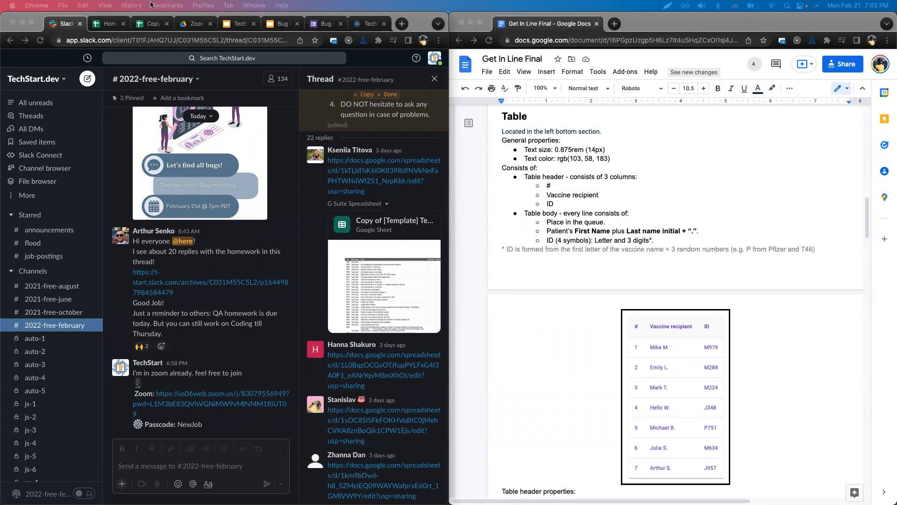
Leave Slack for the 'Copy of [Template] Test Cases and Bug Reports' spreadsheet via Homeworks.
left_click(126, 27)
left_click(152, 25)
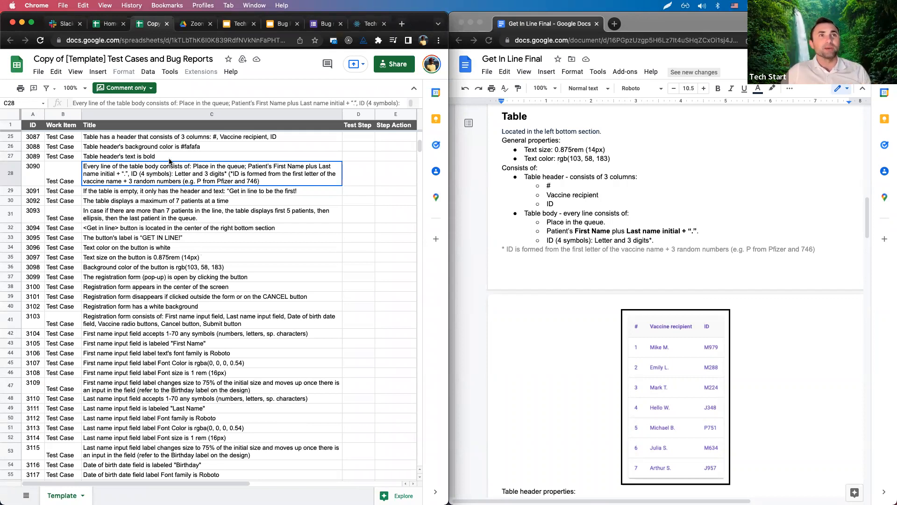
Review the header-bold, button text colour and Text Area colour cases beside the spec's Functional requirements.
key("Up")
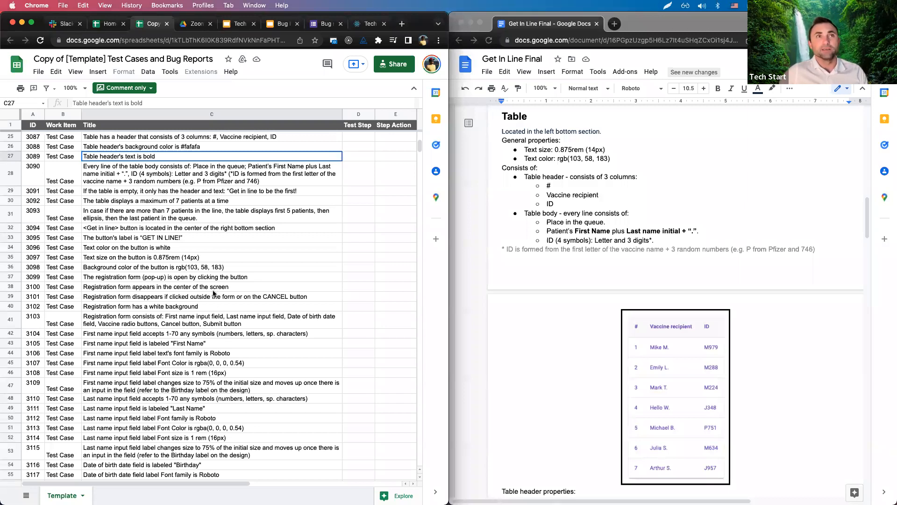
left_click(176, 247)
scroll(177, 247, "up", 8)
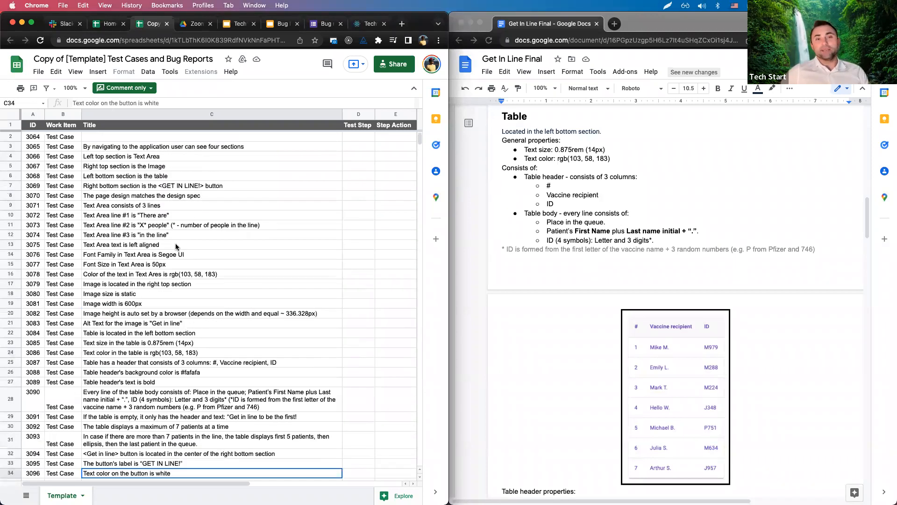
scroll(218, 264, "down", 1)
left_click(218, 264)
scroll(635, 220, "up", 6)
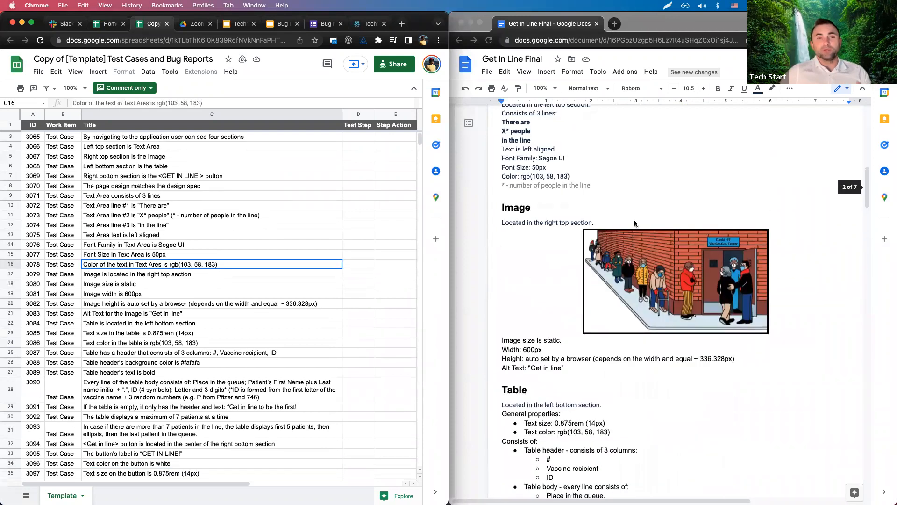
scroll(635, 223, "up", 2)
scroll(634, 224, "up", 10)
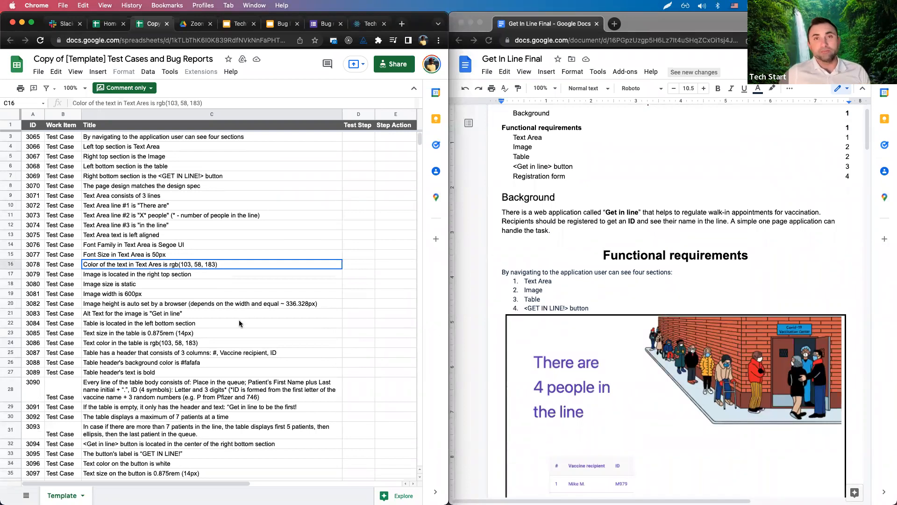
scroll(239, 323, "down", 4)
scroll(239, 323, "down", 1)
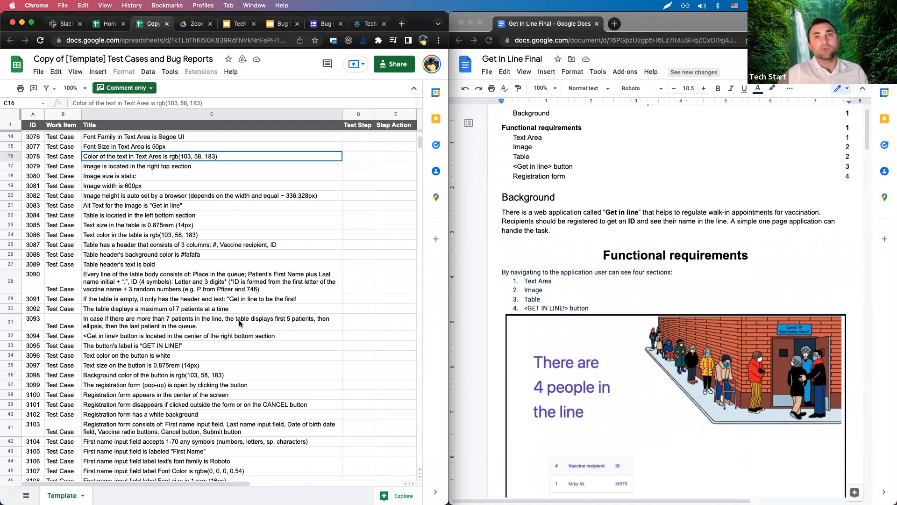
Select the table header background colour case, then glance at Homeworks and Slack before returning.
left_click(166, 257)
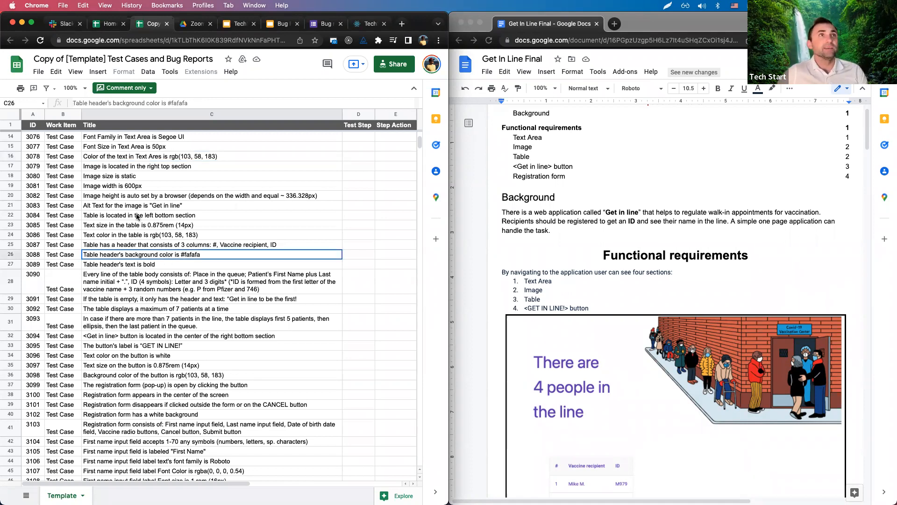
left_click(114, 24)
left_click(152, 23)
left_click(70, 25)
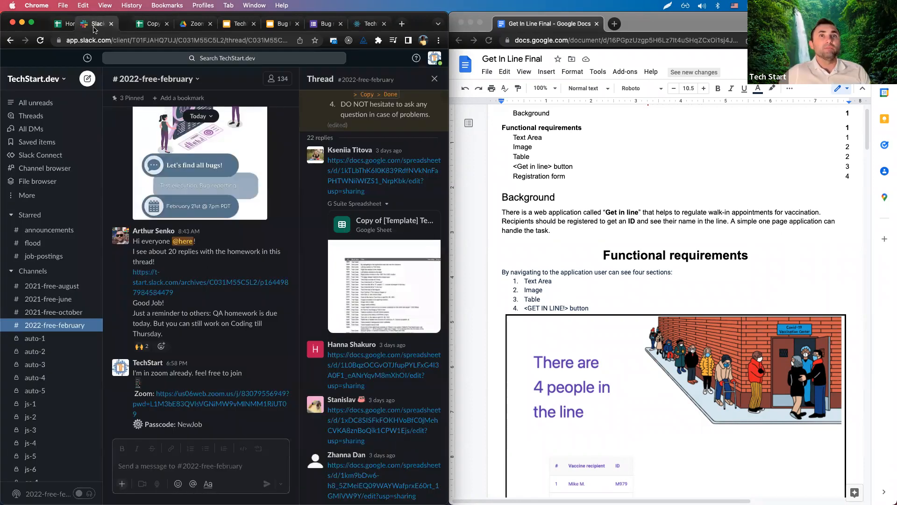
scroll(333, 156, "down", 1)
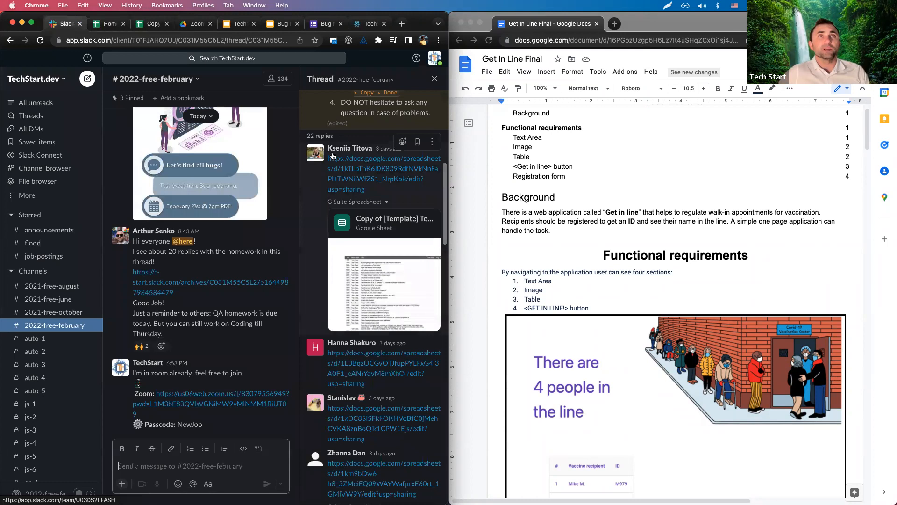
left_click(151, 25)
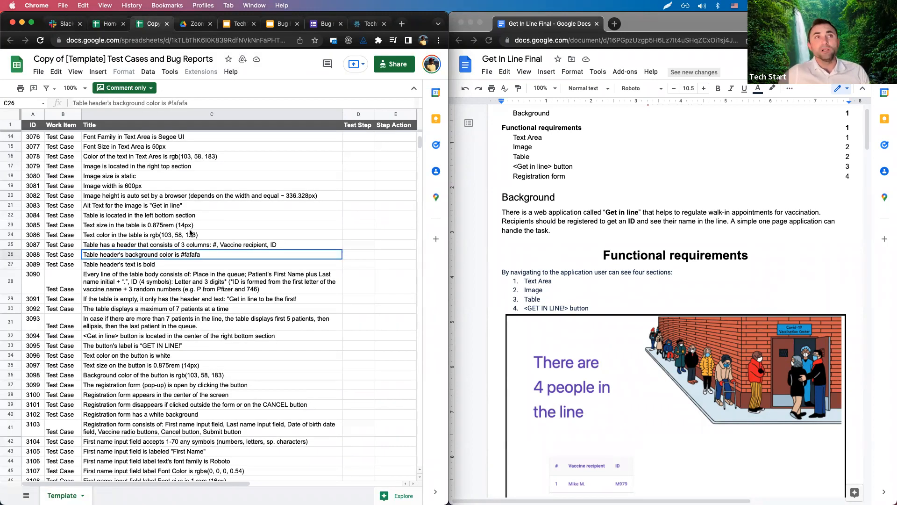
Select the Text Area colour, table location and table text size test cases.
scroll(190, 239, "up", 2)
scroll(188, 225, "up", 2)
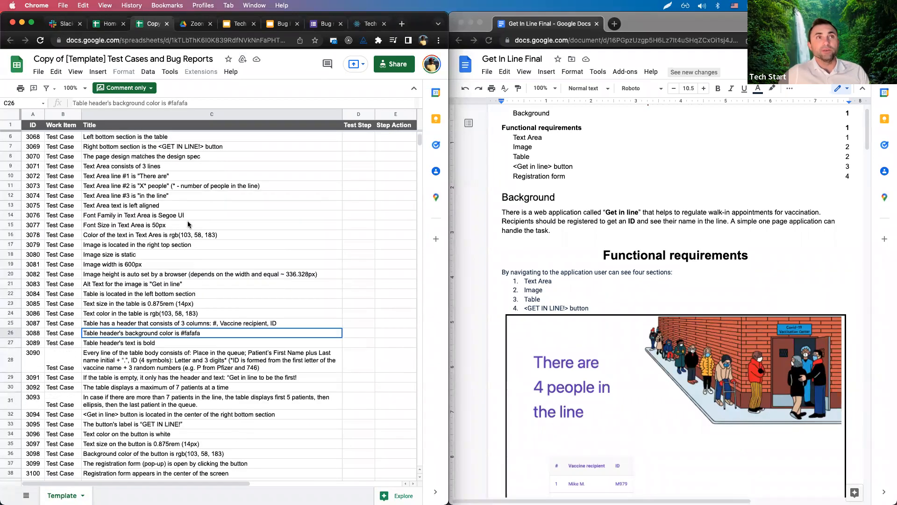
scroll(550, 258, "down", 2)
scroll(550, 258, "down", 7)
scroll(548, 254, "up", 5)
left_click(127, 237)
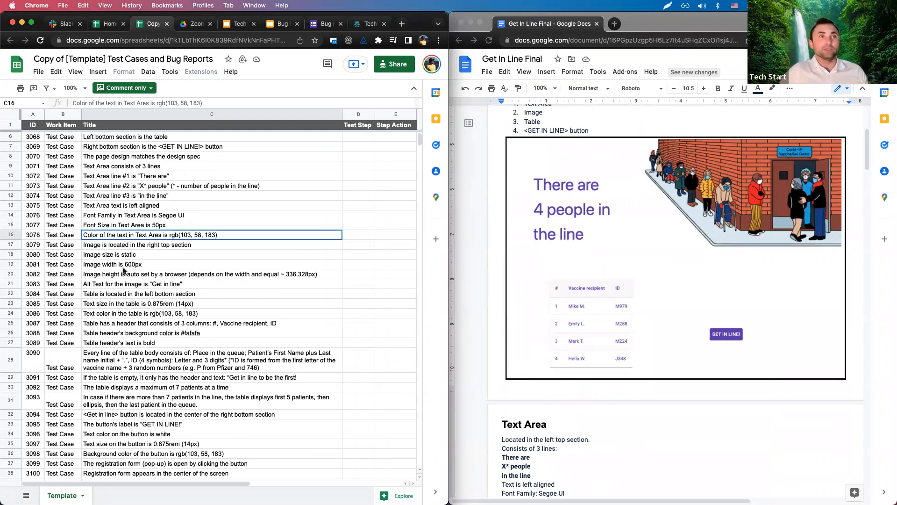
left_click(120, 293)
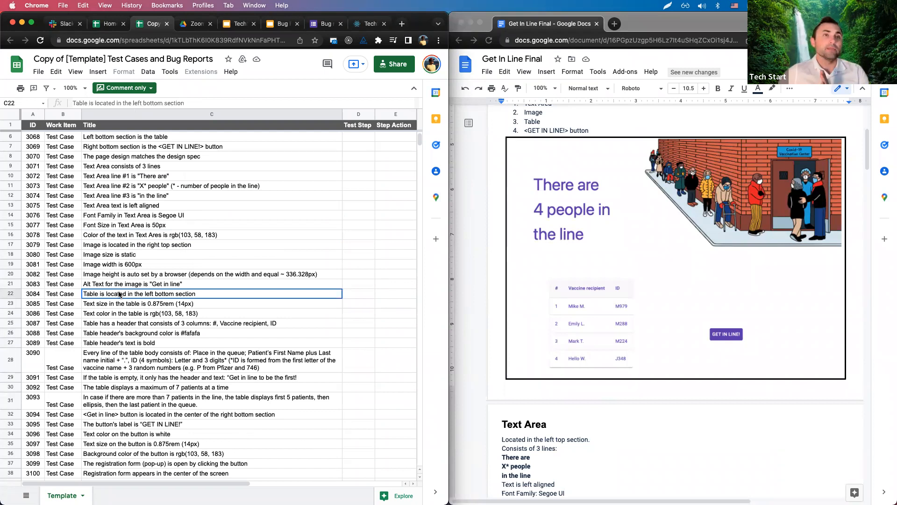
left_click(124, 304)
Scroll the spec down to its Table section and select the Table heading.
scroll(518, 411, "down", 3)
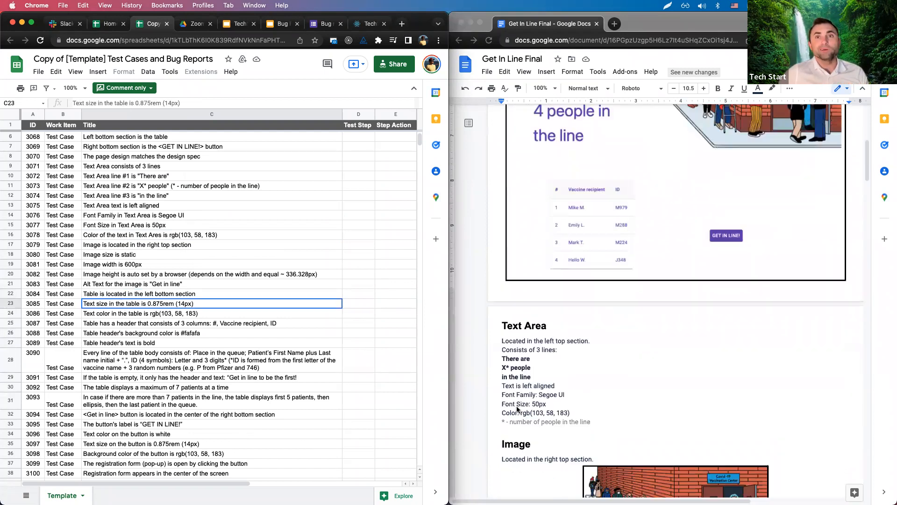
left_click(515, 331)
left_click_drag(503, 280, 553, 279)
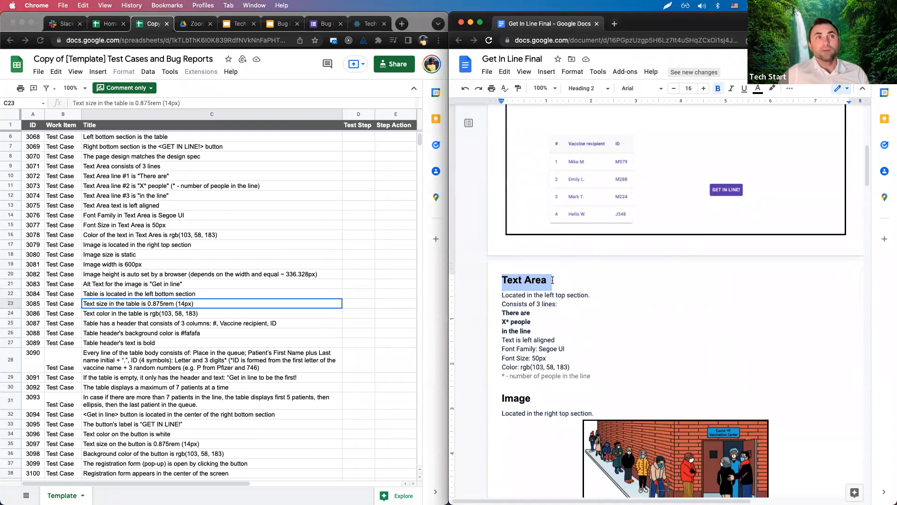
scroll(528, 326, "down", 3)
scroll(528, 326, "up", 9)
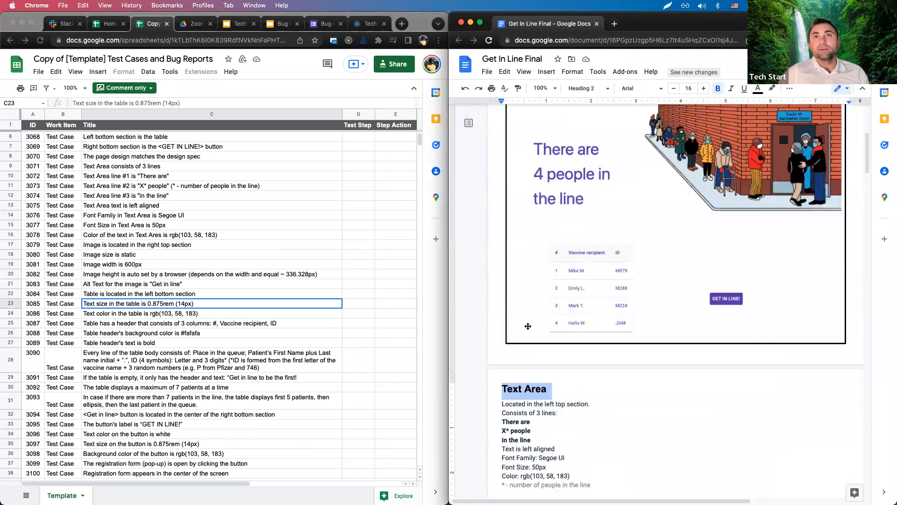
scroll(528, 325, "down", 8)
scroll(528, 326, "down", 8)
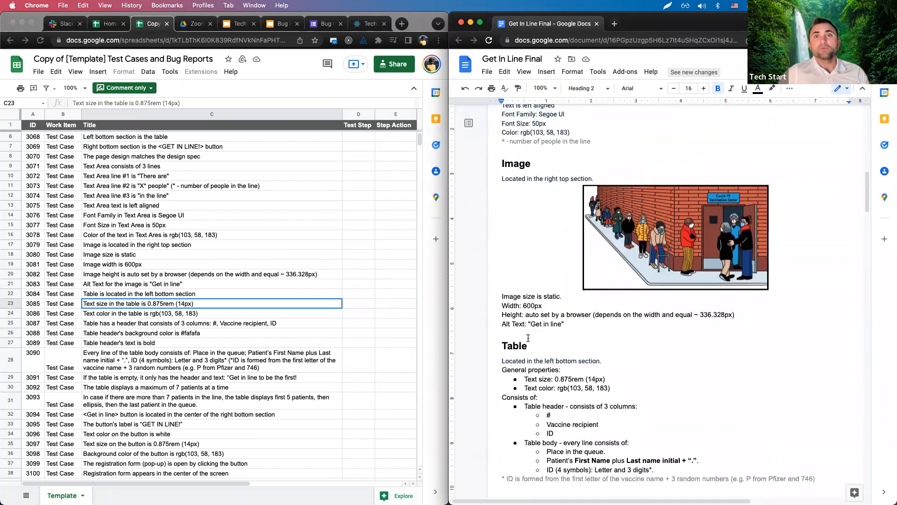
double_click(517, 328)
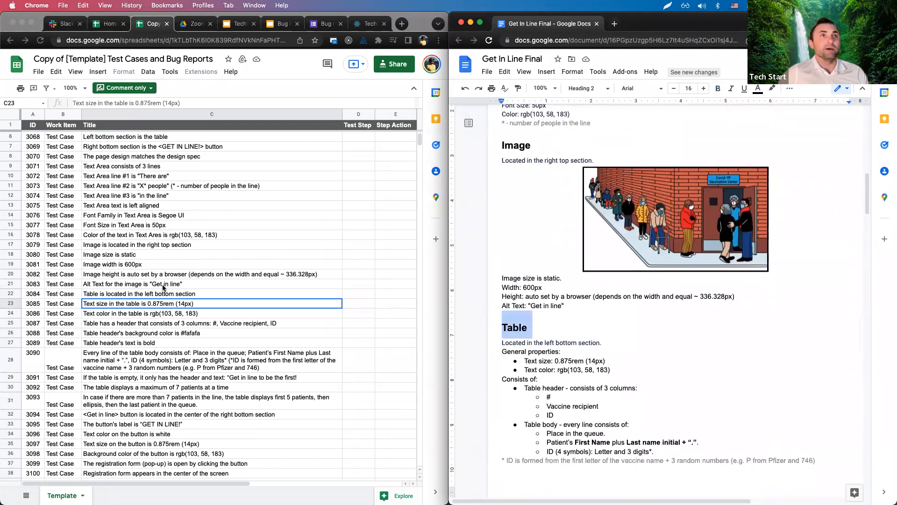
left_click(535, 329)
left_click_drag(504, 330, 529, 327)
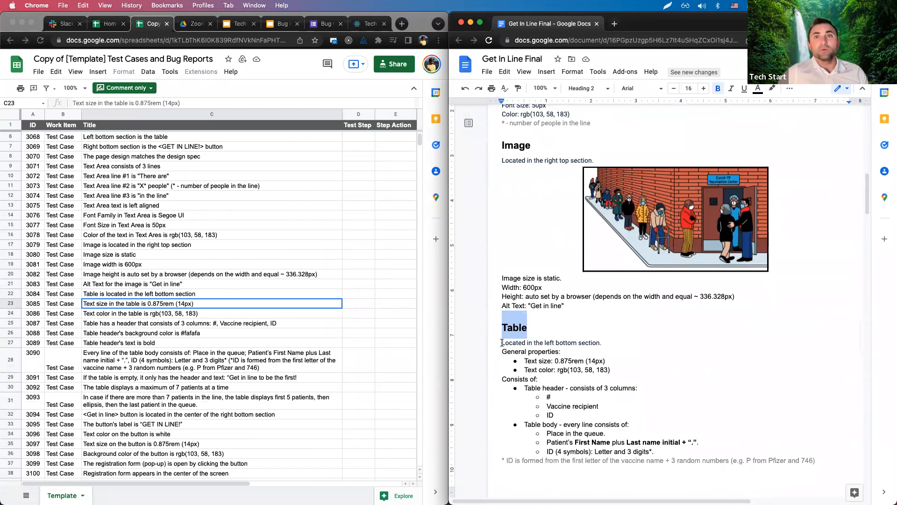
Highlight 'Located in the left bottom section.' and compare it with the table location test case.
left_click_drag(502, 342, 602, 343)
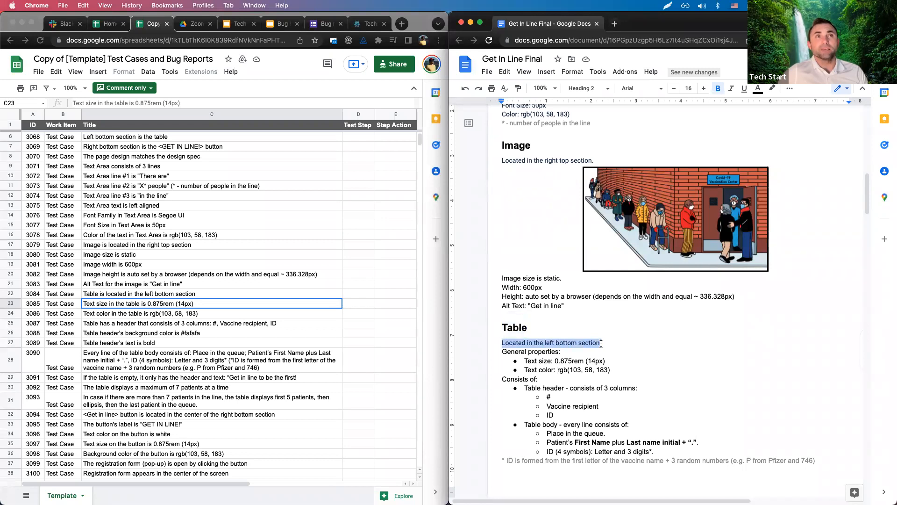
left_click(122, 298)
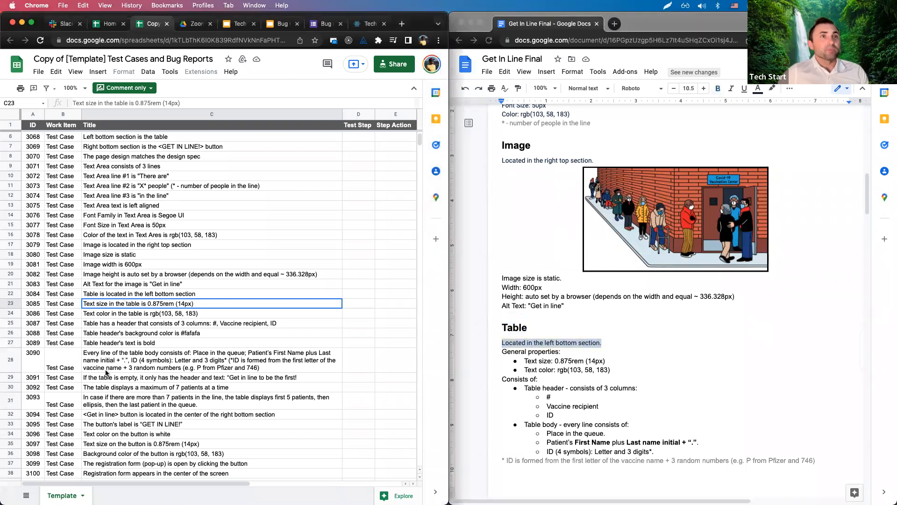
left_click(113, 294)
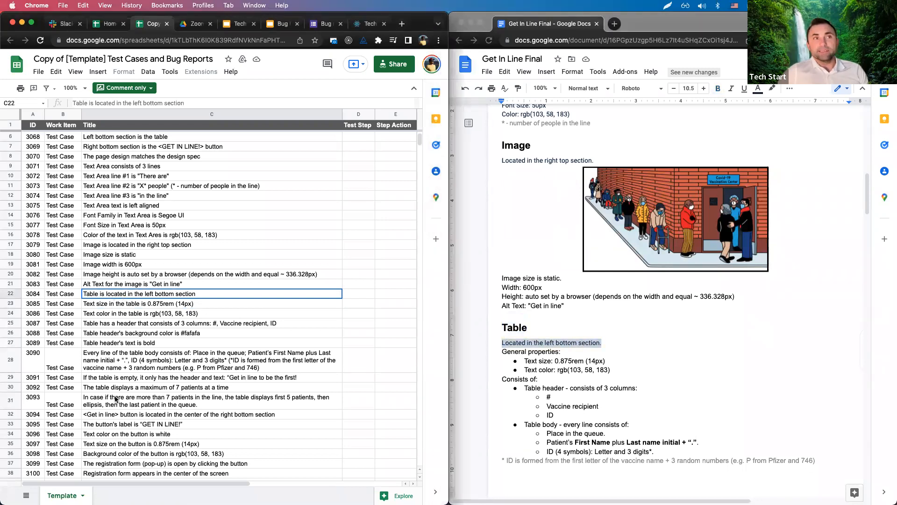
left_click(520, 342)
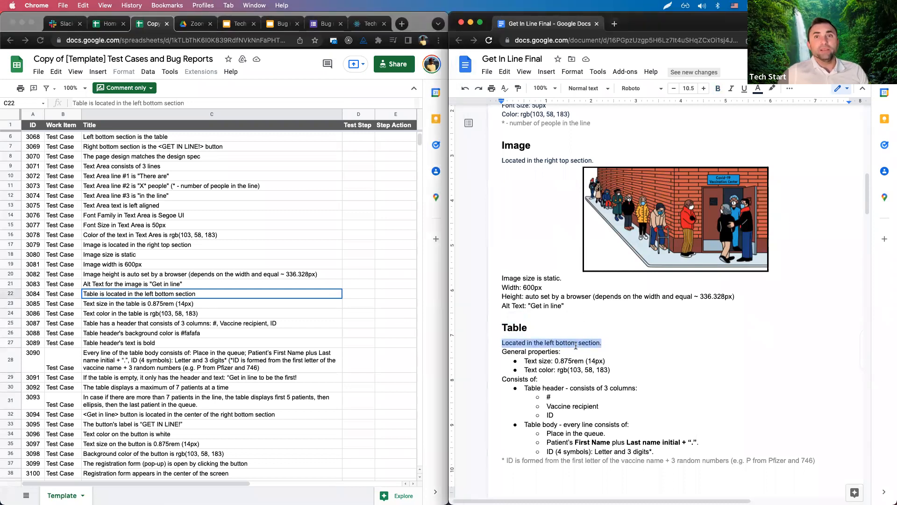
left_click(85, 299)
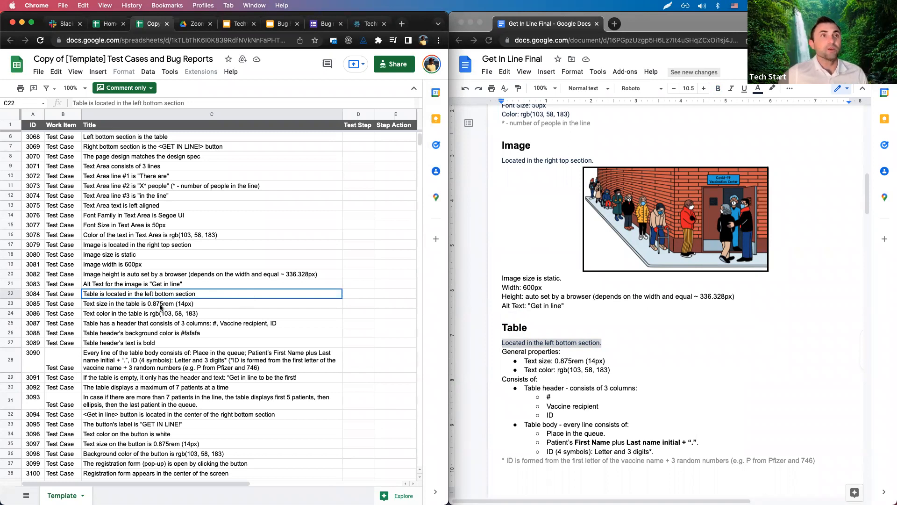
left_click(192, 308)
left_click(510, 353)
left_click_drag(501, 352, 608, 361)
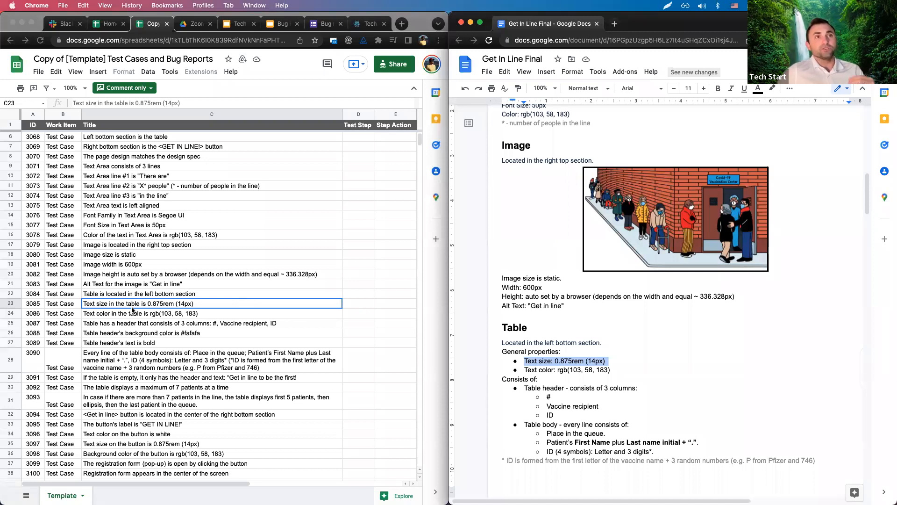
left_click(132, 308)
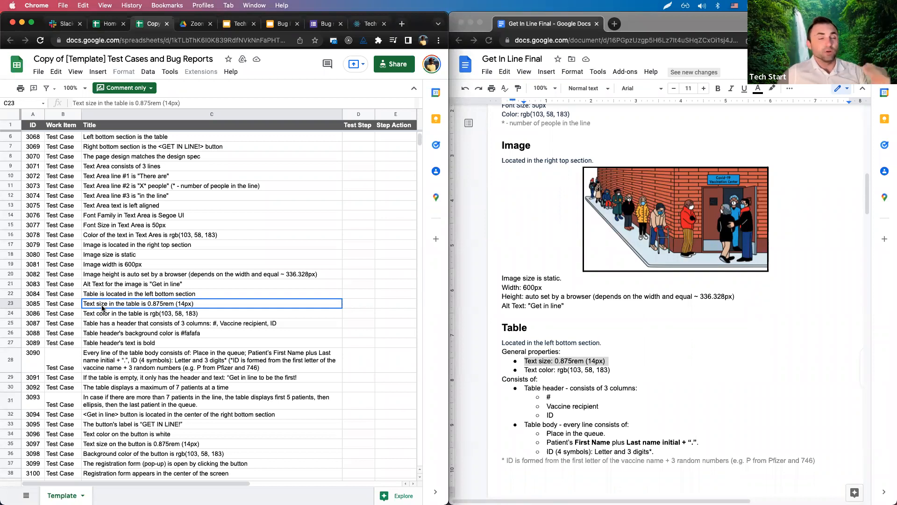
left_click(100, 315)
scroll(140, 339, "down", 1)
left_click(140, 339)
scroll(141, 339, "down", 5)
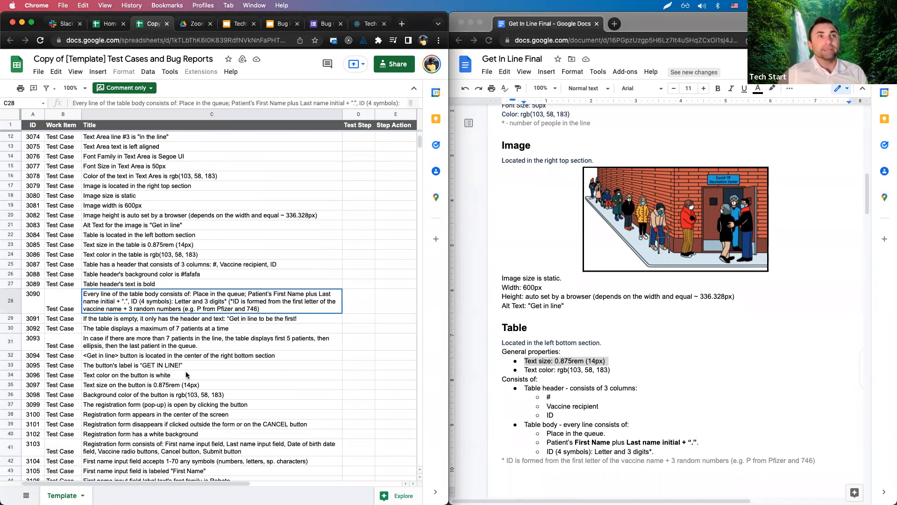
scroll(640, 394, "down", 3)
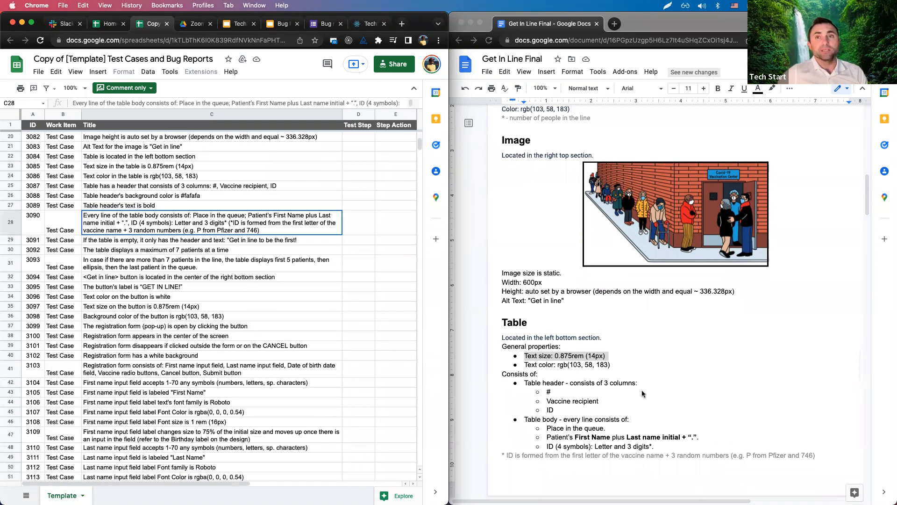
left_click(100, 188)
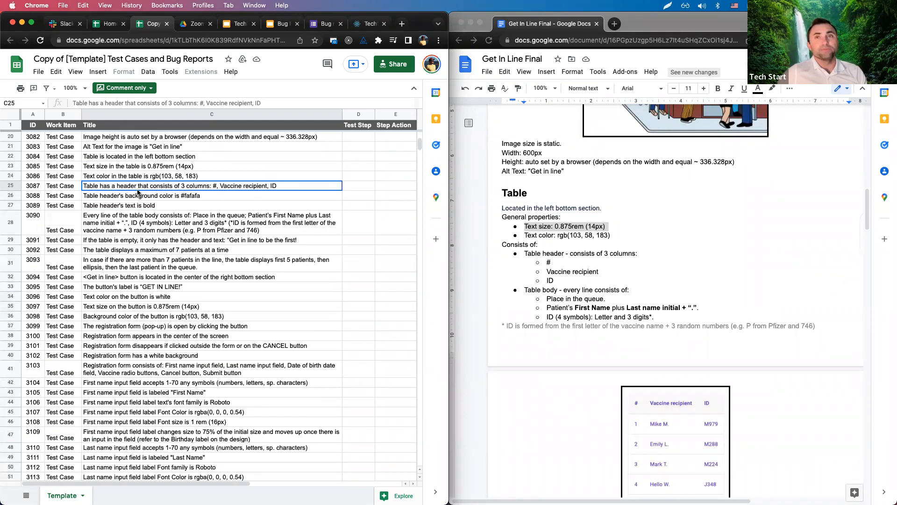
left_click(637, 258)
left_click_drag(523, 253, 649, 262)
left_click(638, 254)
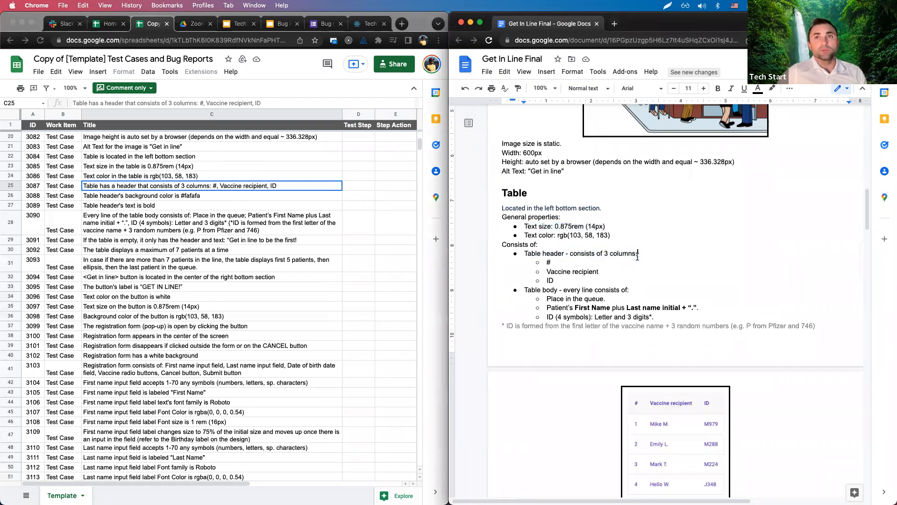
left_click_drag(547, 271, 604, 271)
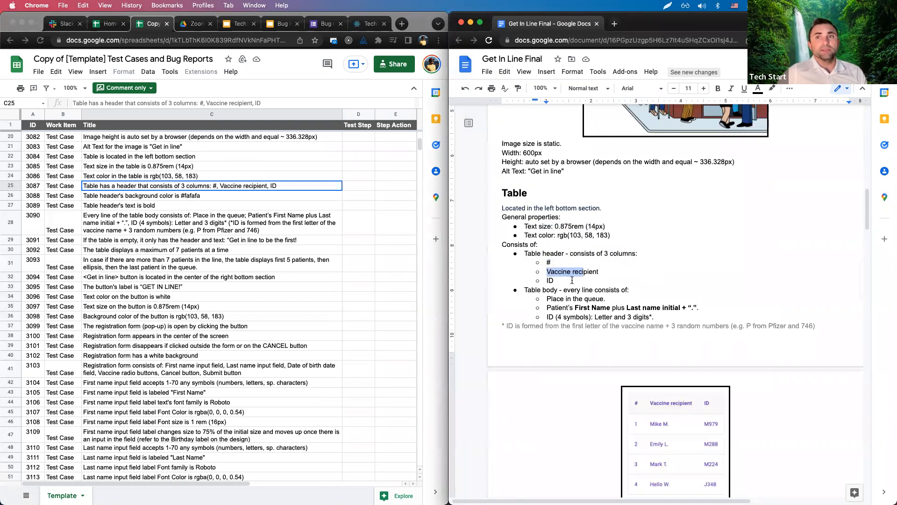
double_click(551, 280)
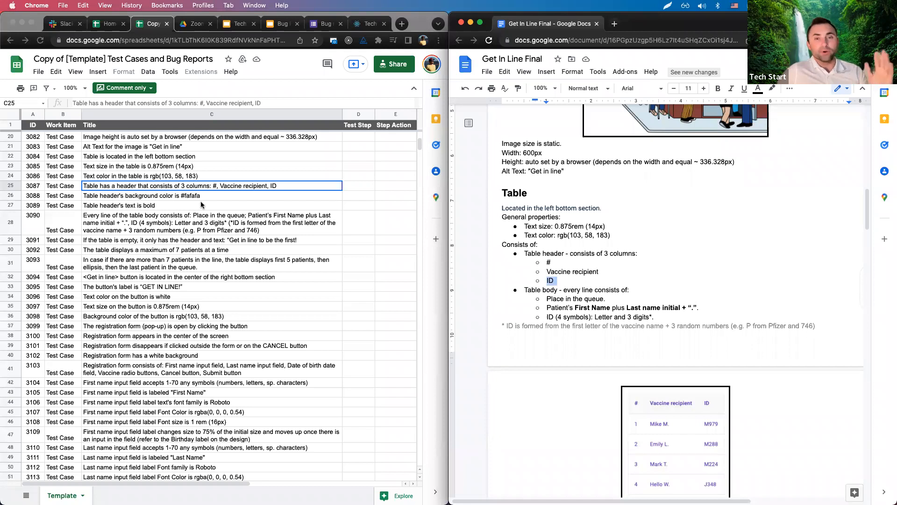
scroll(201, 206, "up", 6)
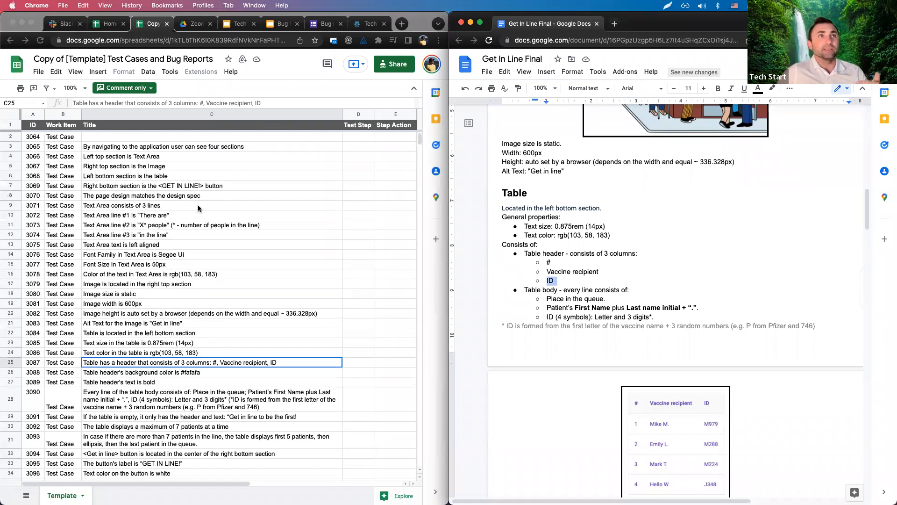
left_click(98, 147)
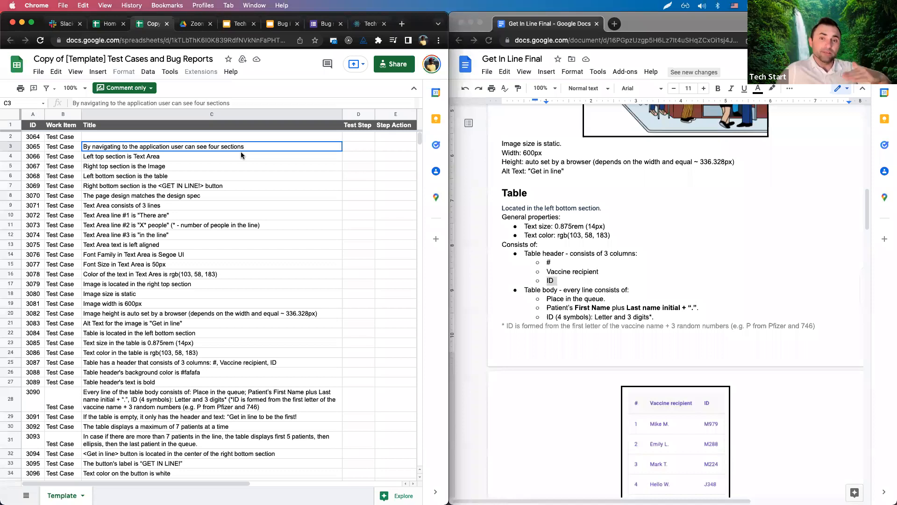
left_click(154, 160)
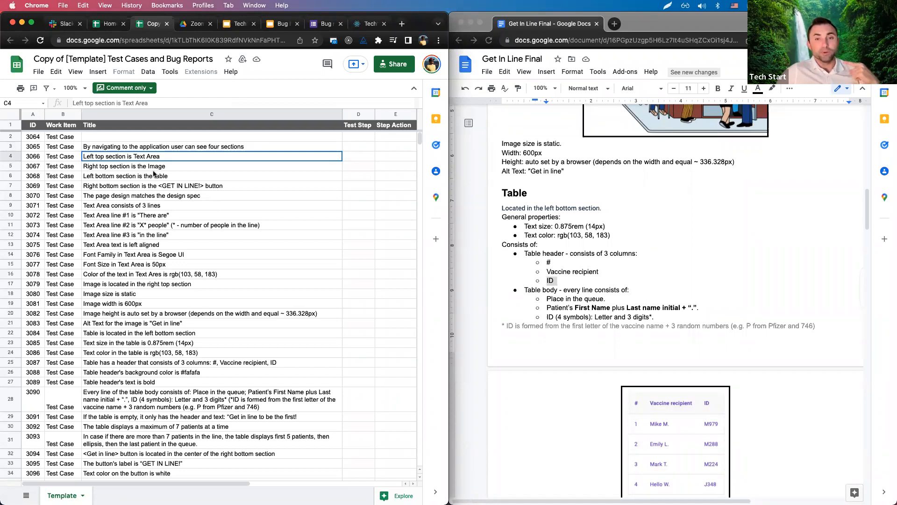
left_click(148, 149)
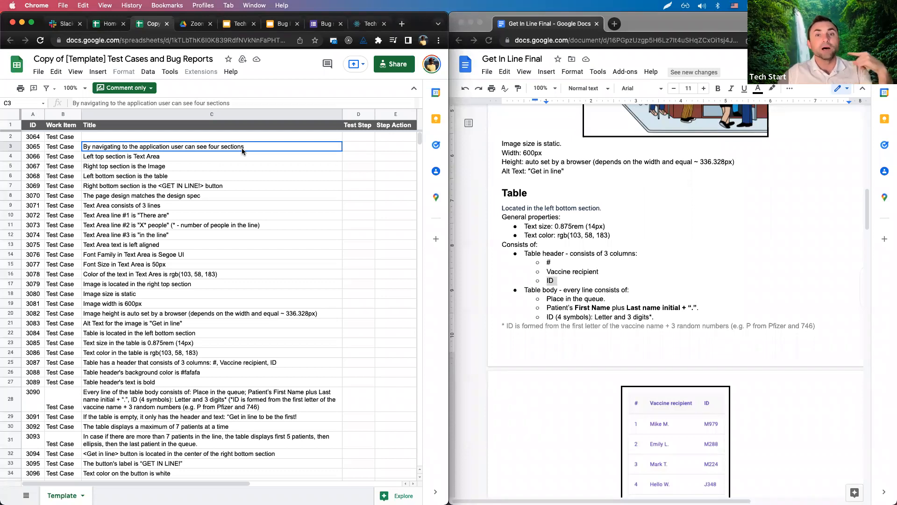
left_click(155, 159)
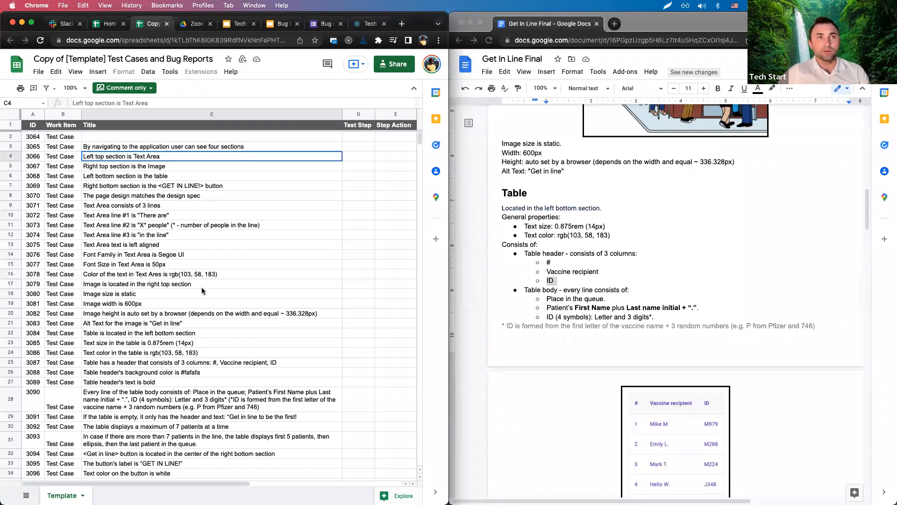
scroll(202, 291, "down", 2)
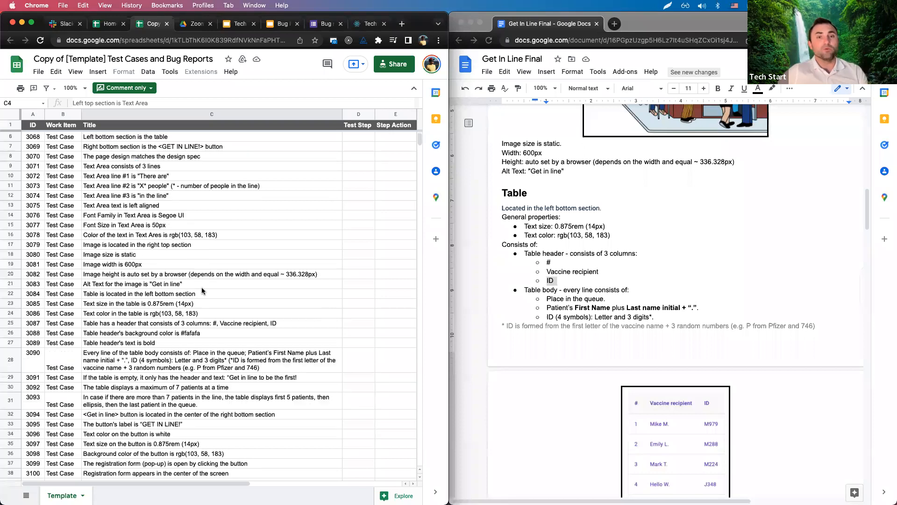
left_click(190, 367)
scroll(172, 331, "down", 2)
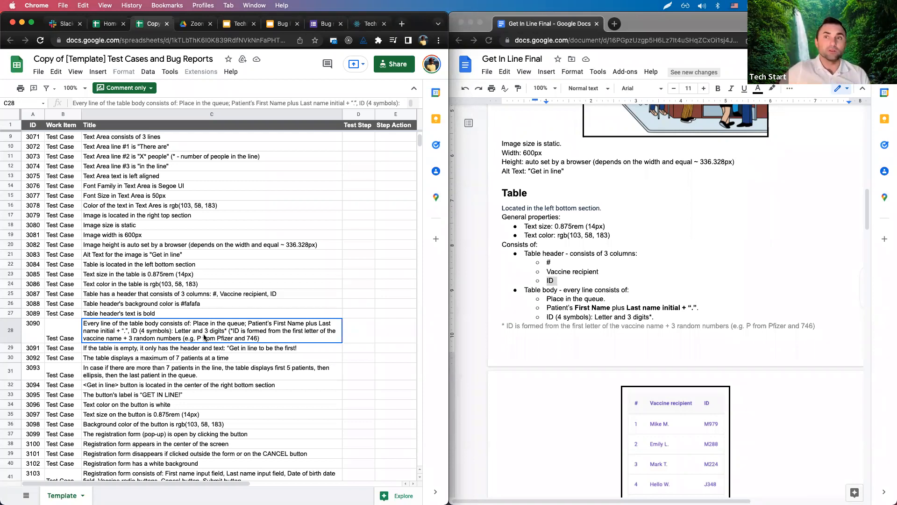
Scroll through the reviewed test cases, then switch to the Homeworks spreadsheet's May 2021 tab.
scroll(659, 426, "down", 3)
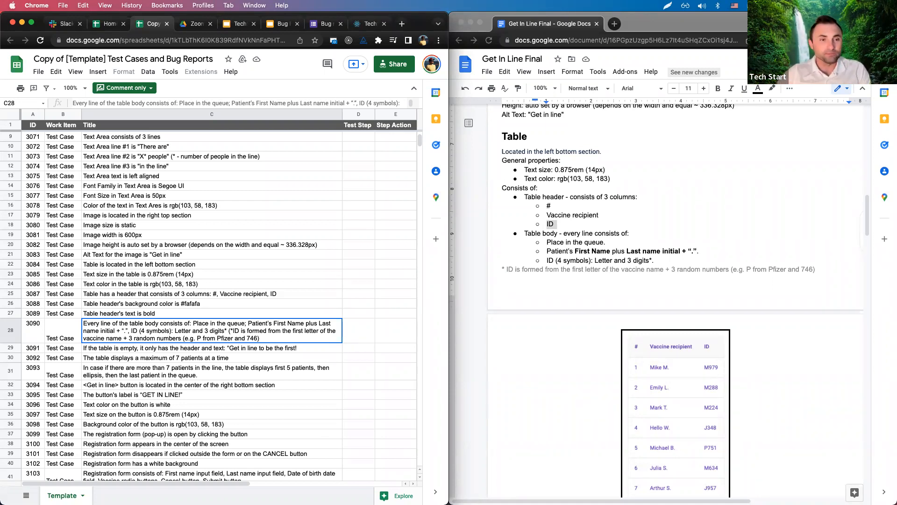
scroll(196, 342, "down", 1)
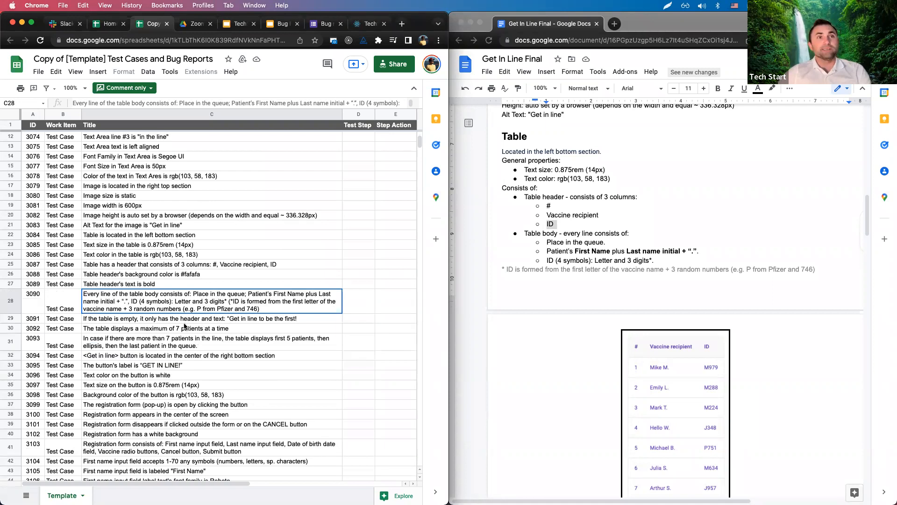
scroll(127, 311, "up", 2)
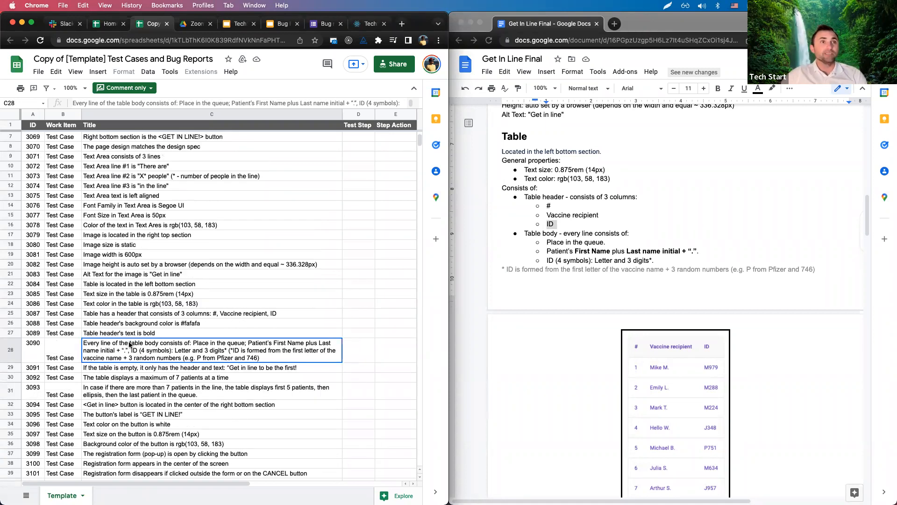
left_click(110, 24)
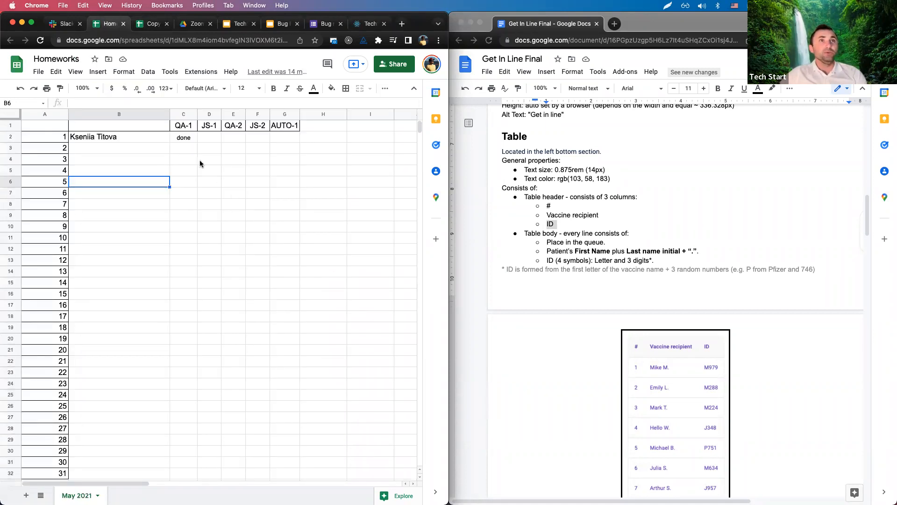
Check the QA-1 done mark in Homeworks and glance back at Slack and the reviewed sheet.
left_click(183, 138)
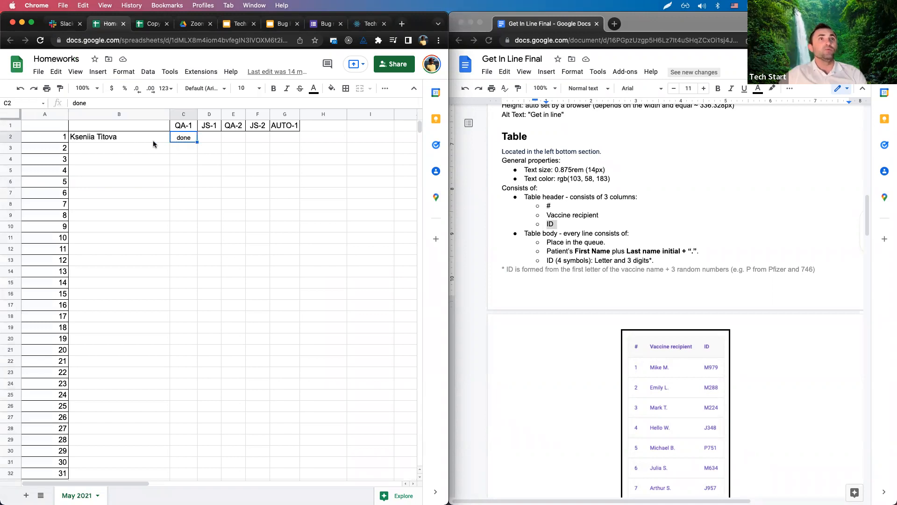
left_click(184, 125)
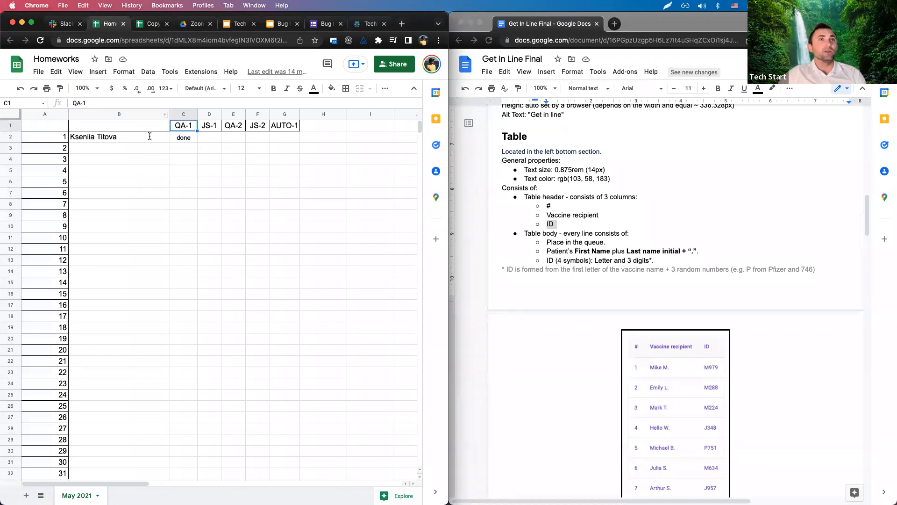
left_click(64, 25)
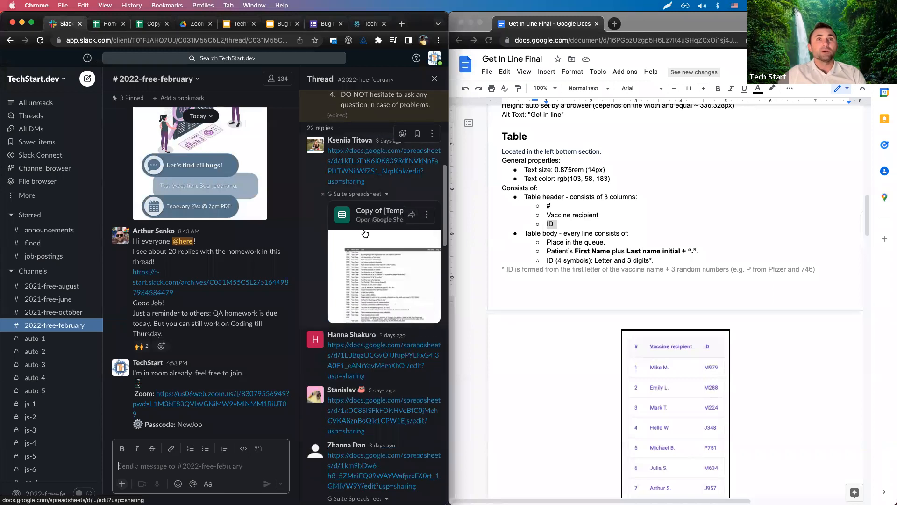
left_click(107, 24)
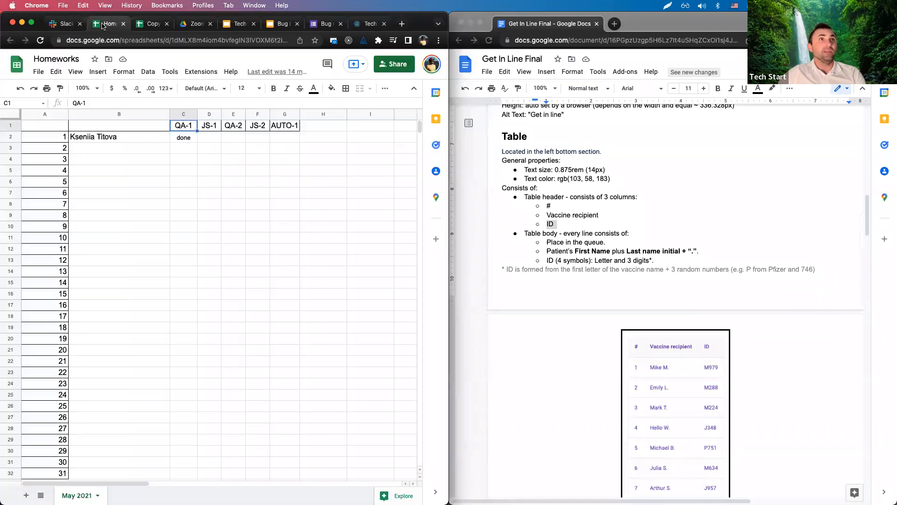
left_click(149, 25)
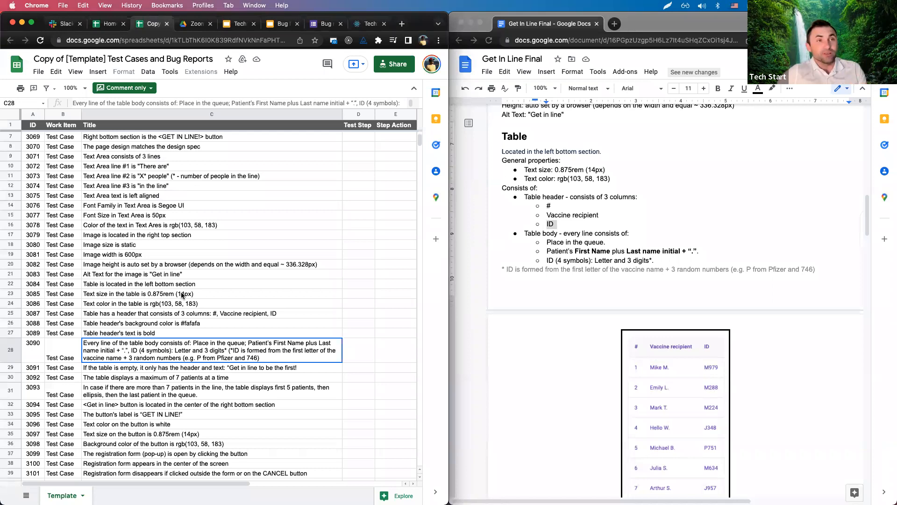
scroll(181, 295, "down", 2)
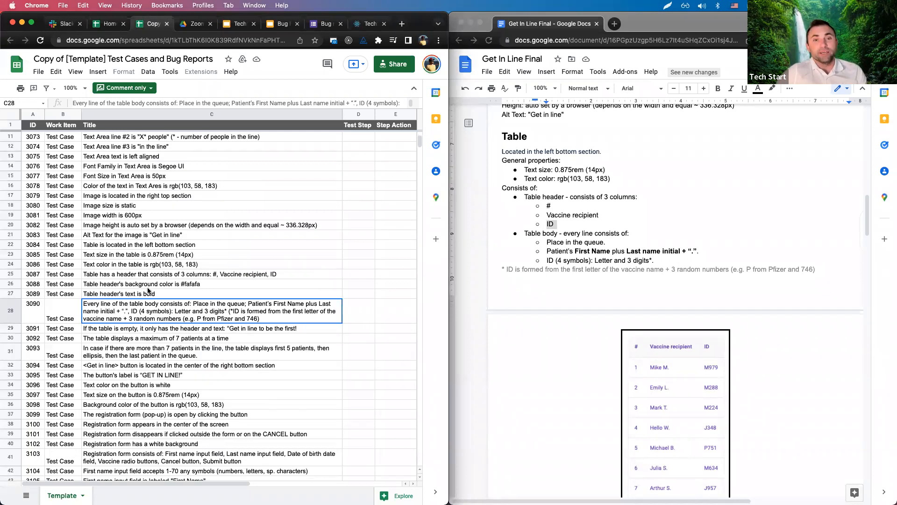
left_click(110, 23)
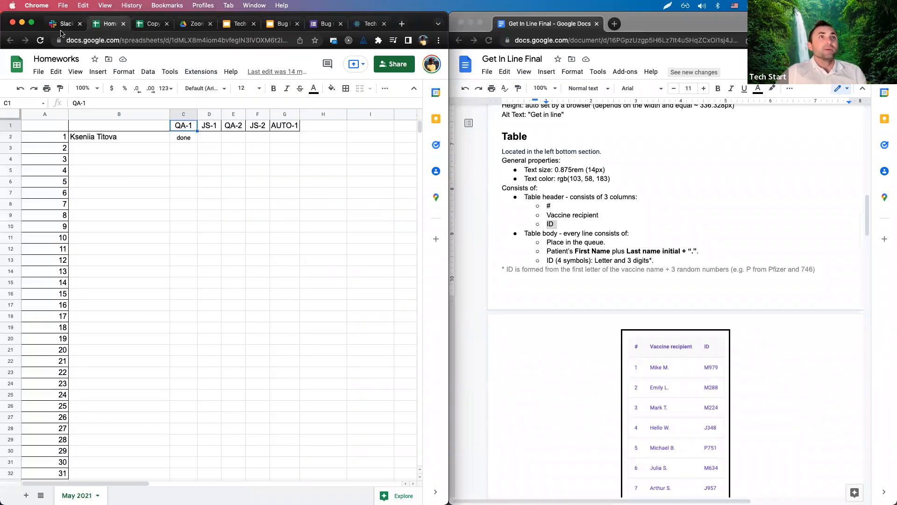
Close the reviewed sheet and open the next student's shared sheet link in a tab beside Homeworks.
key("ctrl+Tab")
key("super+w")
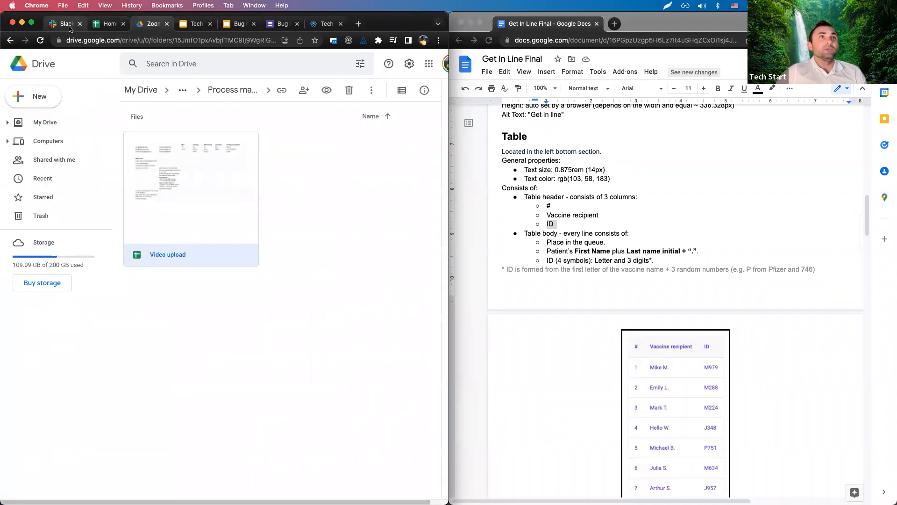
left_click(68, 24)
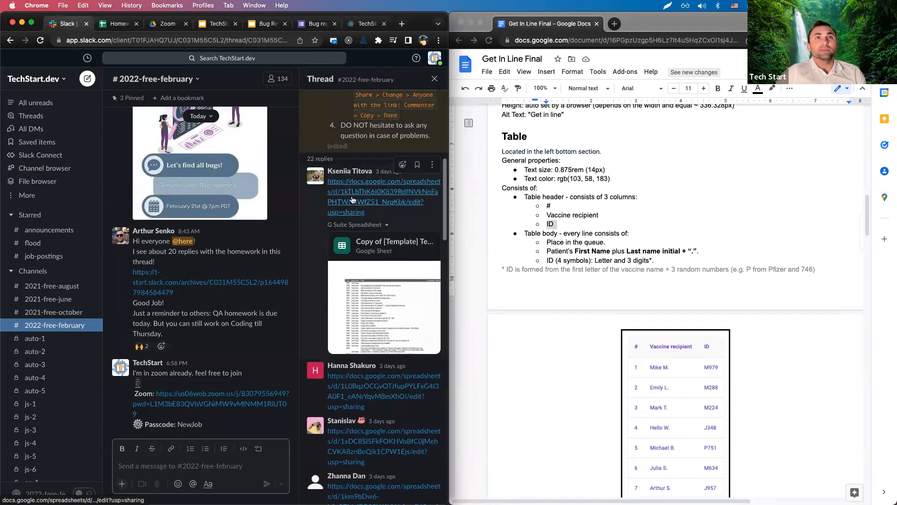
scroll(352, 200, "down", 4)
right_click(352, 206)
left_click(398, 216)
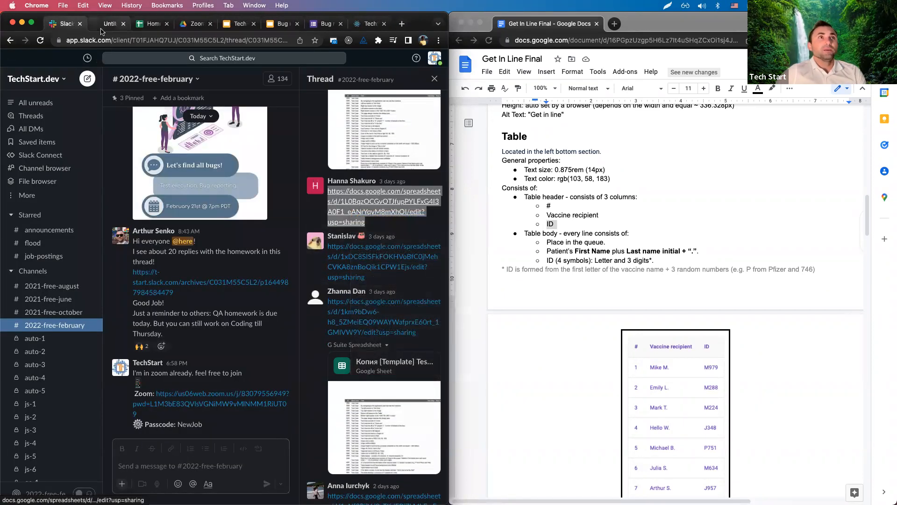
left_click_drag(104, 27, 140, 29)
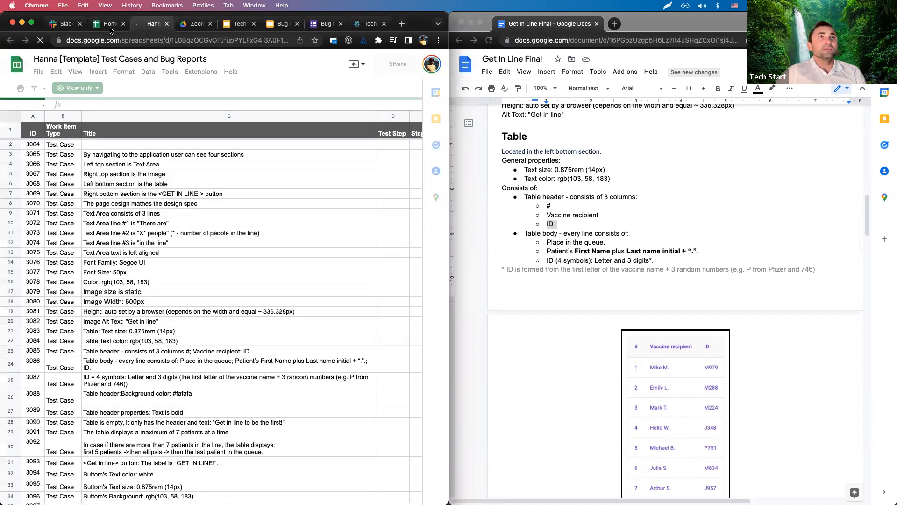
left_click(111, 28)
Review the new sheet's image size, more-than-7-patients, table body and four-symbol ID test cases.
left_click(150, 24)
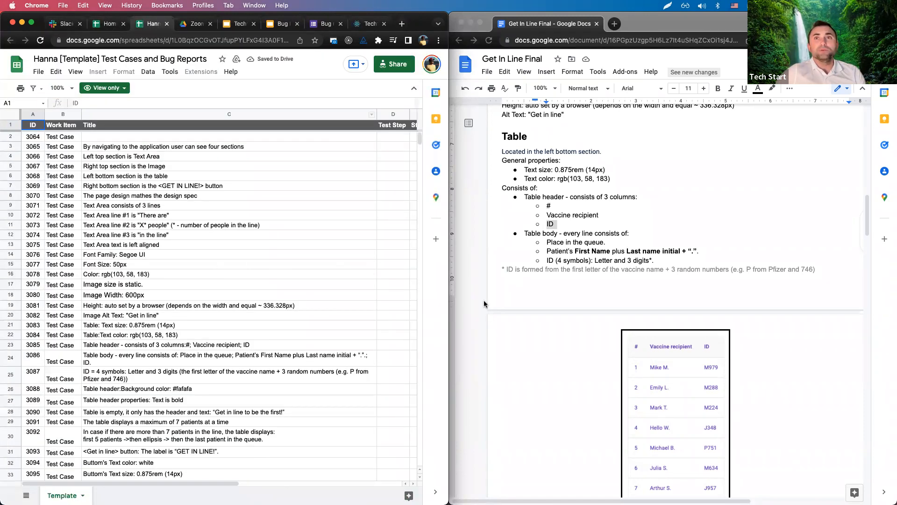
left_click(172, 285)
scroll(175, 299, "down", 6)
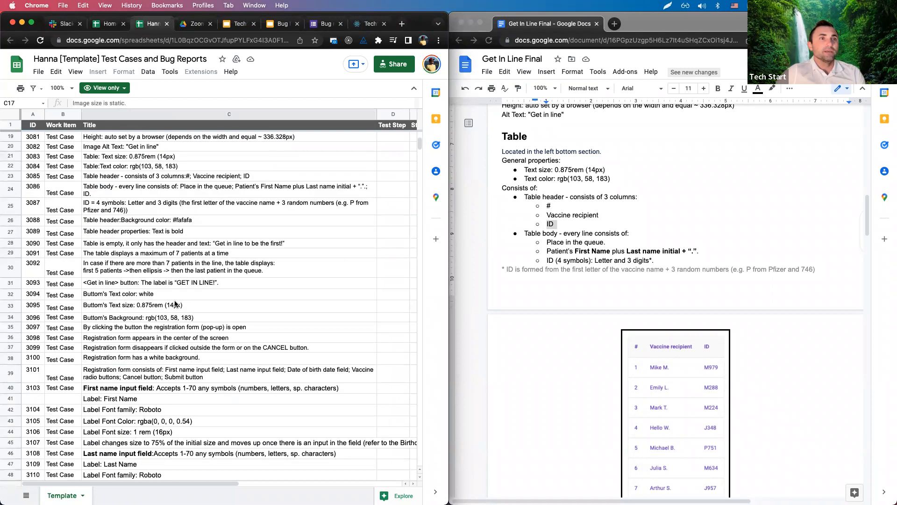
left_click(199, 269)
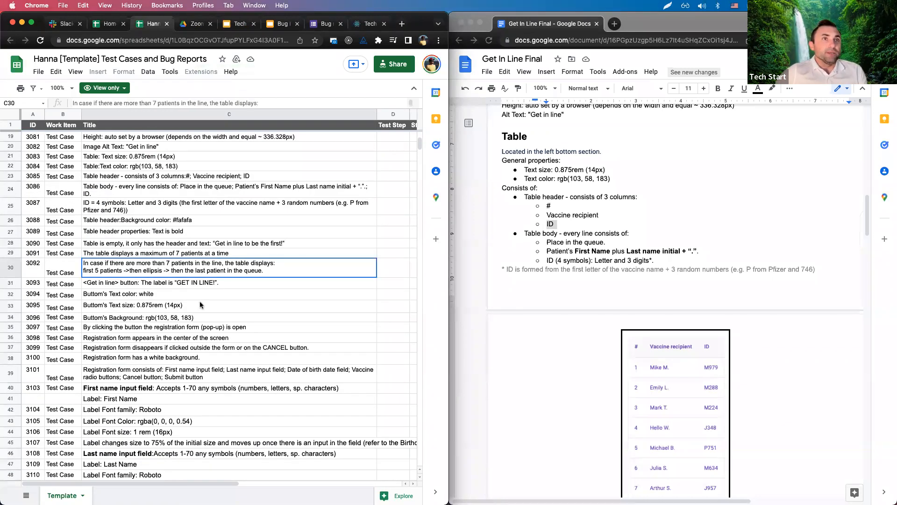
scroll(200, 305, "up", 3)
left_click(140, 279)
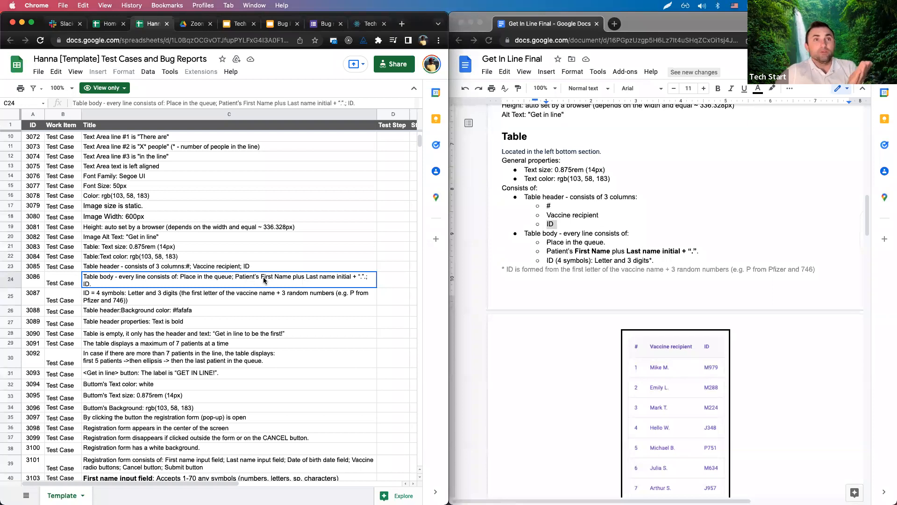
left_click(300, 293)
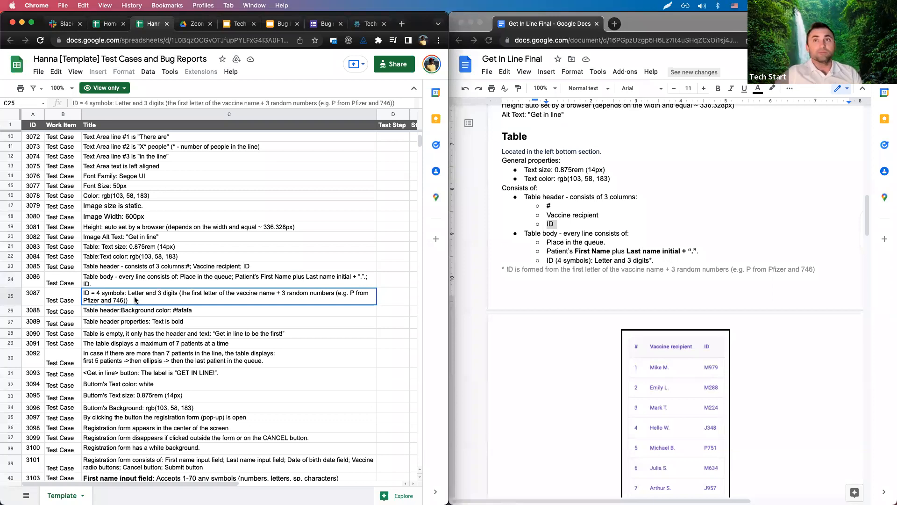
left_click(599, 268)
scroll(600, 274, "down", 2)
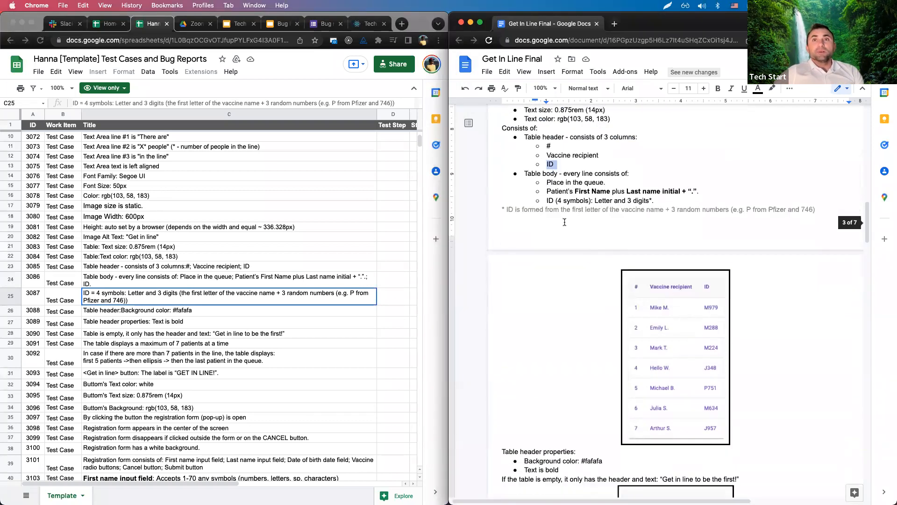
scroll(538, 262, "down", 4)
scroll(225, 314, "down", 1)
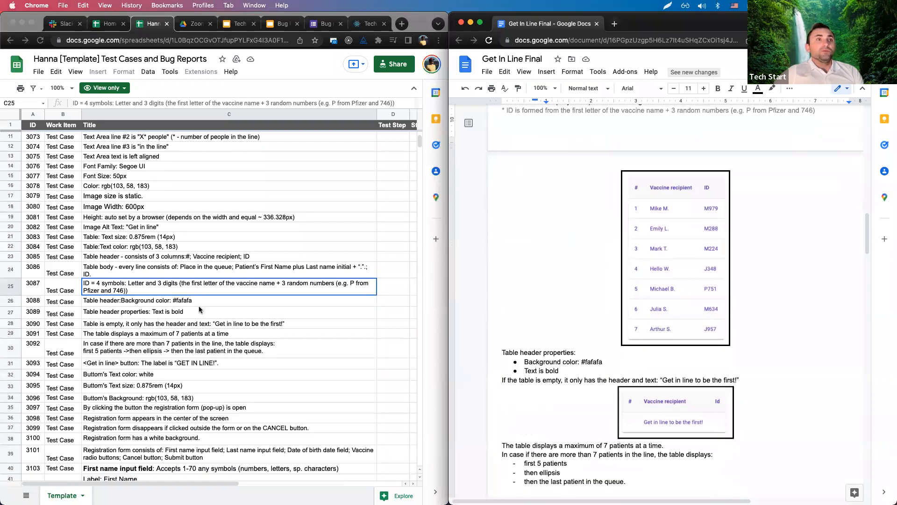
left_click(161, 306)
left_click(157, 305)
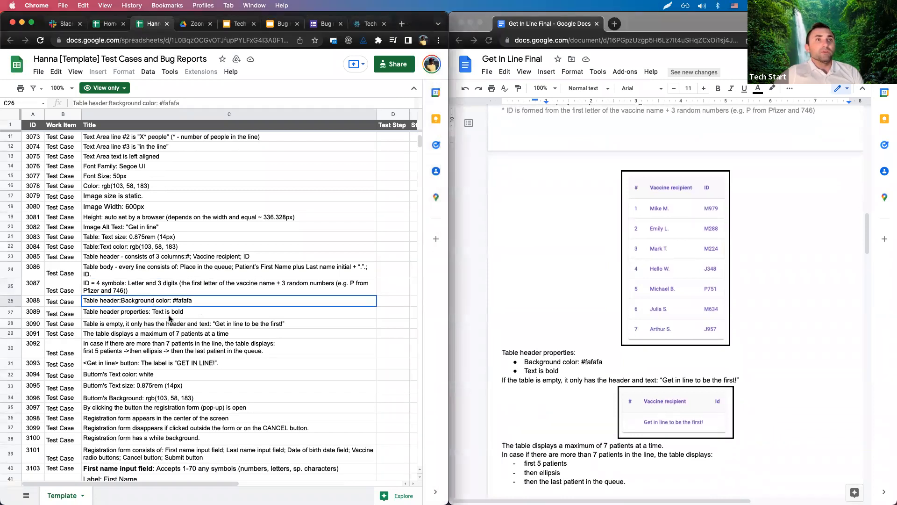
scroll(698, 290, "up", 3)
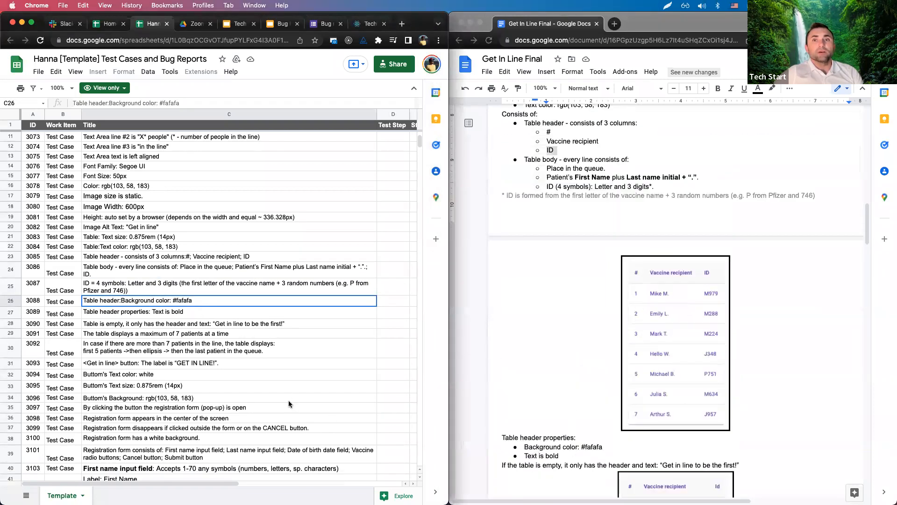
left_click(257, 366)
left_click(140, 313)
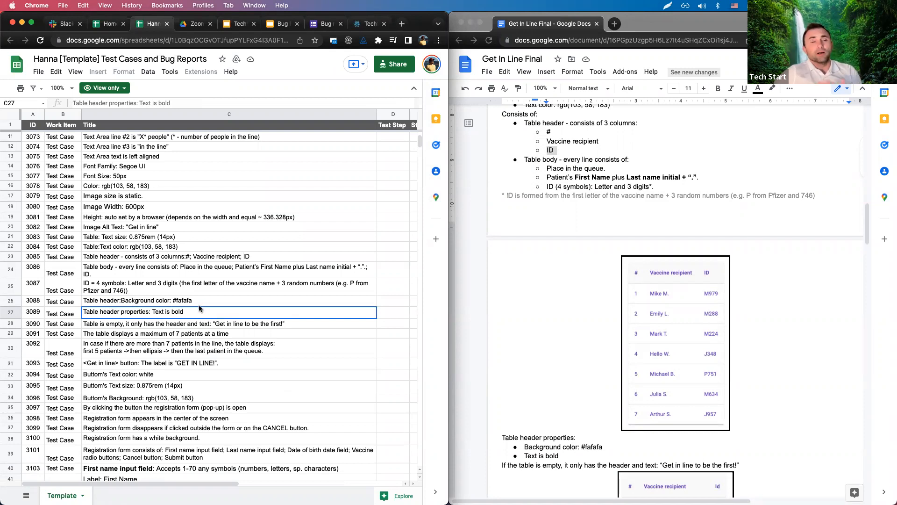
scroll(203, 308, "down", 4)
left_click(137, 243)
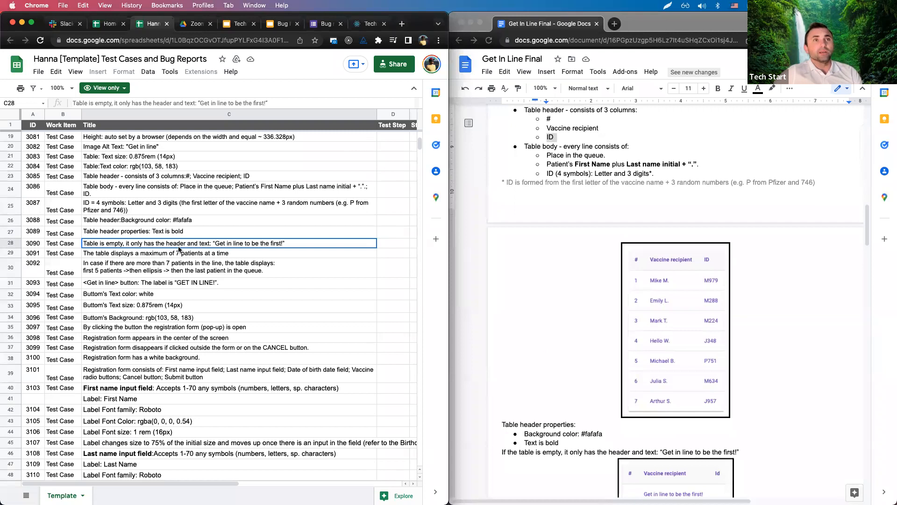
left_click(109, 233)
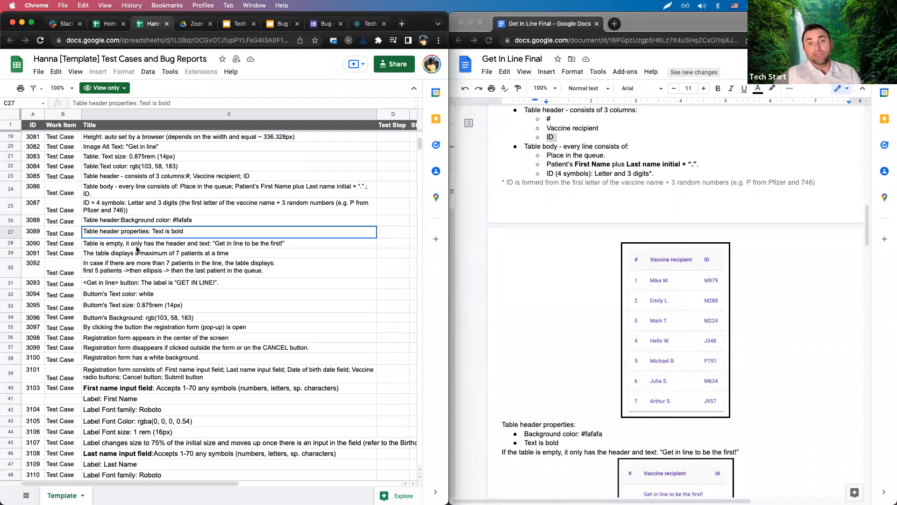
left_click(136, 246)
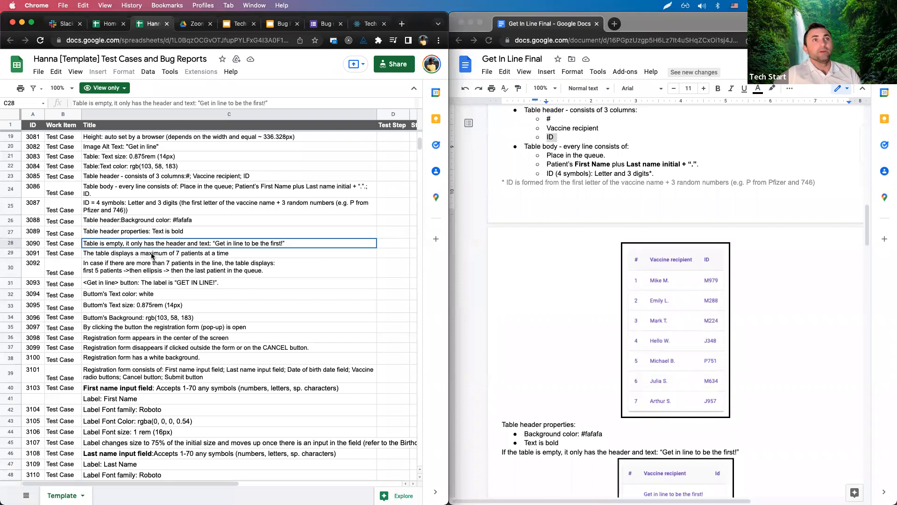
left_click(149, 254)
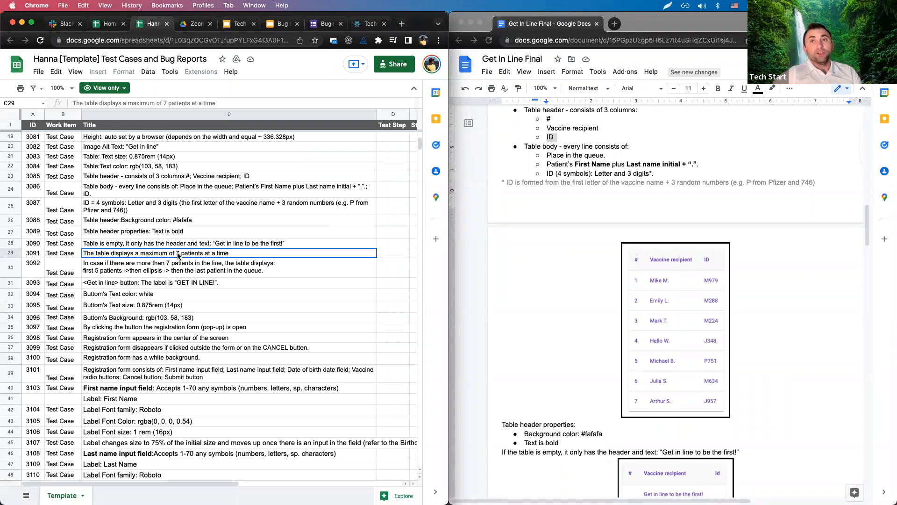
left_click(669, 296)
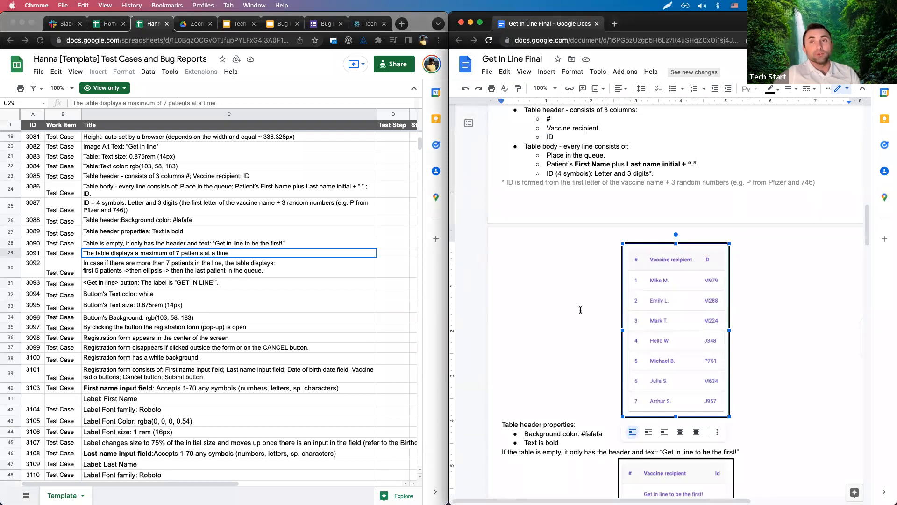
left_click(741, 308)
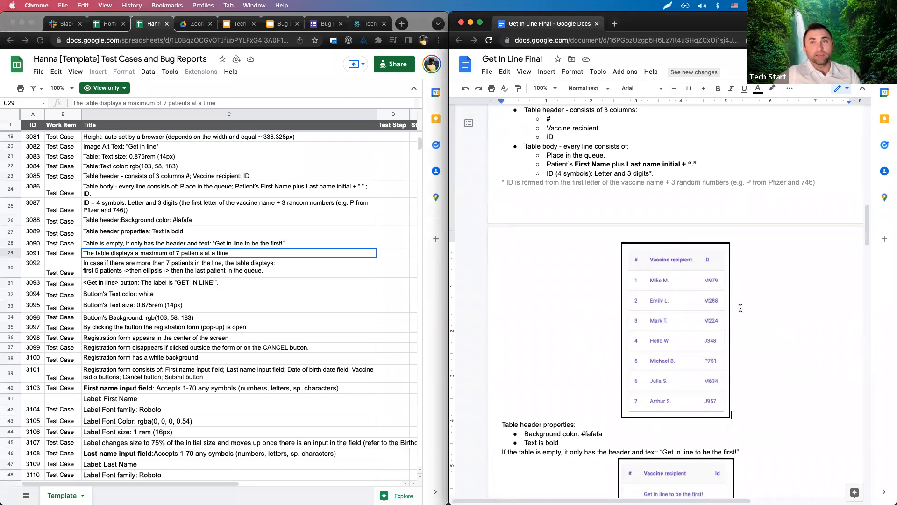
scroll(740, 307, "up", 7)
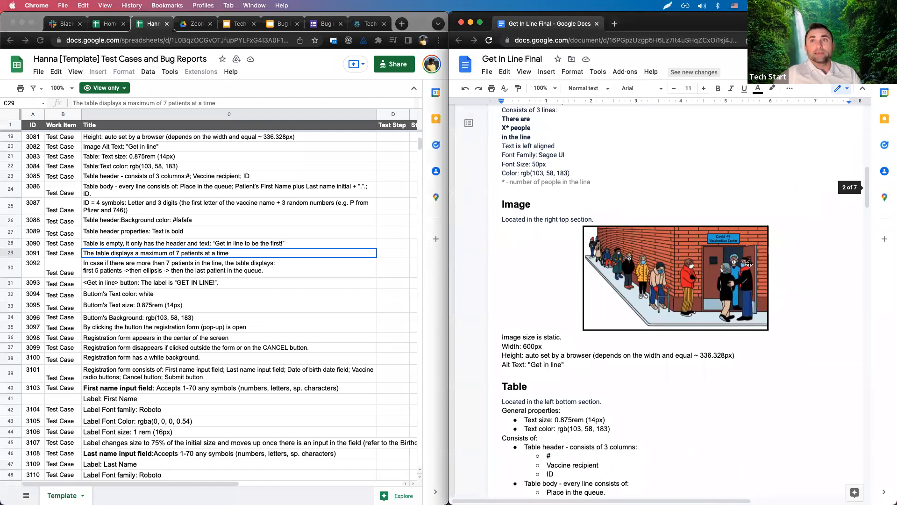
scroll(749, 263, "up", 7)
scroll(600, 274, "down", 5)
scroll(599, 281, "up", 10)
left_click(597, 334)
scroll(598, 335, "down", 4)
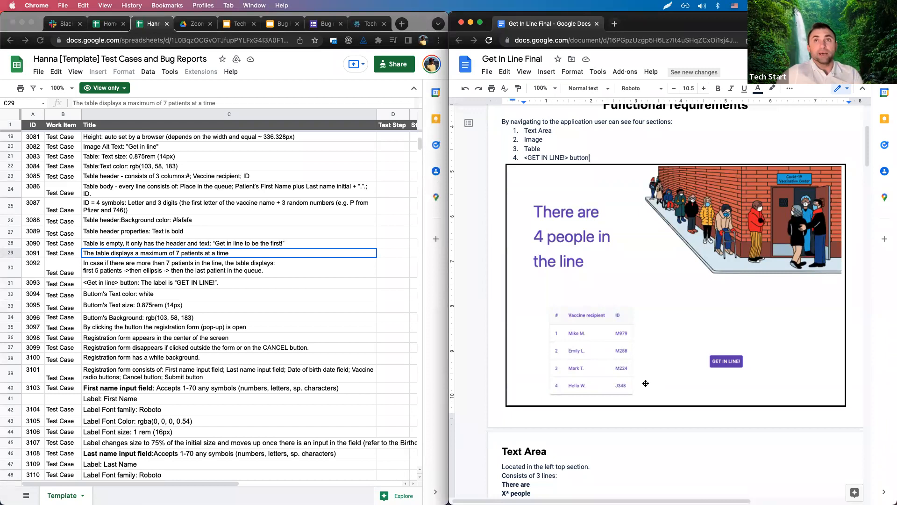
scroll(634, 365, "up", 3)
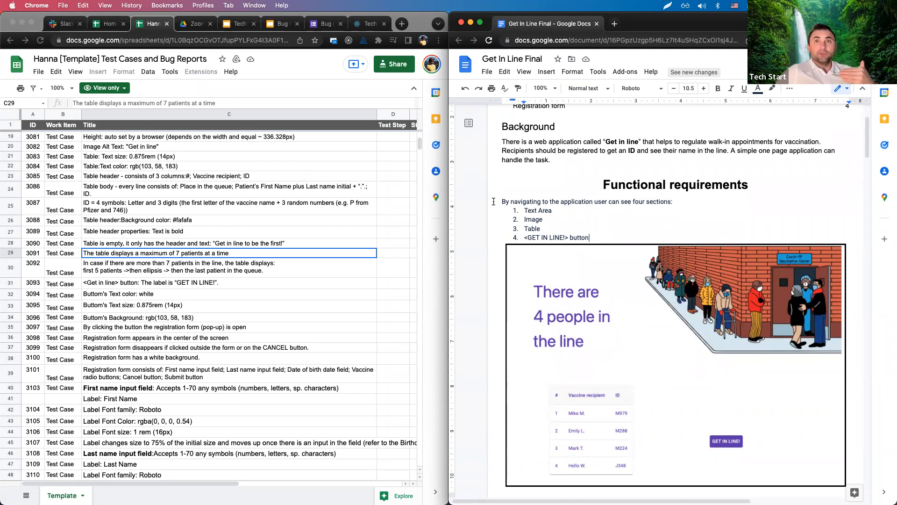
left_click_drag(501, 201, 601, 247)
scroll(616, 317, "down", 3)
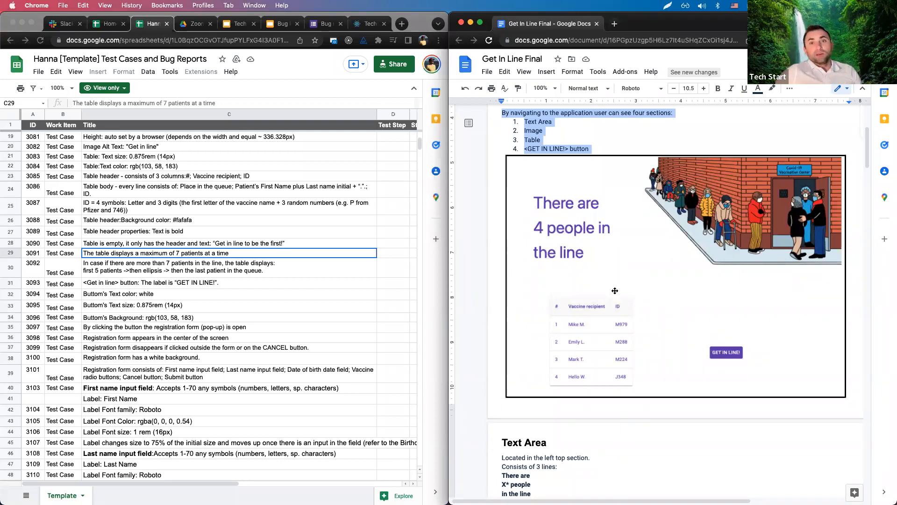
scroll(654, 274, "down", 7)
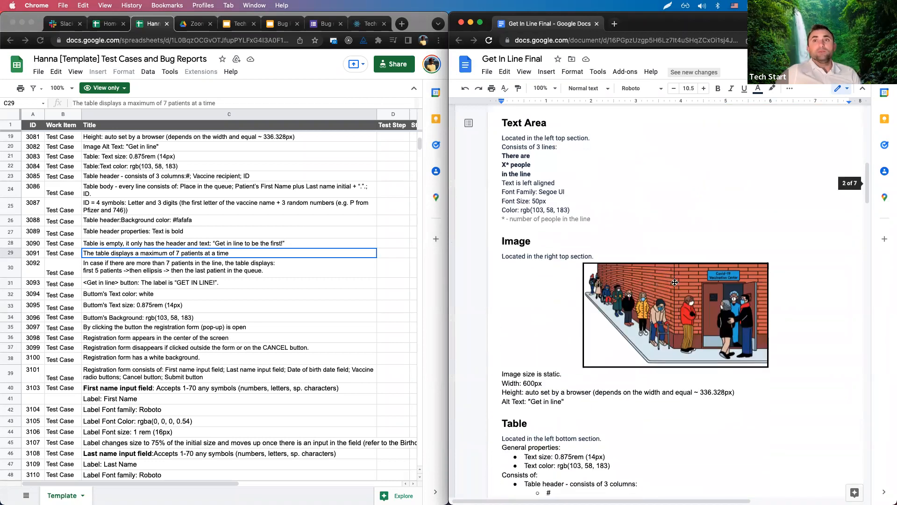
scroll(674, 282, "down", 2)
left_click(684, 238)
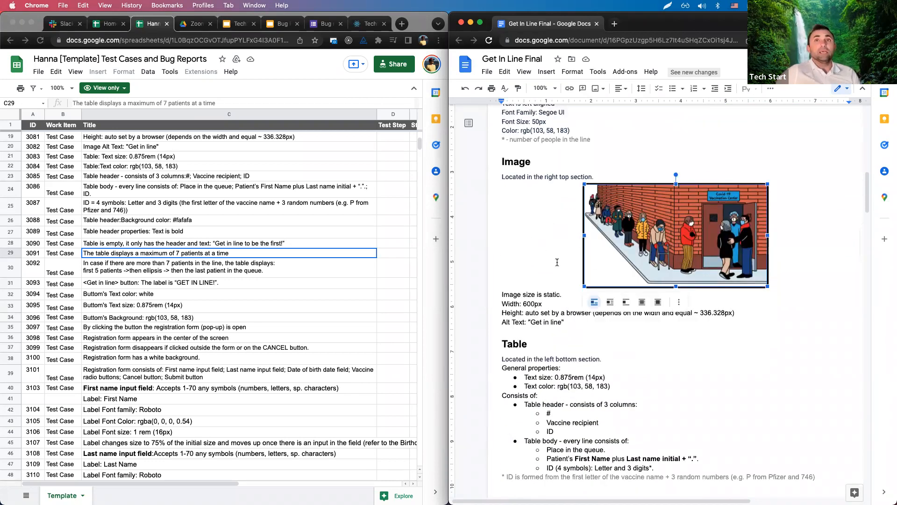
scroll(561, 264, "down", 5)
left_click(639, 319)
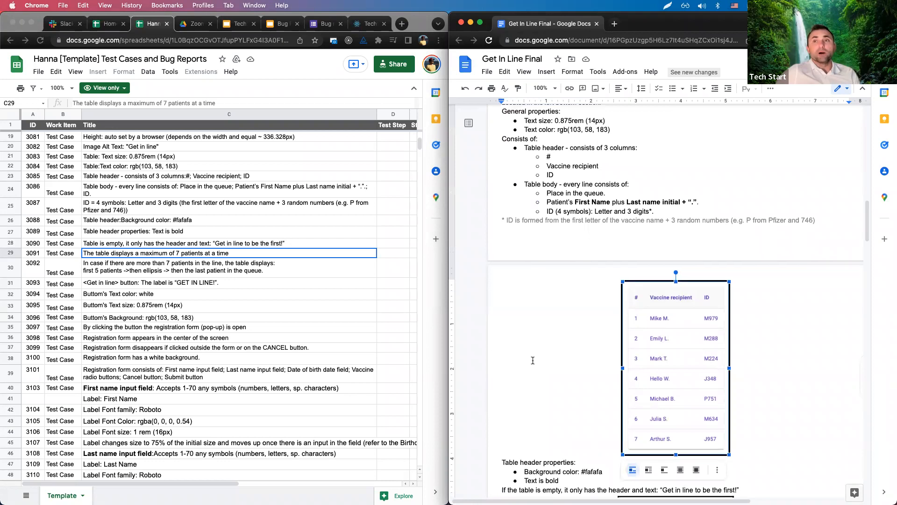
scroll(650, 374, "down", 1)
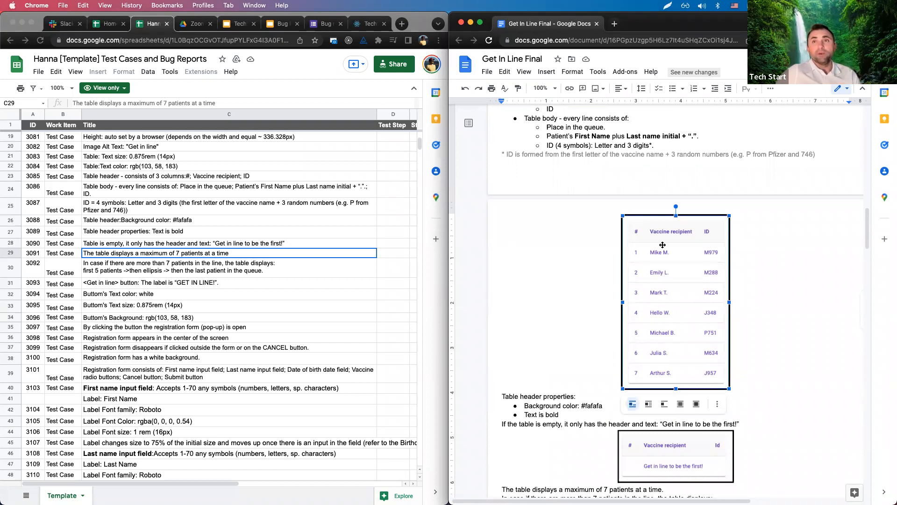
scroll(496, 294, "up", 3)
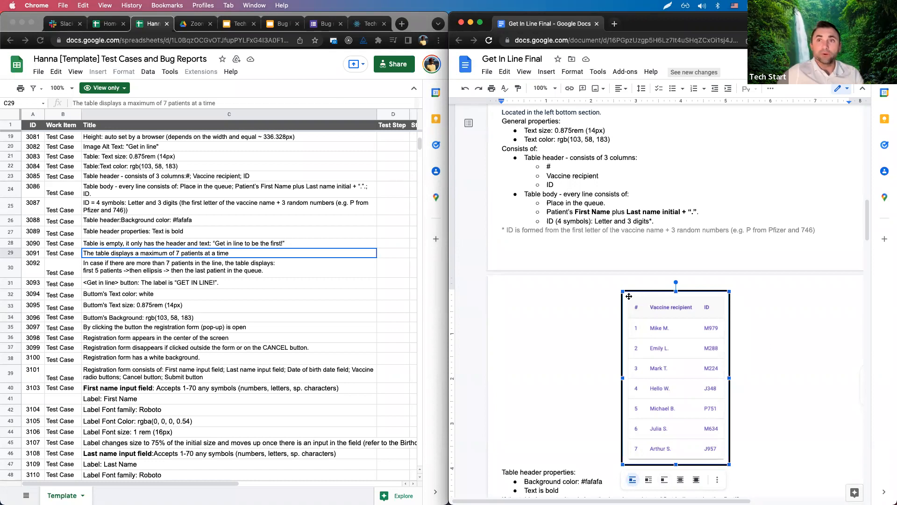
left_click(786, 399)
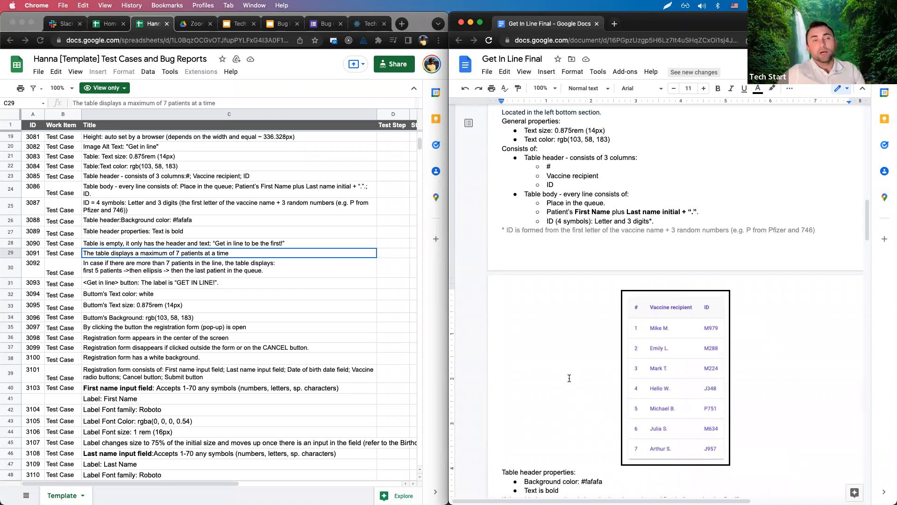
Highlight the spec's empty-table requirement and compare it with the empty-table and overflow test cases.
scroll(540, 327, "down", 5)
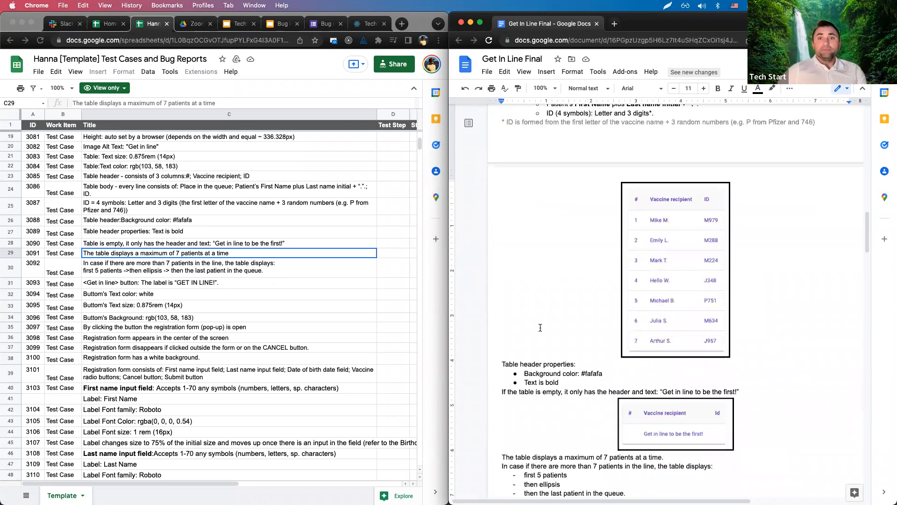
scroll(540, 328, "down", 3)
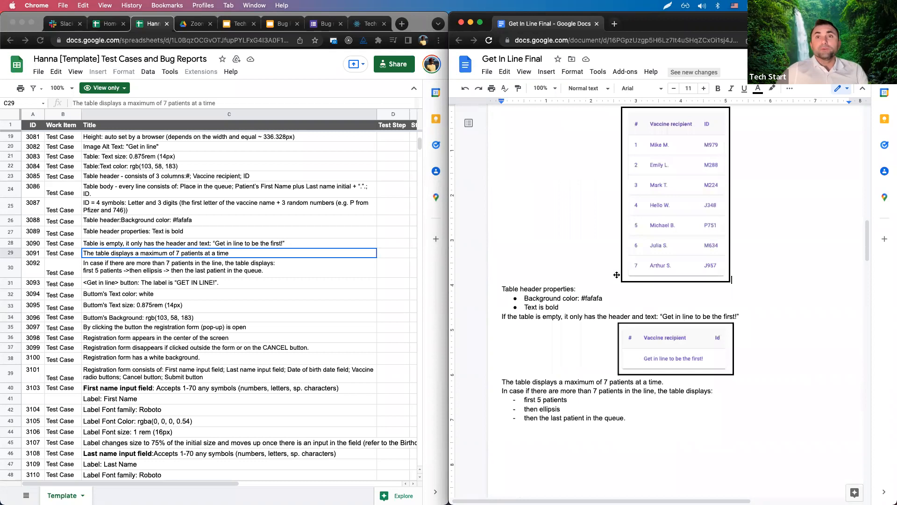
left_click(504, 313)
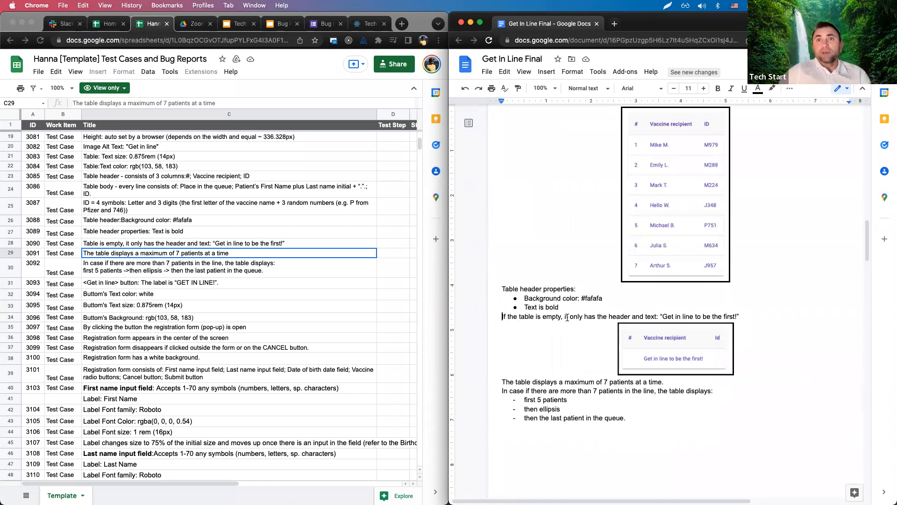
left_click_drag(565, 317, 766, 316)
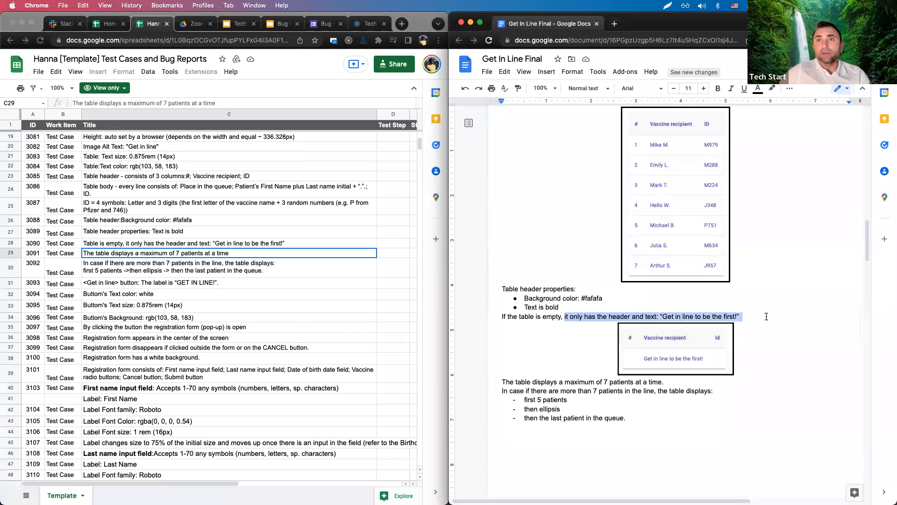
left_click(139, 269)
left_click(118, 269)
left_click(108, 256)
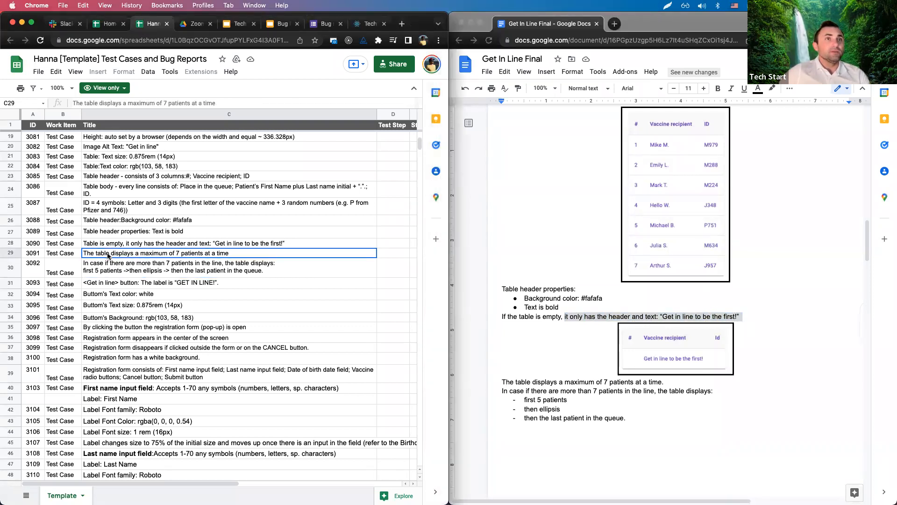
left_click(127, 271)
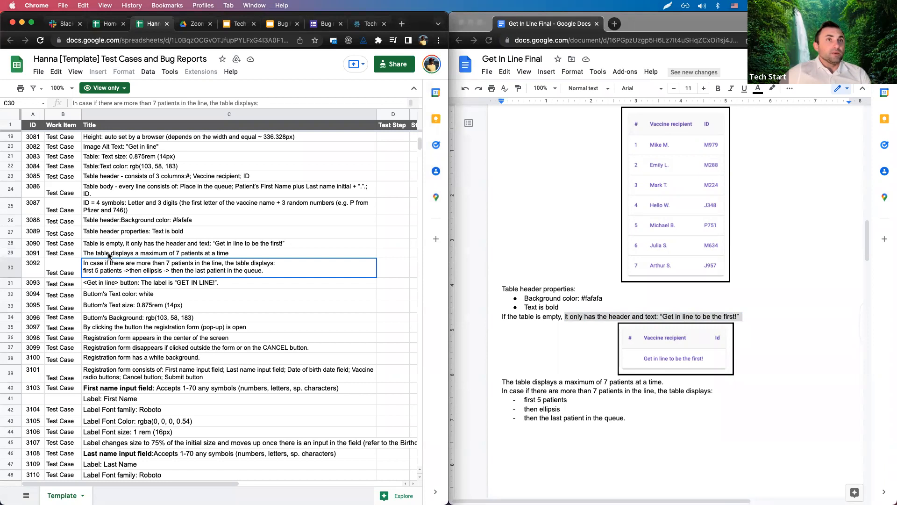
left_click(109, 247)
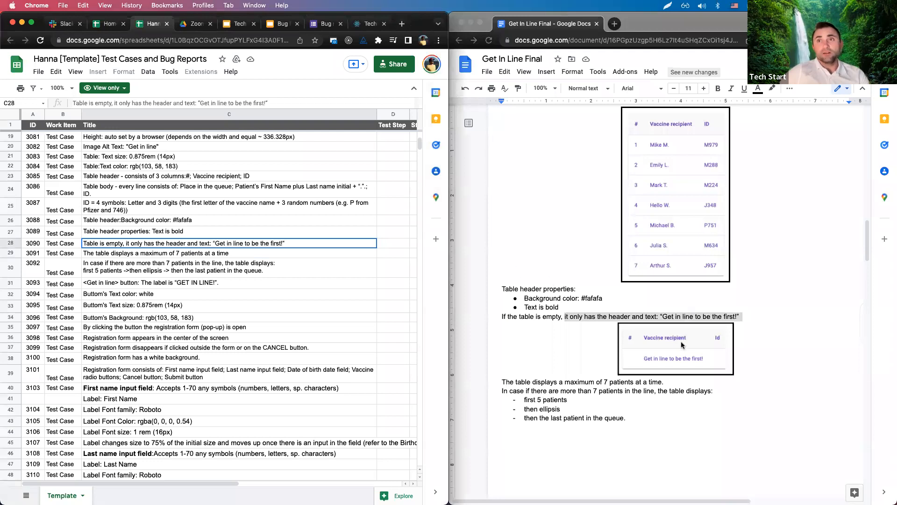
Select rows 29 and 30, the 7-patient maximum and overflow display test cases, together.
left_click(573, 342)
left_click(175, 255)
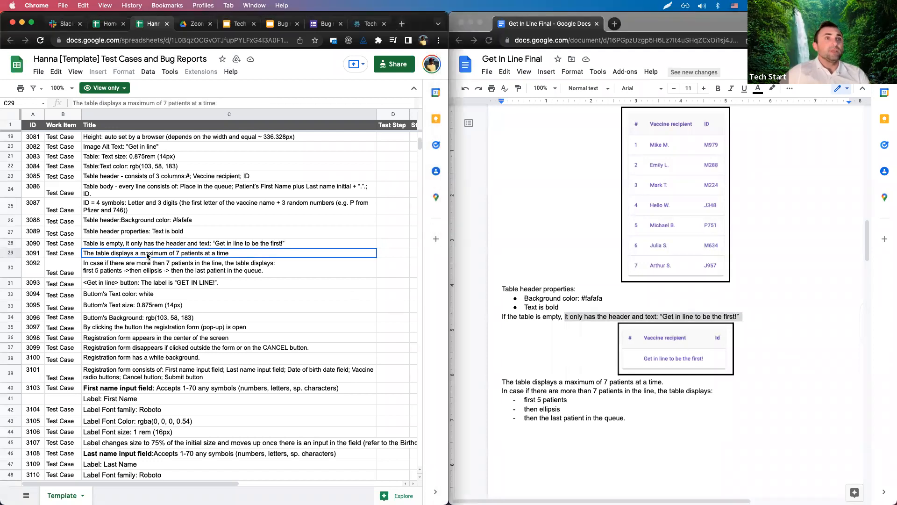
scroll(640, 364, "down", 1)
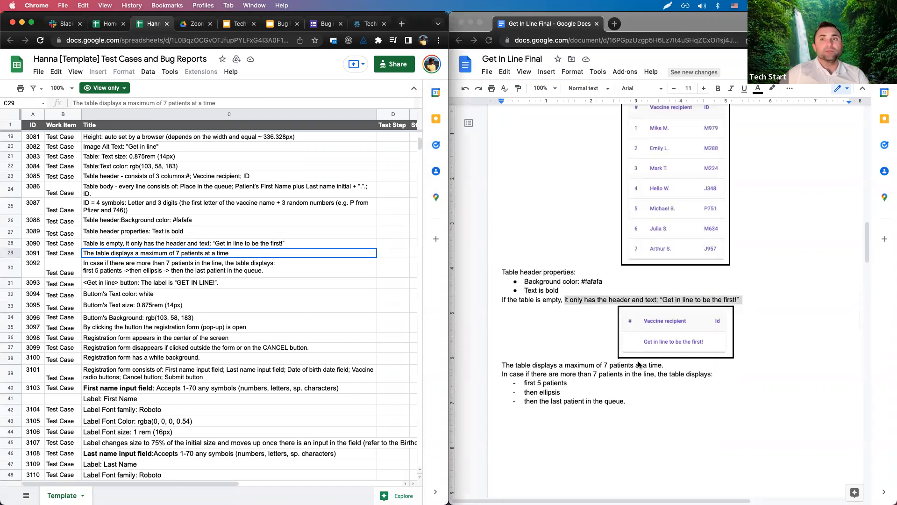
left_click(119, 274)
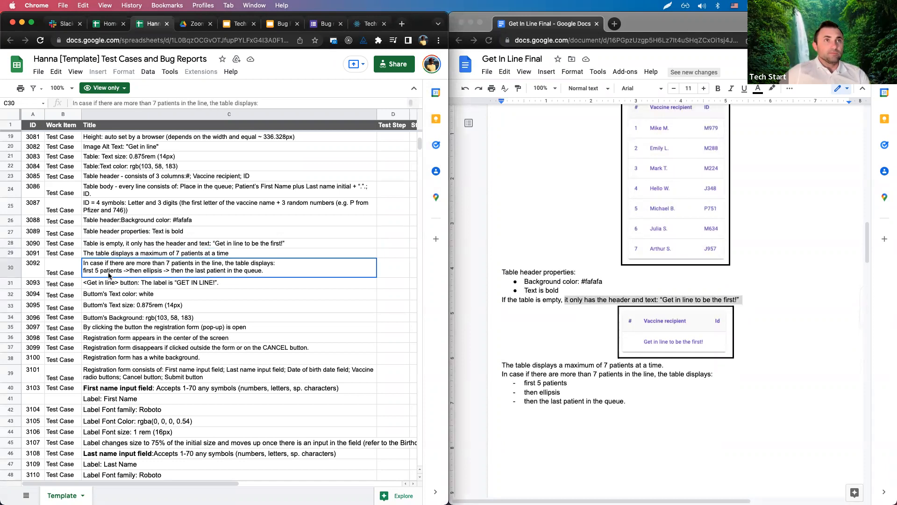
left_click(139, 255)
left_click(270, 279)
left_click(241, 254)
left_click(239, 267, "shift")
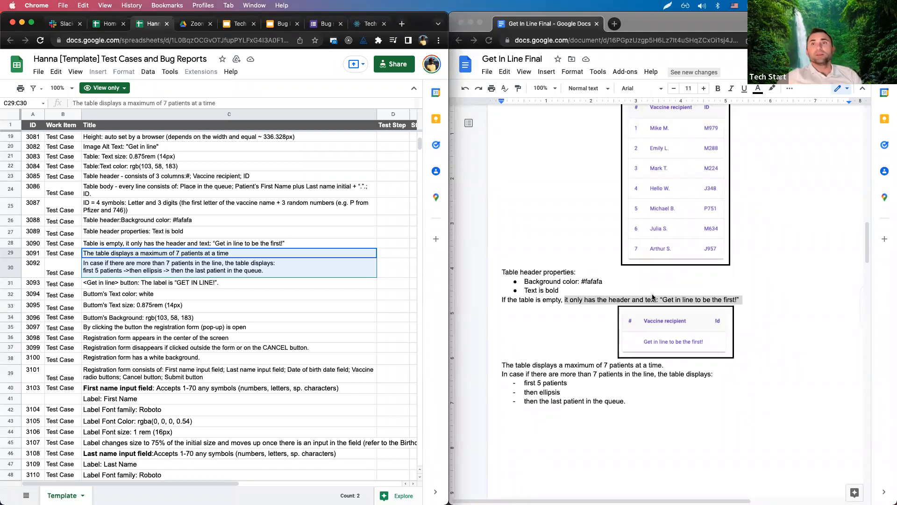
Scroll the spec down to the over-7 table mockup with its ellipsis row and patient 12.
scroll(654, 299, "down", 6)
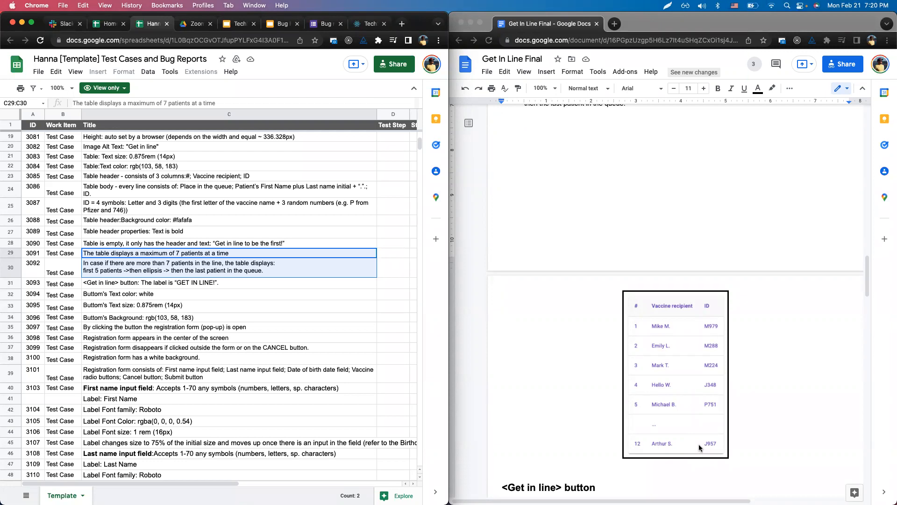
Scroll down and select the button text-size test case.
scroll(728, 465, "down", 1)
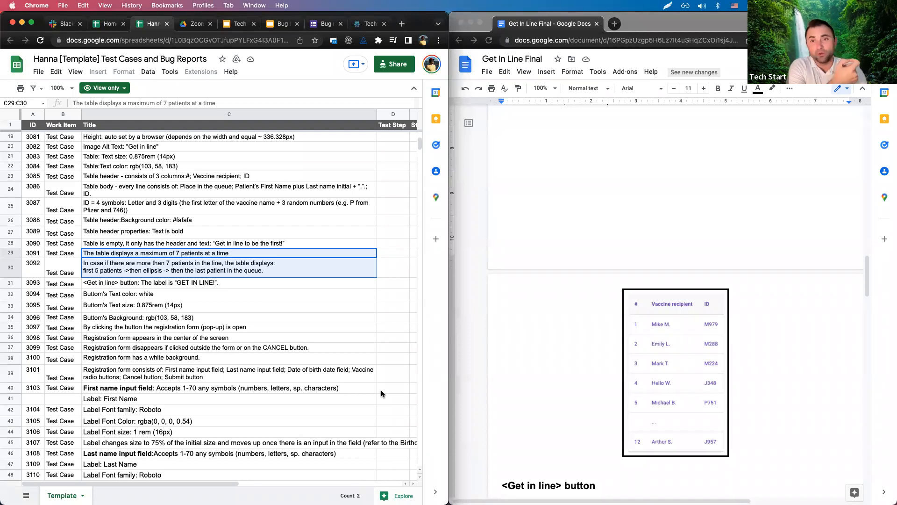
left_click(260, 306)
Select empty-table test case 3090 and highlight its matching requirement line in the spec.
left_click(190, 243)
scroll(572, 269, "down", 4)
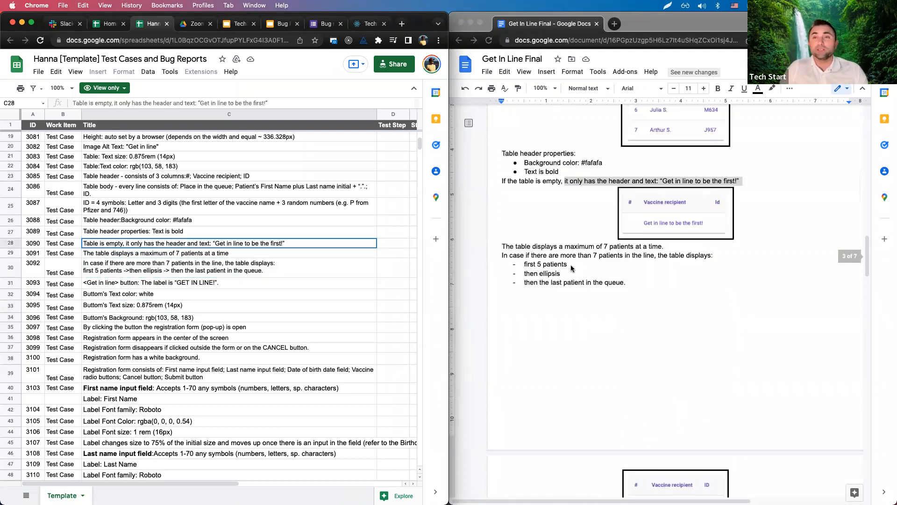
left_click(691, 332)
left_click_drag(497, 303, 745, 304)
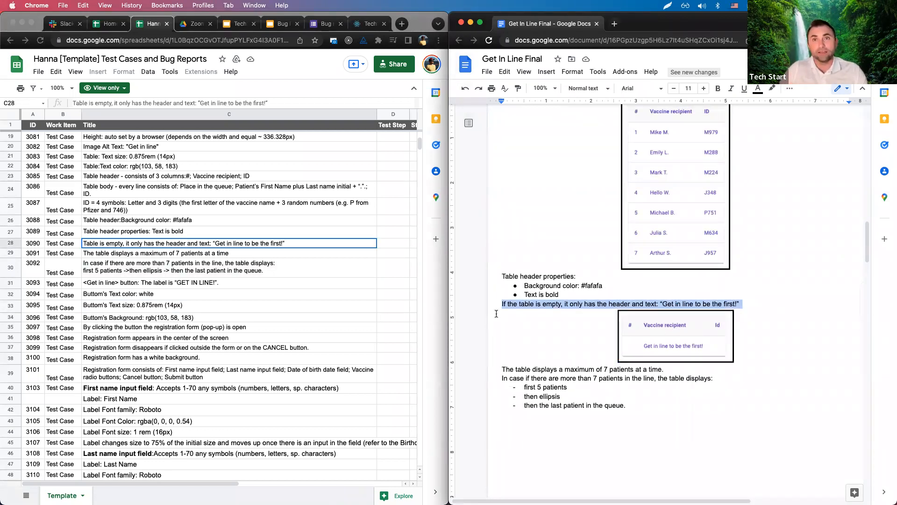
scroll(534, 351, "down", 5)
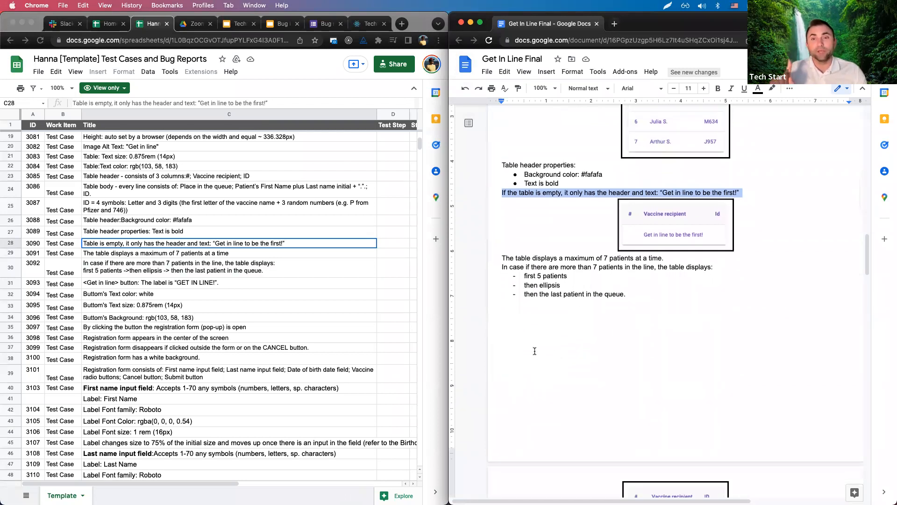
left_click(535, 351)
scroll(557, 354, "down", 2)
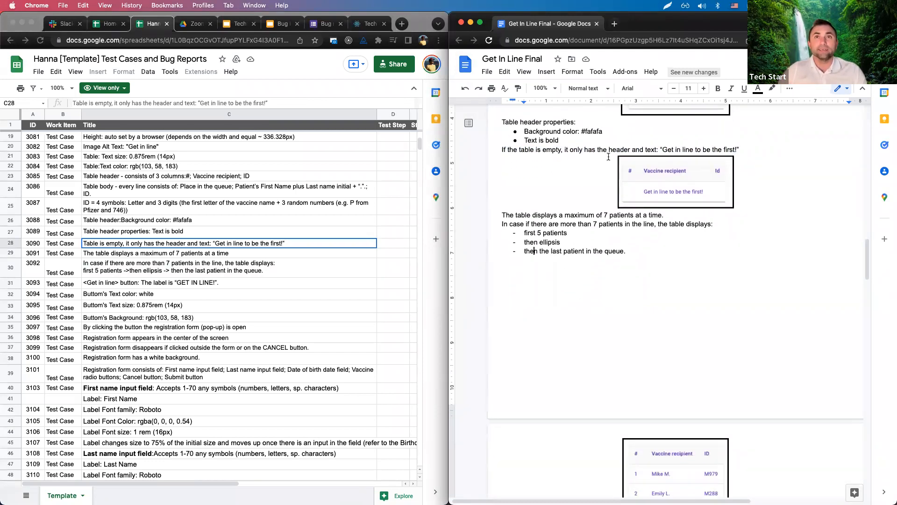
left_click_drag(502, 149, 745, 174)
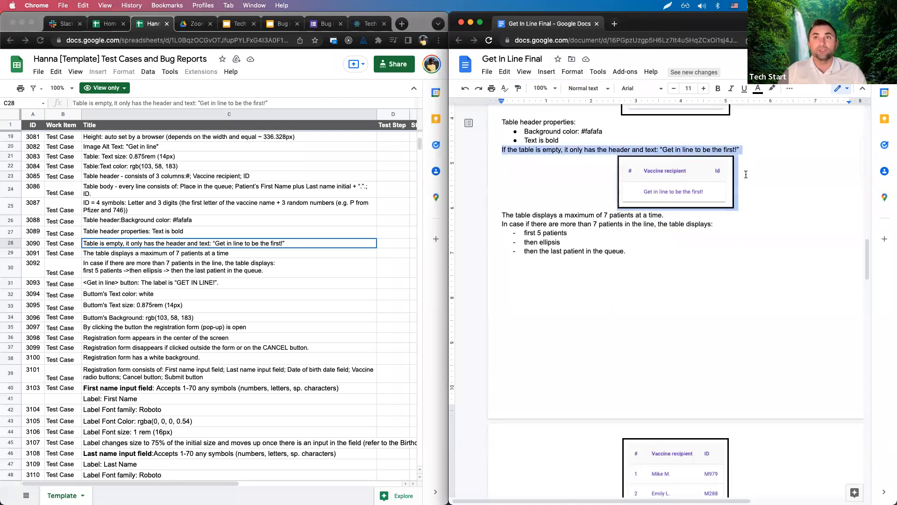
Highlight the spec's 'maximum of 7 patients' paragraph together with its bullet list.
left_click(754, 264)
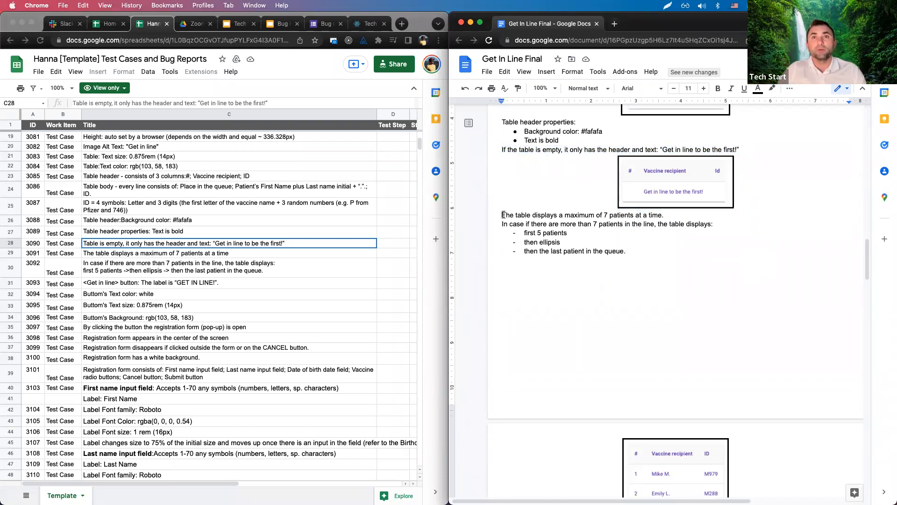
left_click_drag(502, 215, 635, 271)
scroll(701, 360, "down", 5)
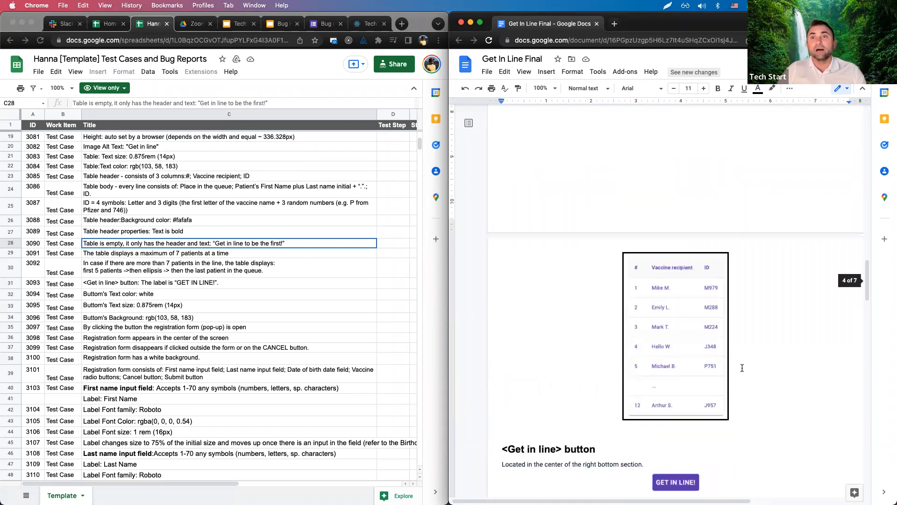
scroll(660, 365, "up", 5)
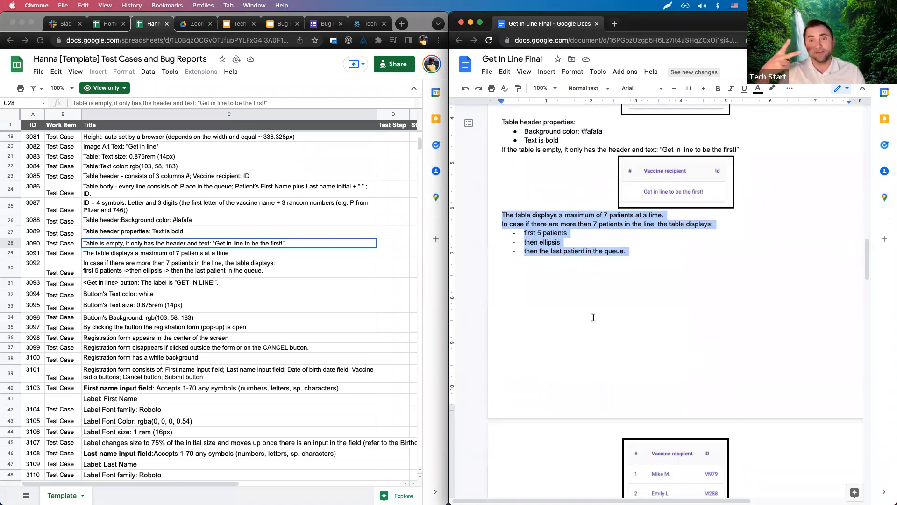
left_click(617, 25)
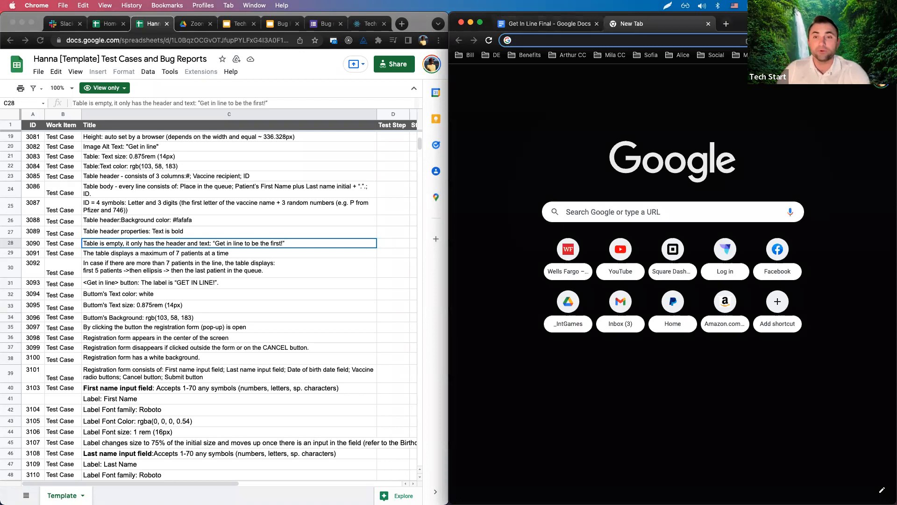
Load jsbin.com in the new tab by typing js and picking the suggestion.
left_click(637, 40)
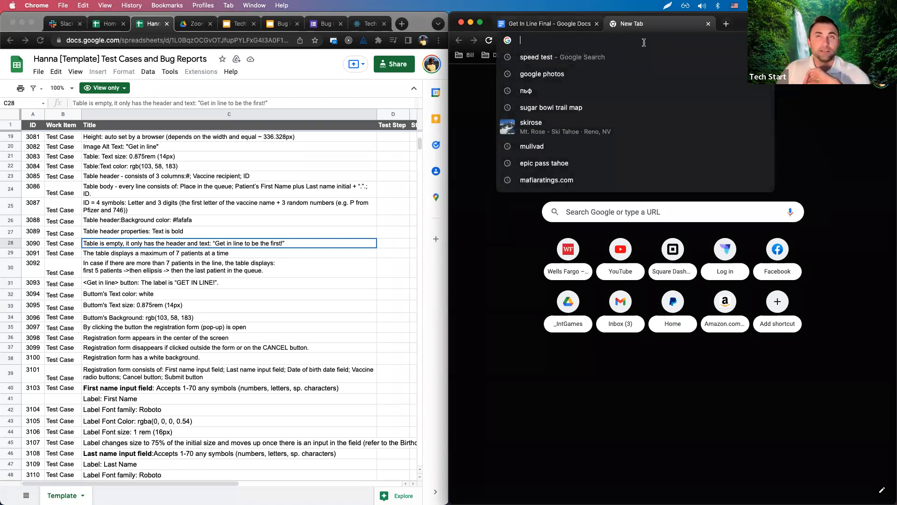
left_click(481, 100)
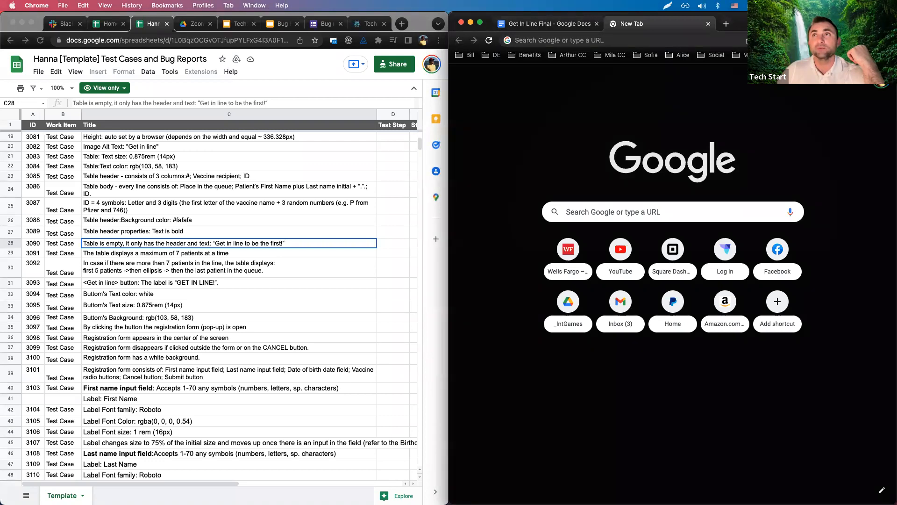
left_click(820, 55)
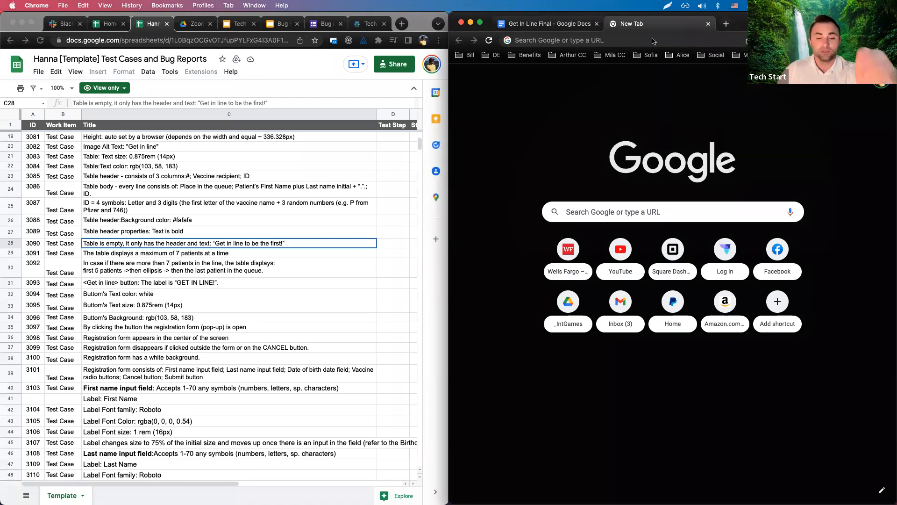
left_click(652, 41)
type("js")
key("BackSpace")
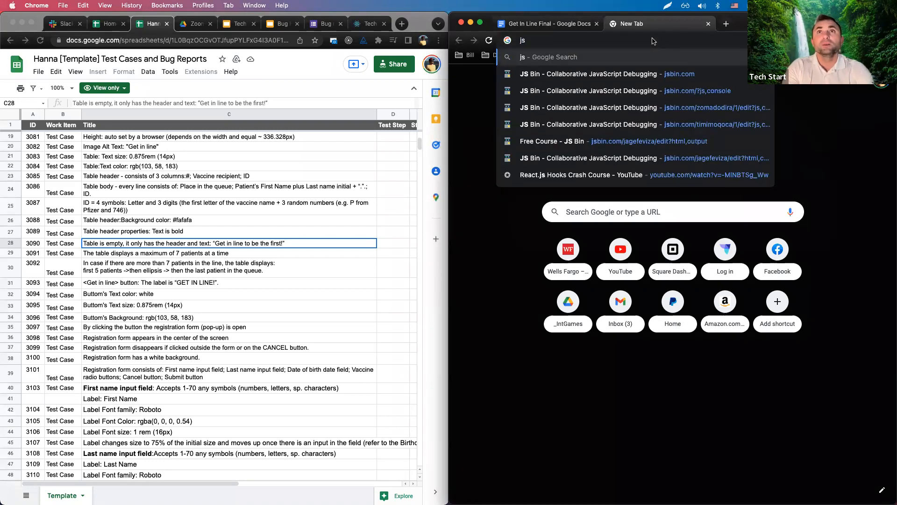
key("Down")
key("Return")
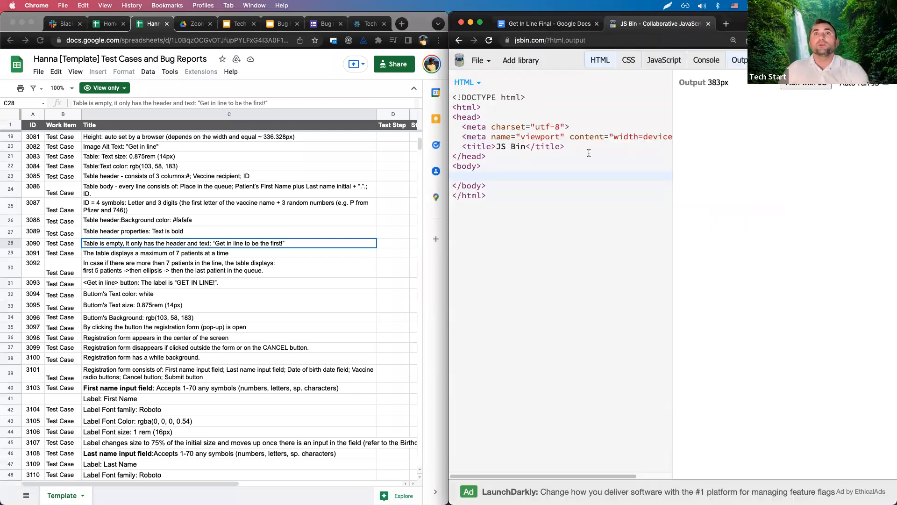
Show only the JavaScript and Console panels and declare let patients = 7;.
left_click(603, 65)
left_click(660, 65)
left_click(740, 64)
left_click(707, 64)
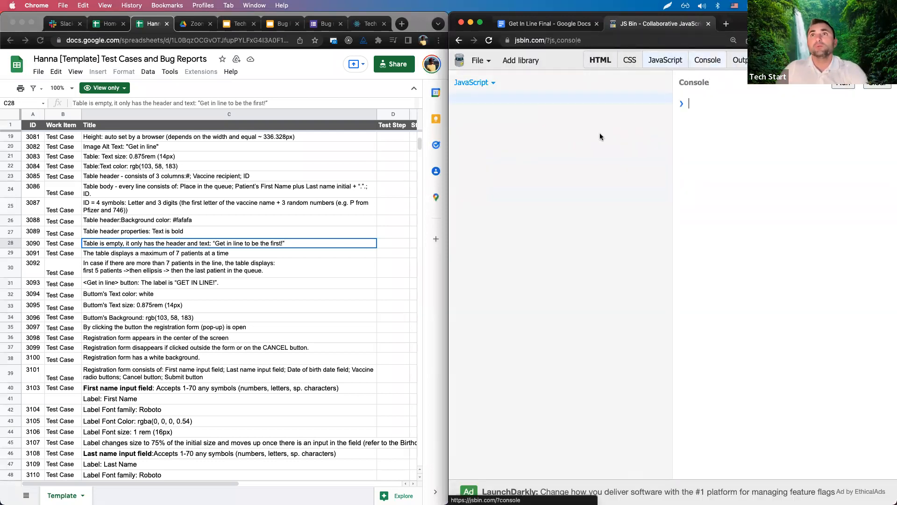
type("let ")
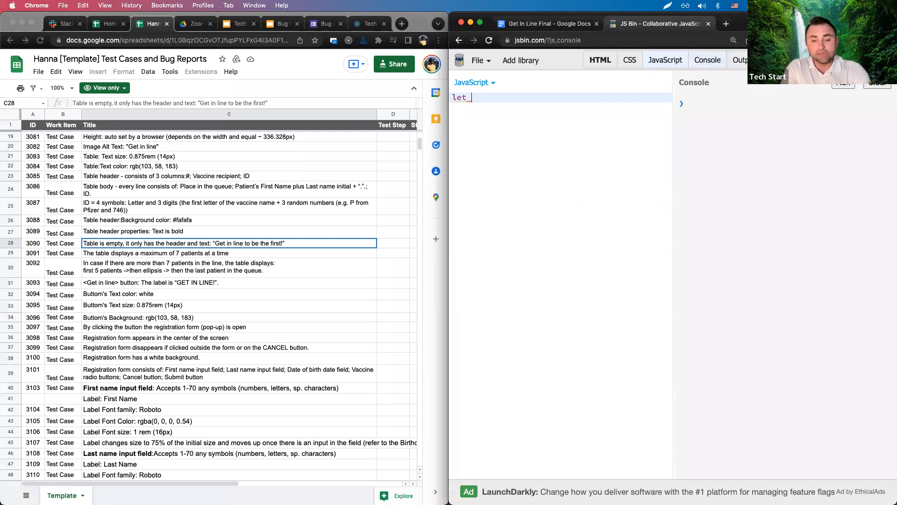
type("pati")
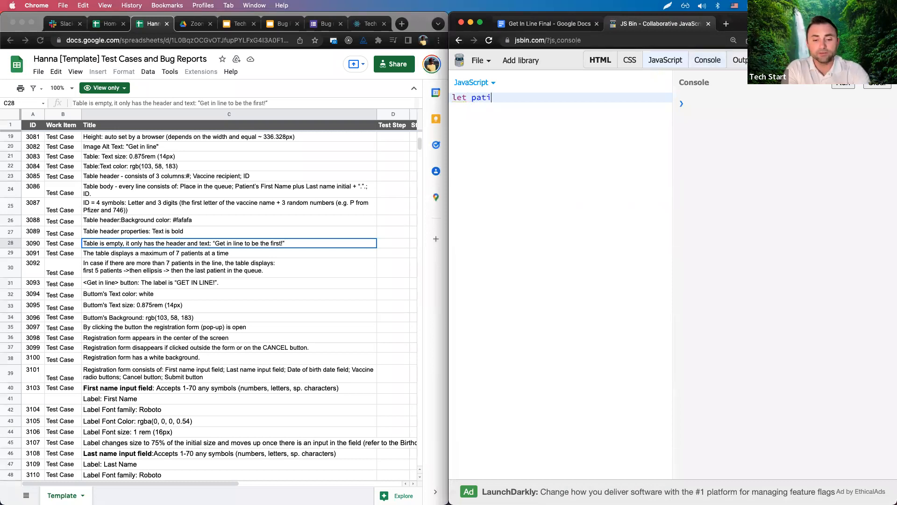
type("ents =")
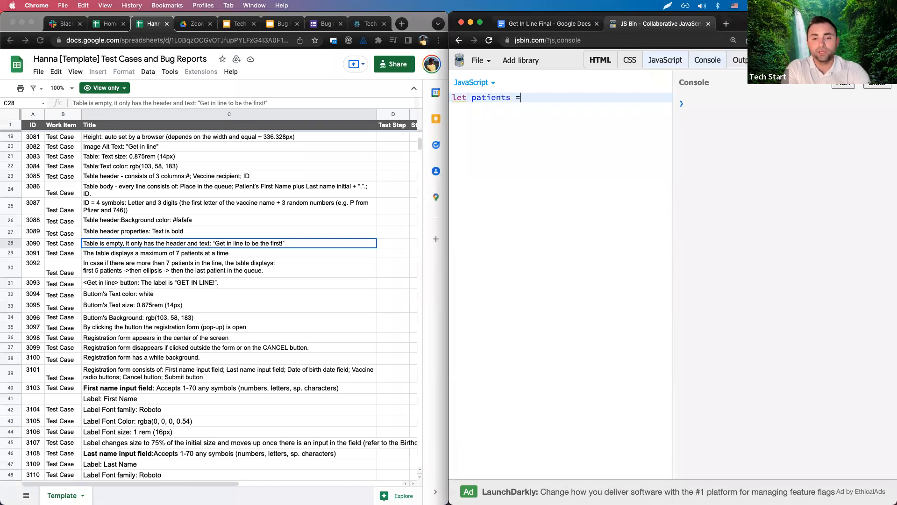
type(" 7")
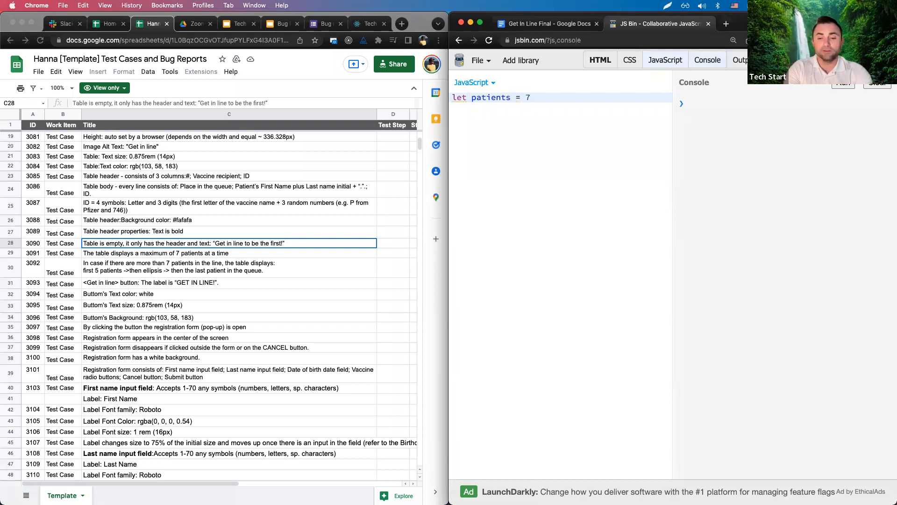
type(";")
key("Return")
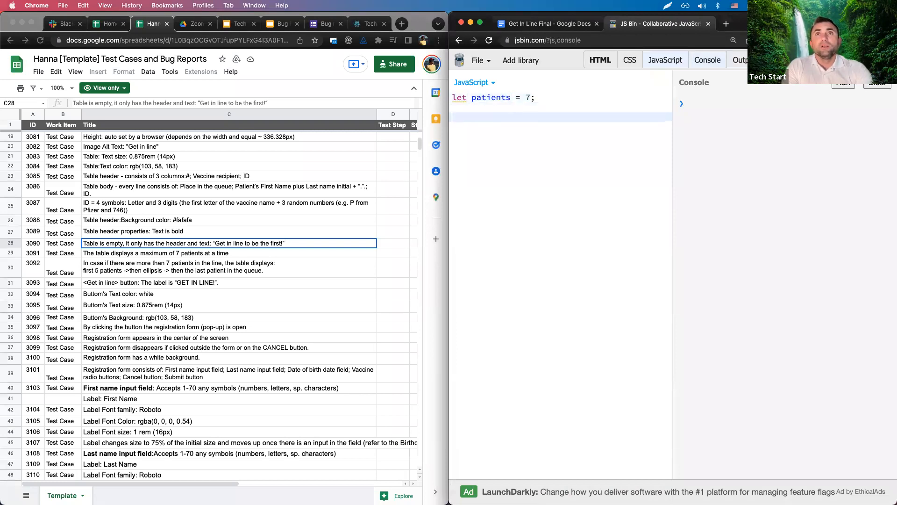
Write if (patients <= 7) logging 'whole table', else logging 'ellipsis'.
type("if")
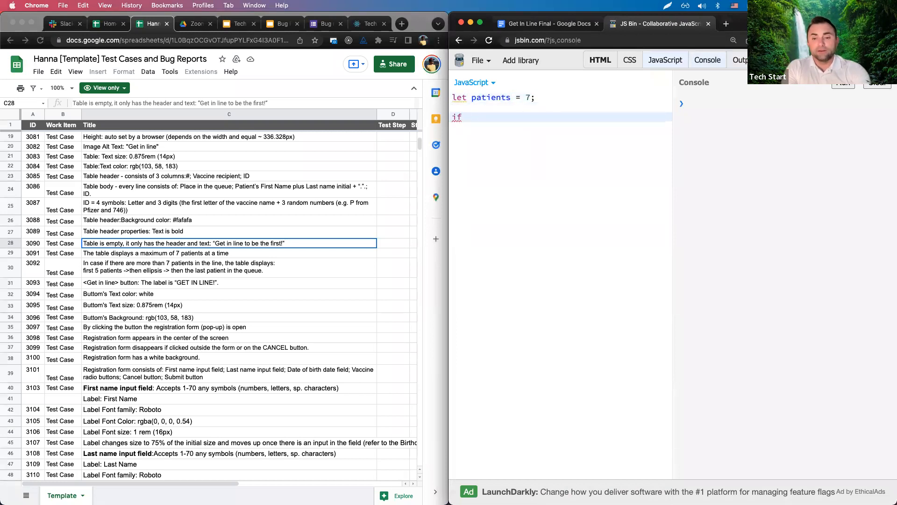
type(" (pati")
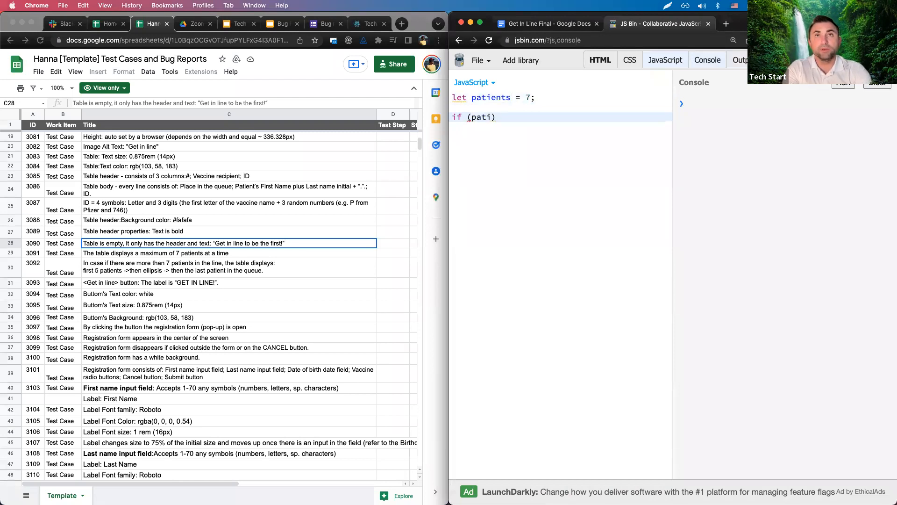
type("ents")
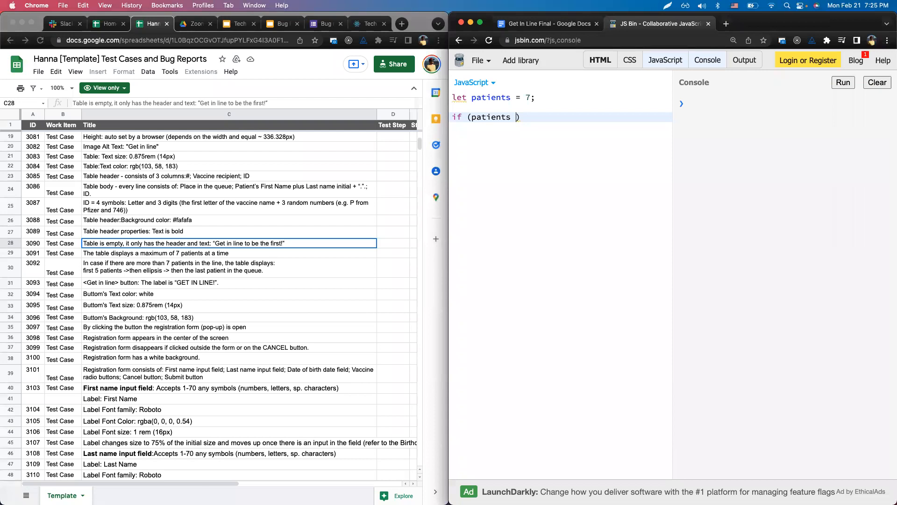
type("<= 7){")
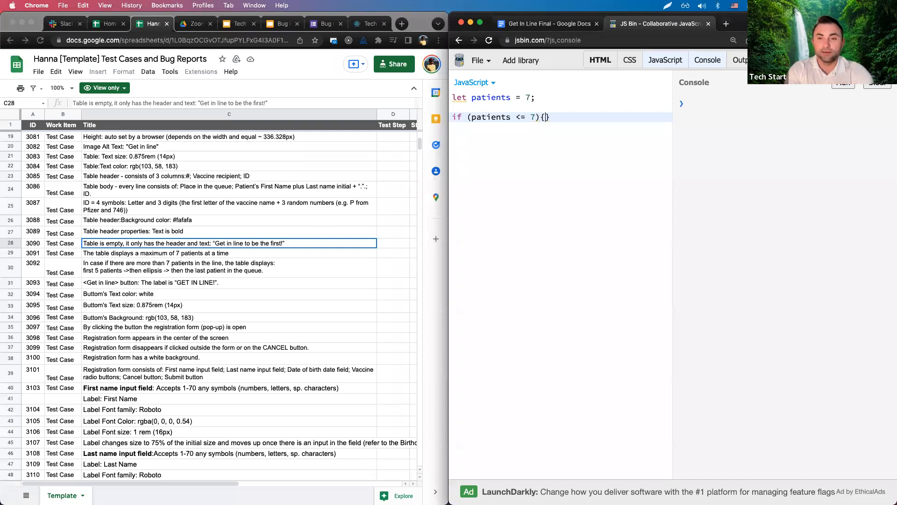
key("Return")
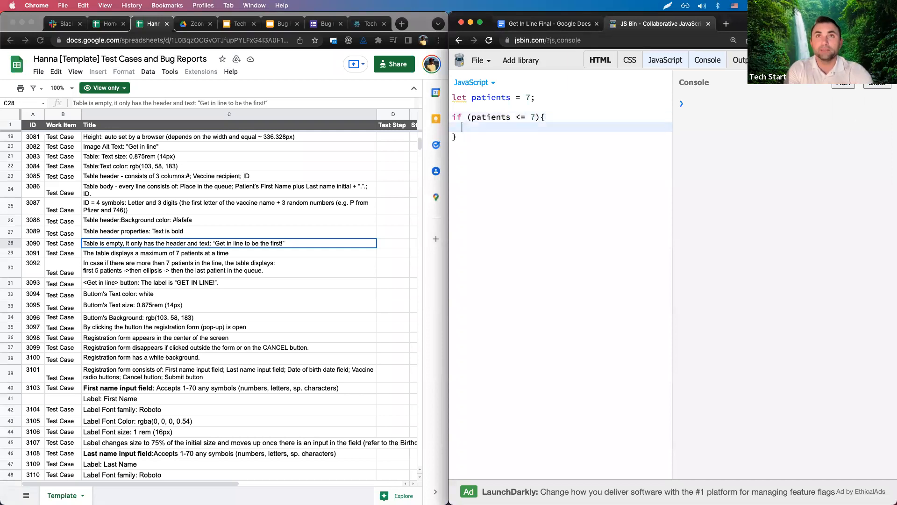
type("console.log('whole table")
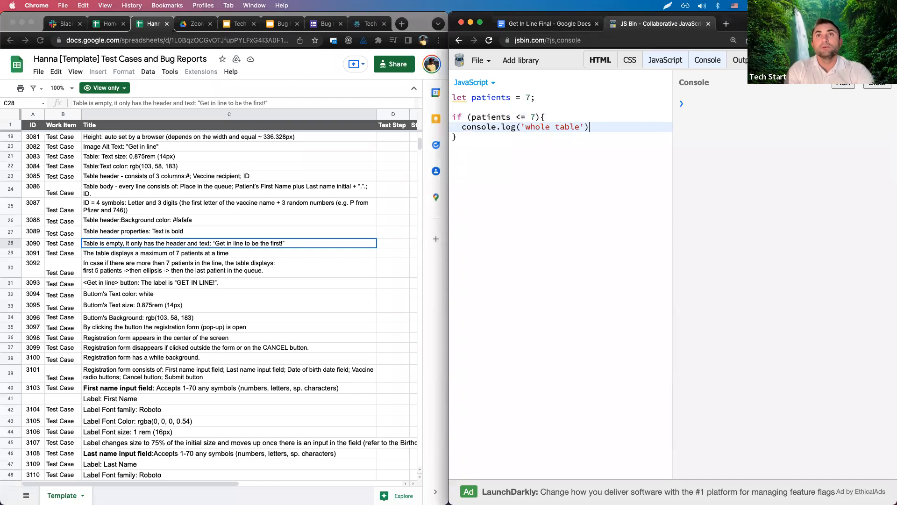
left_click(458, 137)
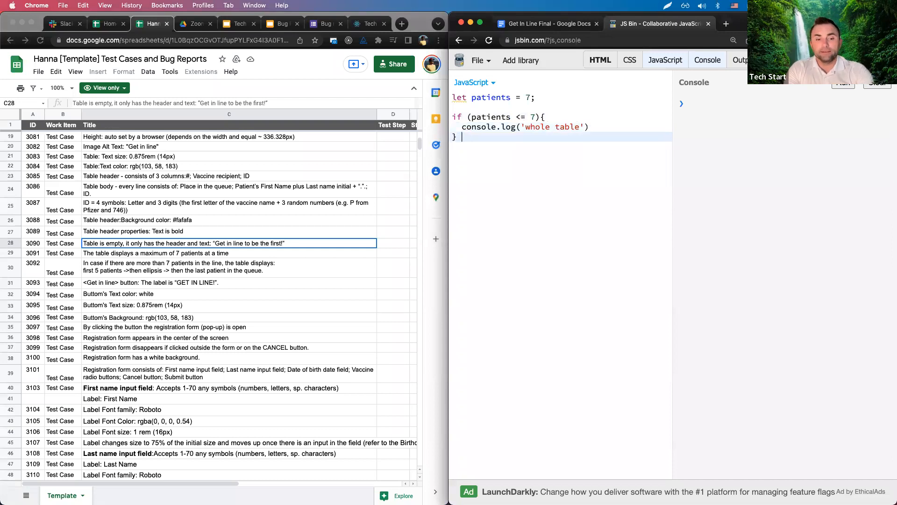
type("else {")
key("Return")
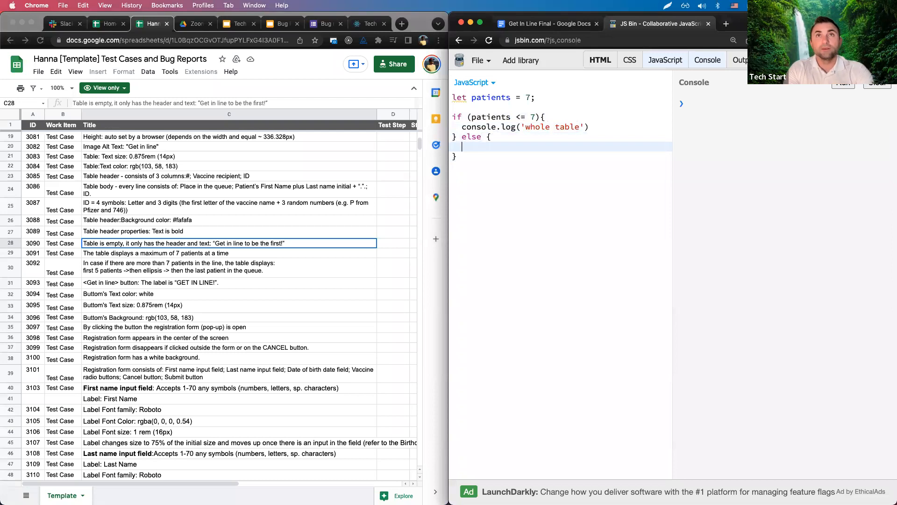
type("cl")
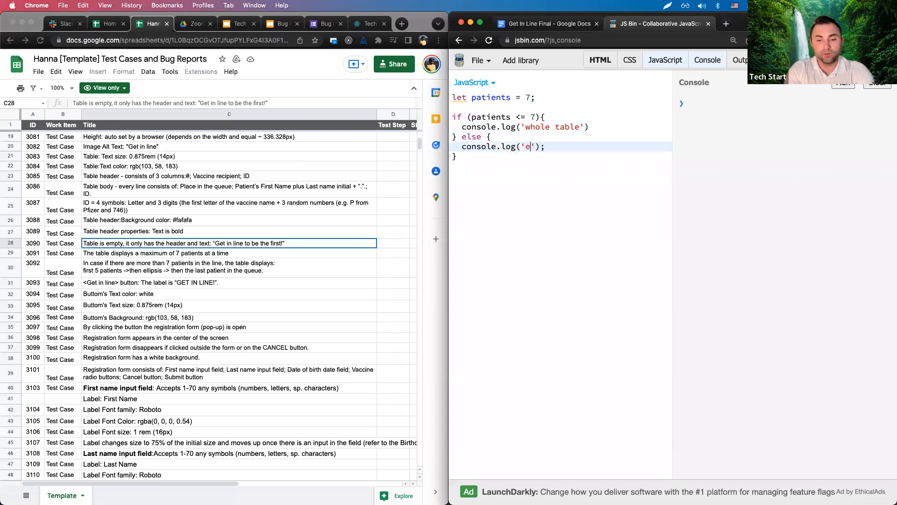
type("ellipsi")
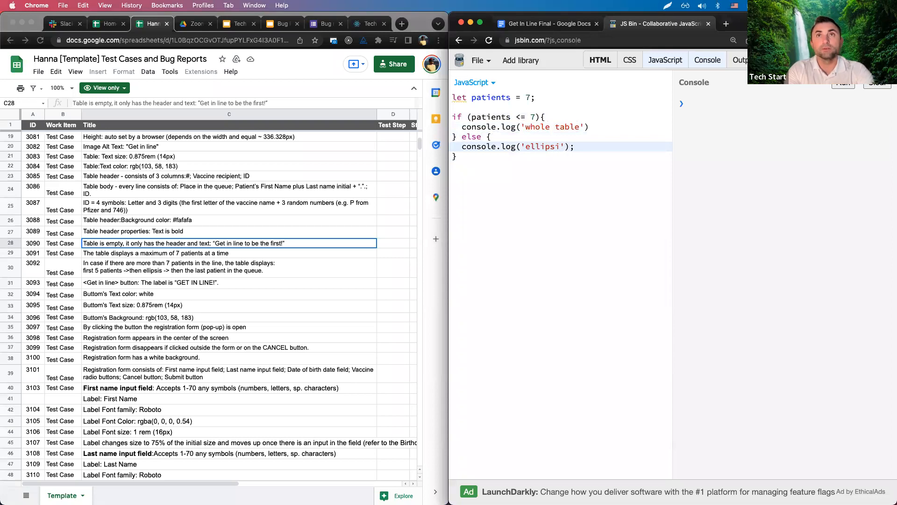
type("is")
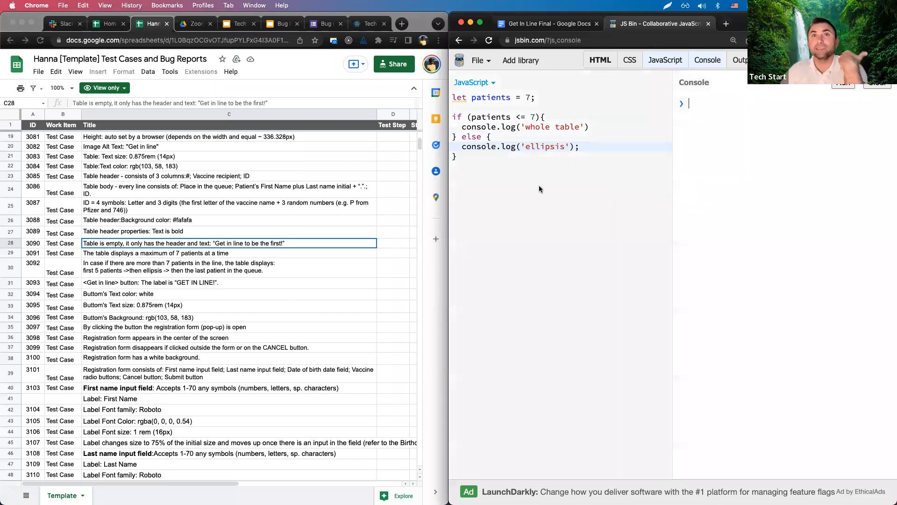
left_click(534, 189)
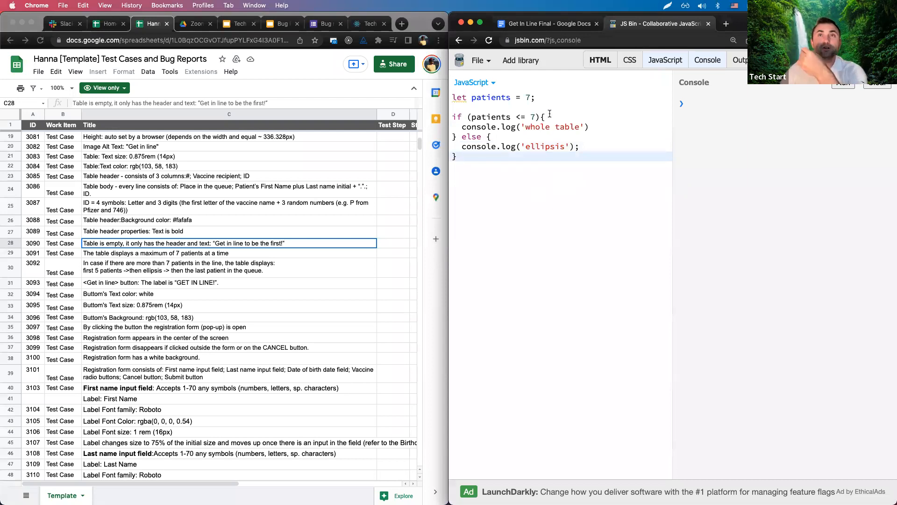
Run the check with patients set to 1 and then 2, then set it to 7.
left_click_drag(529, 97, 526, 97)
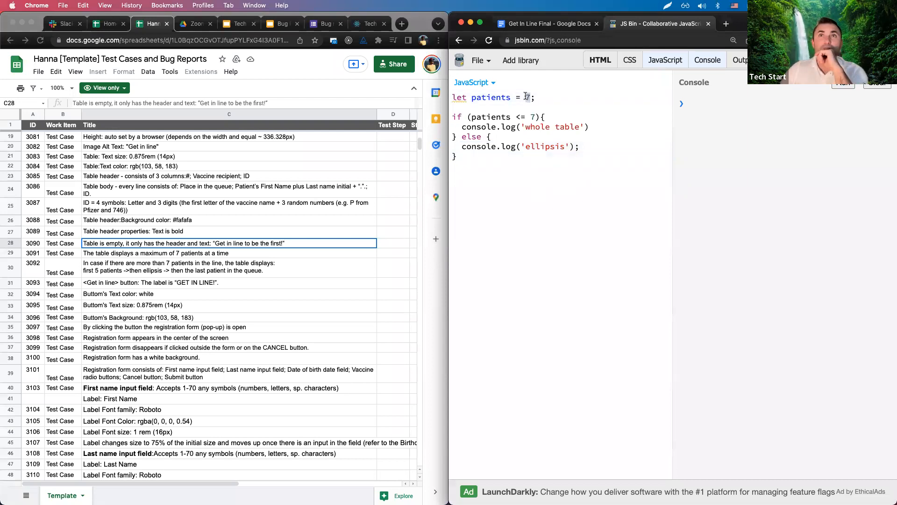
type("1")
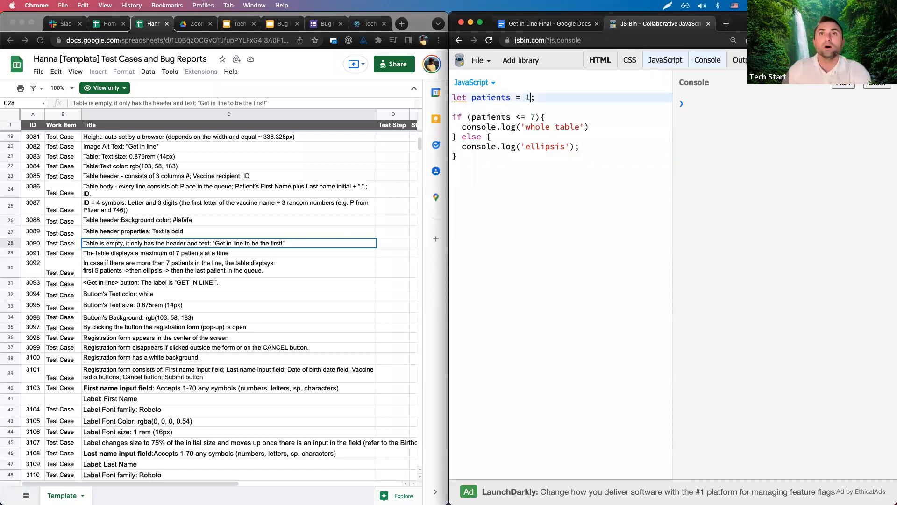
left_click(843, 86)
left_click_drag(531, 97, 526, 97)
type("2")
left_click(843, 86)
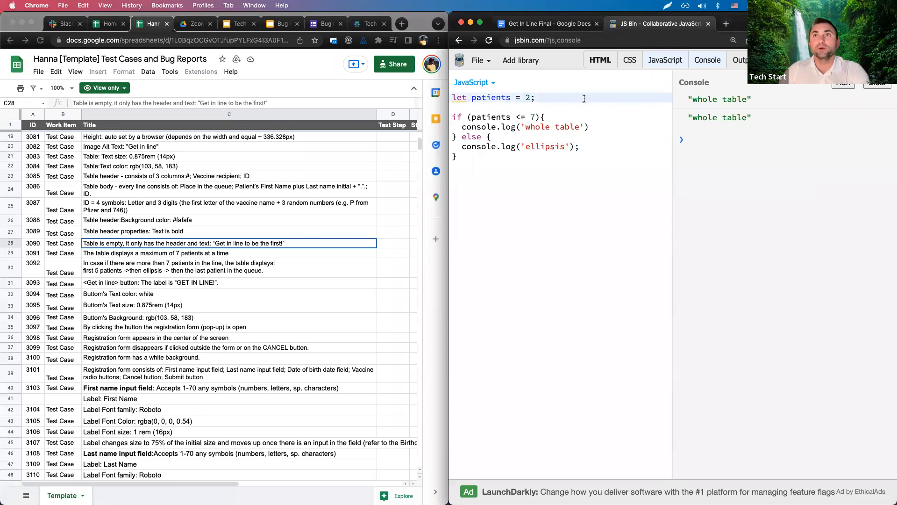
double_click(528, 97)
type("7")
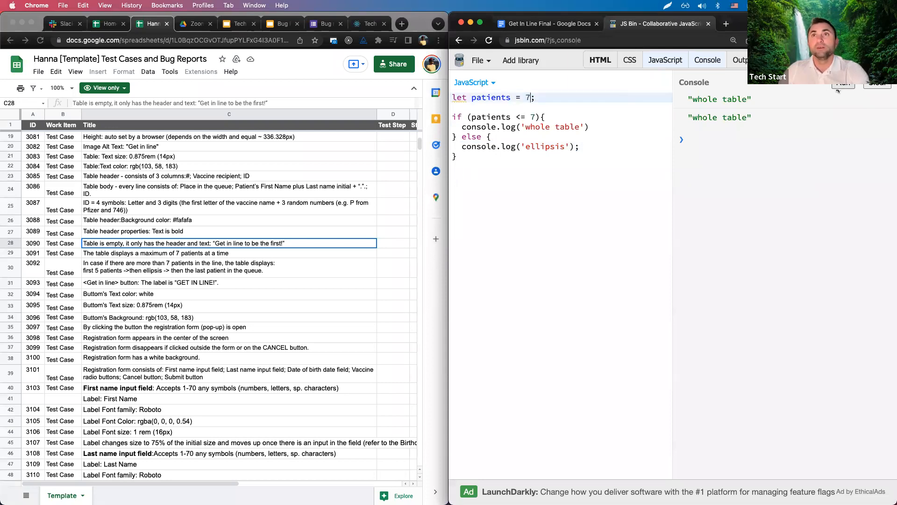
Run the check with 8 patients, then change the count to 9 and 1000000.
double_click(529, 97)
type("8")
left_click(842, 86)
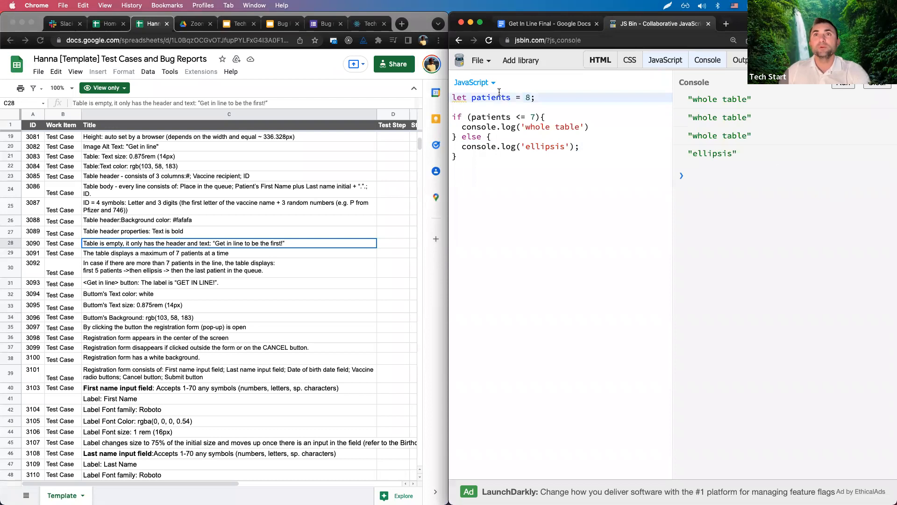
double_click(525, 97)
type("9")
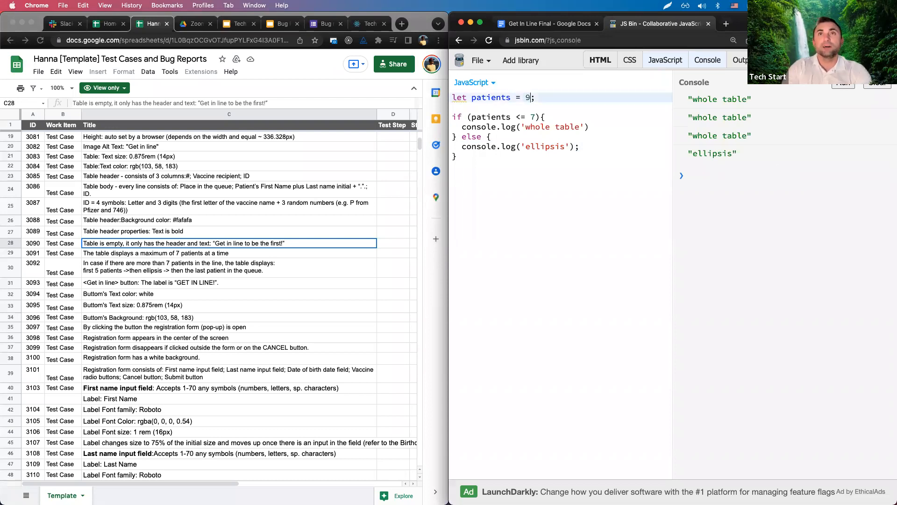
double_click(529, 98)
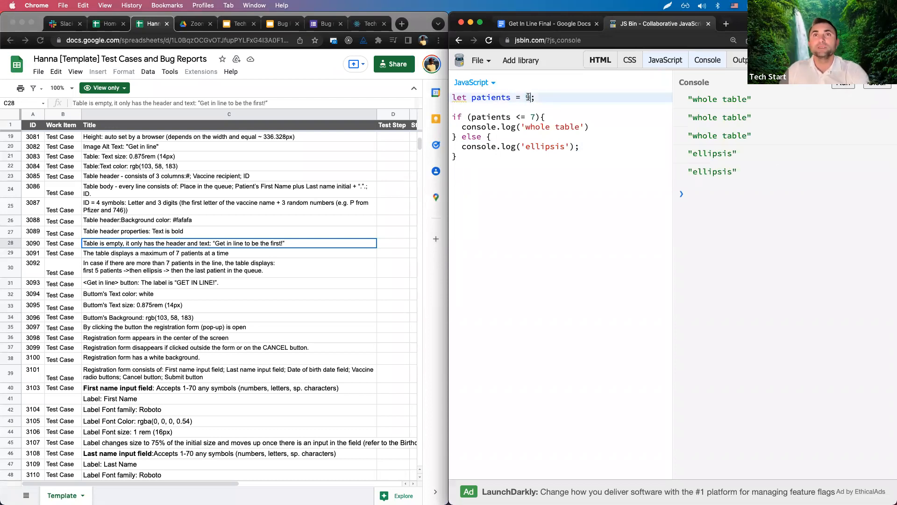
type("1000000")
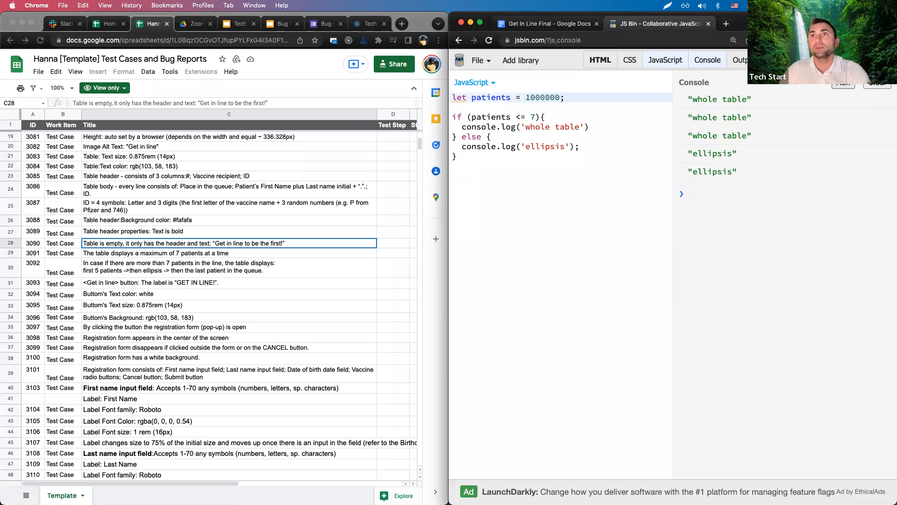
double_click(528, 96)
Set patients to 7, change the condition to patients < 7 and run it.
key("BackSpace")
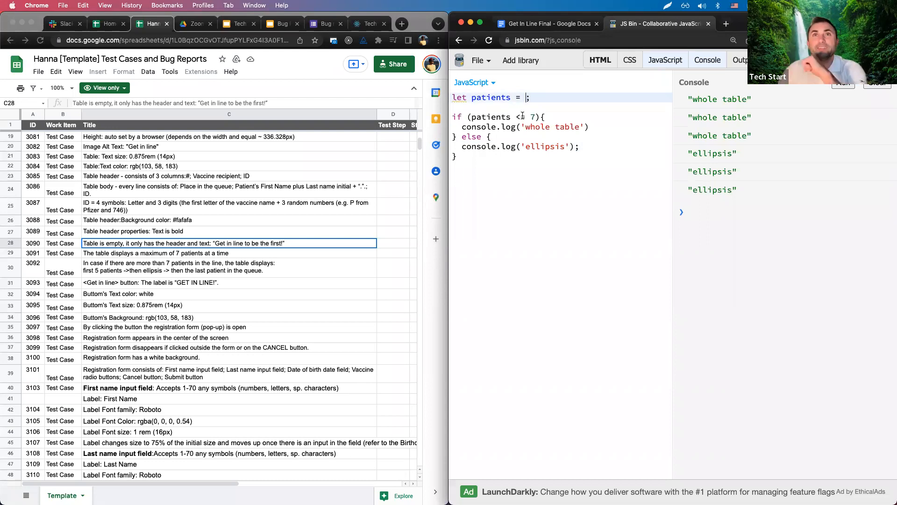
left_click_drag(471, 117, 535, 117)
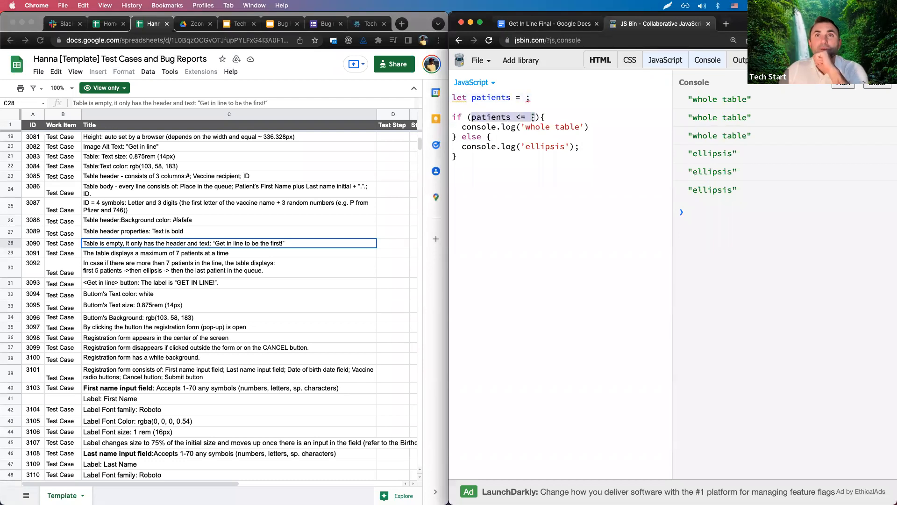
left_click(525, 97)
type("7")
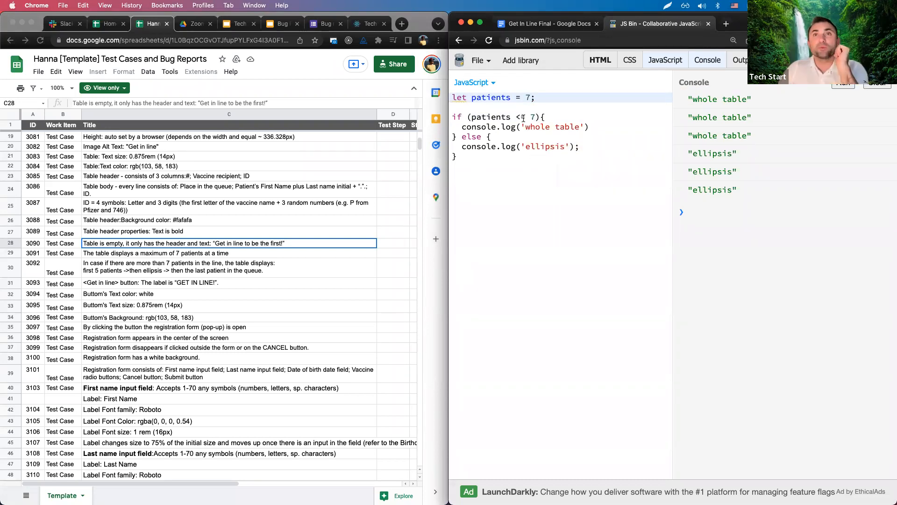
left_click(522, 117)
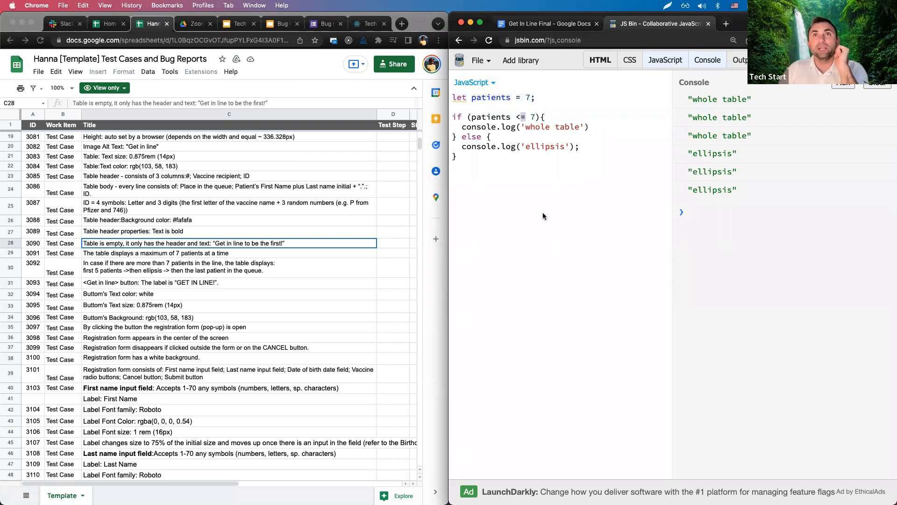
key("BackSpace")
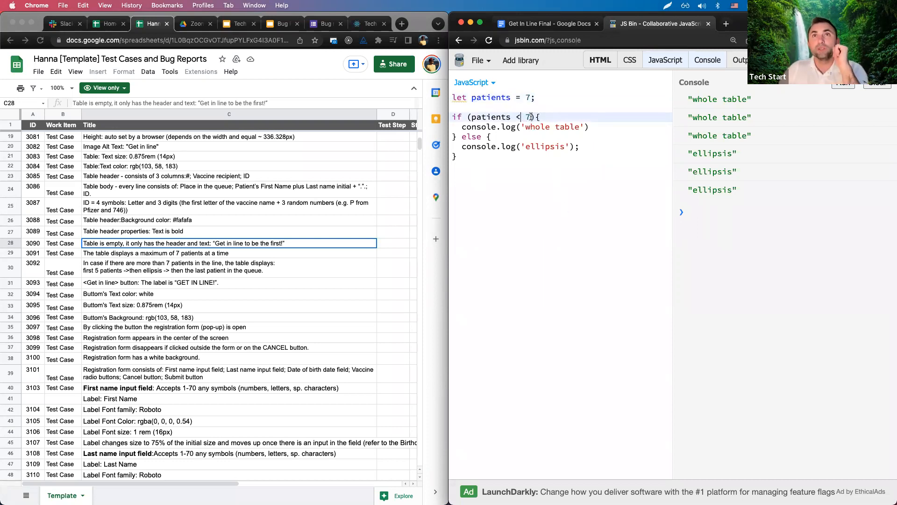
left_click(844, 84)
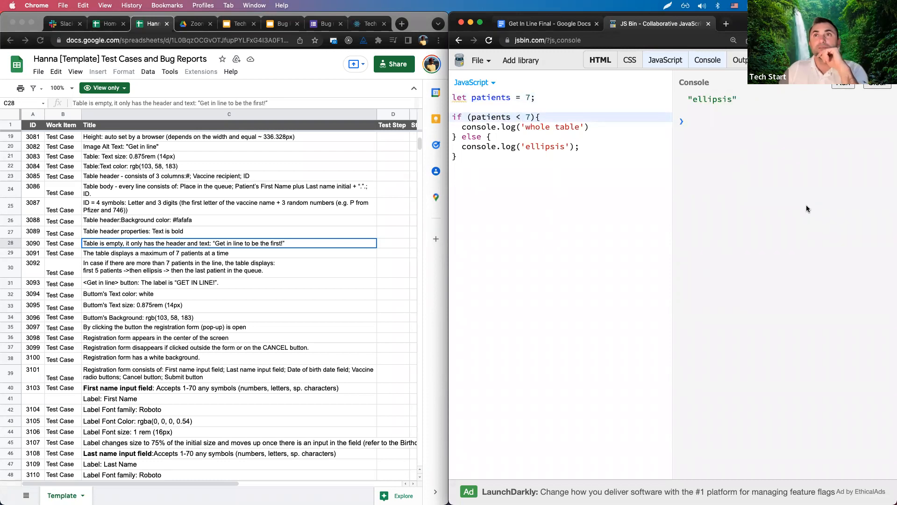
left_click_drag(682, 95, 747, 99)
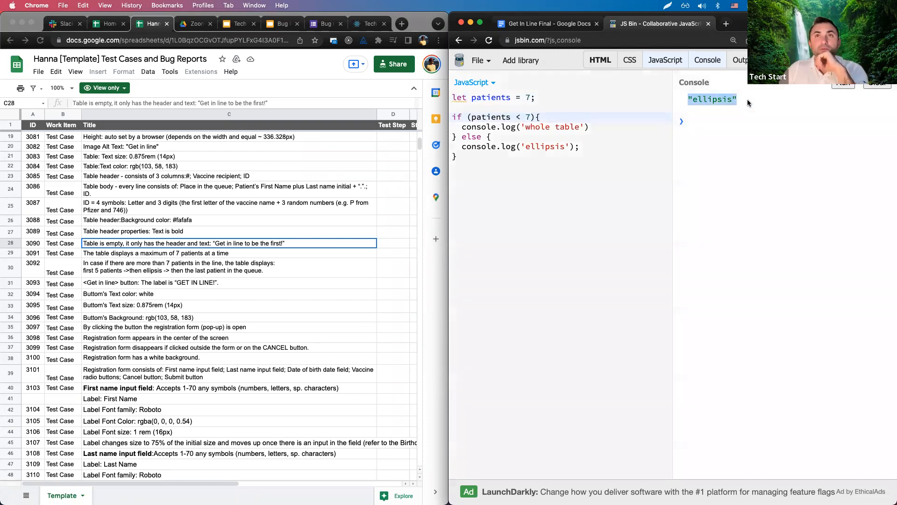
Rerun the < 7 check with 6 patients, then with 7 on a cleared console.
left_click_drag(529, 116, 471, 117)
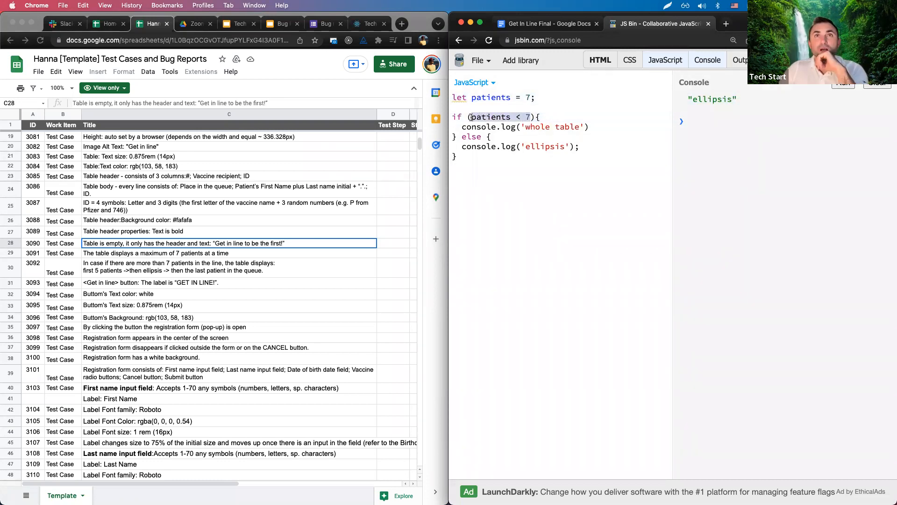
double_click(528, 97)
type("6")
left_click(844, 84)
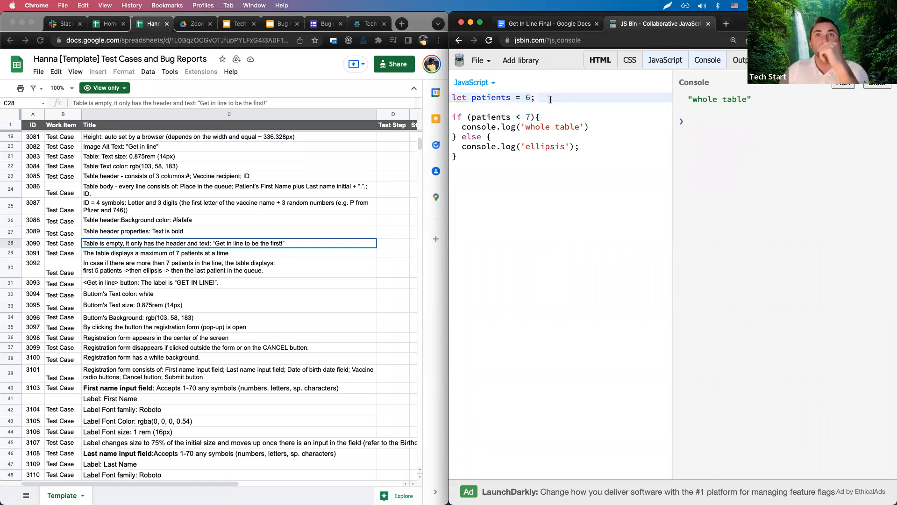
double_click(528, 97)
type("7")
left_click(877, 86)
left_click(844, 84)
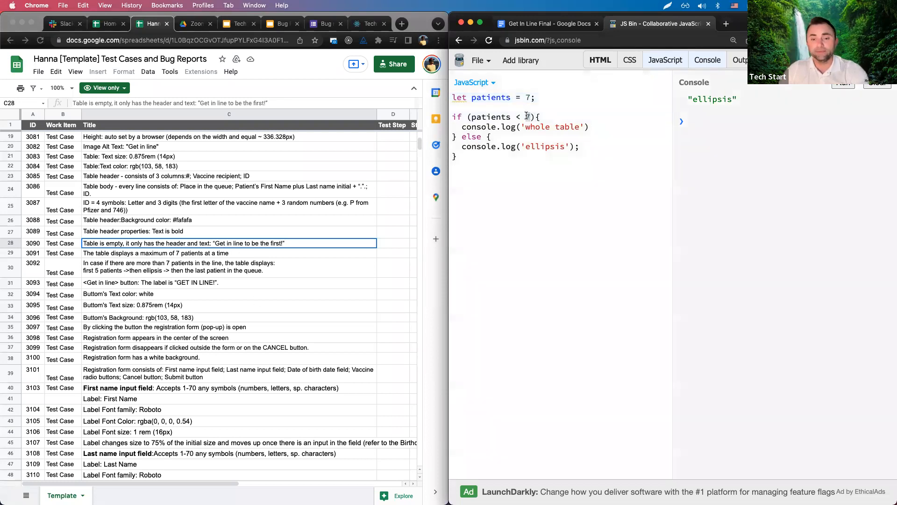
Try condition thresholds 8, 5 and 6, ending back at 7.
left_click(532, 117)
key("BackSpace")
type("8")
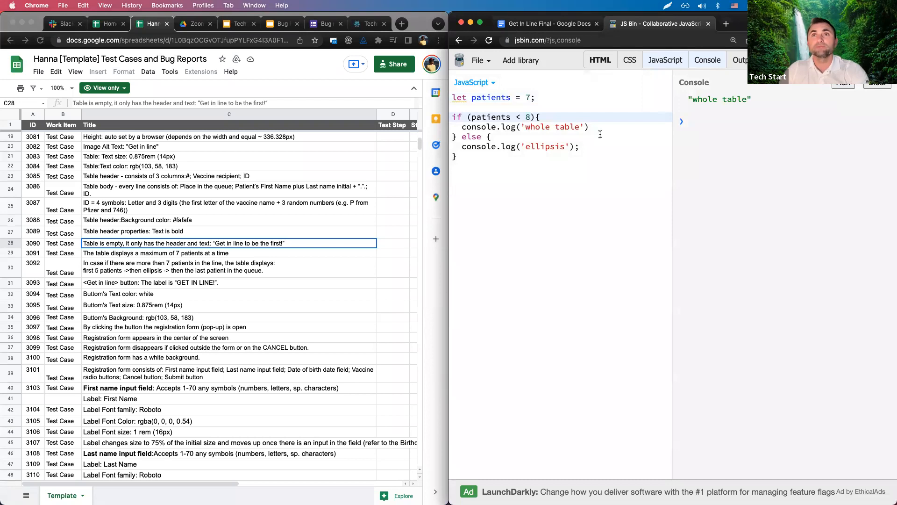
double_click(527, 117)
type("5")
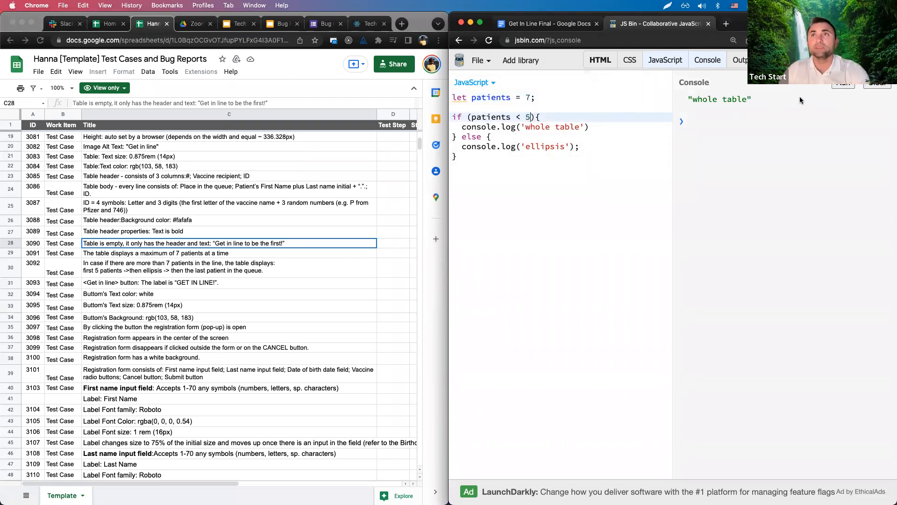
double_click(528, 118)
type("6")
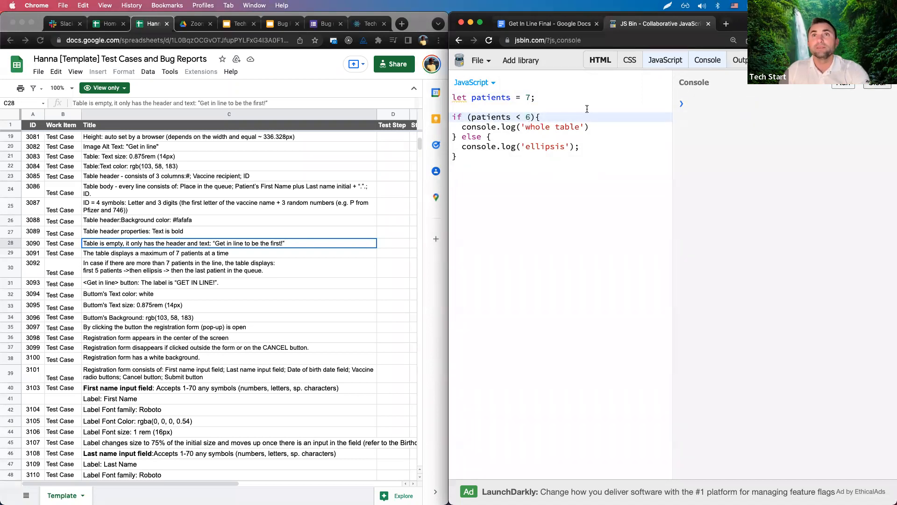
double_click(526, 117)
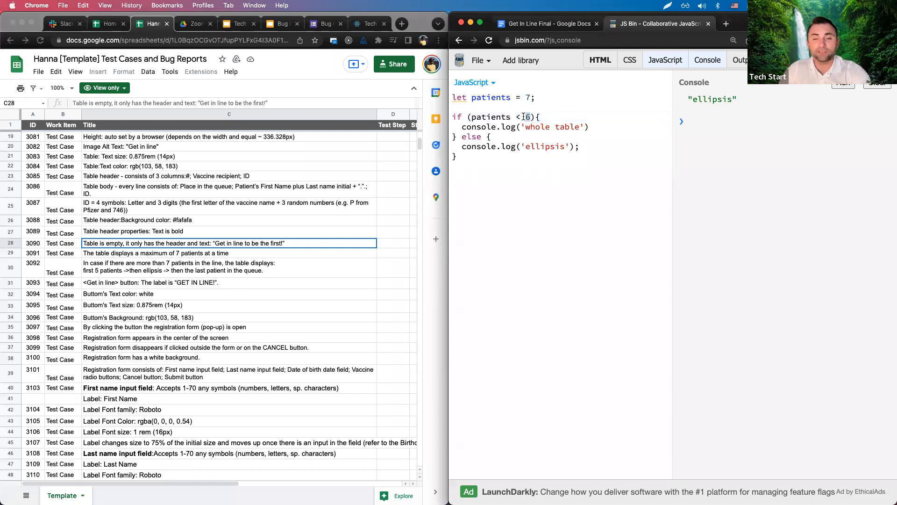
type("7")
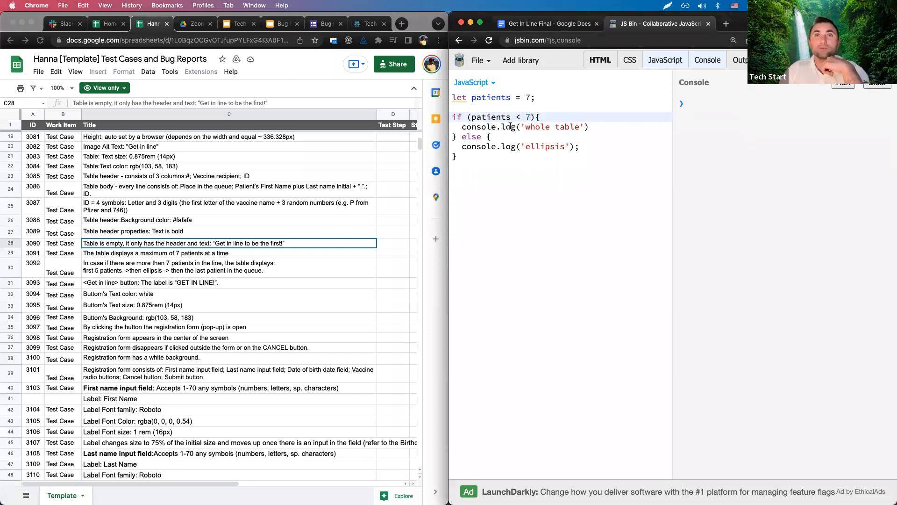
Rerun with patients < 7 and confirm the console logs 'ellipsis'.
left_click_drag(517, 117, 525, 118)
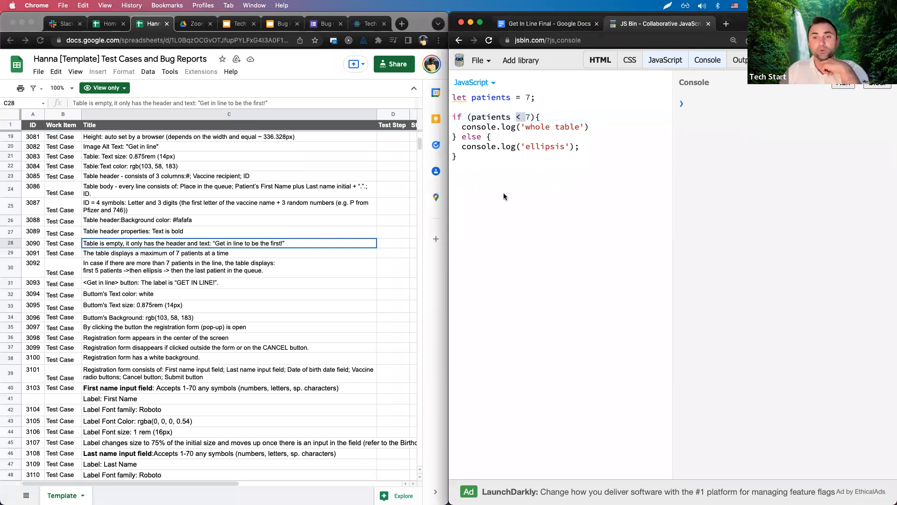
left_click(533, 117)
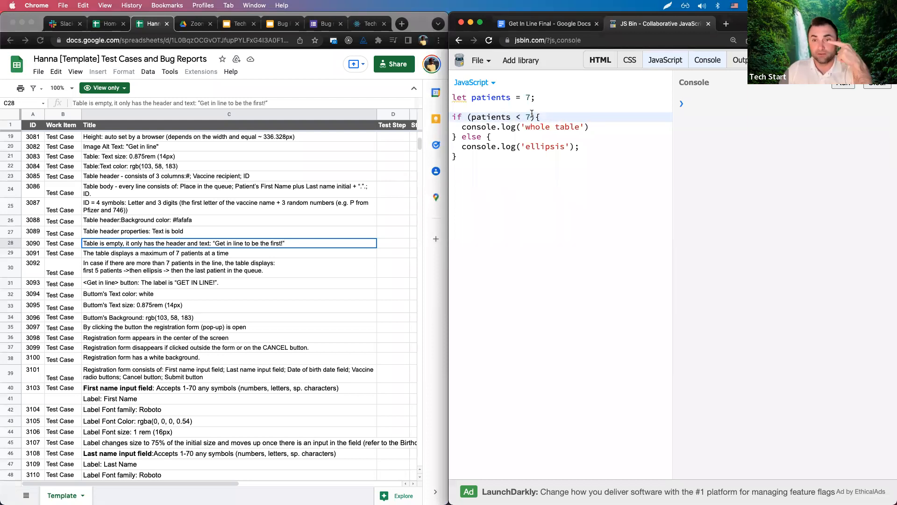
left_click(843, 85)
left_click_drag(738, 99, 672, 98)
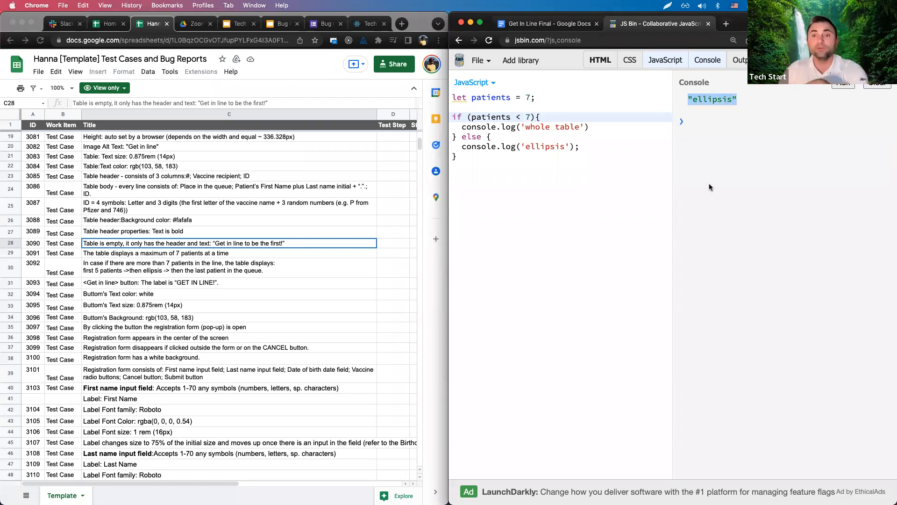
left_click_drag(530, 117, 521, 117)
left_click(521, 116)
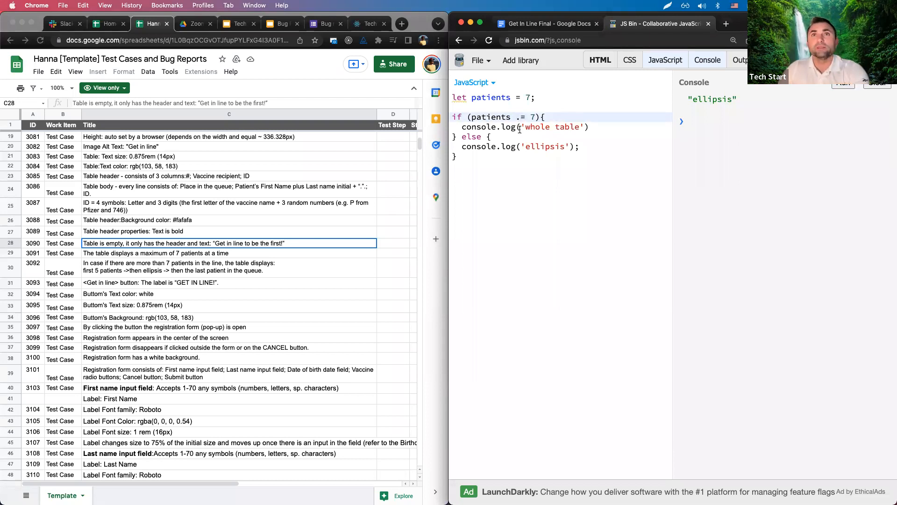
Change the comparison to patients >= 7 and run it, getting 'whole table'.
key("BackSpace")
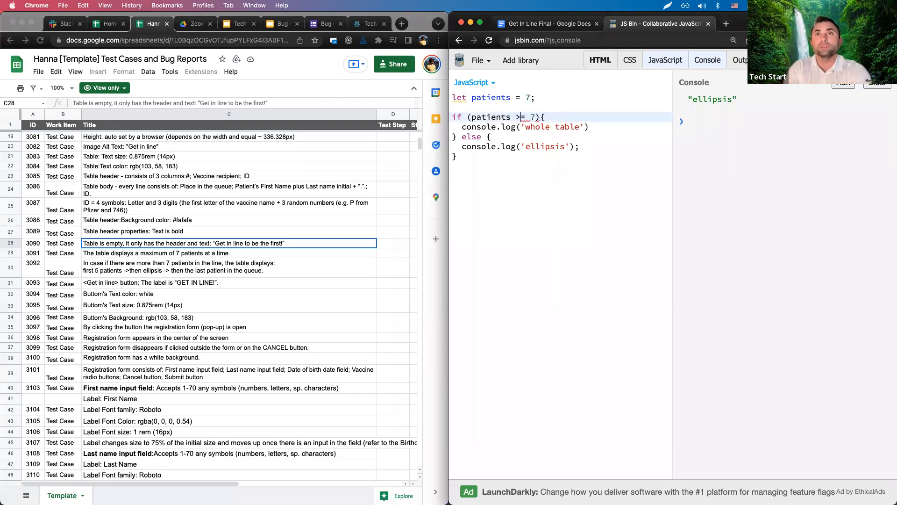
type(">")
key("super+Return")
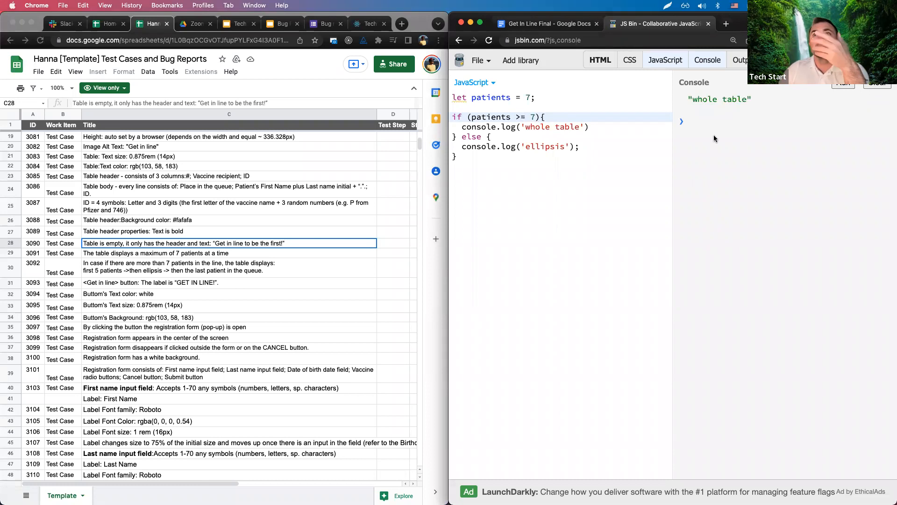
double_click(532, 118)
left_click_drag(754, 100, 688, 100)
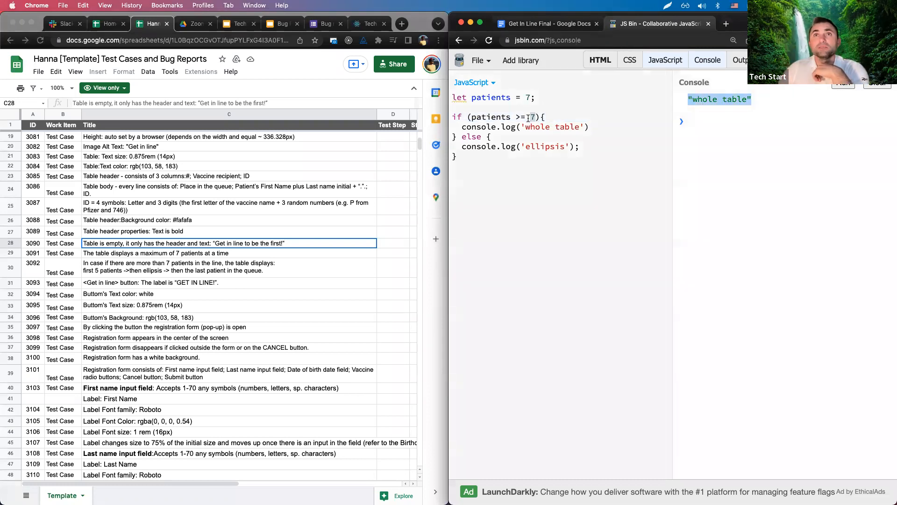
Test the >= condition with thresholds 8 and 7, clearing the console between runs.
double_click(533, 117)
type("8")
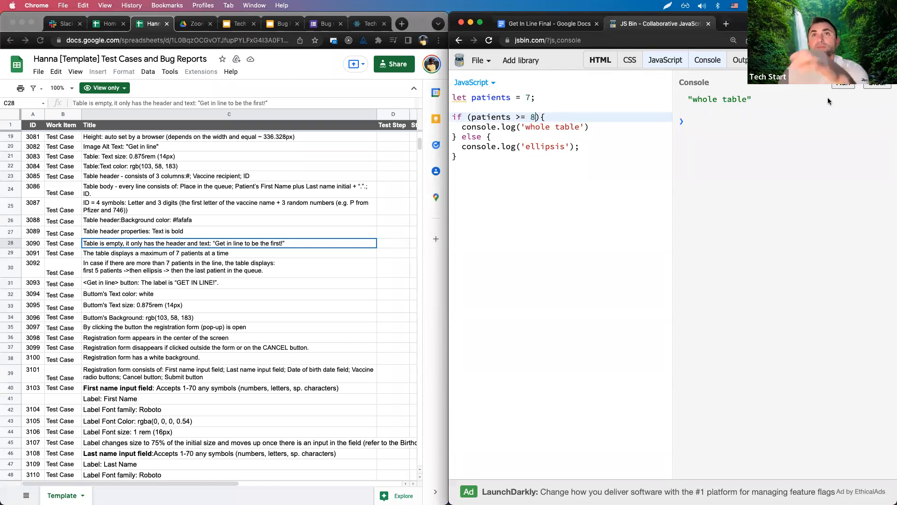
left_click(874, 88)
left_click(843, 86)
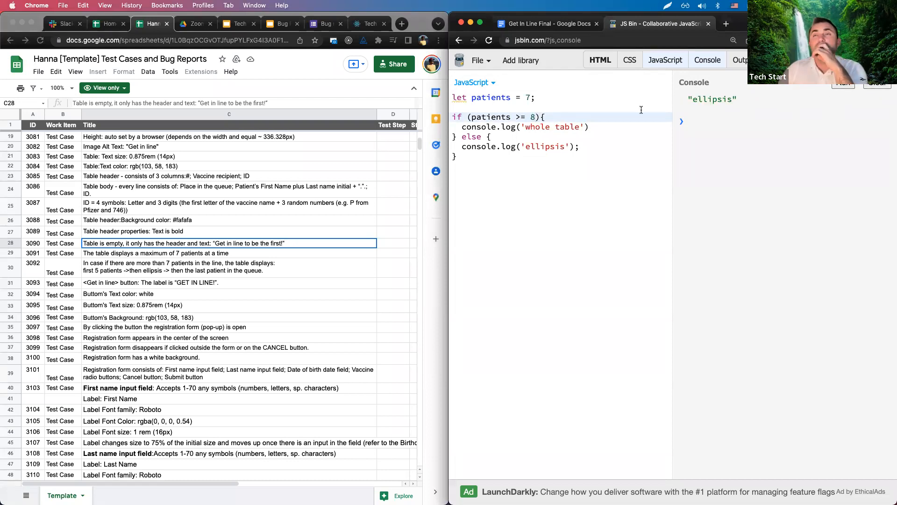
double_click(537, 117)
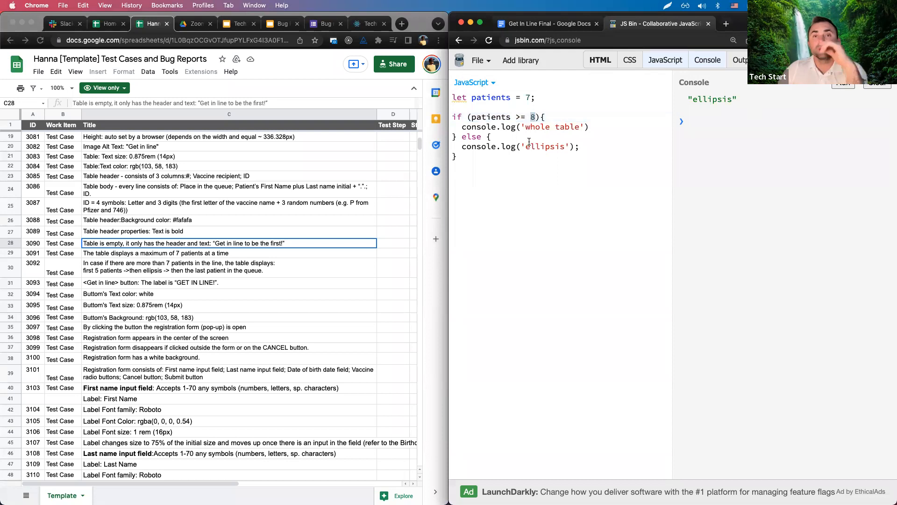
type("7")
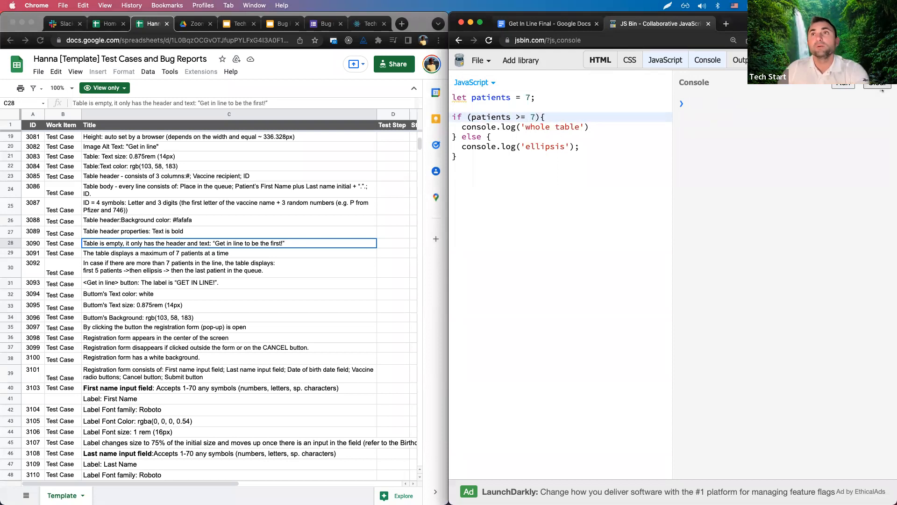
left_click(841, 86)
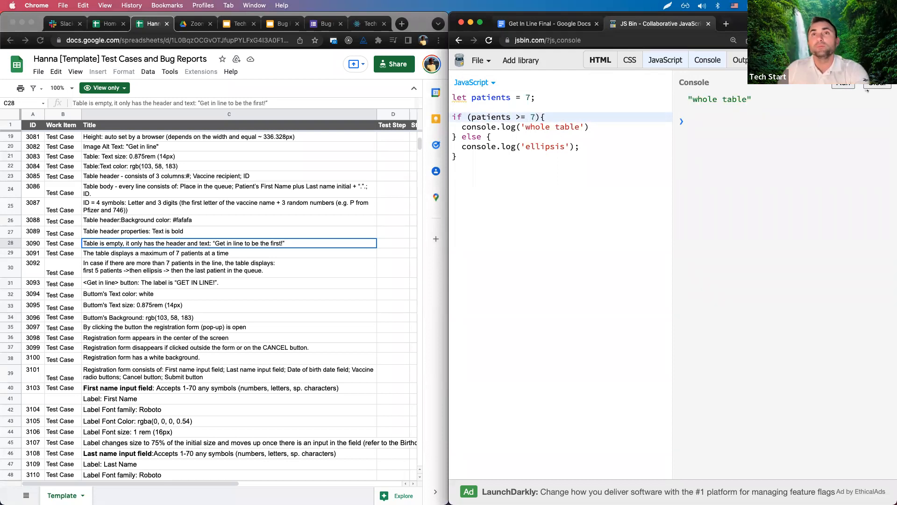
double_click(533, 117)
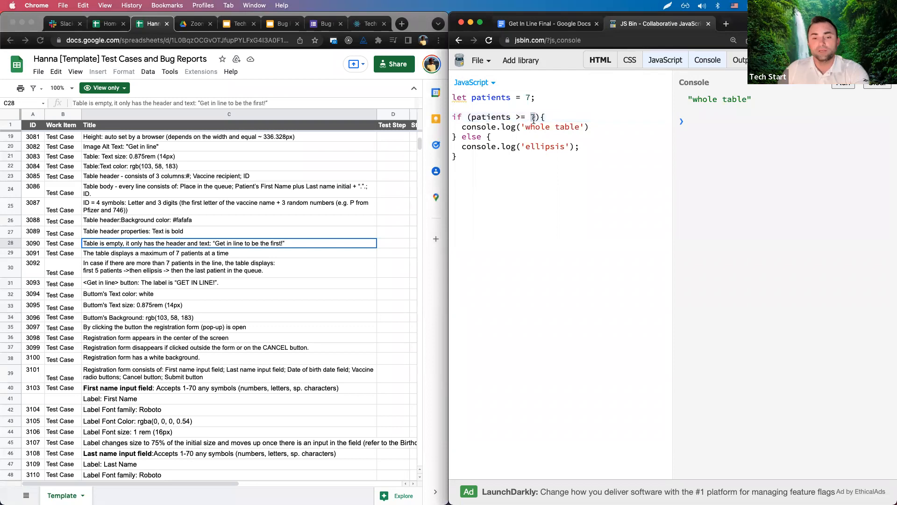
type("8")
left_click(873, 87)
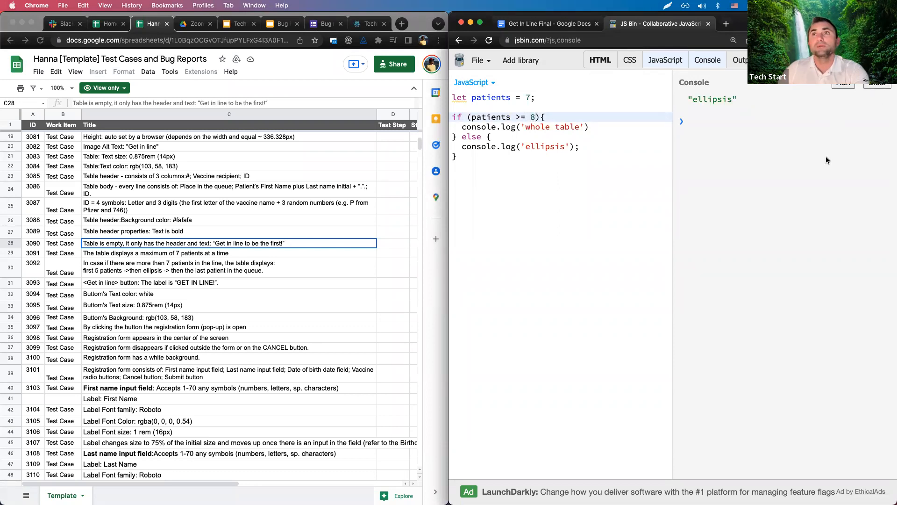
left_click(566, 173)
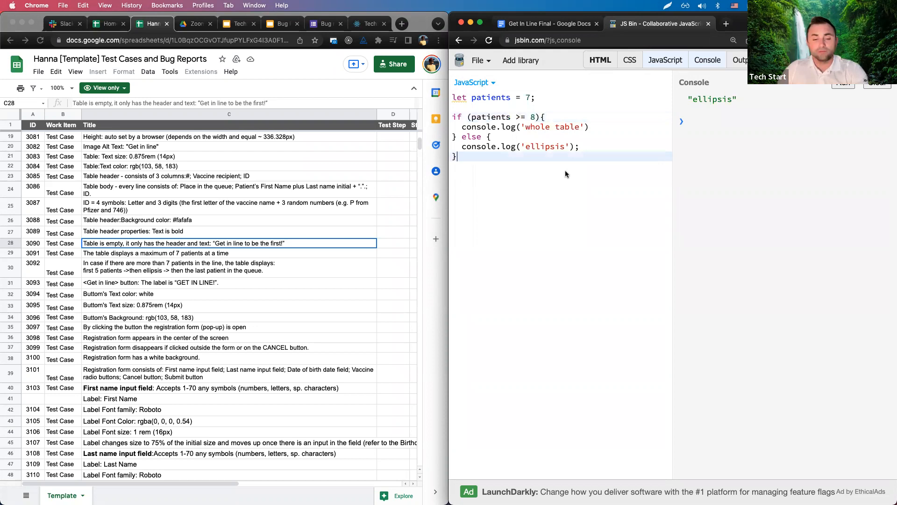
double_click(533, 117)
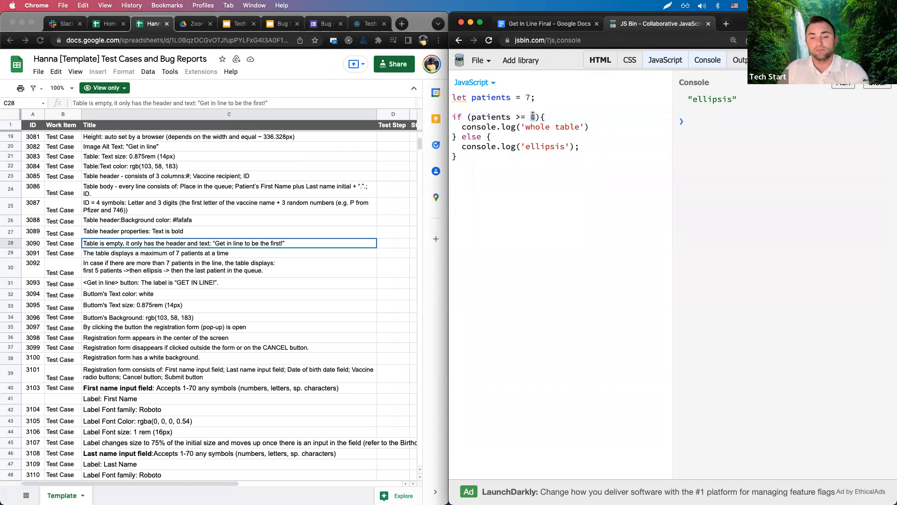
Restore the threshold to 7 and change patients to 8, checking the 'whole table' output.
type("7")
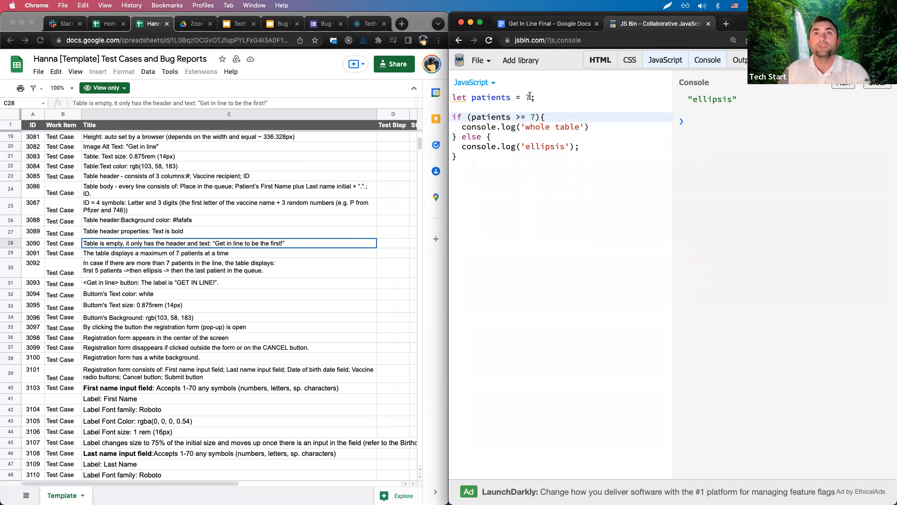
double_click(528, 97)
type("7")
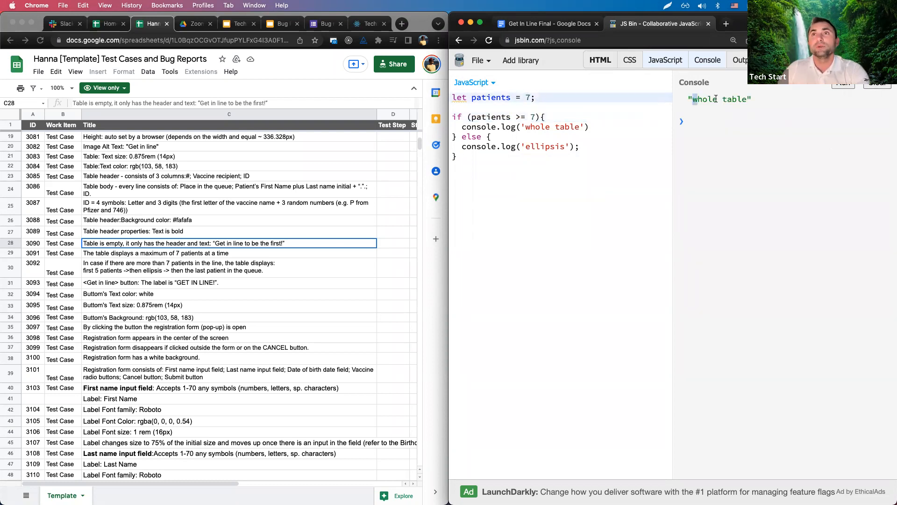
left_click_drag(716, 98, 593, 114)
left_click(529, 98)
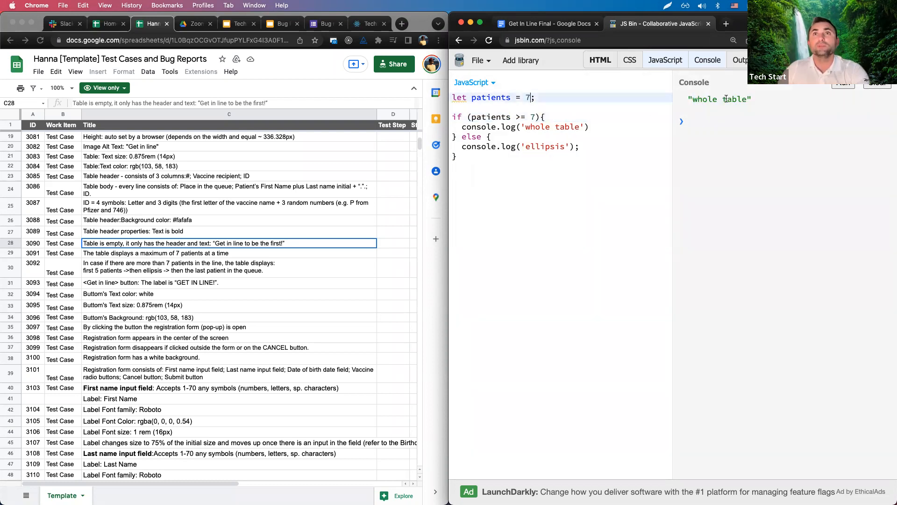
left_click_drag(531, 97, 523, 97)
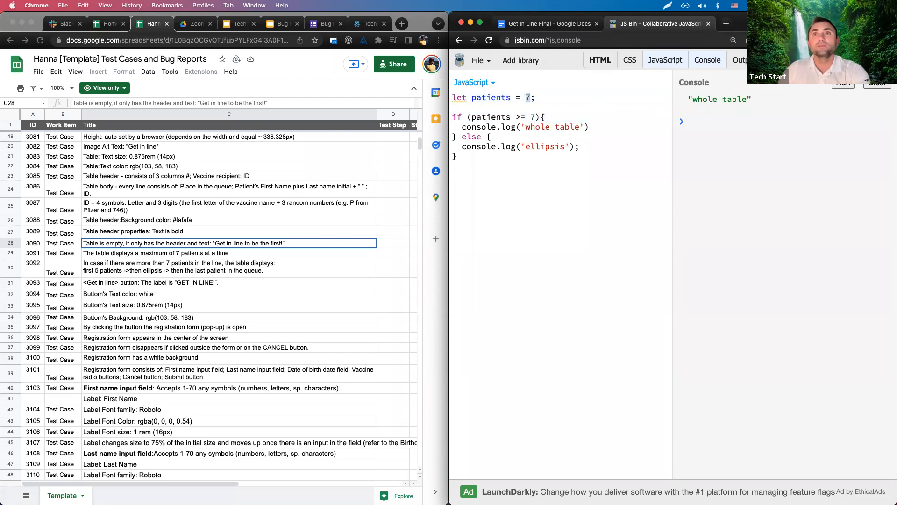
type("8")
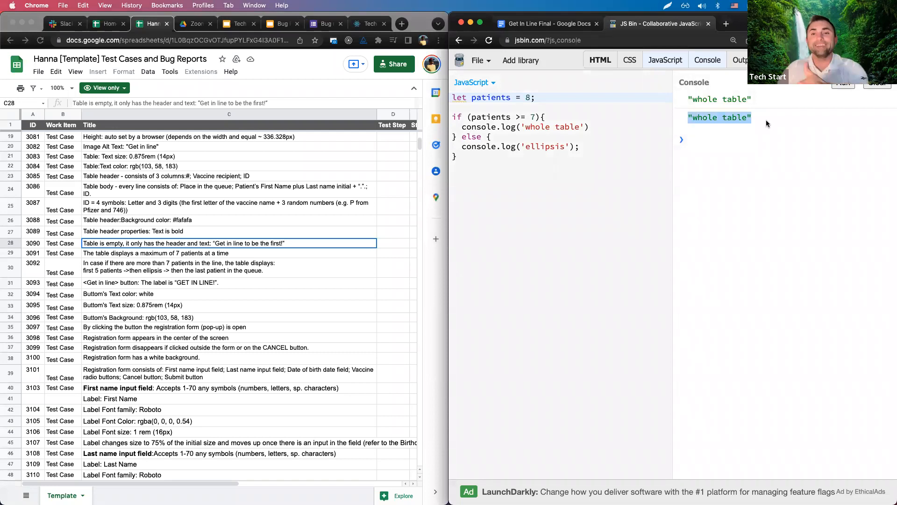
left_click_drag(766, 119, 681, 121)
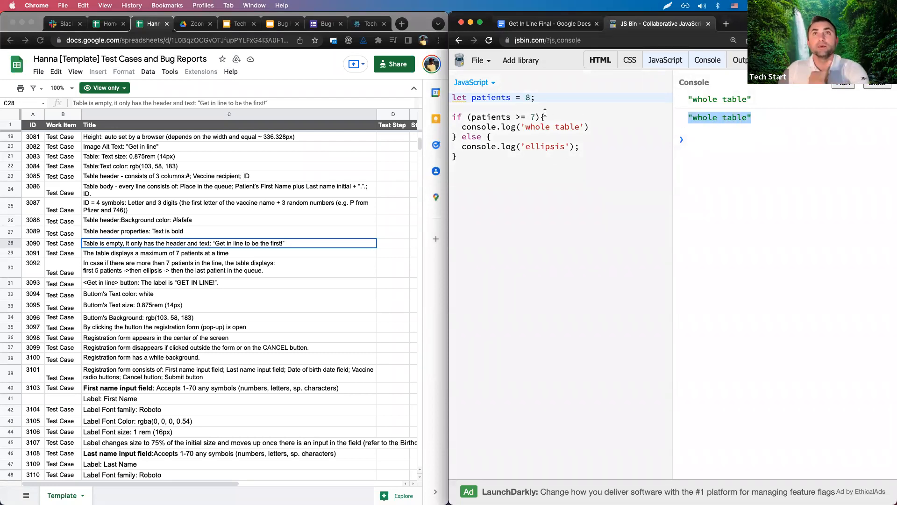
double_click(523, 116)
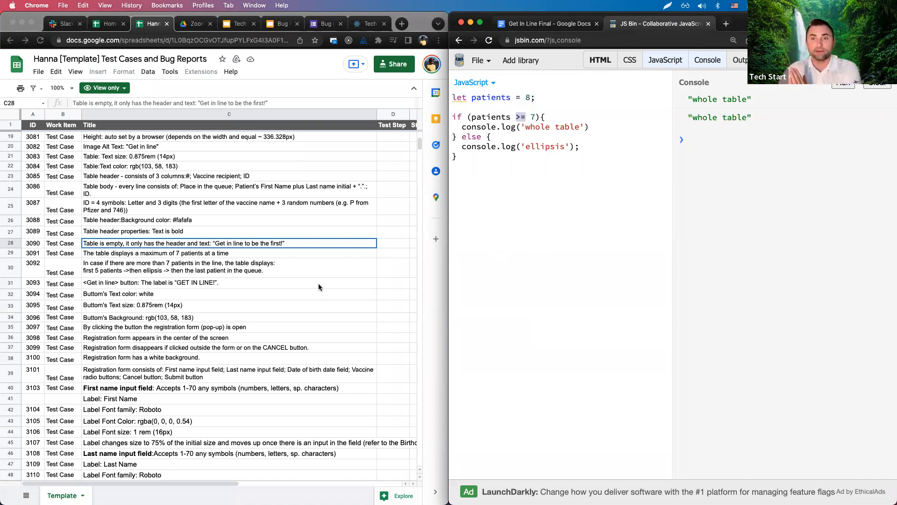
left_click(569, 28)
left_click(598, 232)
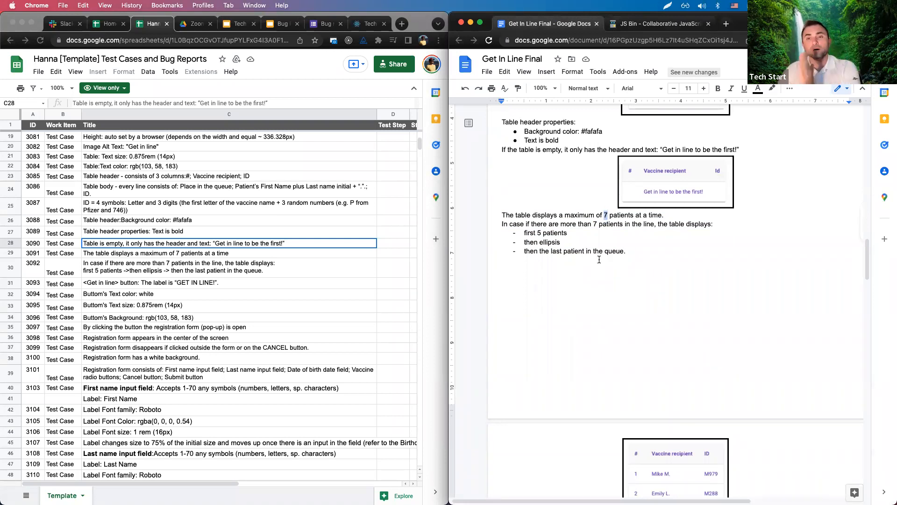
left_click(654, 24)
left_click(532, 118)
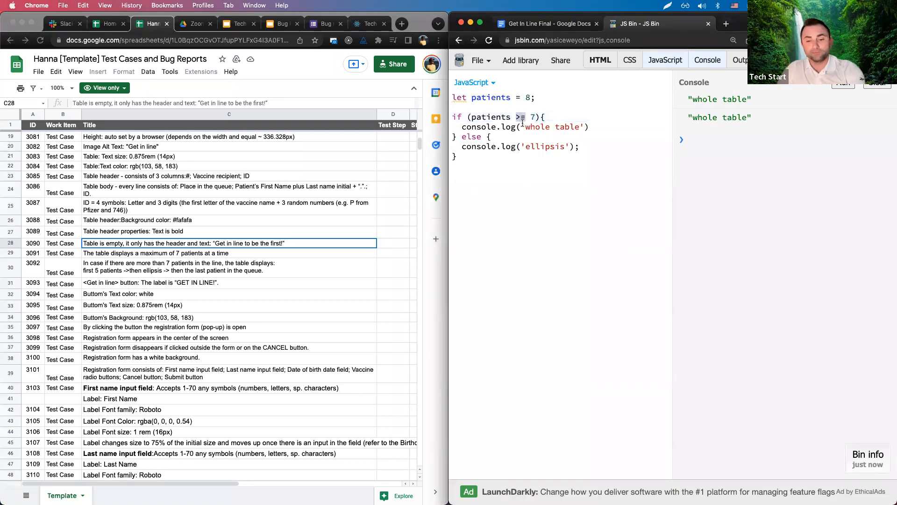
Rewrite the if condition as patients <= 8.
type("<")
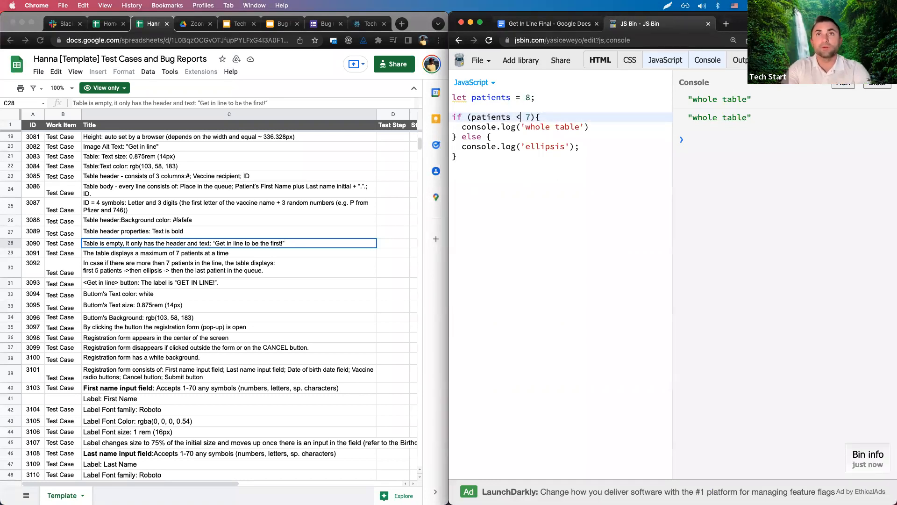
type("=")
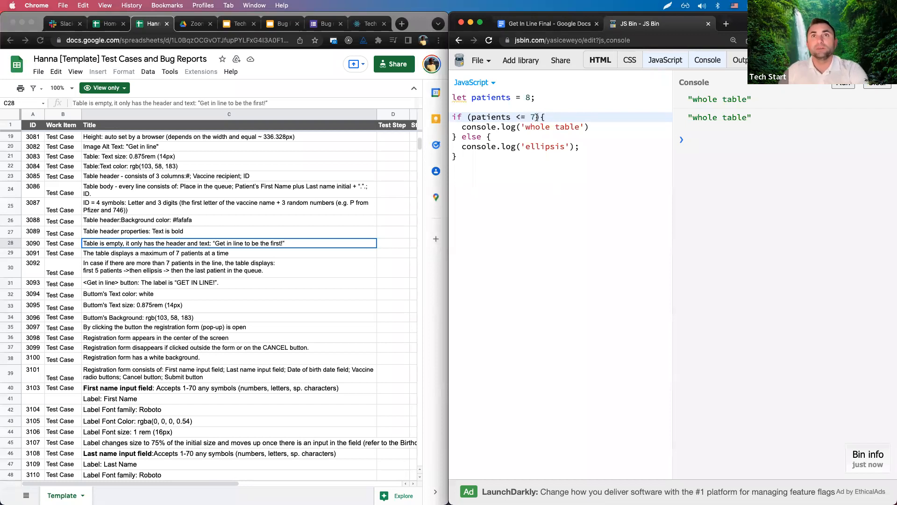
left_click_drag(537, 117, 531, 117)
type("8")
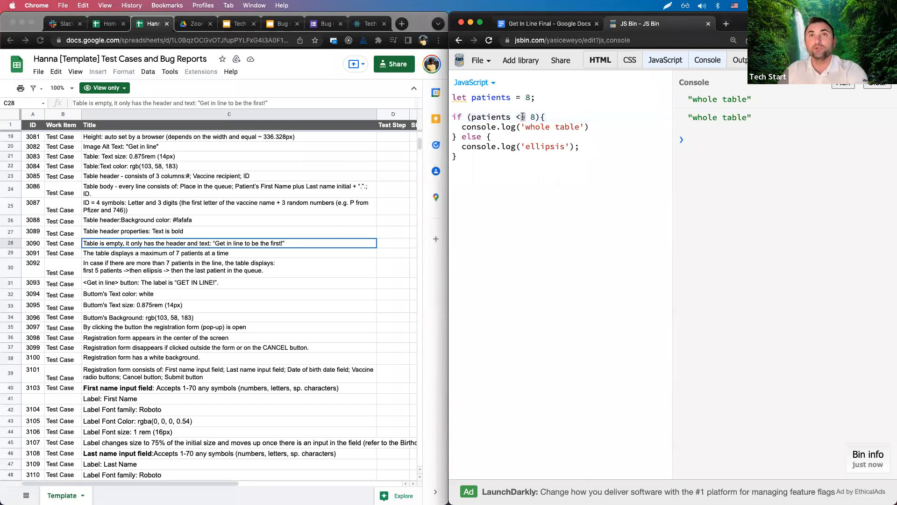
left_click(522, 117)
key("BackSpace")
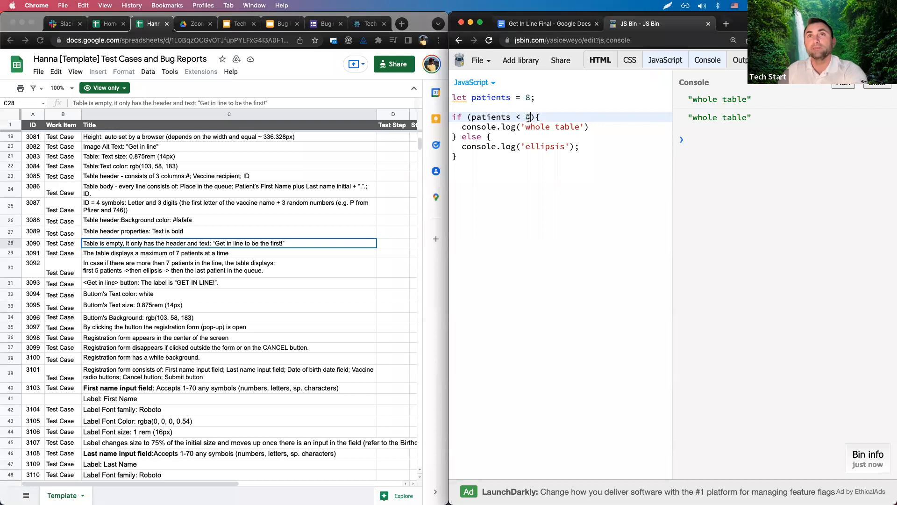
type("=")
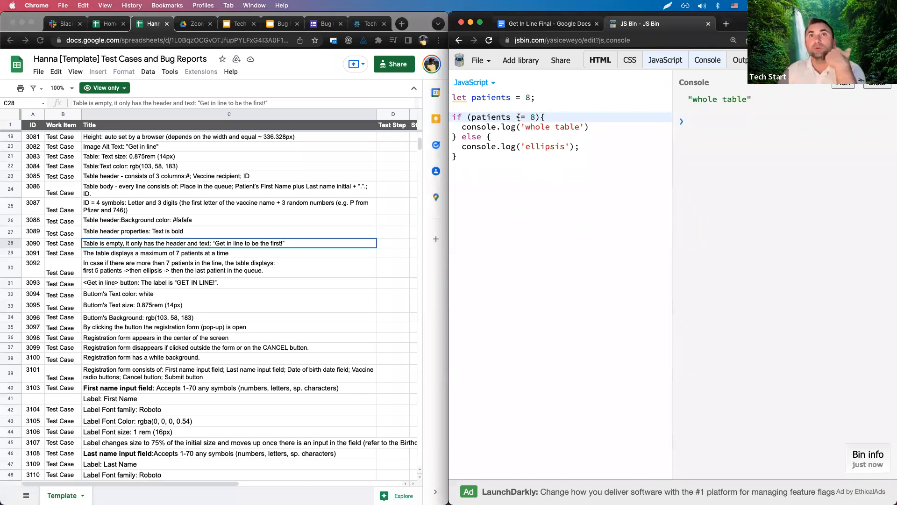
left_click_drag(520, 117, 524, 117)
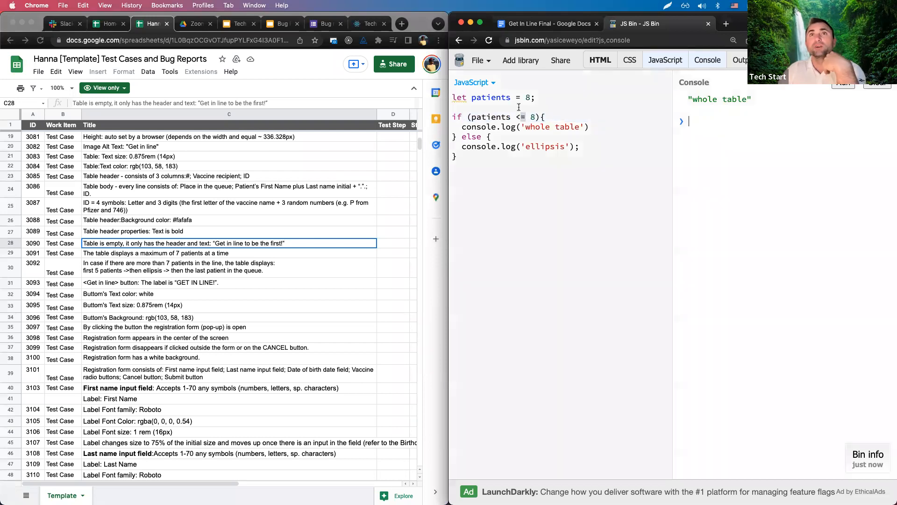
Set patients to 8, check the more-than-7-patients test case, and rerun for 'whole table'.
double_click(528, 98)
type("7")
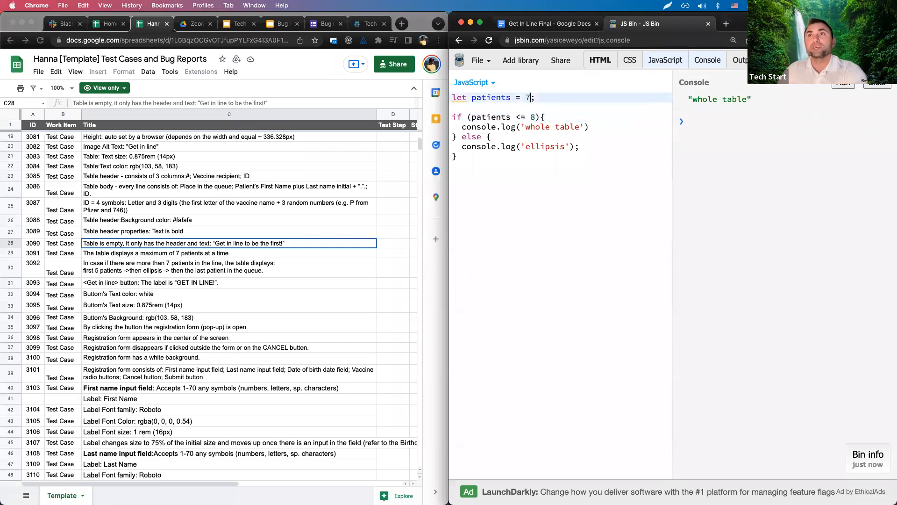
left_click_drag(536, 117, 527, 96)
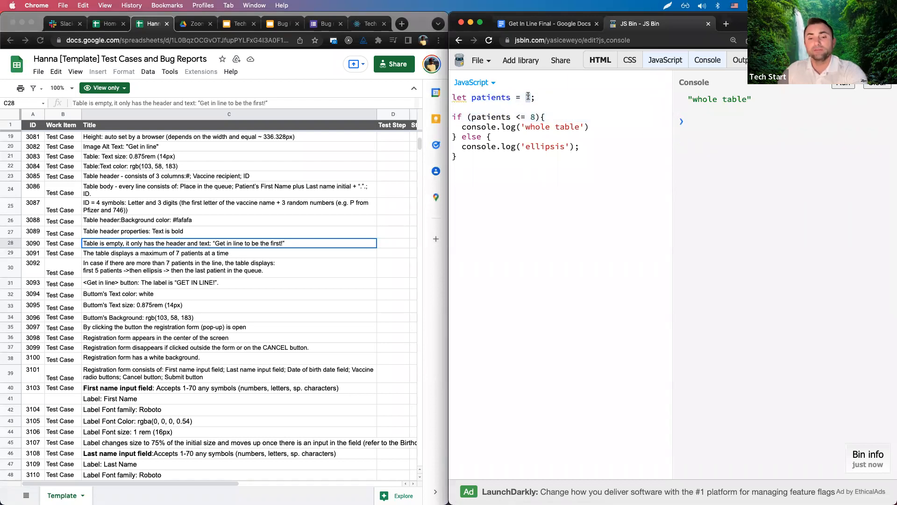
type("8")
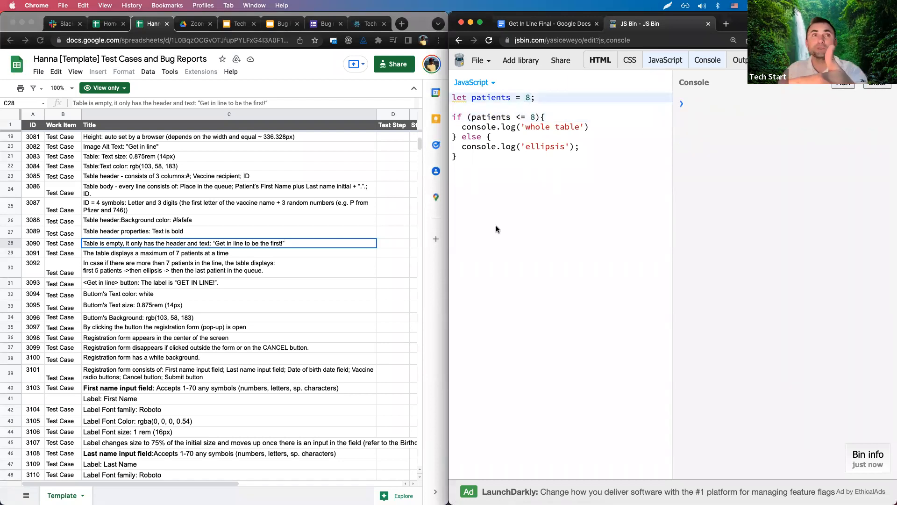
left_click(182, 275)
left_click(168, 271)
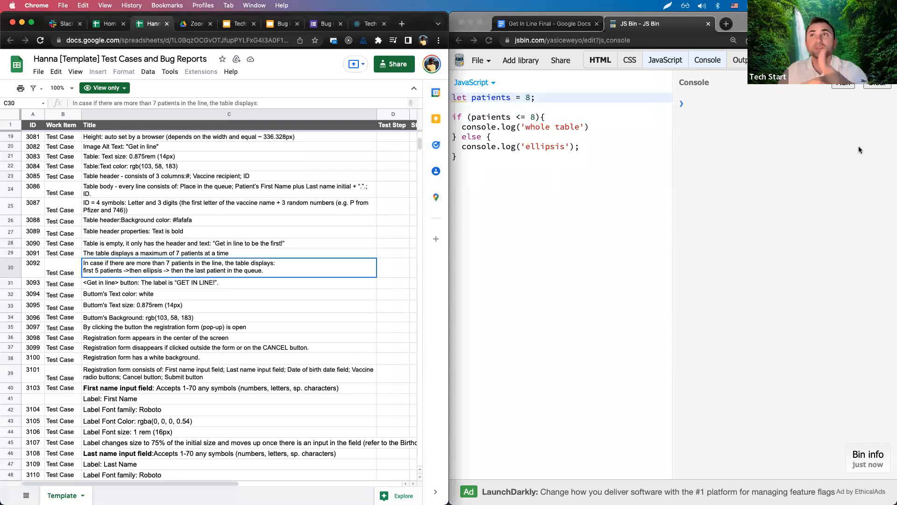
left_click(843, 84)
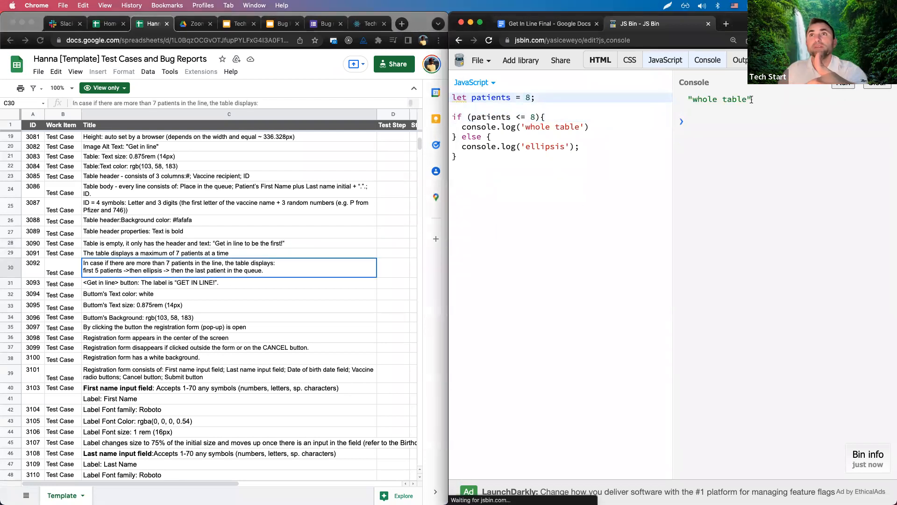
left_click(536, 117)
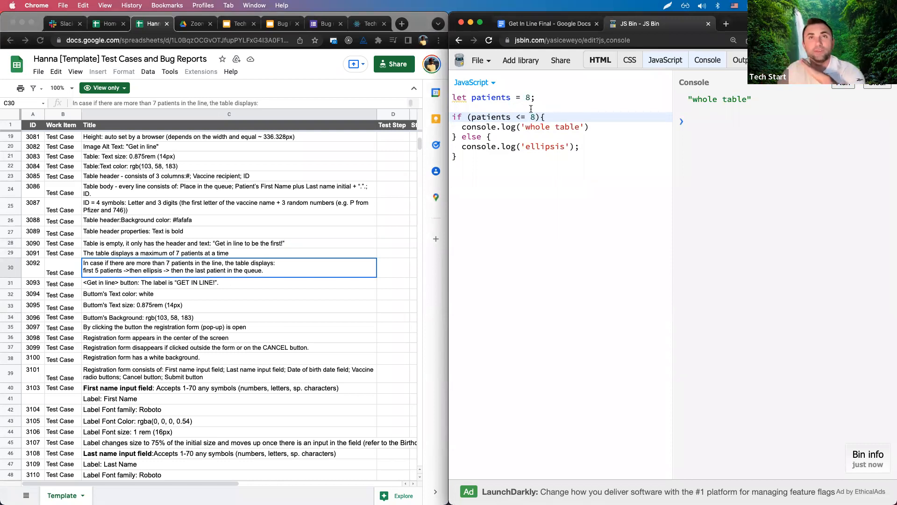
double_click(523, 117)
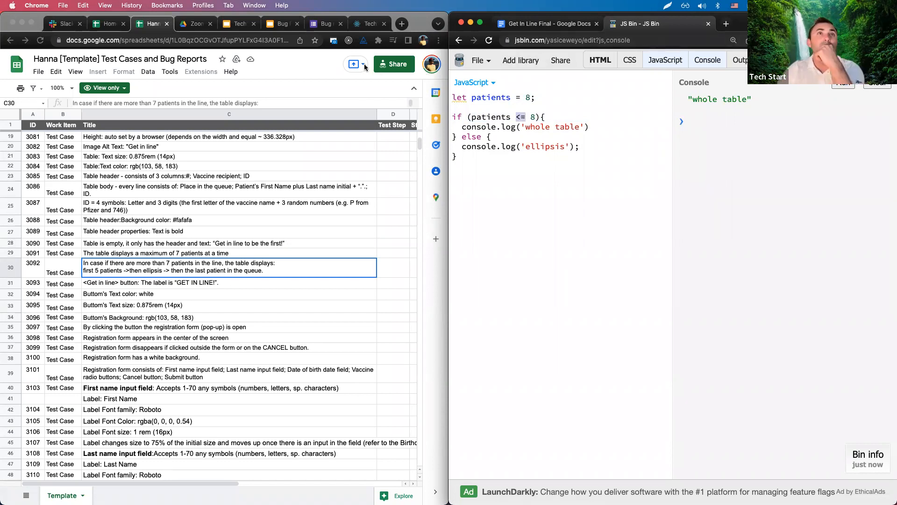
Search 'paint online' in a new tab and open the JS Paint result.
left_click(727, 24)
type("p")
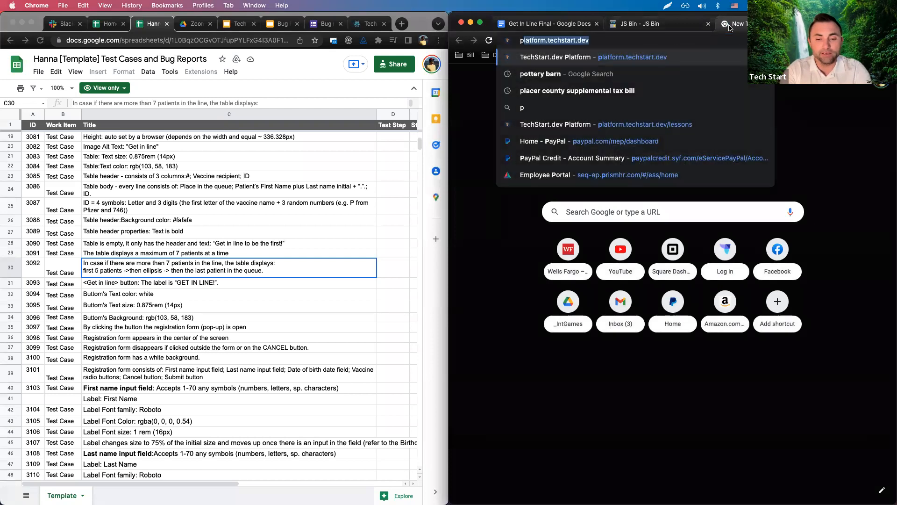
type("aint ol")
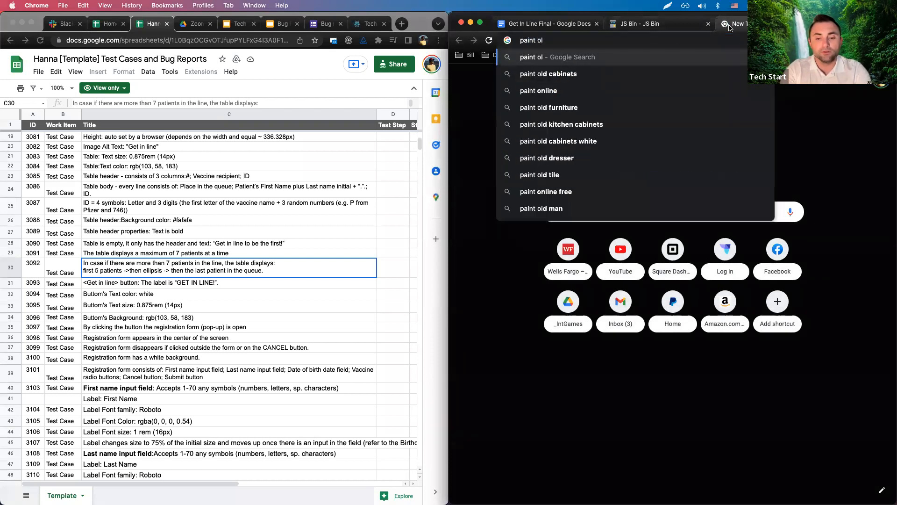
key("BackSpace")
type("nline")
key("Return")
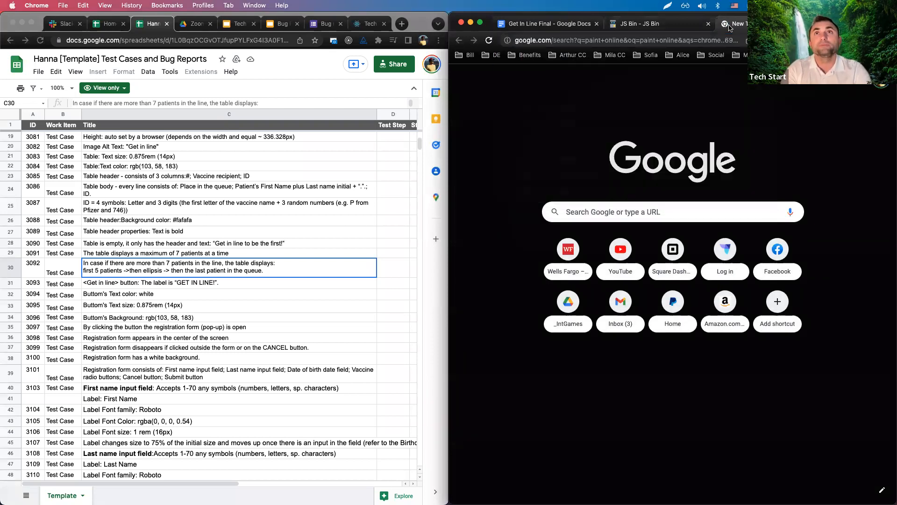
left_click(497, 156)
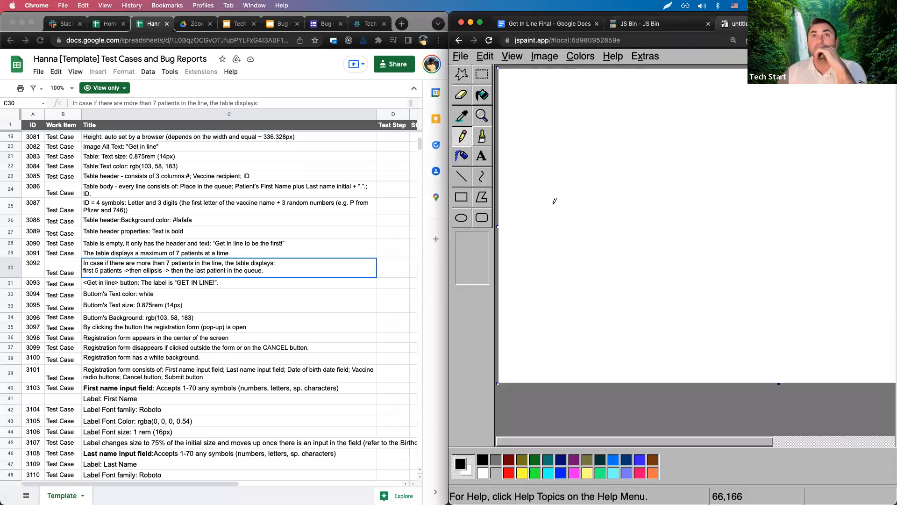
Draw a thick horizontal number line and cross out the zero at its start, referencing the empty-table test case.
left_click_drag(530, 199, 763, 198)
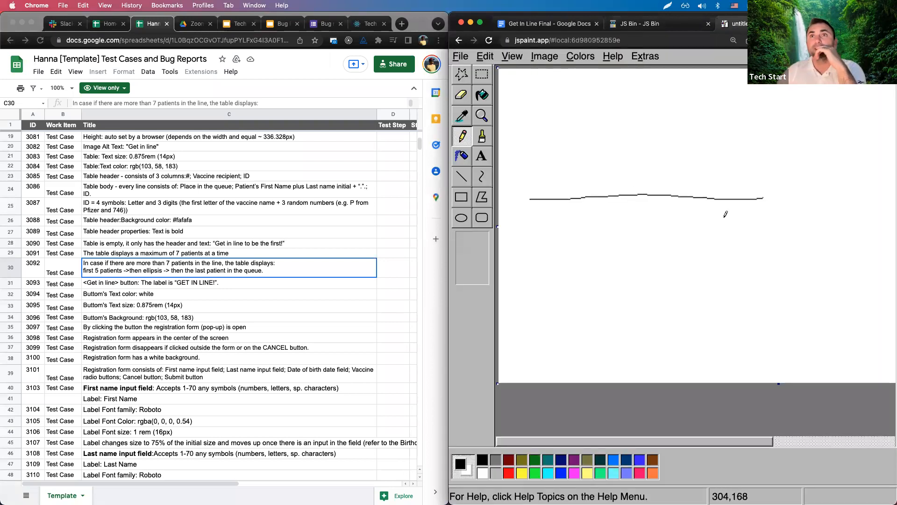
mouse_move(530, 196)
left_mouse_down()
mouse_move(742, 193)
mouse_move(523, 192)
left_mouse_up()
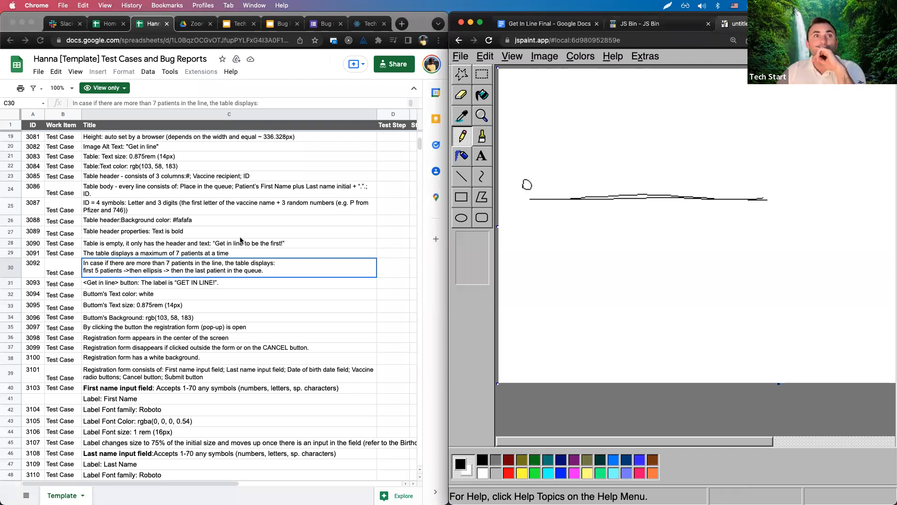
left_click(228, 246)
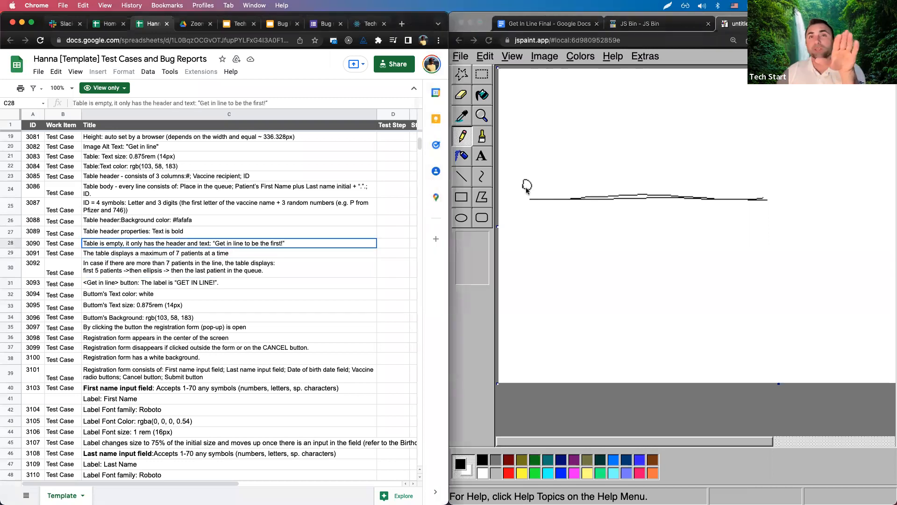
left_click_drag(517, 176, 526, 188)
left_click_drag(535, 176, 518, 191)
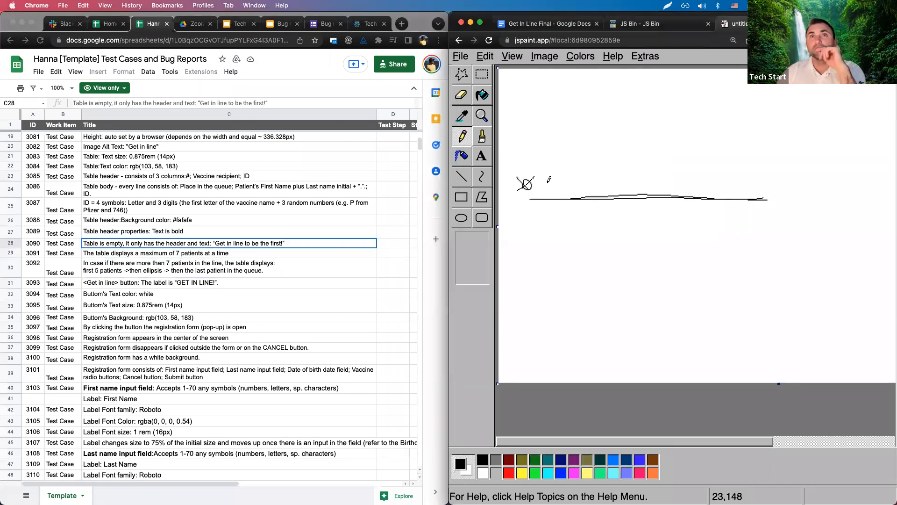
Check the max-7 and more-than-7 test cases, then write 1, dots and 7 along the line.
left_click(181, 256)
left_click(182, 264)
left_click(183, 256)
left_click(182, 269)
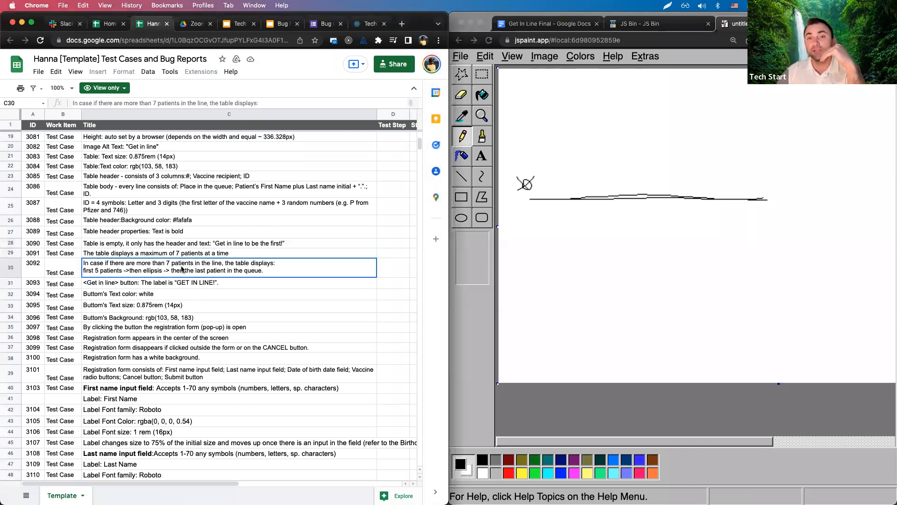
left_click_drag(540, 186, 550, 190)
left_click(570, 188)
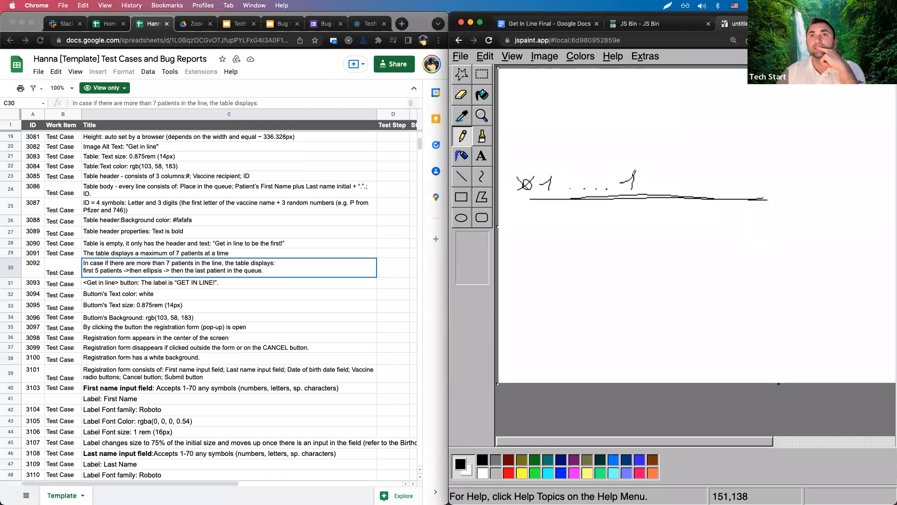
left_click_drag(620, 175, 626, 177)
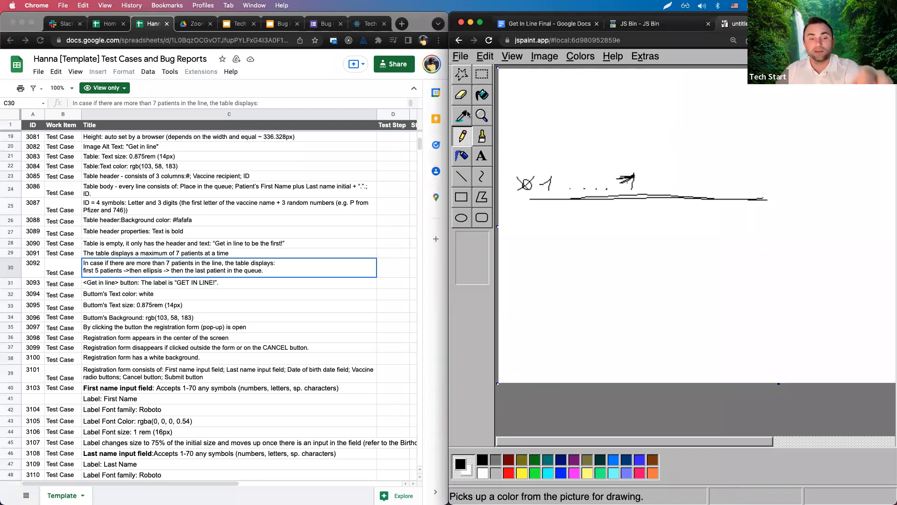
Redraw the 7 with a divider, then add a darkened 8 and an infinity sign at the line's end.
key("super+z")
key("super+z")
mouse_move(619, 172)
left_mouse_down()
mouse_move(626, 185)
mouse_move(637, 180)
mouse_move(634, 280)
left_mouse_up()
mouse_move(666, 170)
left_mouse_down()
mouse_move(659, 186)
mouse_move(664, 169)
left_mouse_up()
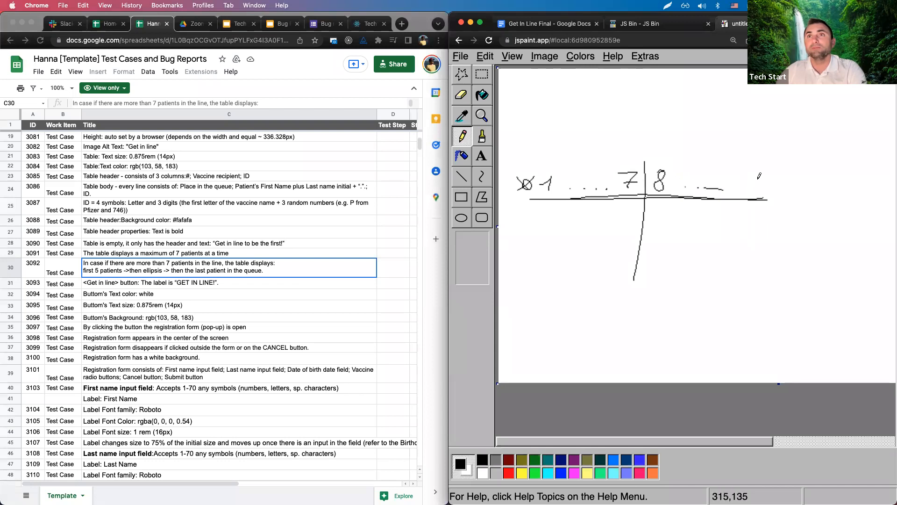
mouse_move(754, 187)
left_mouse_down()
mouse_move(774, 173)
mouse_move(767, 183)
left_mouse_up()
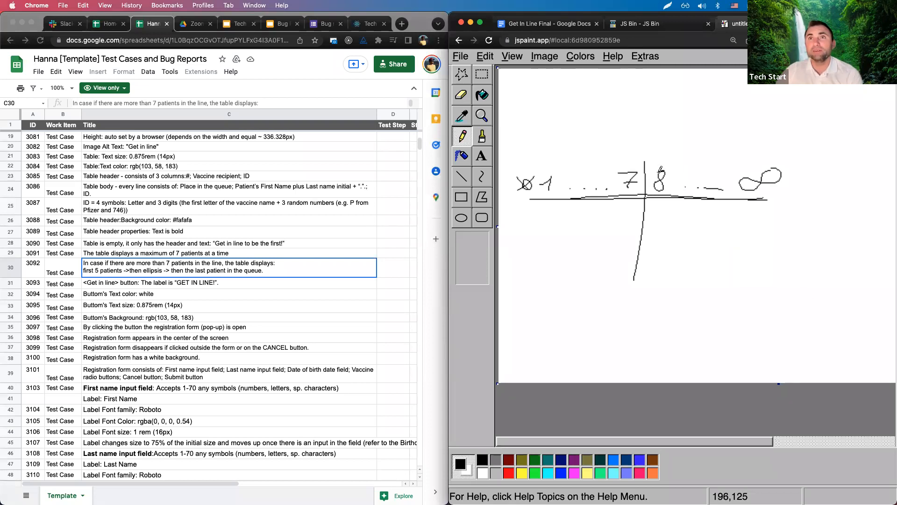
left_click_drag(659, 185, 667, 166)
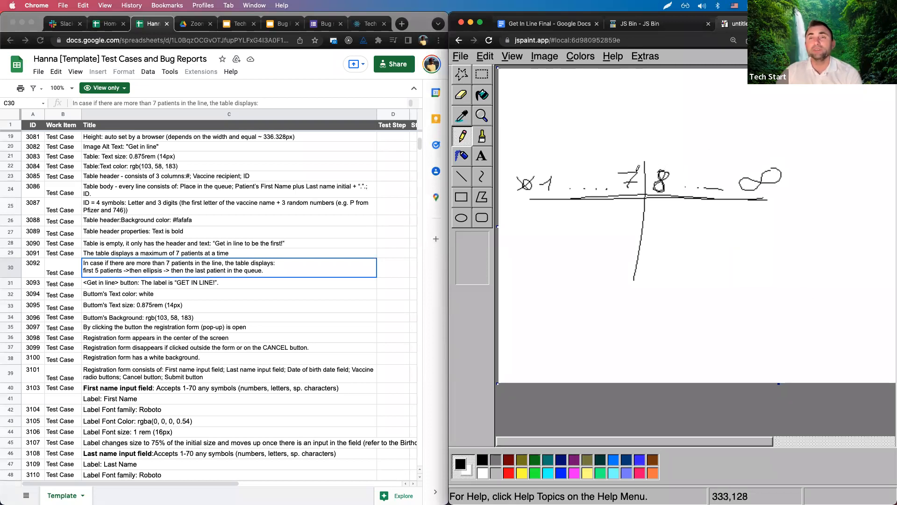
Label 'whole' and 'ell.' above the line, draw curves and arcs from the divider, and thicken it.
mouse_move(669, 131)
left_mouse_down()
mouse_move(714, 114)
mouse_move(709, 130)
left_mouse_up()
left_click(722, 132)
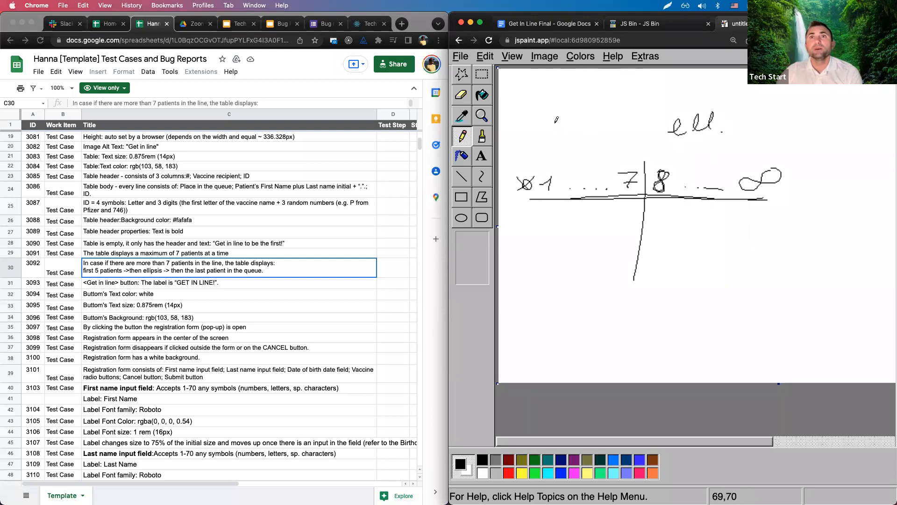
mouse_move(542, 118)
left_mouse_down()
mouse_move(592, 117)
mouse_move(612, 130)
left_mouse_up()
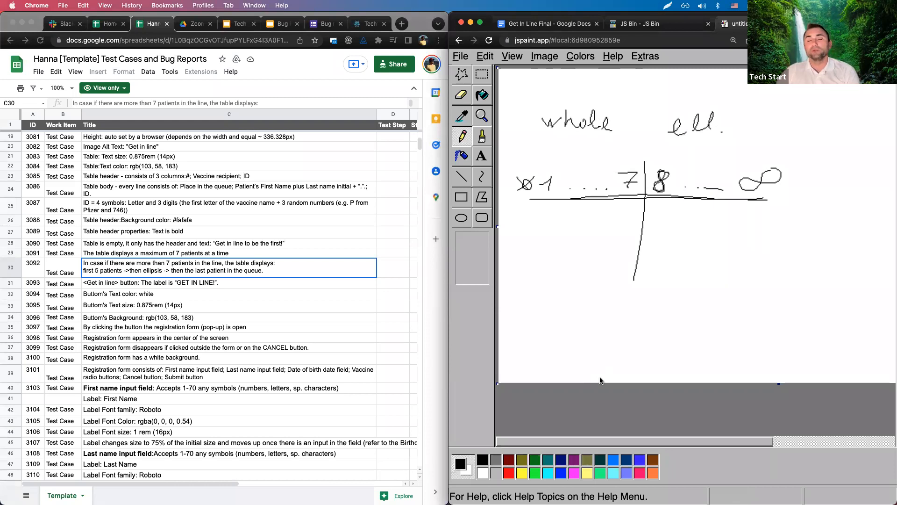
left_click_drag(645, 153, 630, 168)
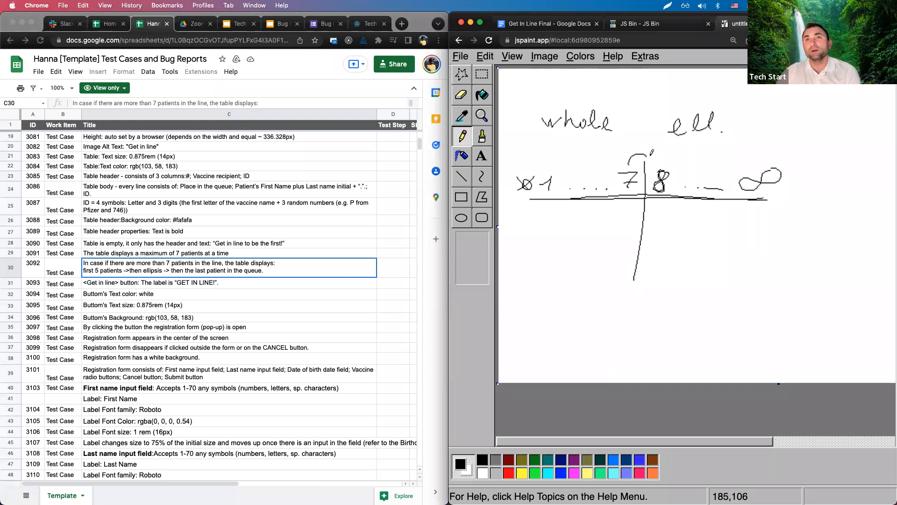
left_click_drag(641, 199, 554, 226)
left_click_drag(650, 203, 774, 219)
left_click_drag(651, 158, 669, 163)
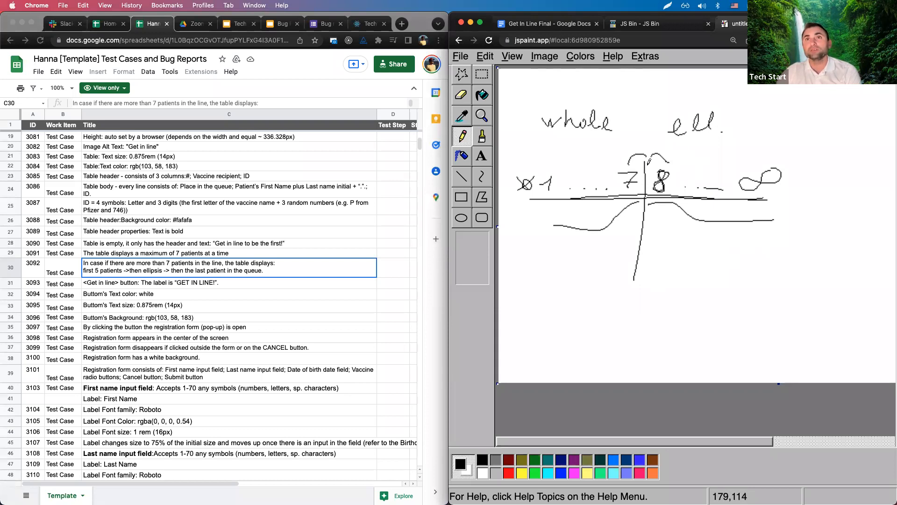
mouse_move(643, 159)
left_mouse_down()
mouse_move(631, 278)
mouse_move(646, 130)
mouse_move(647, 196)
mouse_move(632, 280)
left_mouse_up()
Underline 'whole' and 'ell.', retrace the arcs above 7 and 8, and touch up the 1.
mouse_move(539, 129)
left_mouse_down()
mouse_move(566, 139)
mouse_move(620, 130)
left_mouse_up()
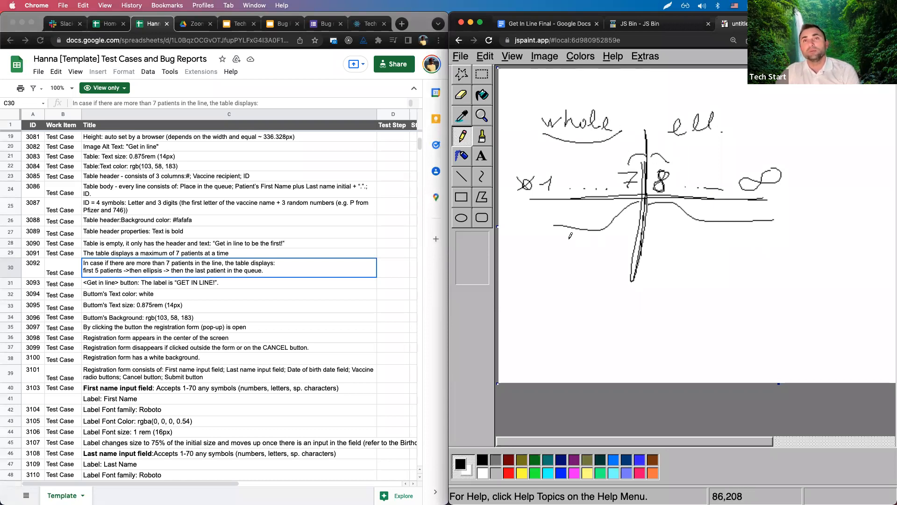
mouse_move(666, 140)
left_mouse_down()
mouse_move(762, 142)
mouse_move(797, 131)
left_mouse_up()
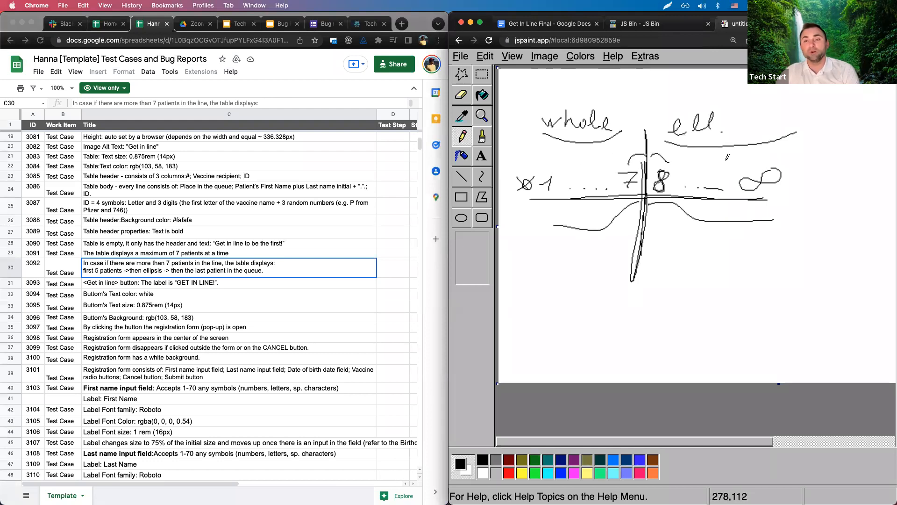
mouse_move(629, 164)
left_mouse_down()
mouse_move(644, 154)
mouse_move(665, 160)
left_mouse_up()
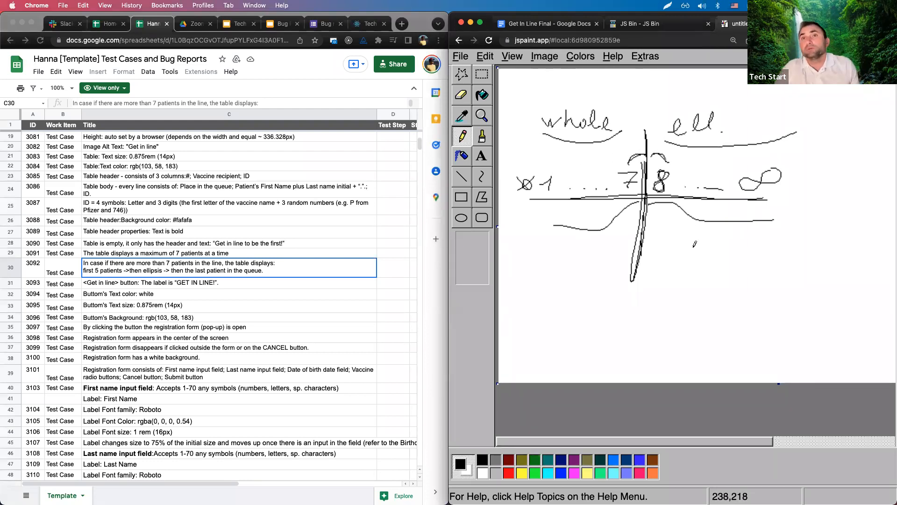
left_click_drag(545, 179, 556, 186)
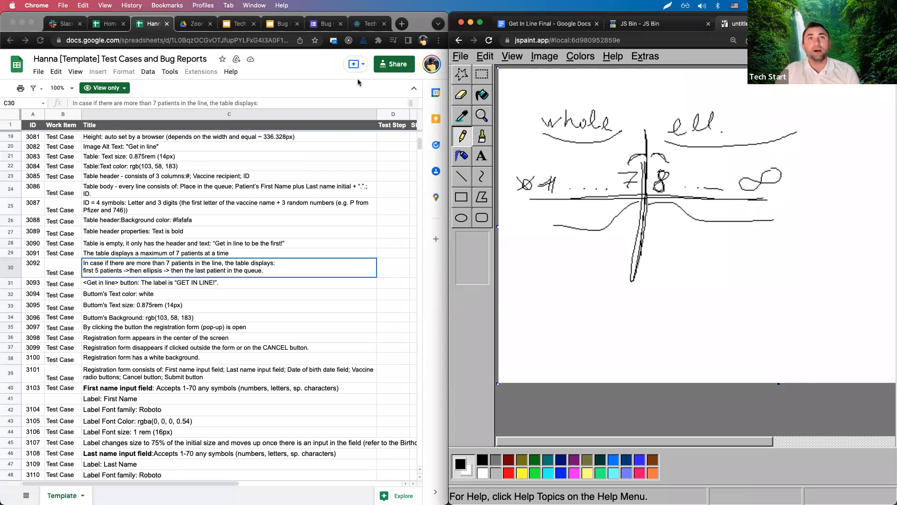
Change the JS Bin if condition to patients <= 7.
left_click(651, 27)
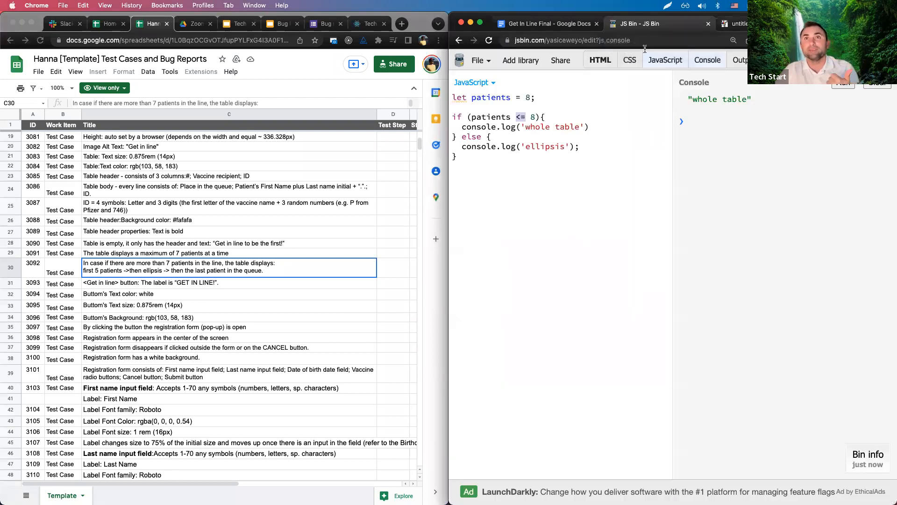
left_click(544, 120)
left_click_drag(517, 118, 524, 117)
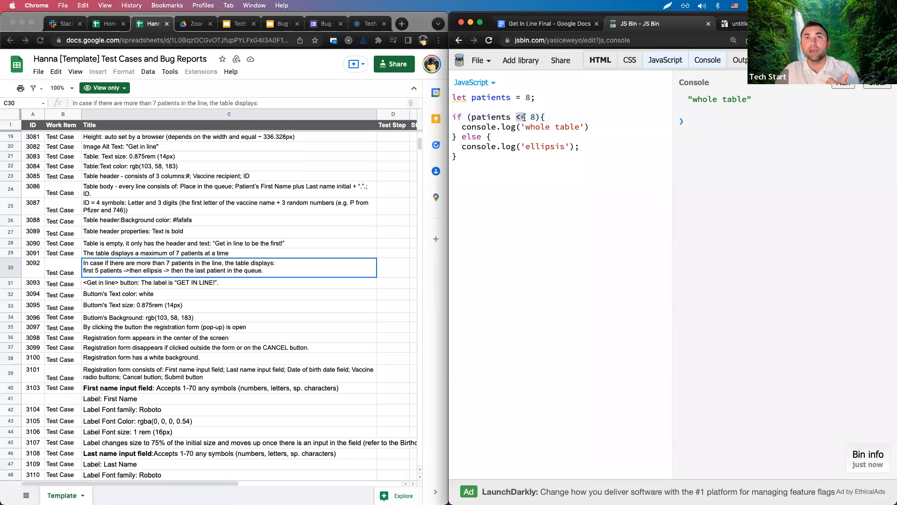
left_click(536, 117)
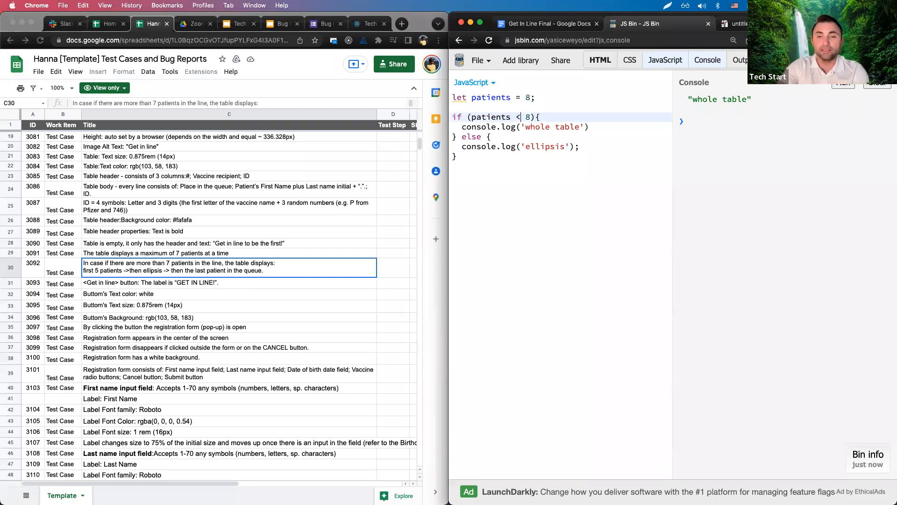
key("BackSpace")
type("7")
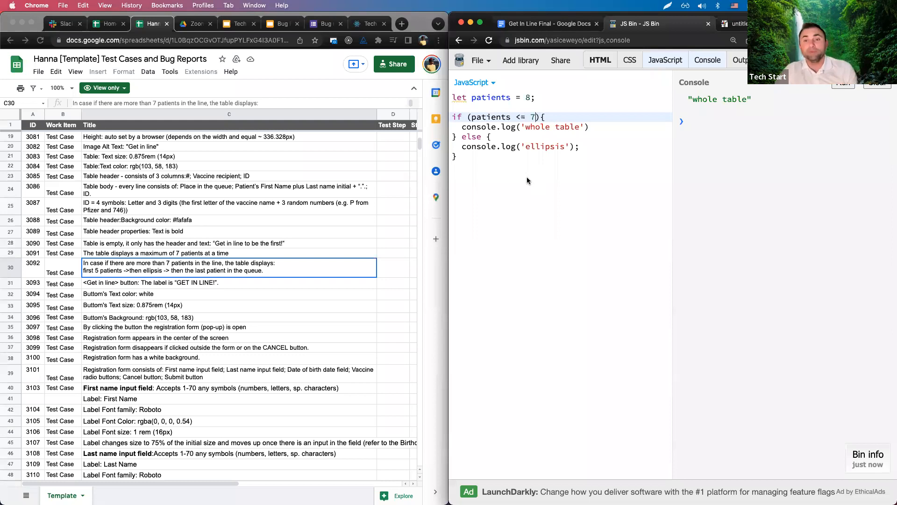
Delete the 8 from 'let patients = 8;', leaving the assignment empty.
double_click(528, 97)
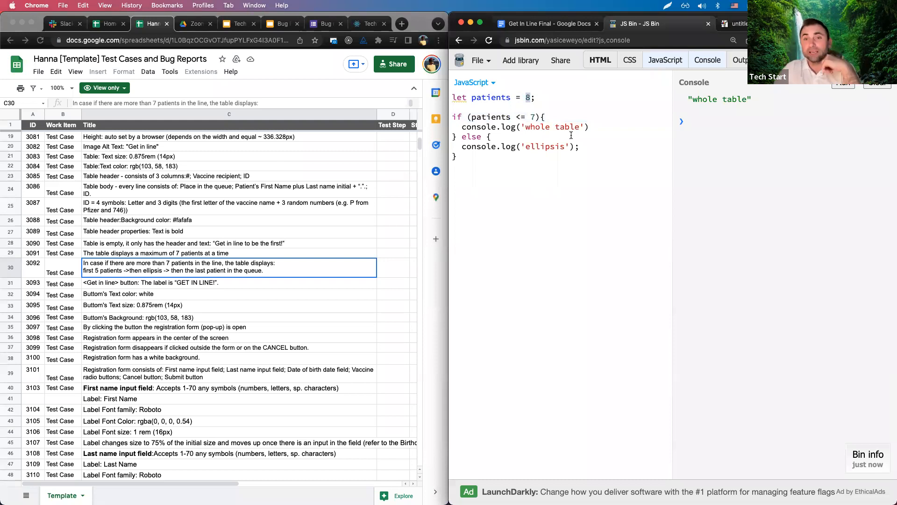
left_click(540, 100)
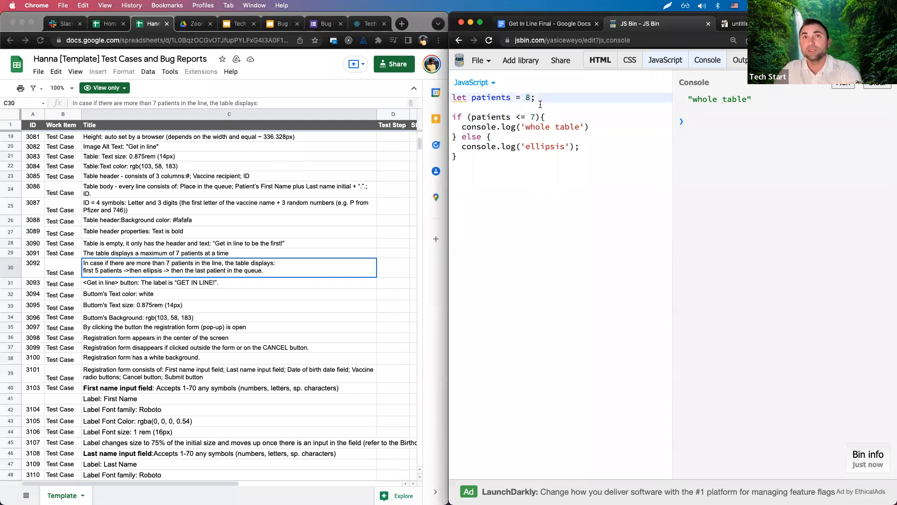
double_click(527, 98)
key("BackSpace")
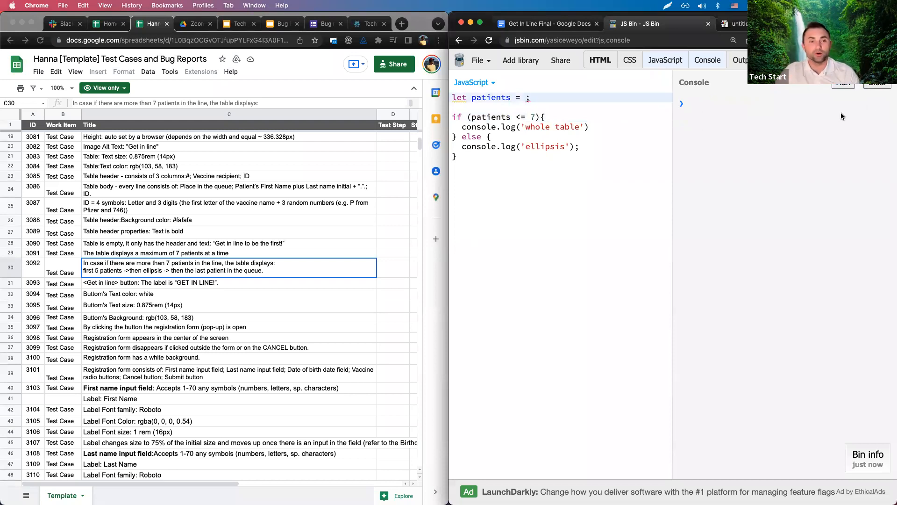
left_click(733, 23)
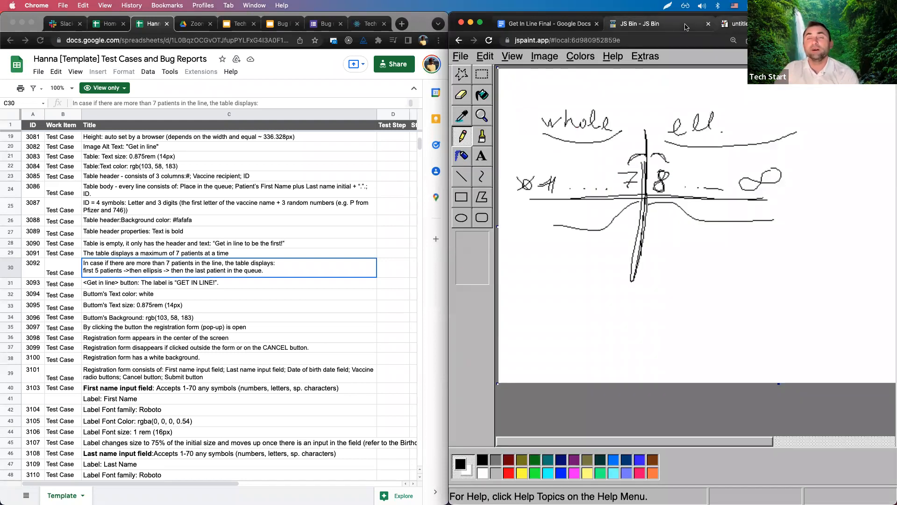
Retrace the small arcs above the 7 and 8 to darken the divider's top.
mouse_move(644, 155)
left_mouse_down()
mouse_move(635, 160)
mouse_move(668, 159)
mouse_move(625, 158)
left_mouse_up()
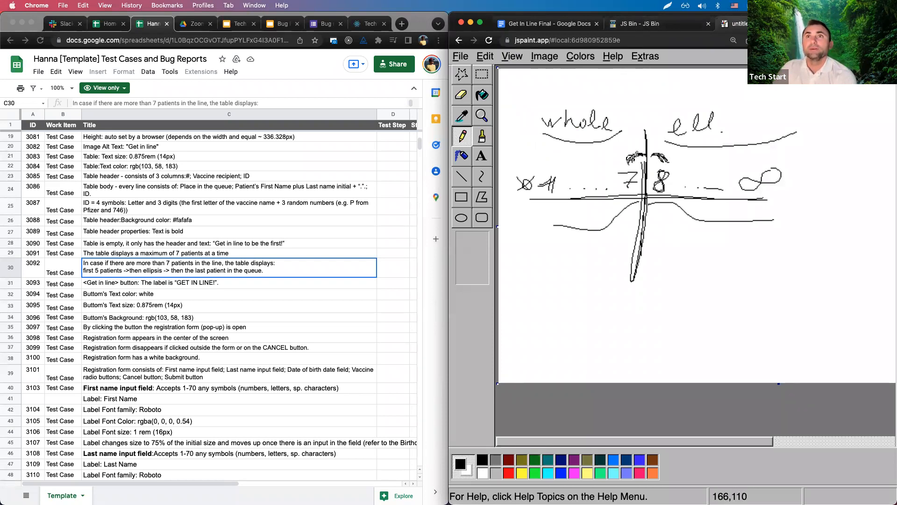
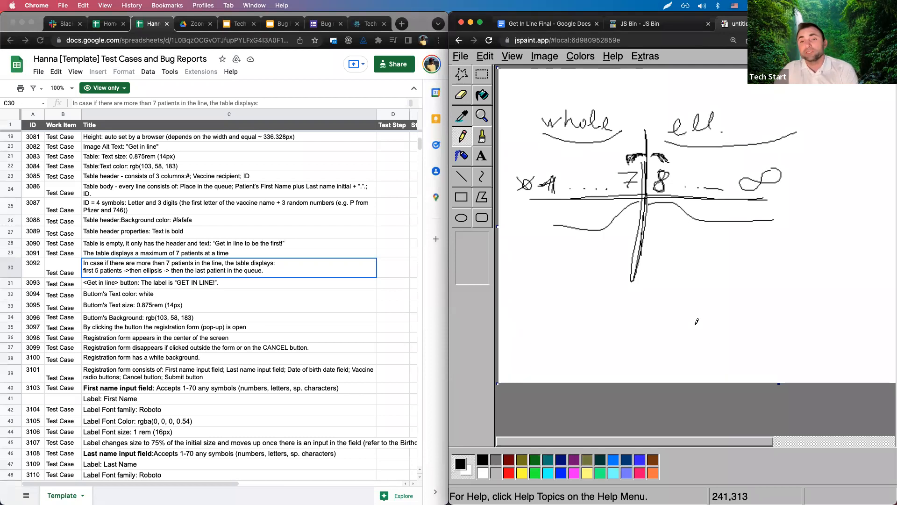
Draw a long horizontal line below the first sketch, crossed by two vertical boundary ticks.
left_click_drag(627, 306, 621, 368)
left_click_drag(774, 304, 774, 359)
left_click_drag(513, 341, 890, 308)
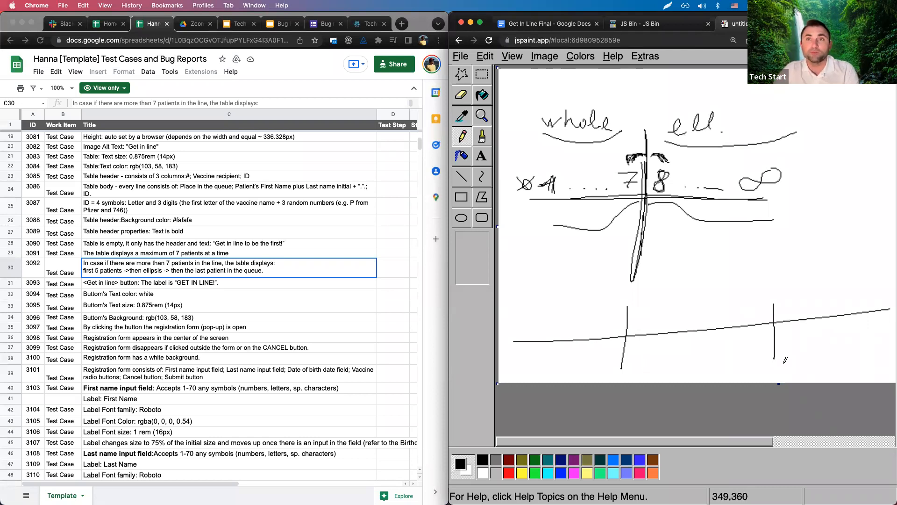
Label the ticks 6|7 and 100|101 and add small index numbers above them.
mouse_move(635, 303)
left_mouse_down()
mouse_move(655, 300)
mouse_move(645, 318)
mouse_move(740, 310)
mouse_move(757, 297)
mouse_move(752, 306)
left_mouse_up()
left_click_drag(764, 297, 760, 315)
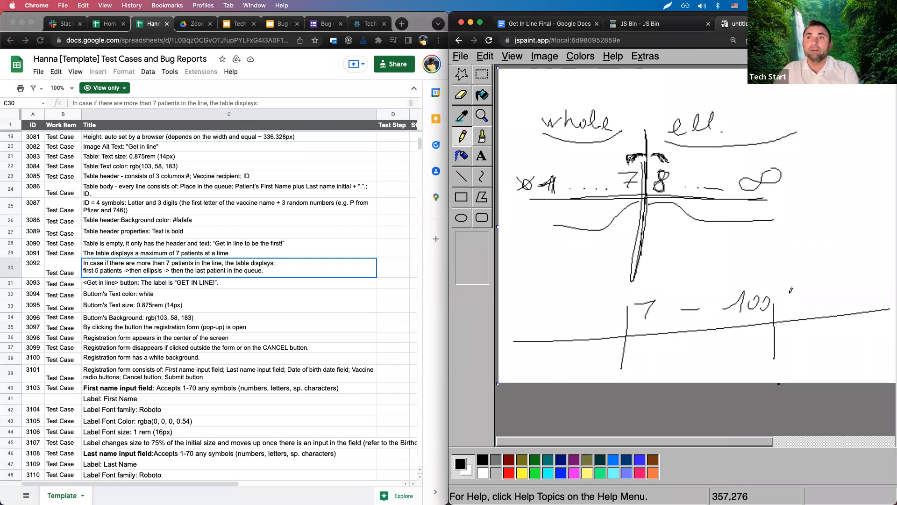
mouse_move(785, 294)
left_mouse_down()
mouse_move(788, 306)
mouse_move(793, 295)
mouse_move(802, 306)
left_mouse_up()
left_click_drag(612, 301, 607, 312)
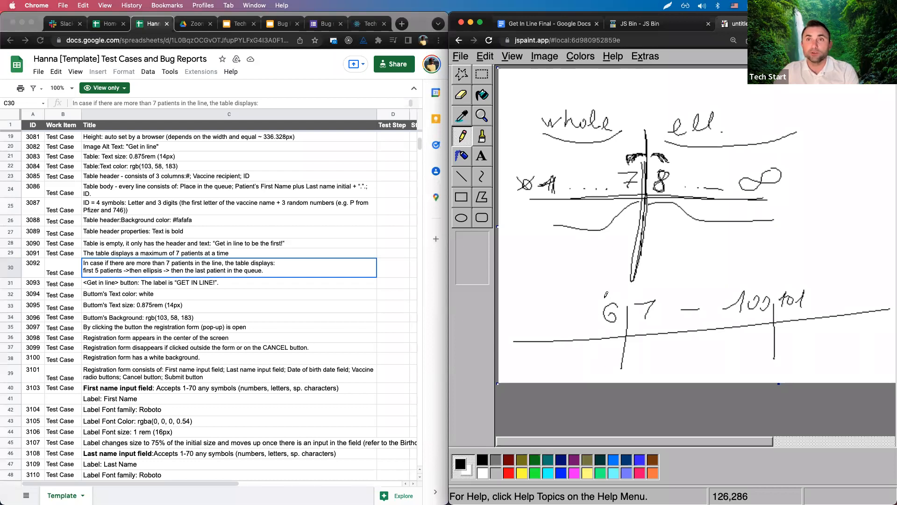
left_click_drag(640, 285, 646, 290)
mouse_move(751, 272)
left_mouse_down()
mouse_move(753, 282)
mouse_move(789, 282)
left_mouse_up()
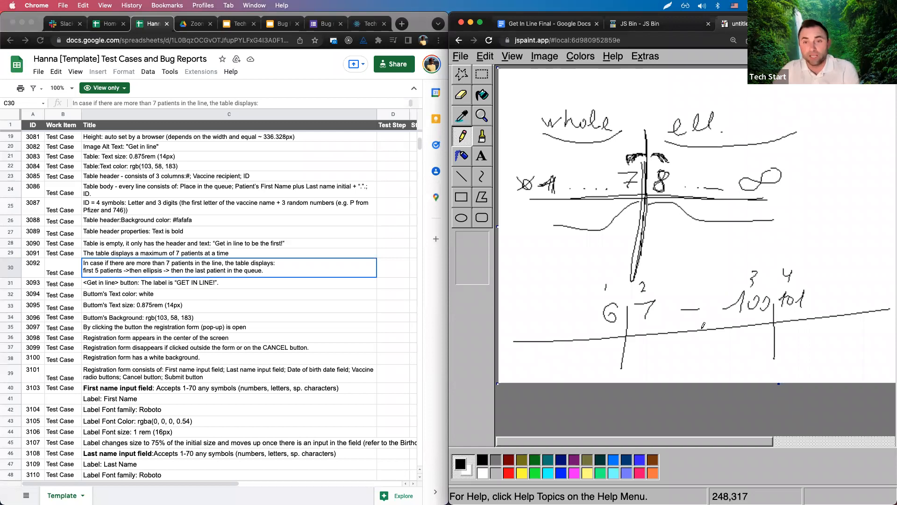
mouse_move(635, 299)
left_mouse_down()
mouse_move(658, 299)
mouse_move(645, 320)
left_mouse_up()
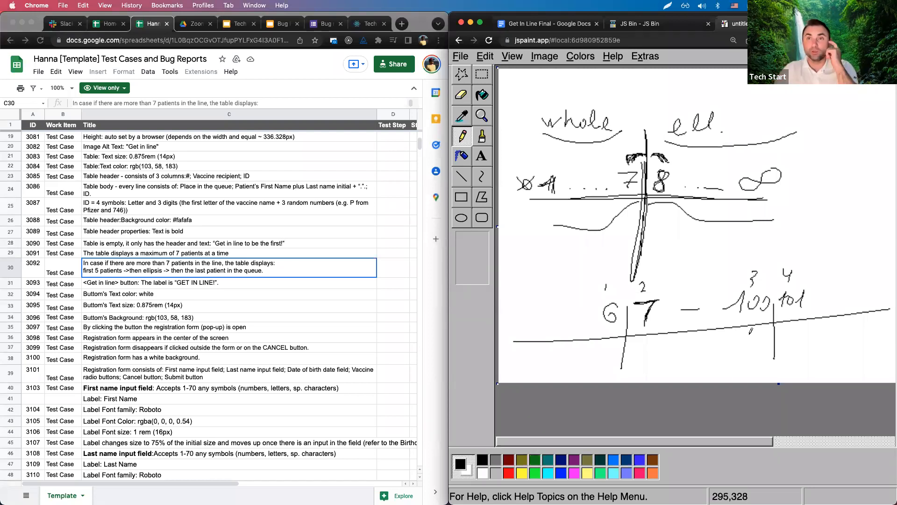
Mark the middle range 'acc' and both outer ranges 'not', then close the drawing.
left_click_drag(636, 354, 750, 353)
left_click_drag(679, 362, 719, 370)
mouse_move(540, 370)
left_mouse_down()
mouse_move(539, 353)
mouse_move(579, 370)
mouse_move(587, 361)
left_mouse_up()
left_click_drag(805, 346, 830, 355)
mouse_move(839, 337)
left_mouse_down()
mouse_move(841, 358)
mouse_move(846, 346)
left_mouse_up()
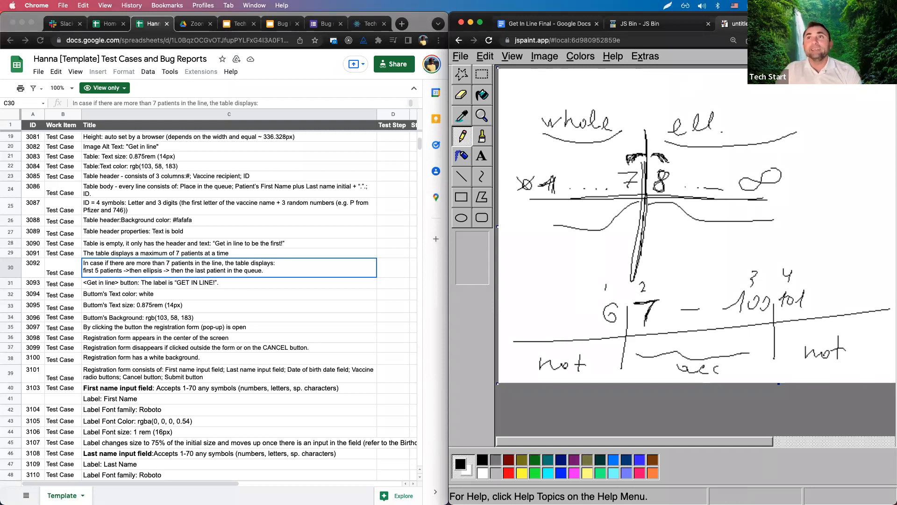
key("super+w")
left_click(179, 257)
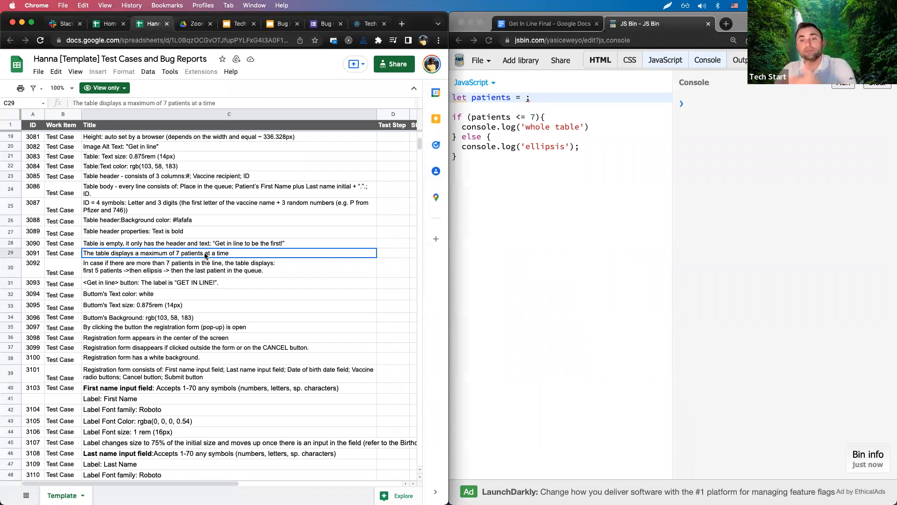
Review the 7-patient, more-than-7 and empty-table test cases in C29, C30 and C28.
right_click(154, 257)
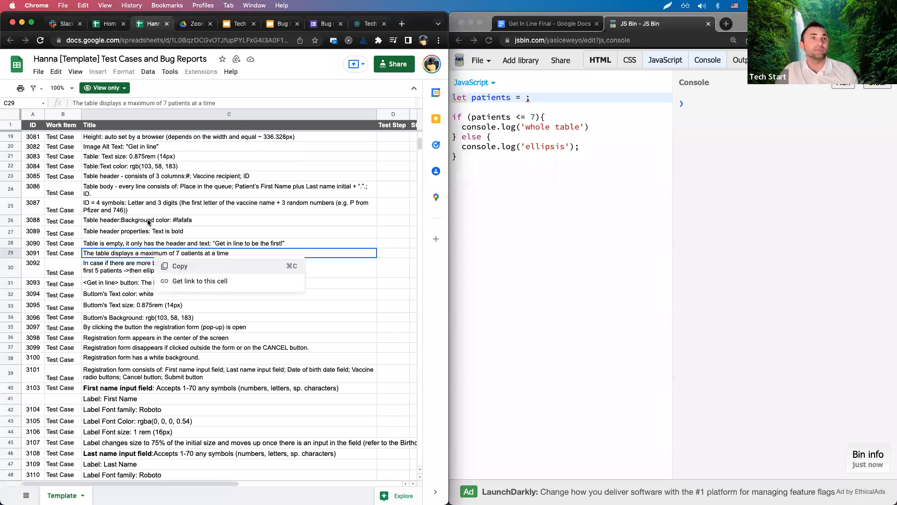
left_click(155, 254)
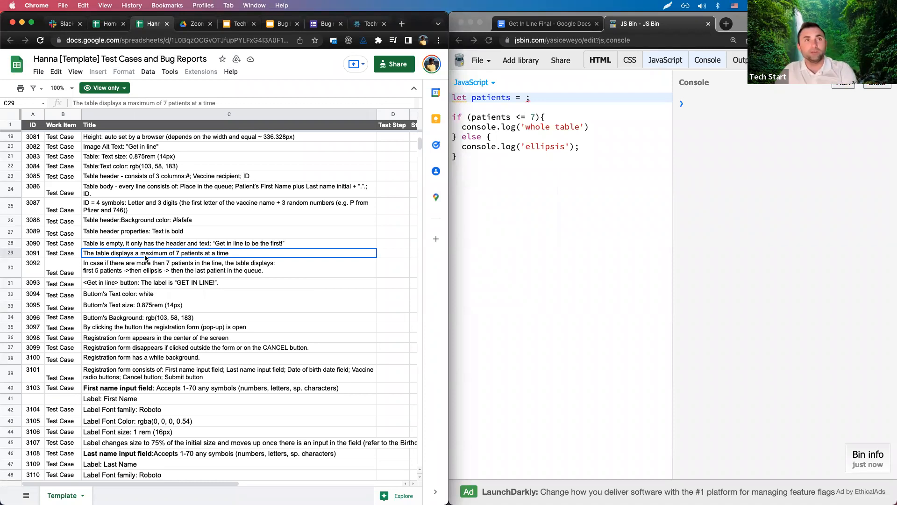
left_click(131, 270)
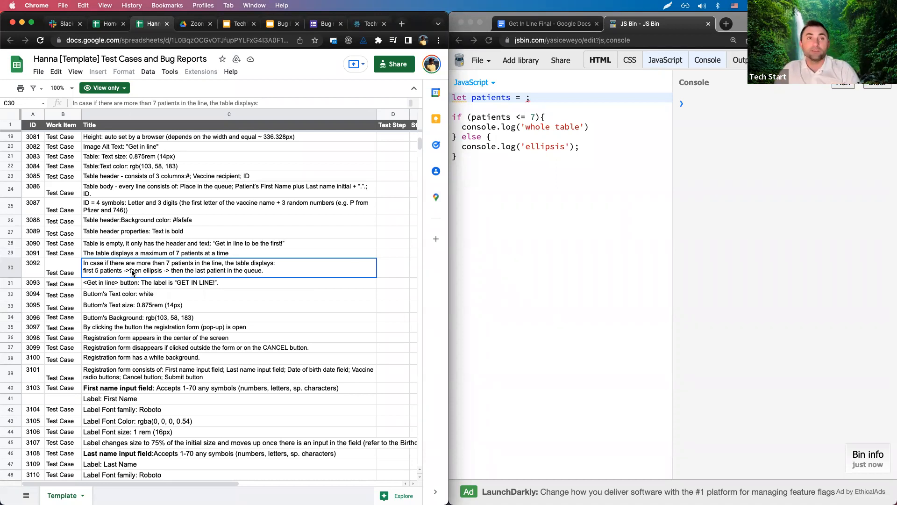
left_click(154, 244)
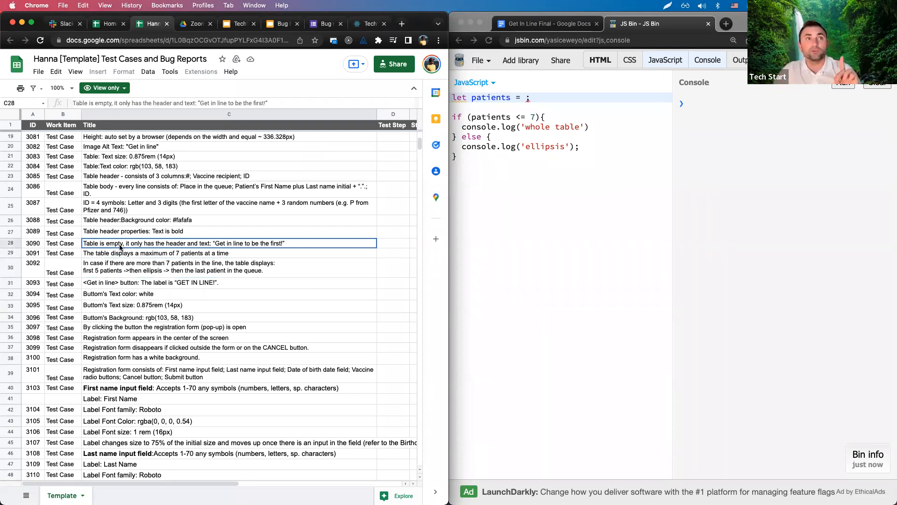
Bring the Get In Line Final spec up beside the test-case sheet.
left_click(553, 24)
scroll(566, 220, "up", 1)
left_click_drag(502, 167, 750, 167)
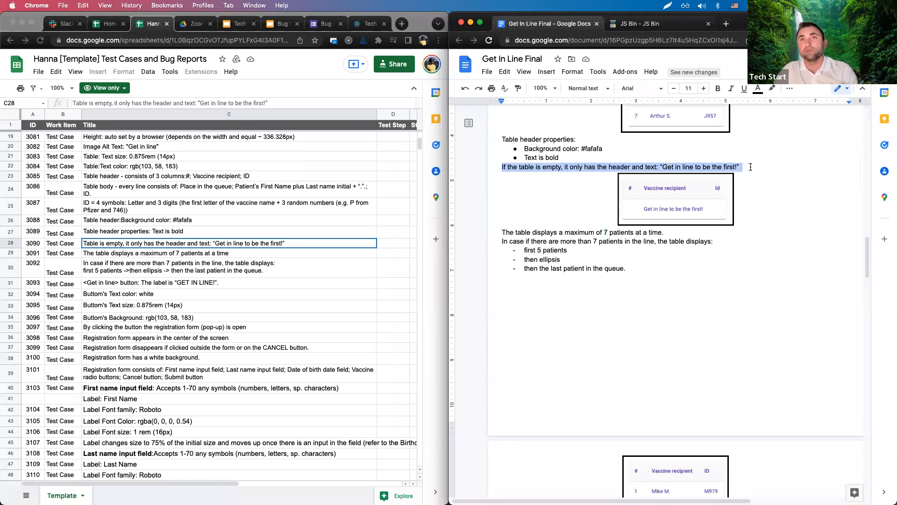
Scroll the spec to the patient table, review cases C29–C31, then go to Slack.
scroll(750, 225, "down", 5)
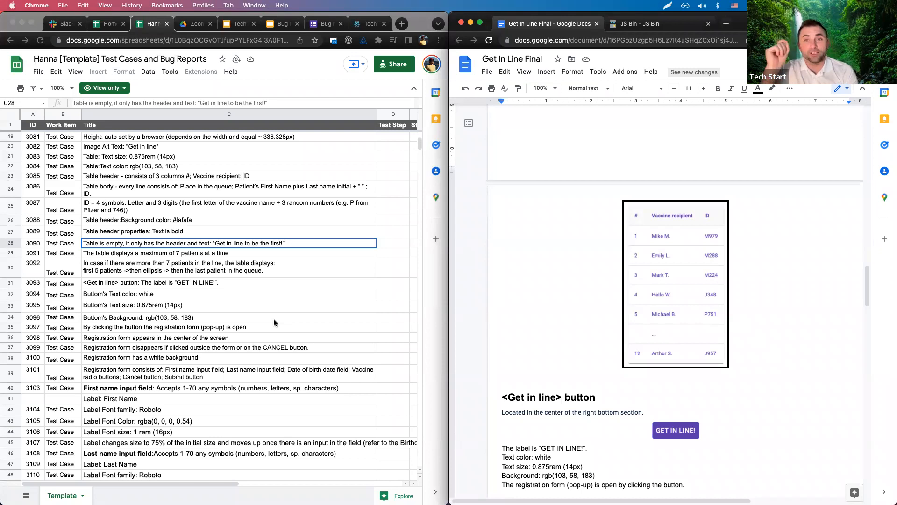
left_click(217, 275)
left_click(212, 256)
left_click(202, 270)
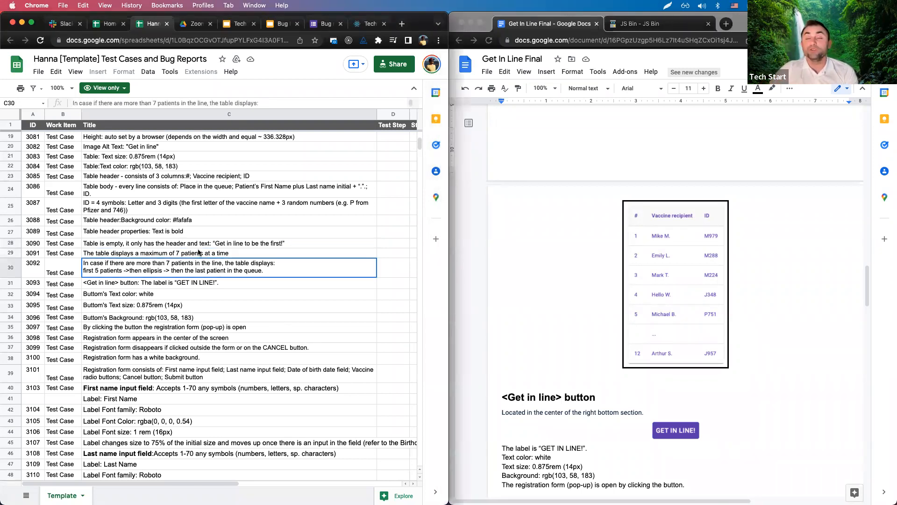
left_click(150, 256)
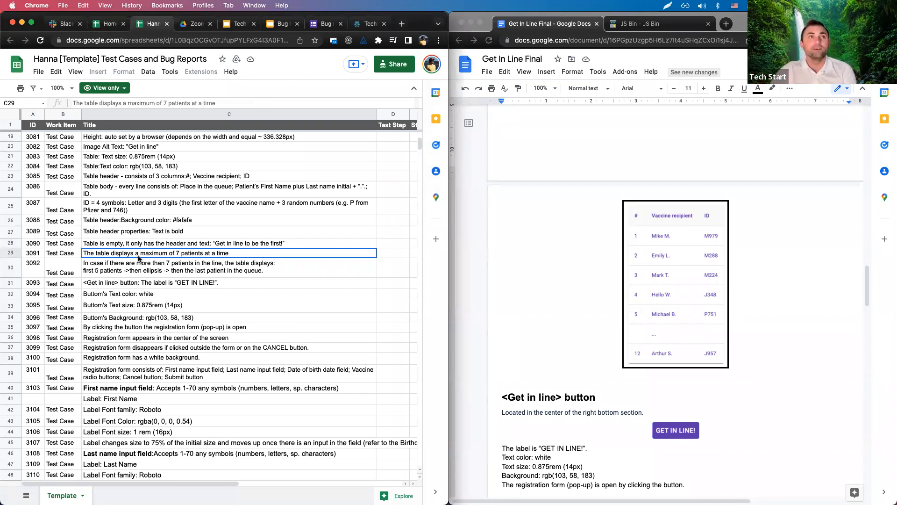
left_click(146, 273)
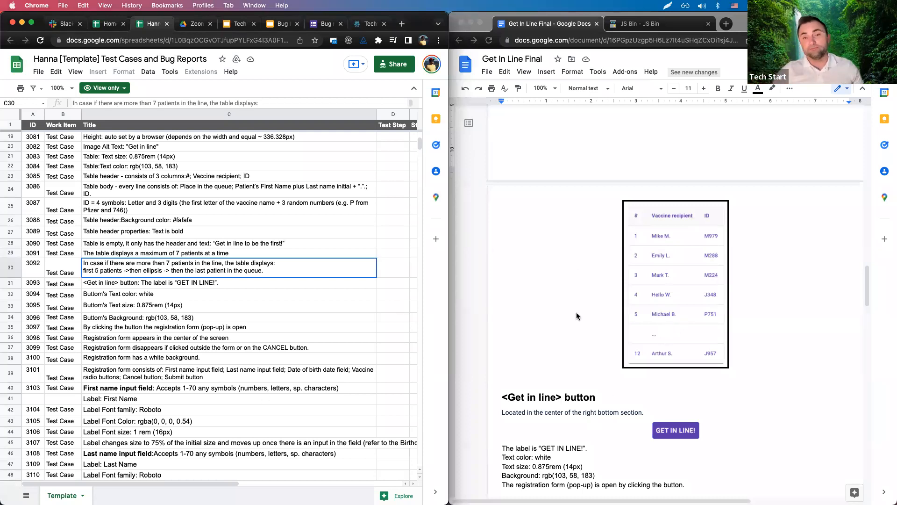
left_click(221, 287)
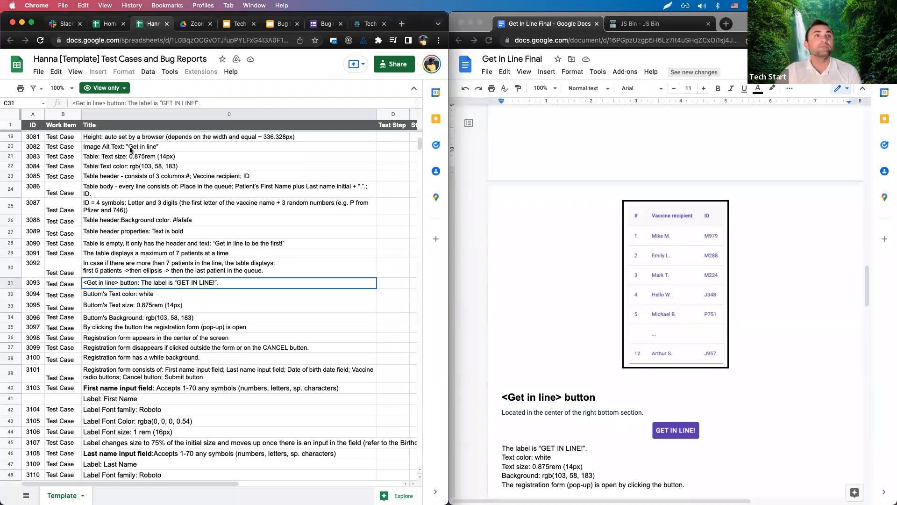
left_click(64, 23)
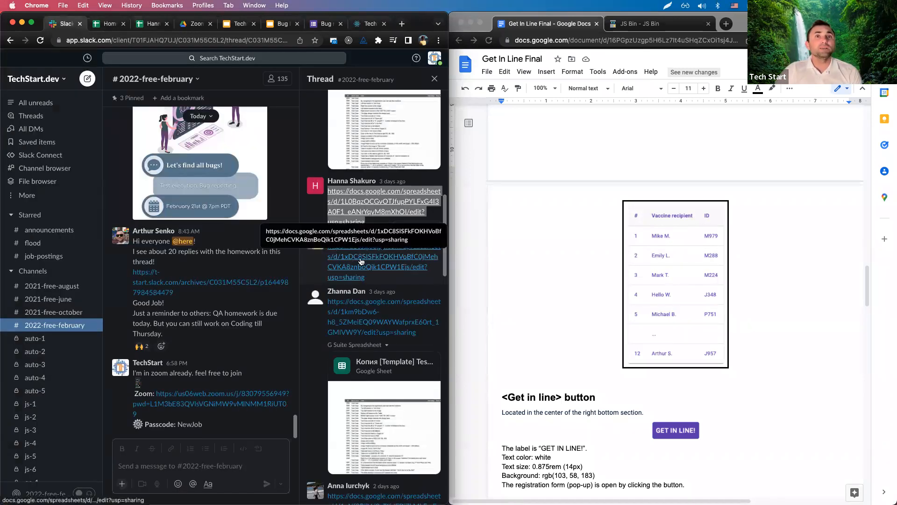
Copy the student's name from Slack into Homeworks B3 and fill 'done' down into C3.
left_click_drag(326, 180, 374, 179)
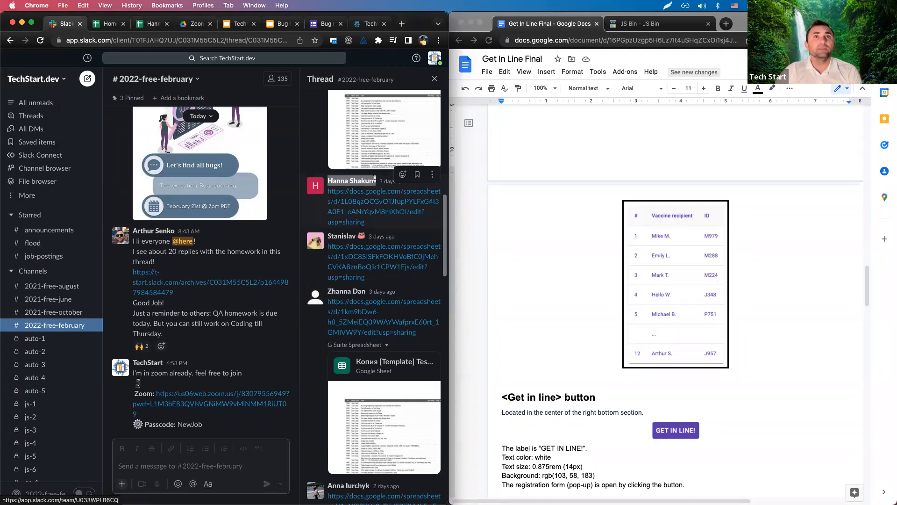
key("super+c")
left_click(107, 24)
left_click(111, 150)
key("super+v")
left_click(185, 138)
left_click_drag(197, 143, 197, 153)
Open the next student's test-case sheet from the thread and close the old tabs.
left_click(56, 23)
left_click(362, 253)
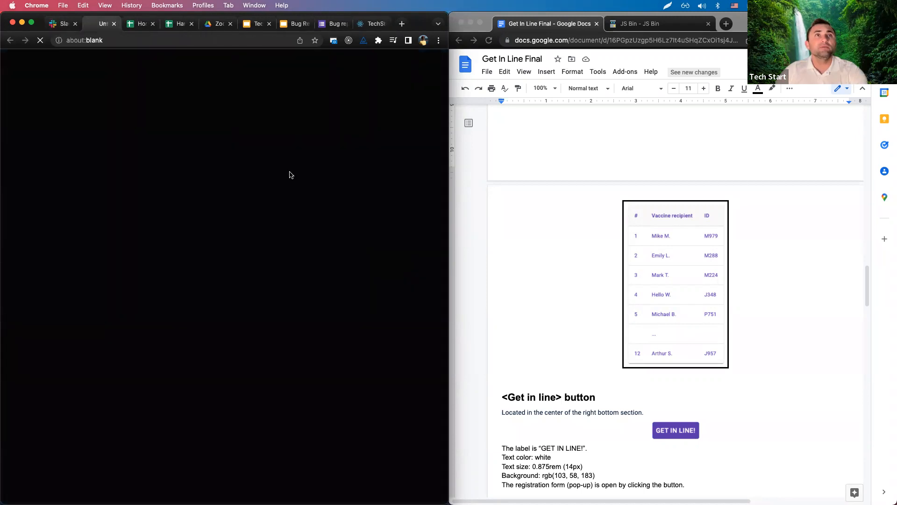
left_click(135, 26)
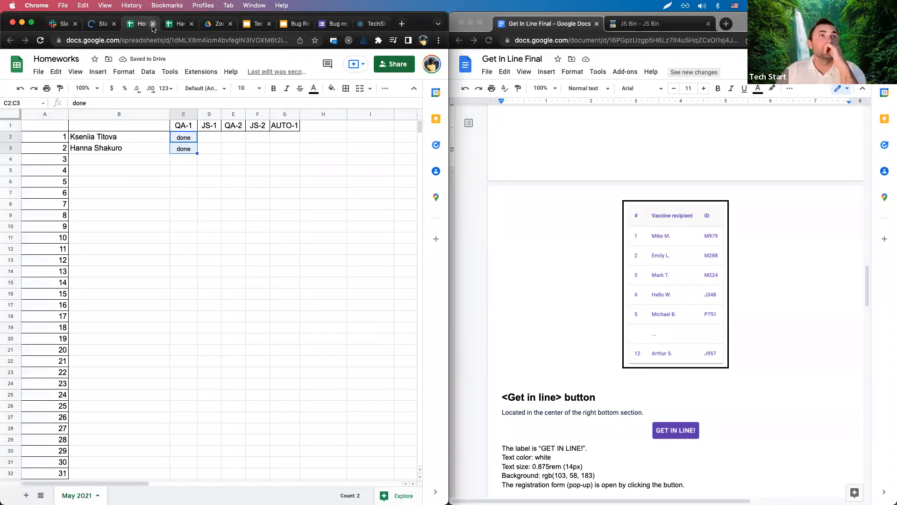
left_click(153, 24)
scroll(230, 276, "down", 3)
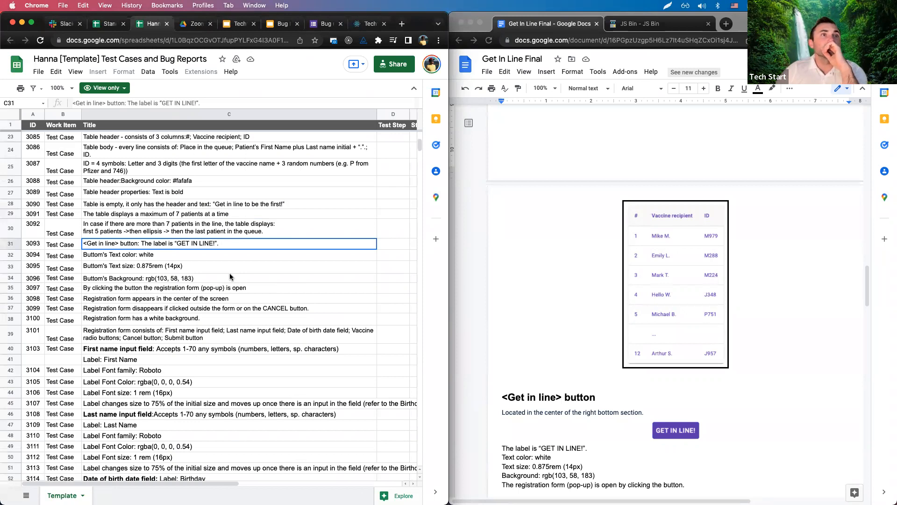
scroll(230, 277, "down", 2)
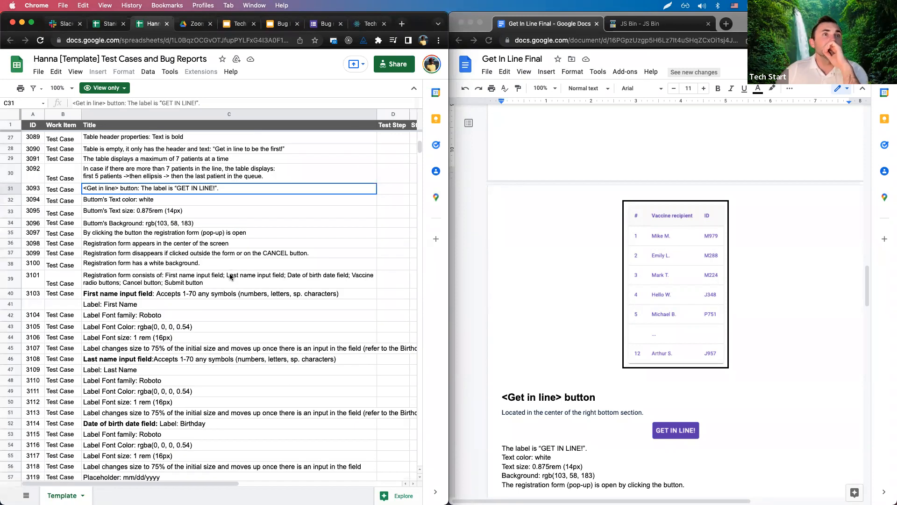
left_click(167, 23)
left_click(106, 26)
left_click(400, 159)
left_click(185, 245)
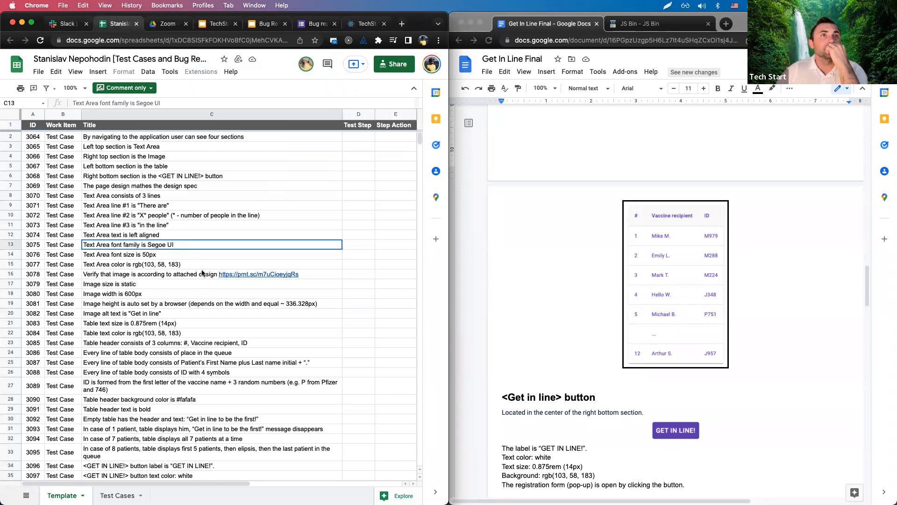
left_click(91, 275)
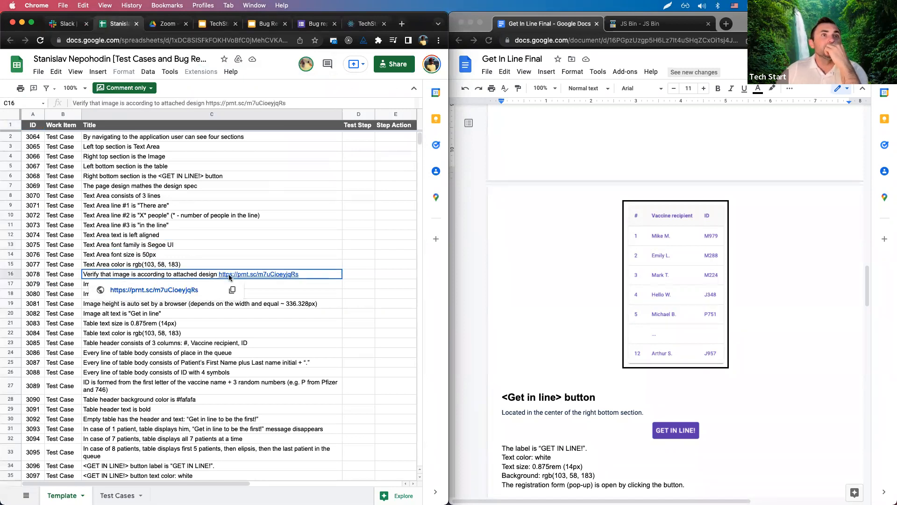
left_click(209, 246)
left_click(112, 188)
scroll(182, 255, "down", 2)
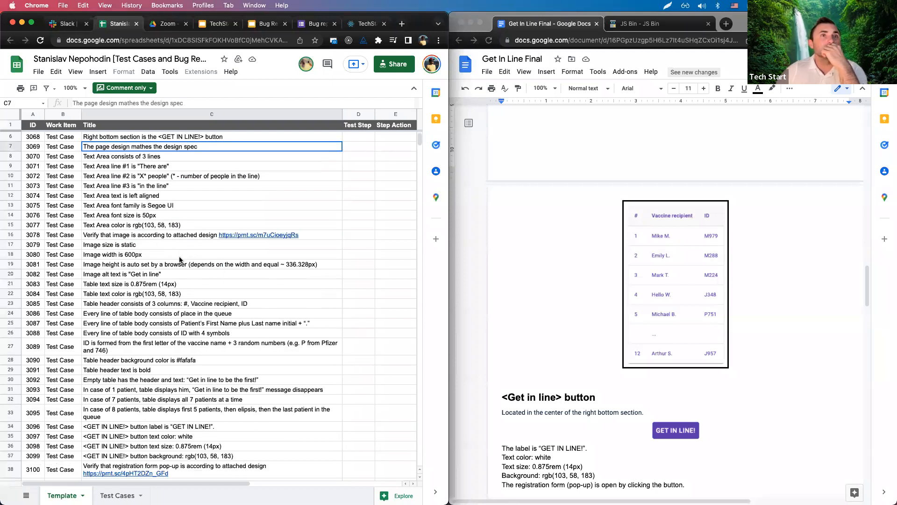
left_click(156, 267)
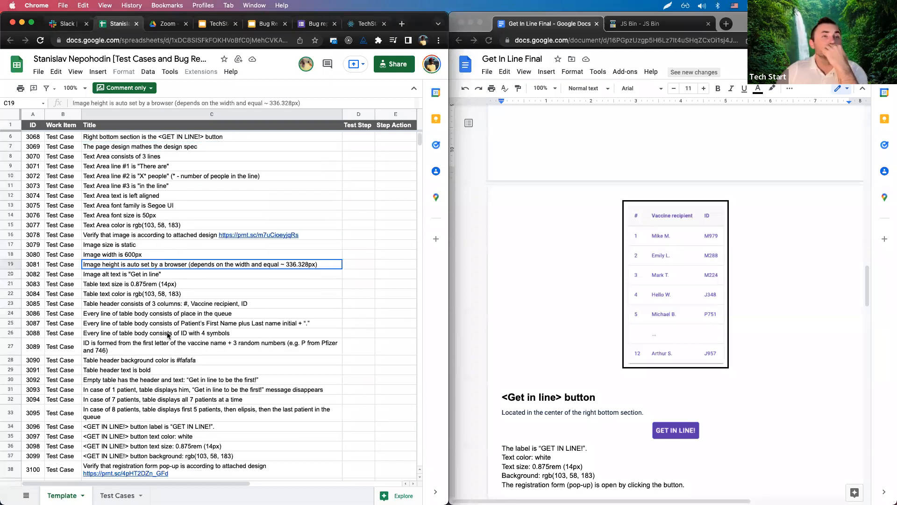
scroll(168, 334, "down", 4)
scroll(133, 257, "down", 2)
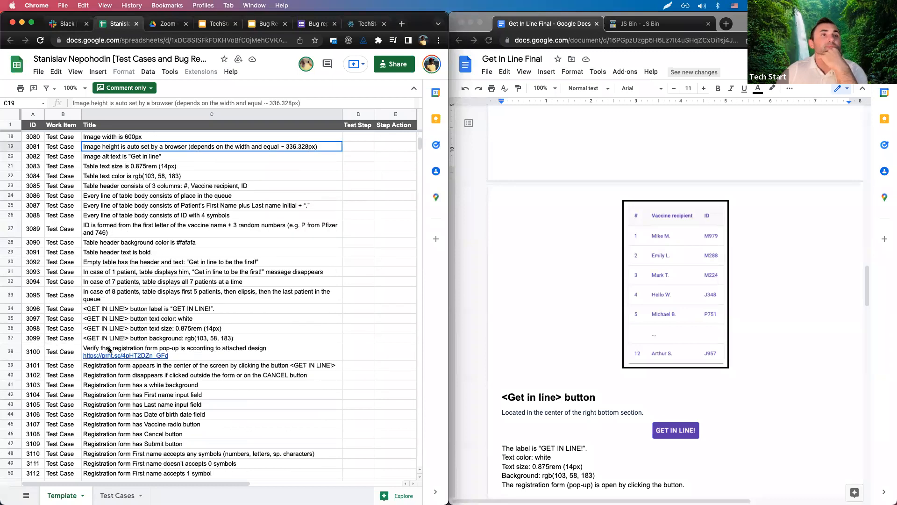
left_click(208, 353)
left_click(177, 283)
left_click(127, 299)
scroll(243, 307, "down", 1)
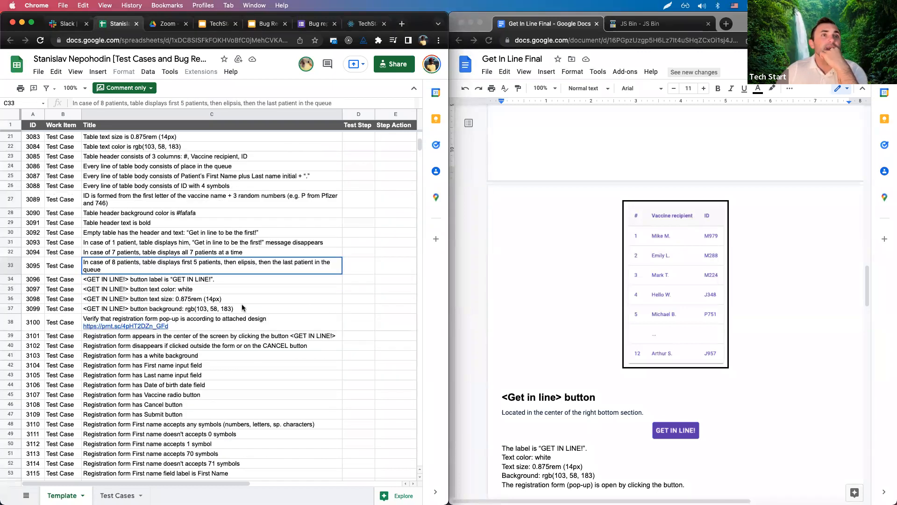
scroll(242, 308, "down", 6)
scroll(242, 307, "up", 3)
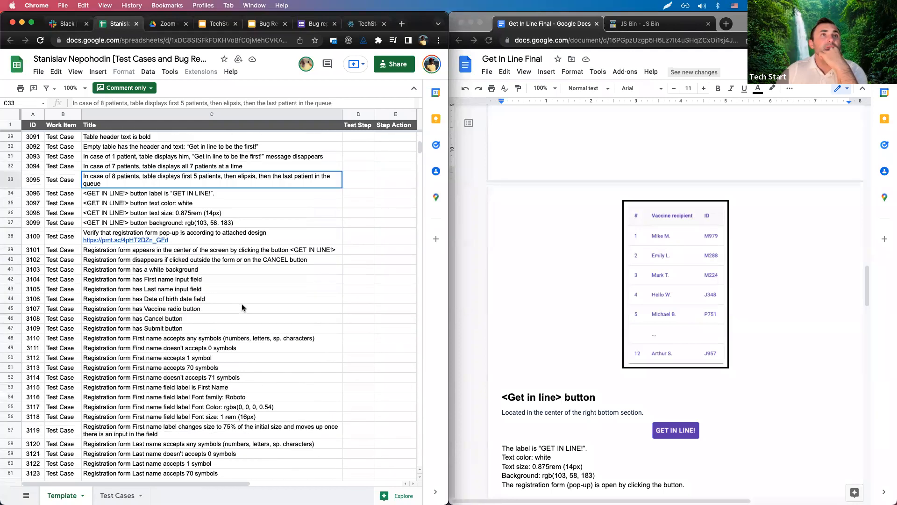
scroll(243, 307, "down", 4)
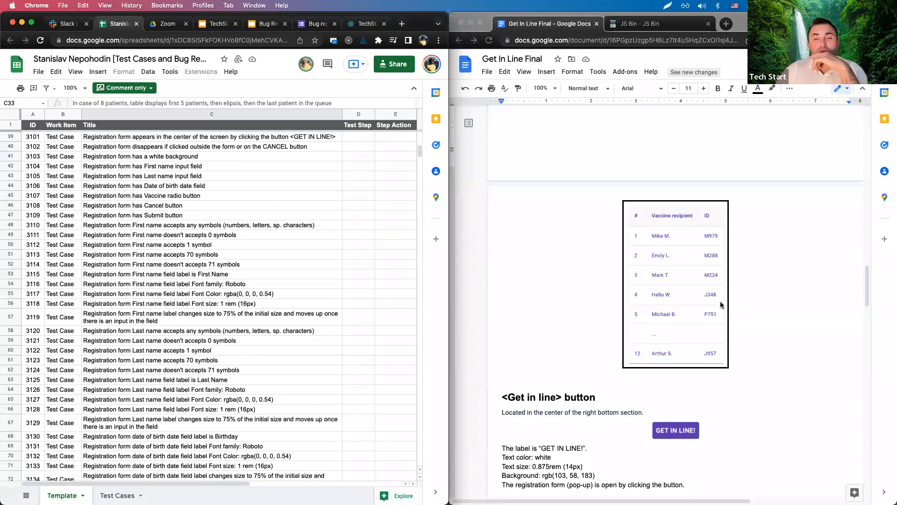
scroll(715, 327, "down", 6)
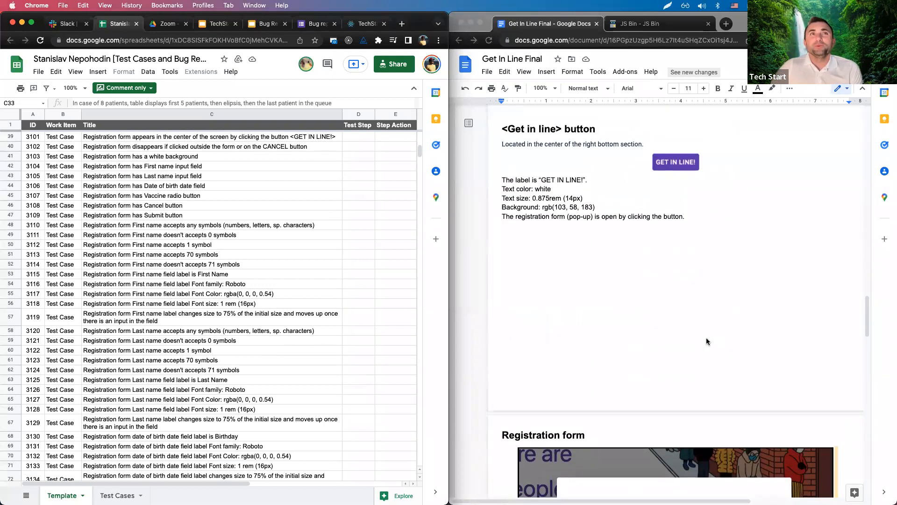
scroll(241, 238, "up", 1)
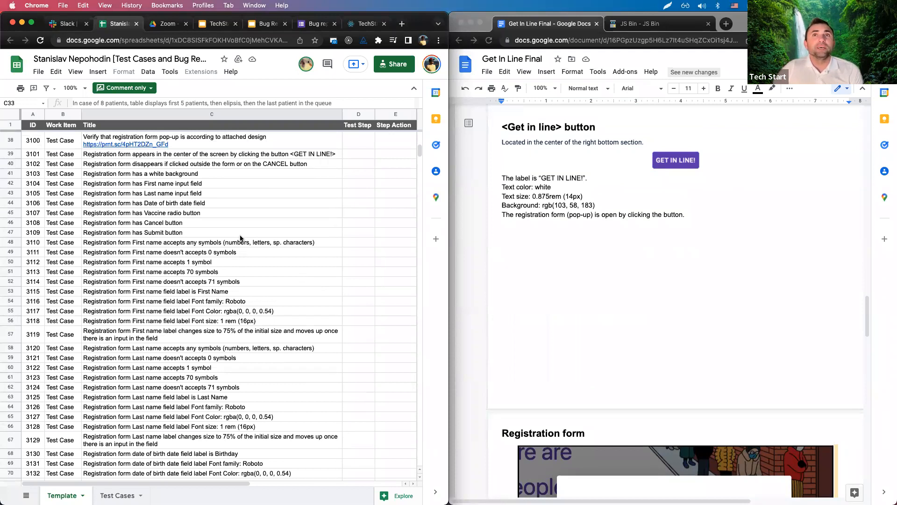
left_click(120, 158)
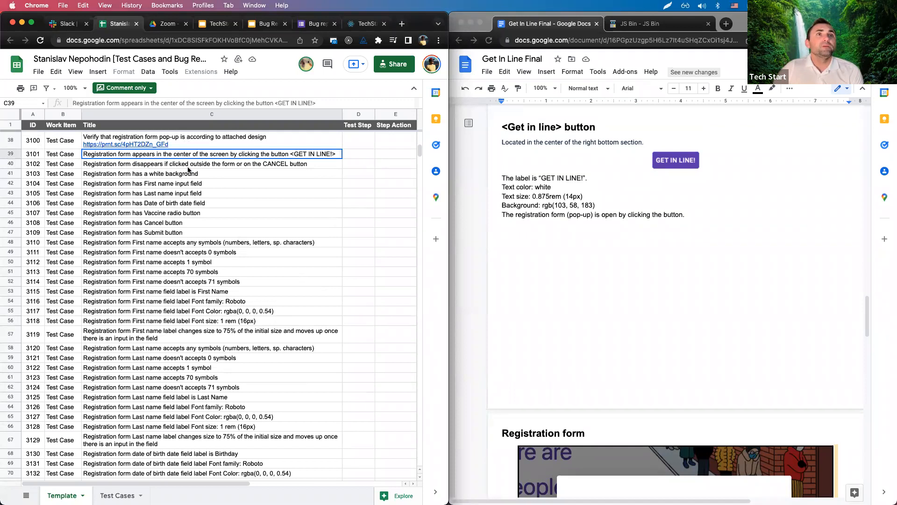
left_click(213, 167)
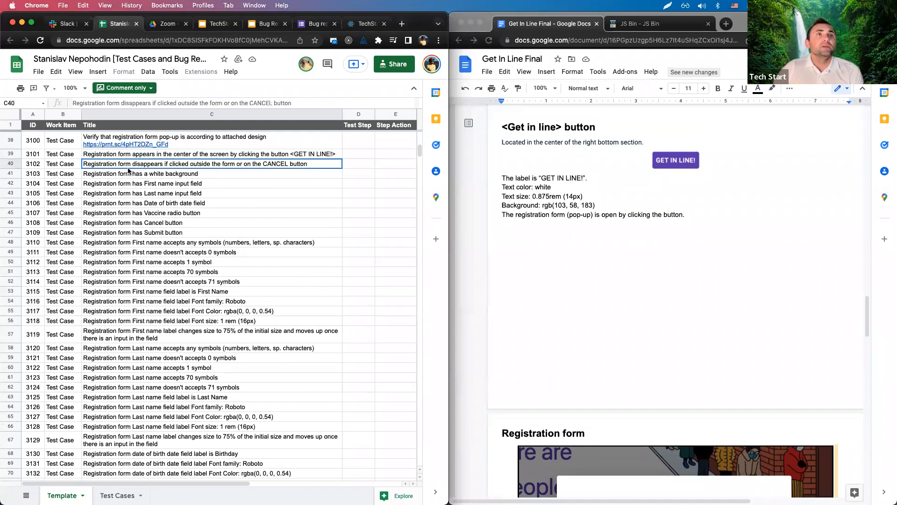
scroll(638, 192, "up", 4)
scroll(638, 192, "up", 3)
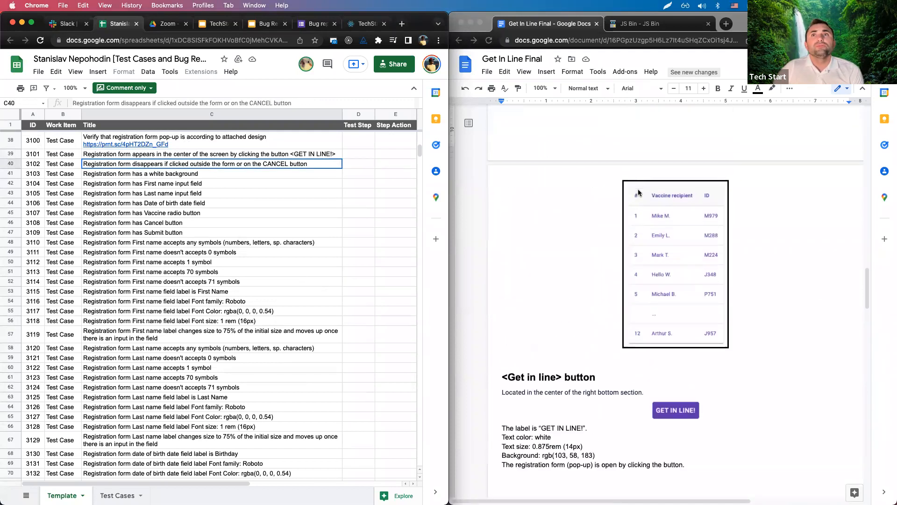
scroll(199, 253, "up", 2)
left_click(129, 138)
scroll(193, 195, "up", 2)
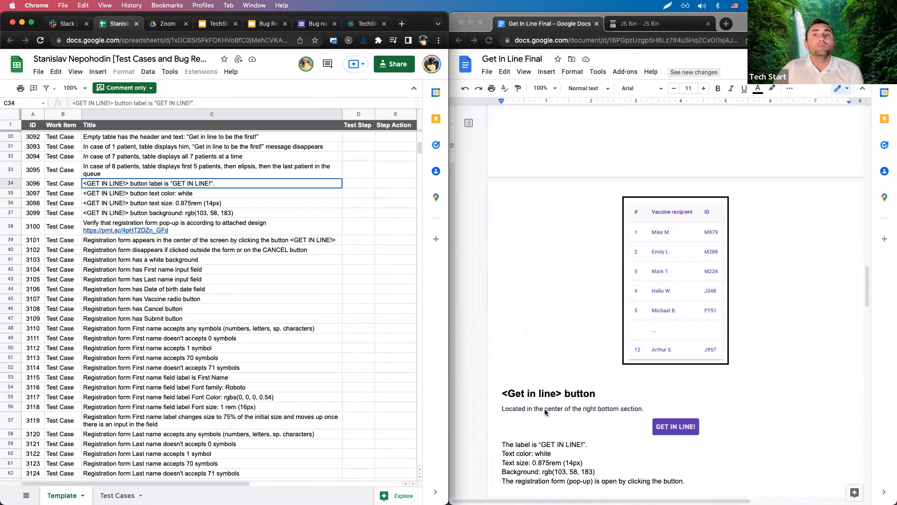
left_click(502, 409)
left_click_drag(502, 409, 647, 408)
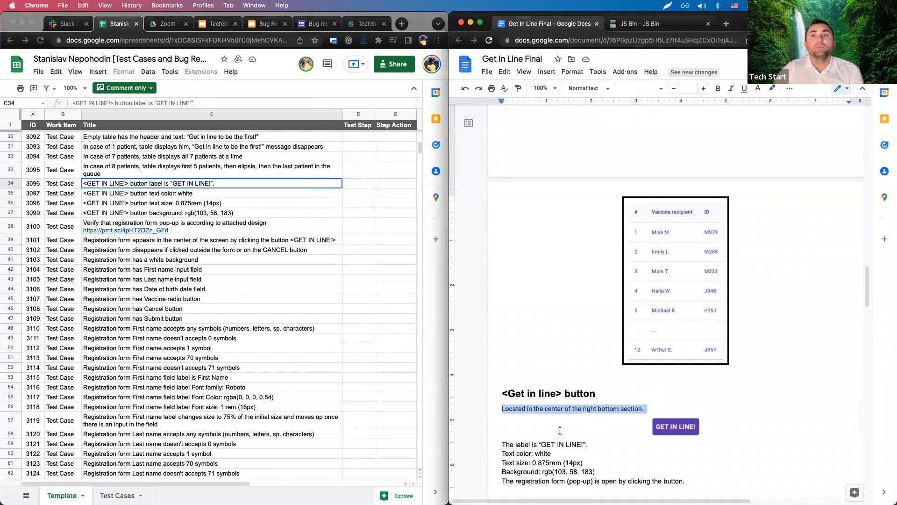
left_click(556, 427)
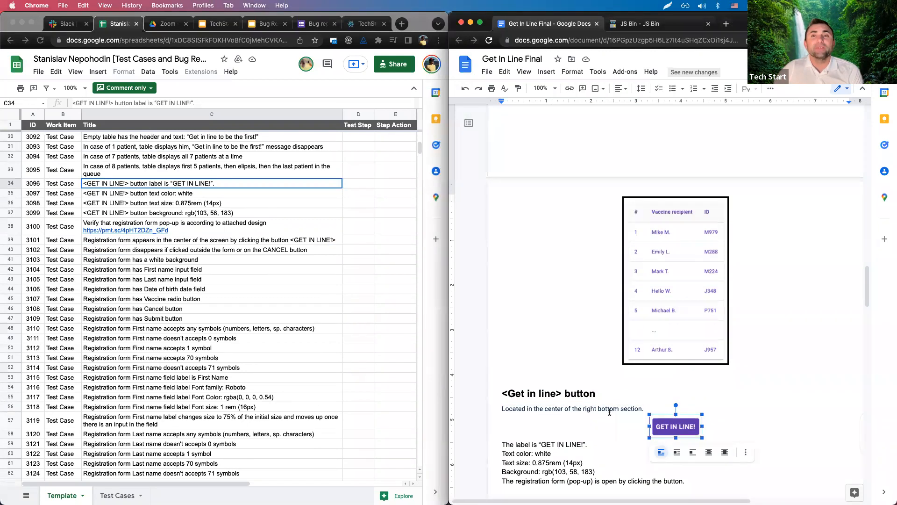
left_click_drag(544, 410, 644, 409)
scroll(762, 340, "up", 10)
scroll(762, 340, "up", 7)
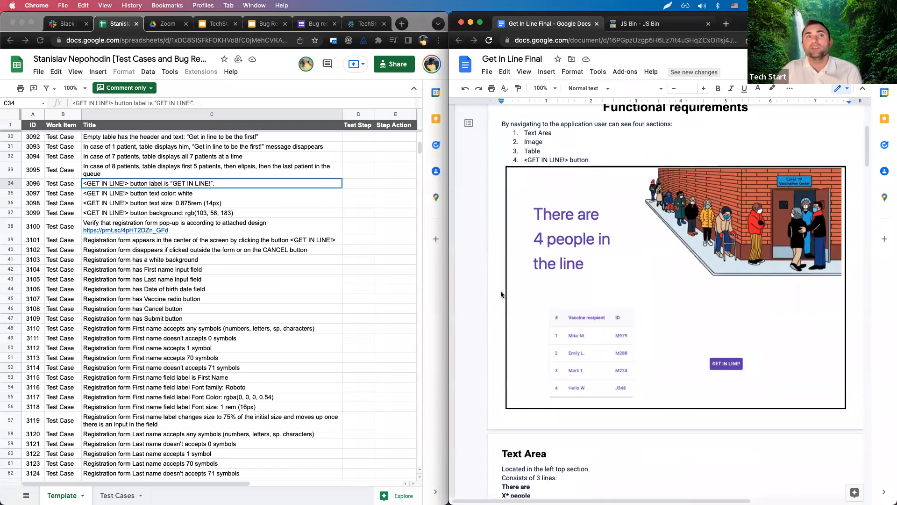
scroll(334, 294, "down", 1)
scroll(740, 336, "down", 15)
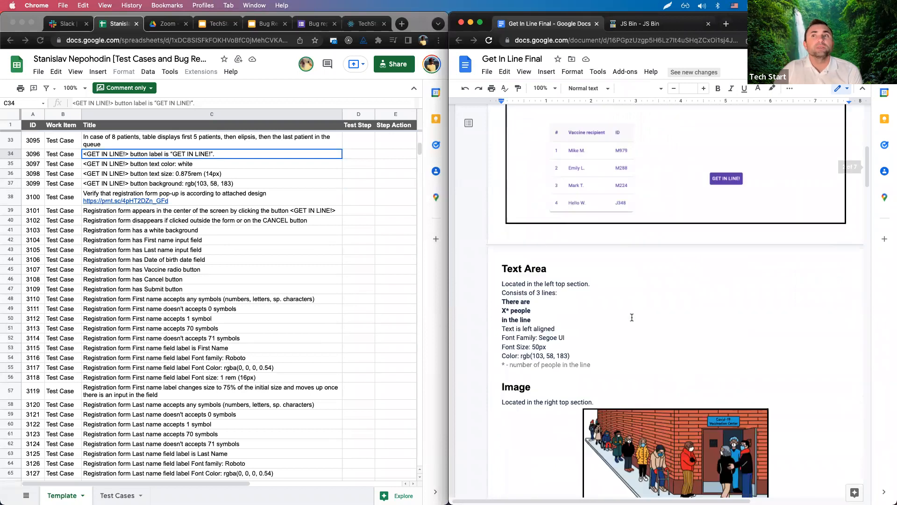
scroll(740, 336, "down", 14)
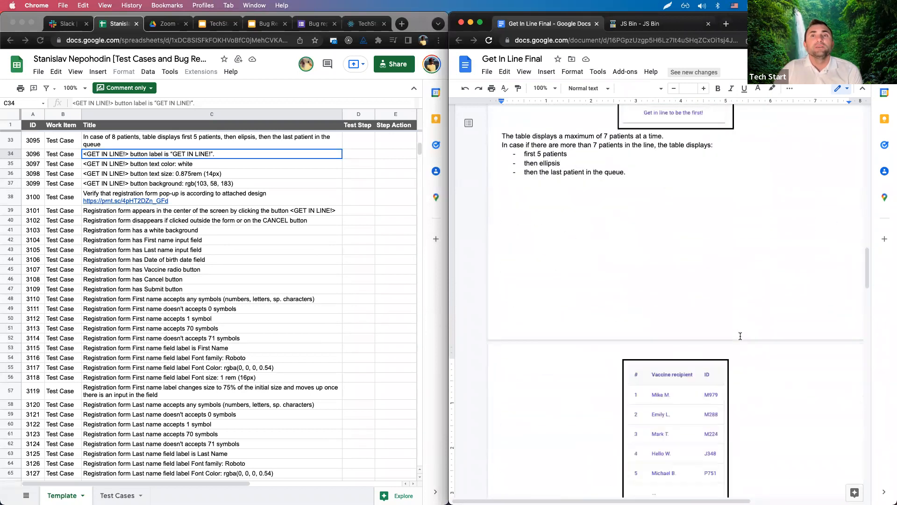
left_click(528, 208)
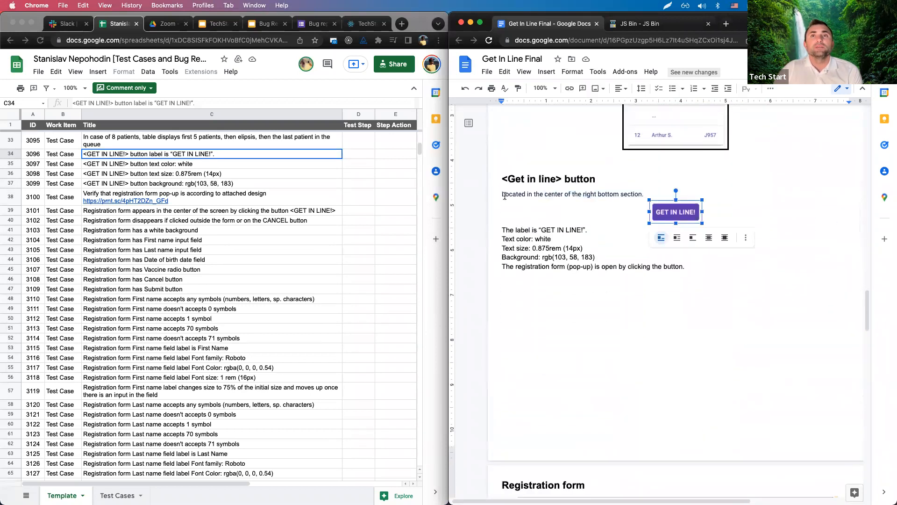
left_click(587, 194)
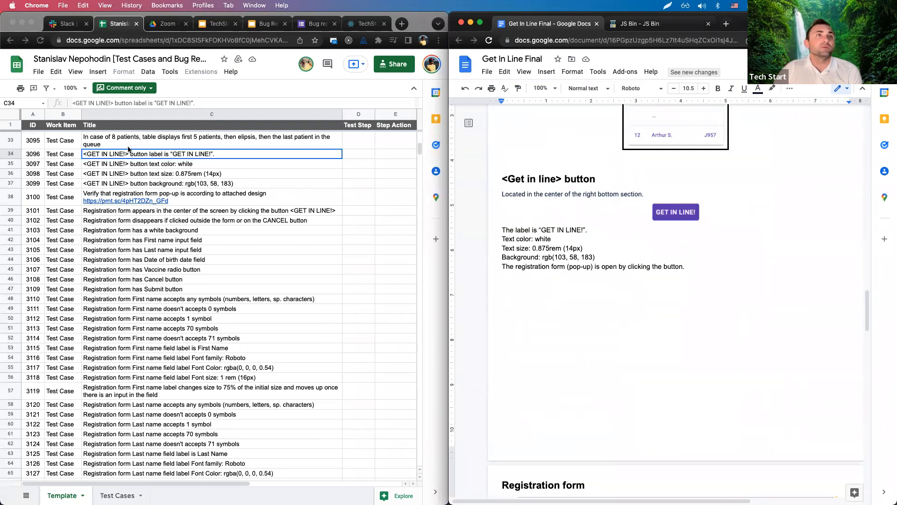
left_click(173, 171)
left_click(188, 186)
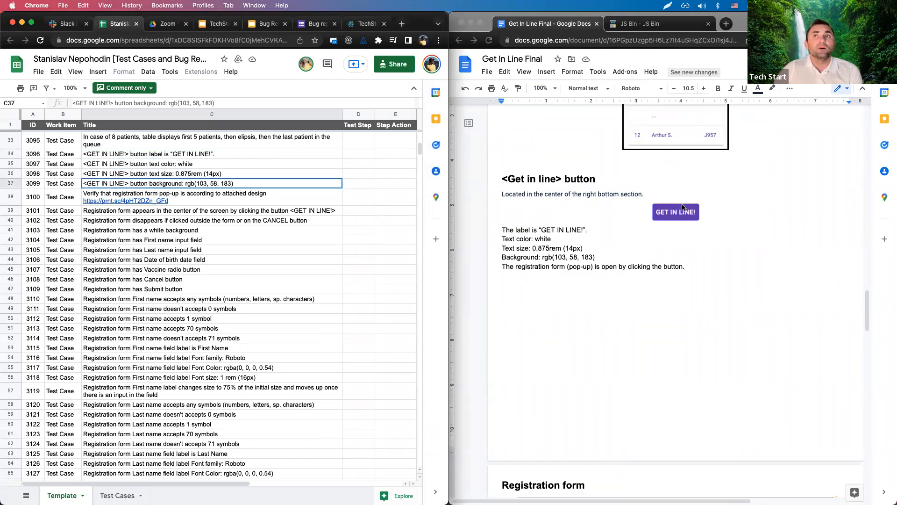
left_click(161, 176)
left_click(160, 184)
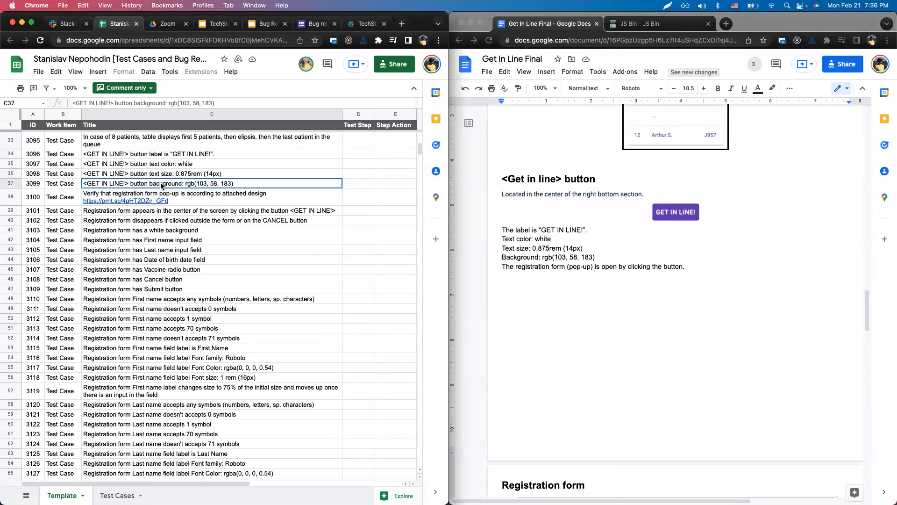
Compare the right-bottom-section and page design cases with the spec's 'Located in the center' line.
scroll(215, 208, "up", 10)
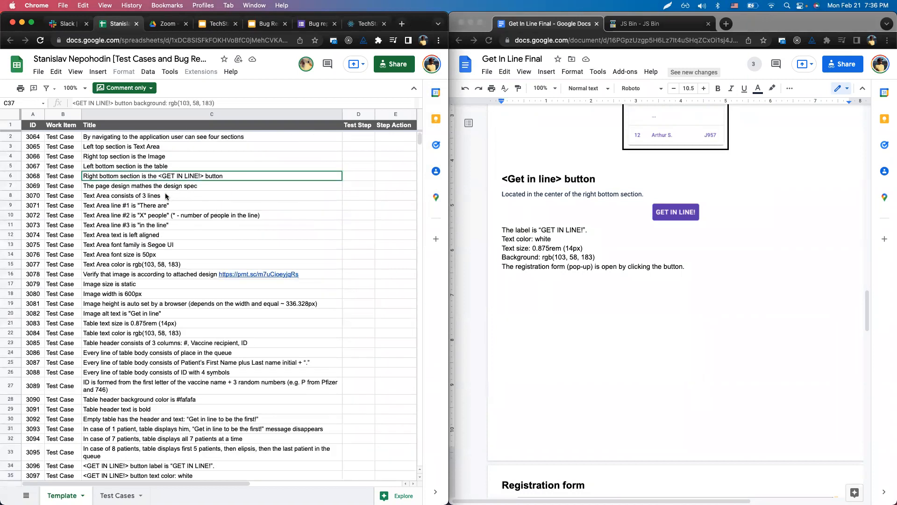
left_click(116, 177)
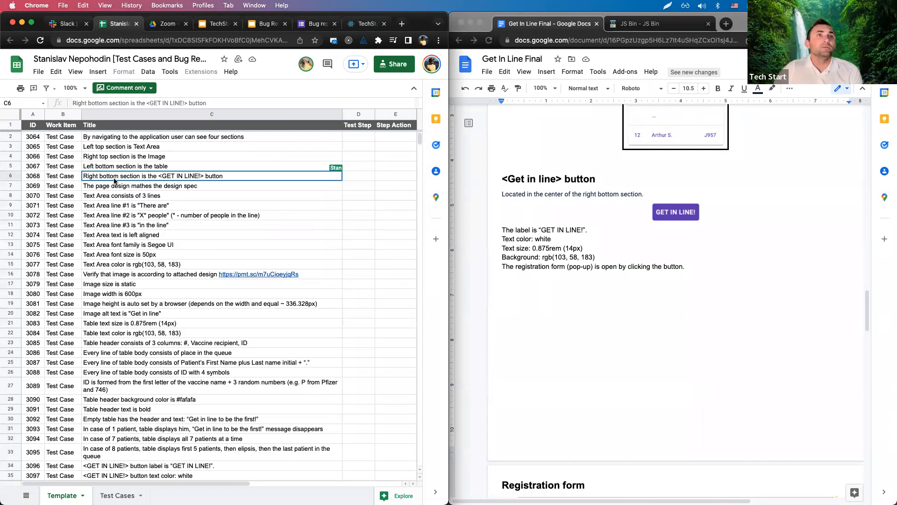
left_click(157, 187)
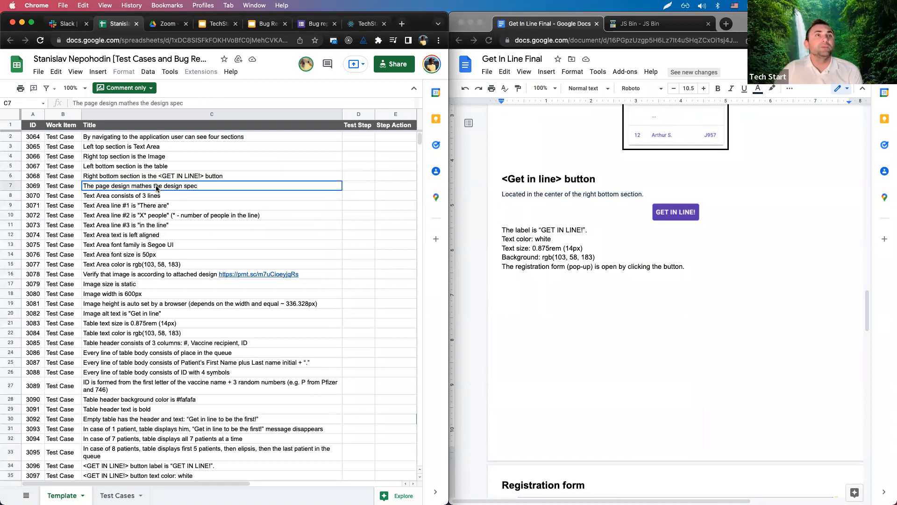
left_click(504, 195)
left_click_drag(500, 194, 643, 194)
left_click(544, 205)
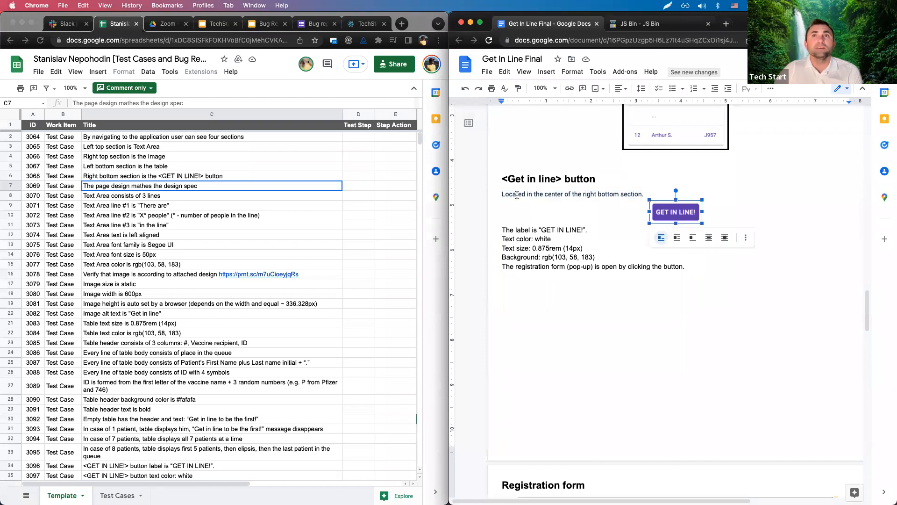
left_click_drag(501, 194, 566, 193)
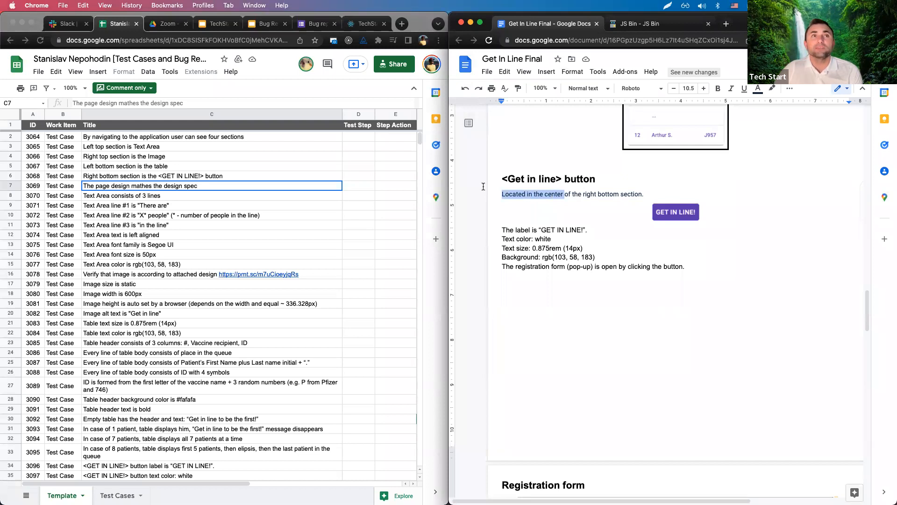
left_click(132, 188)
left_click(113, 180)
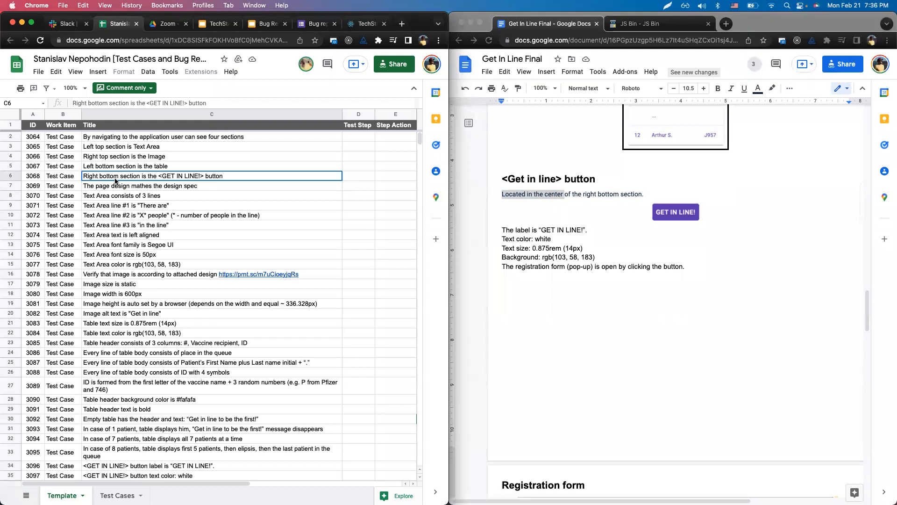
left_click_drag(502, 194, 564, 193)
Scroll both the test-case sheet and the spec further down toward the registration form.
scroll(187, 273, "down", 5)
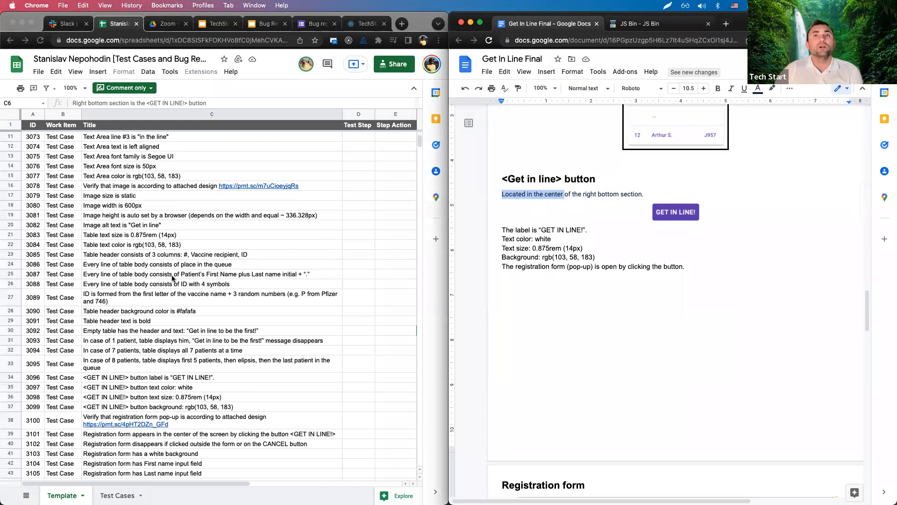
scroll(172, 278, "down", 2)
left_click(200, 278)
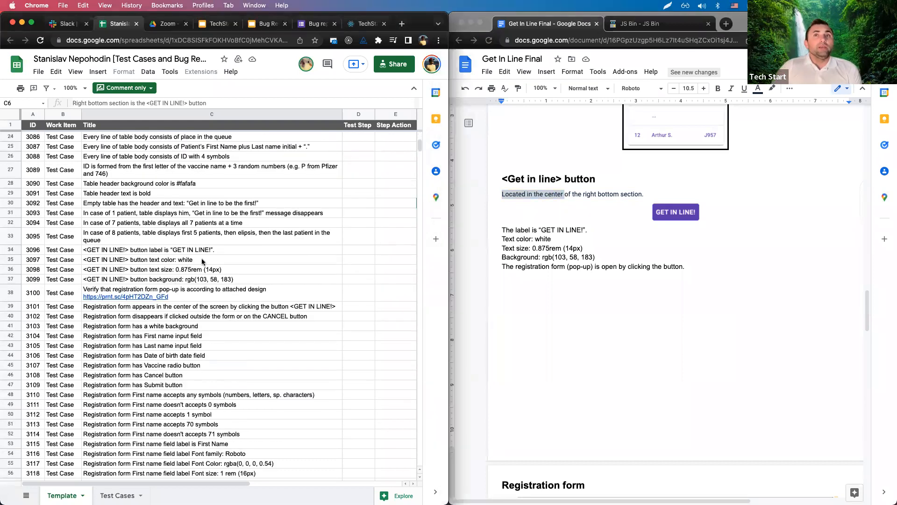
left_click(535, 235)
scroll(567, 251, "down", 3)
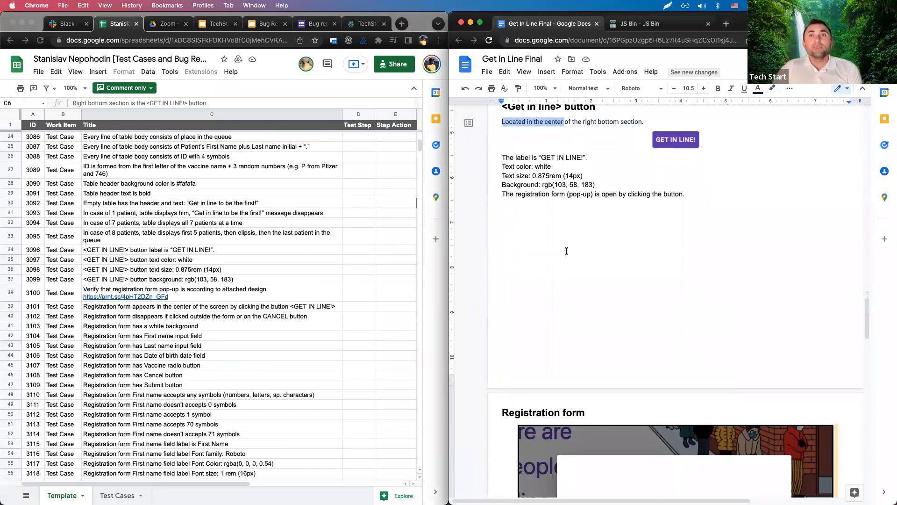
scroll(206, 279, "down", 3)
Select the pop-up appears and disappears test cases in C39 and C40.
left_click(607, 193)
scroll(593, 234, "down", 3)
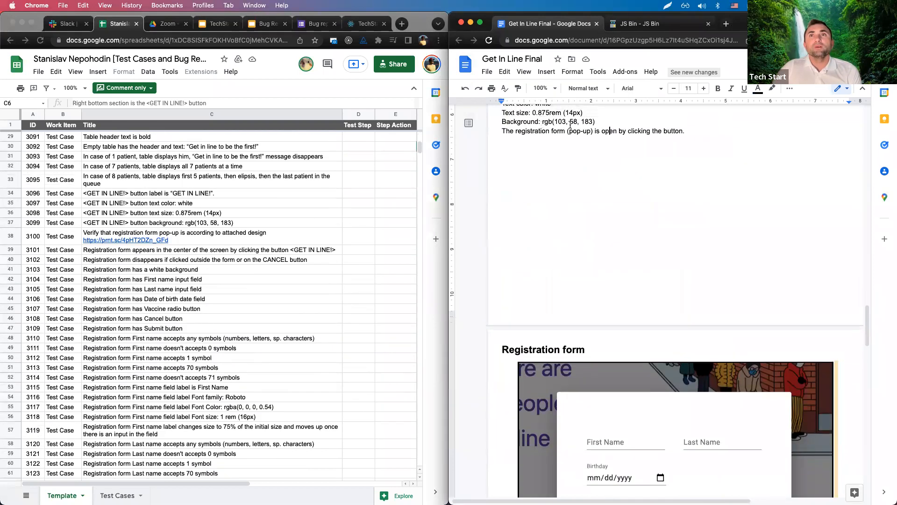
left_click(177, 238)
left_click(216, 253)
left_click(204, 261)
key("Up")
Scroll the spec to the pop-up's disappearing rule and reselect test case 3102 on row 40.
scroll(683, 235, "down", 6)
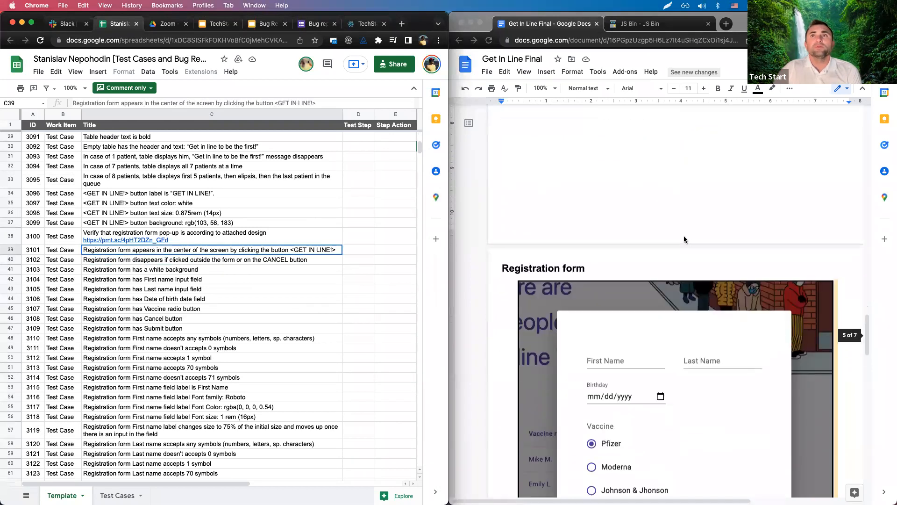
scroll(686, 247, "down", 6)
scroll(730, 222, "up", 5)
scroll(620, 292, "down", 12)
scroll(580, 290, "up", 3)
left_click(539, 292)
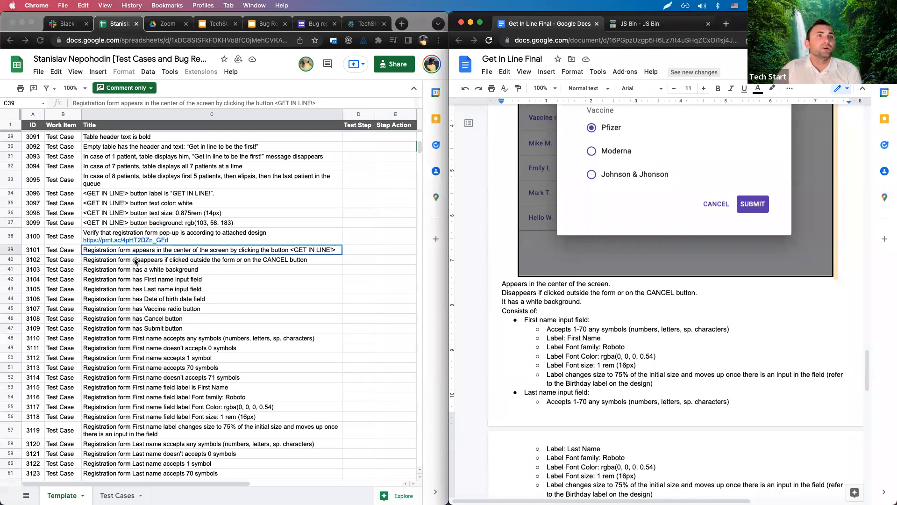
left_click(187, 263)
left_click(203, 262)
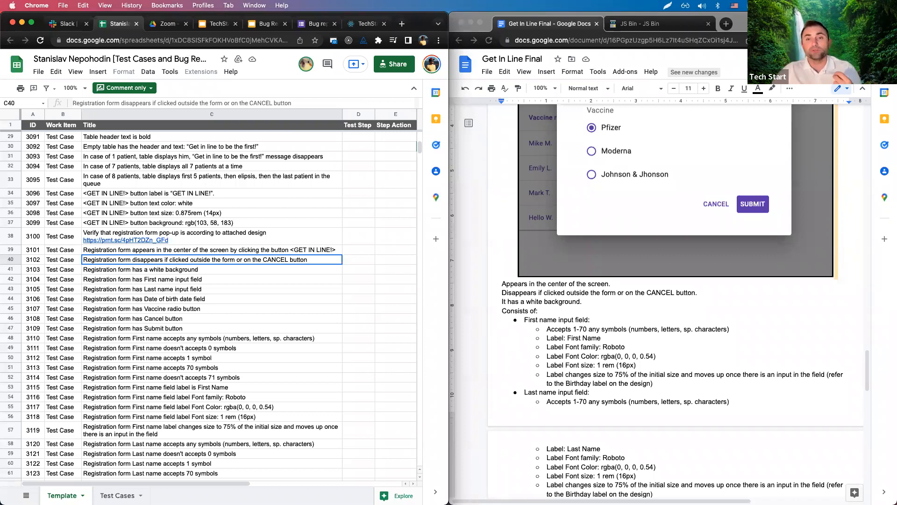
Highlight the clicked-outside and CANCEL button conditions in the spec's disappearing rule.
left_click(554, 293)
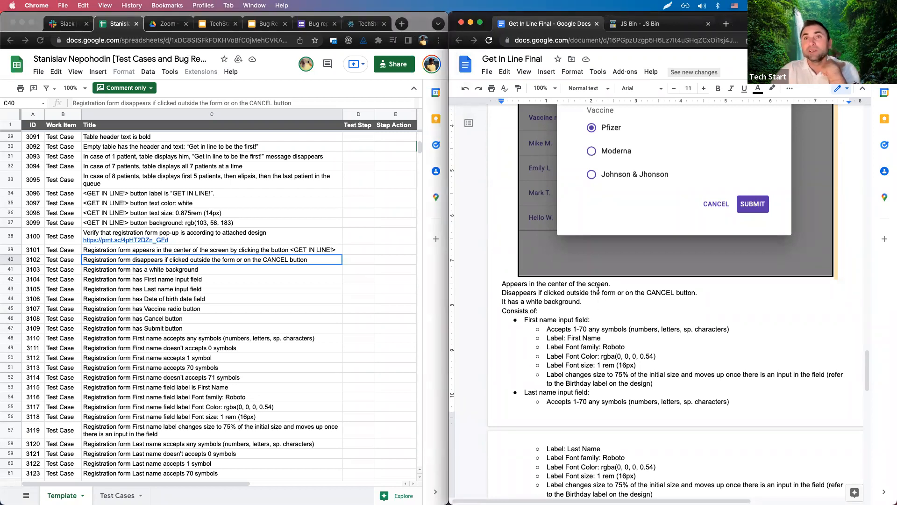
left_click_drag(644, 292, 718, 291)
left_click_drag(556, 293, 593, 293)
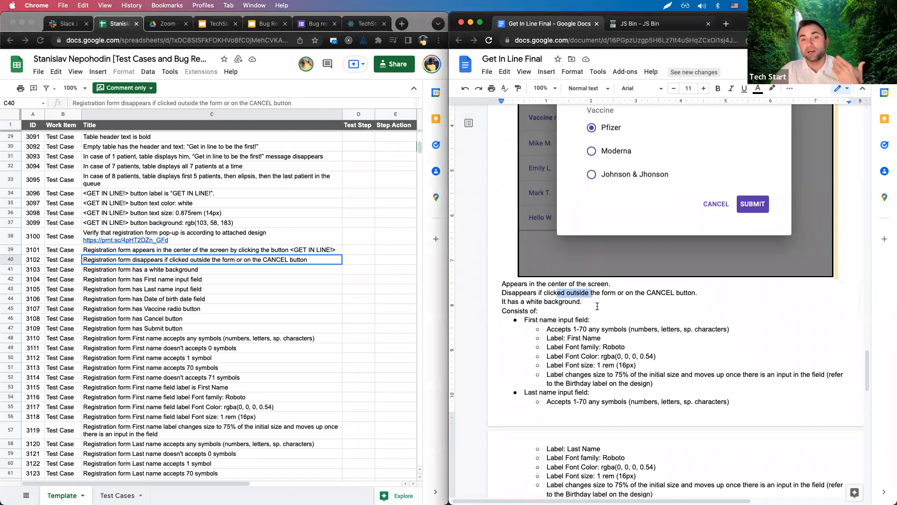
left_click_drag(646, 292, 680, 293)
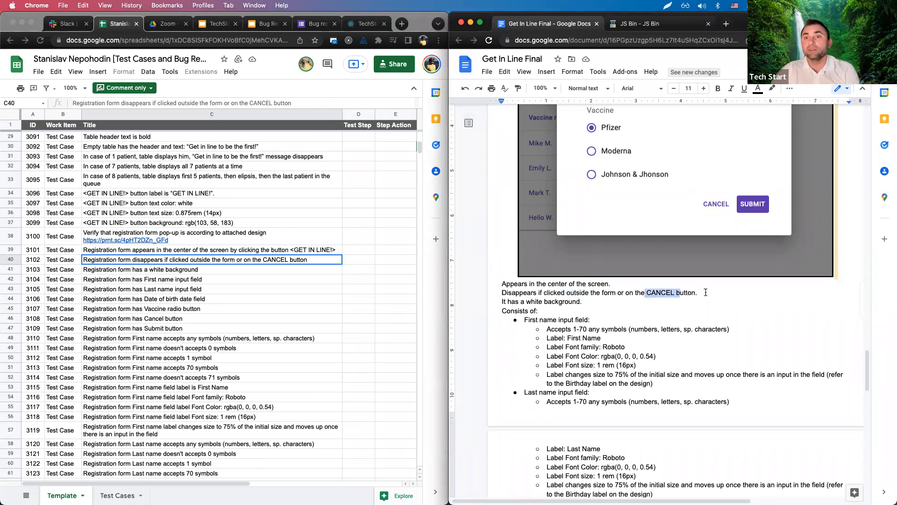
left_click(699, 293)
left_click(493, 293, "shift")
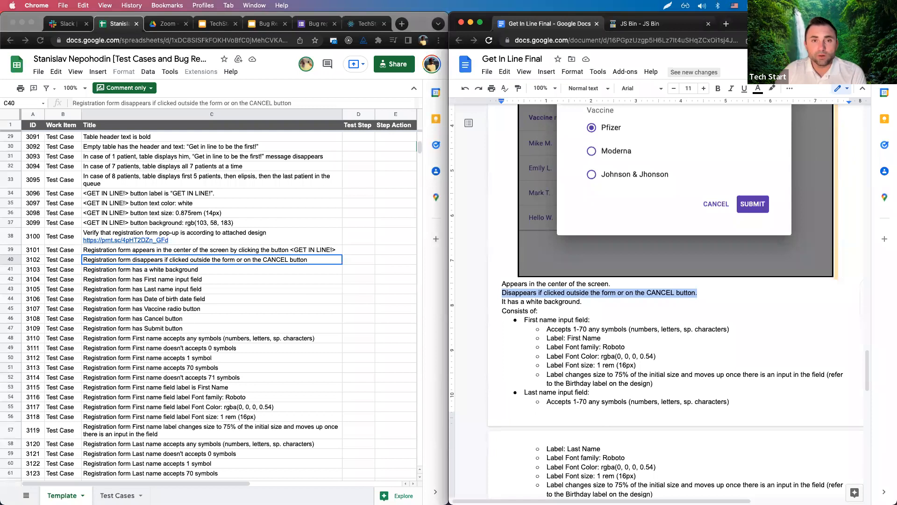
Select the First name length test cases C49:C52 (0, 1, 70, 71 symbols).
left_click(330, 328)
scroll(278, 326, "down", 4)
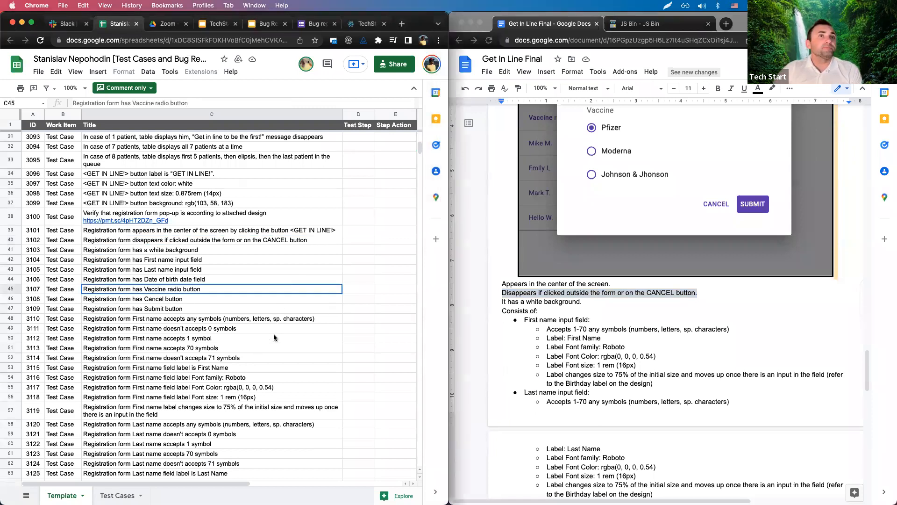
left_click(199, 282)
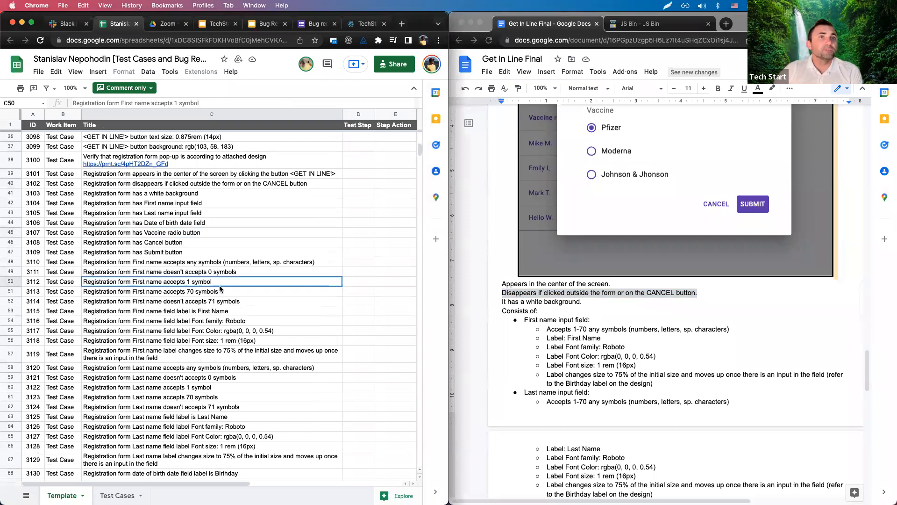
scroll(601, 353, "down", 10)
scroll(600, 360, "up", 2)
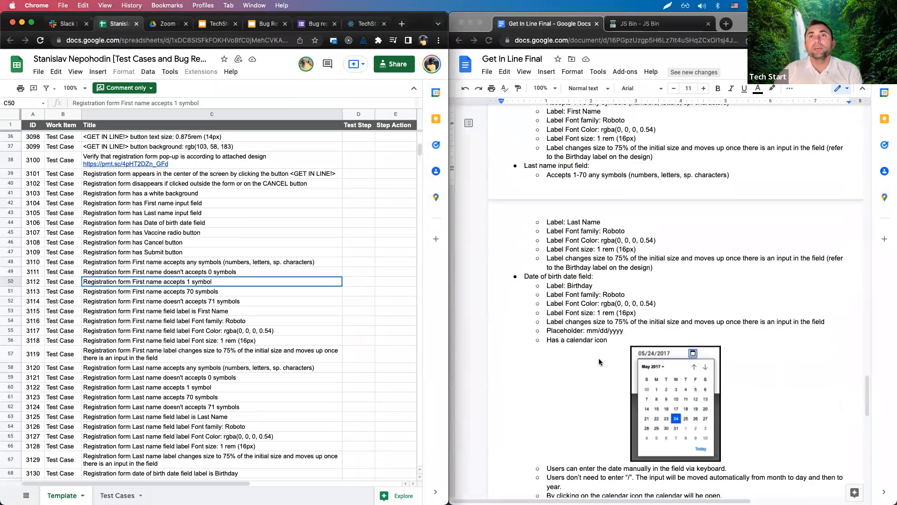
left_click(175, 261)
left_click_drag(194, 274, 211, 307)
left_click(232, 302)
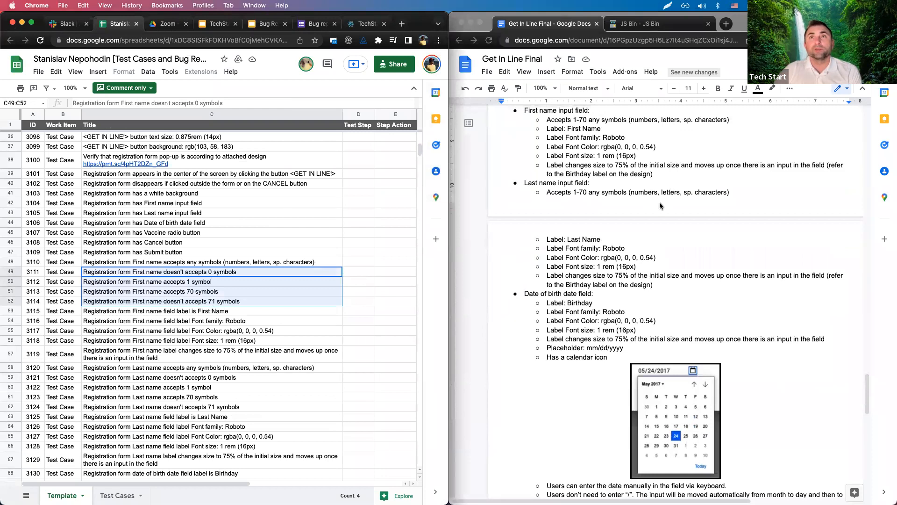
Flip between the JS Bin and spec tabs, then reselect the boundary cases in the sheet.
left_click(633, 24)
left_click(581, 27)
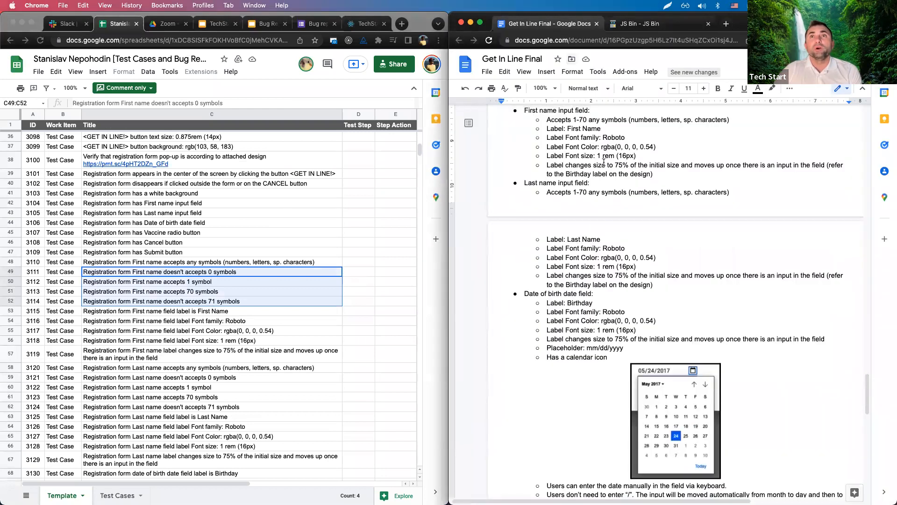
left_click(635, 27)
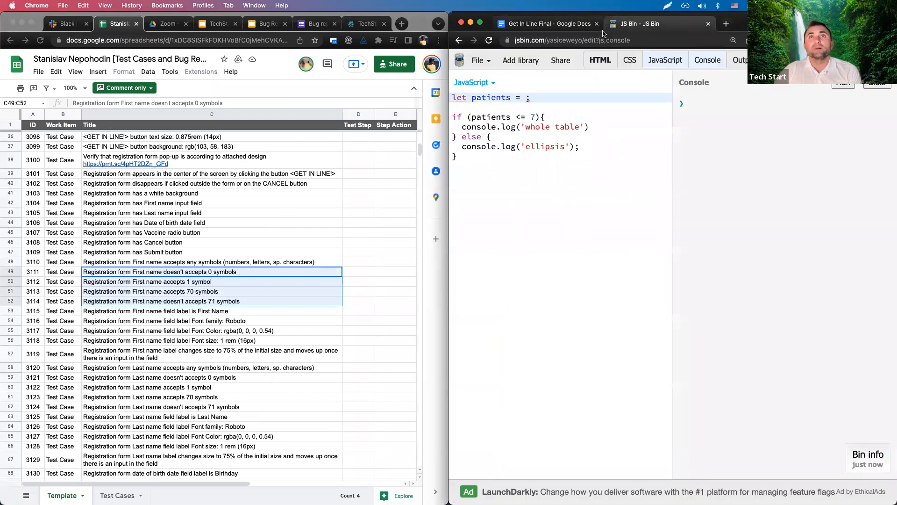
left_click(587, 27)
left_click(210, 286)
left_click_drag(203, 275, 209, 304)
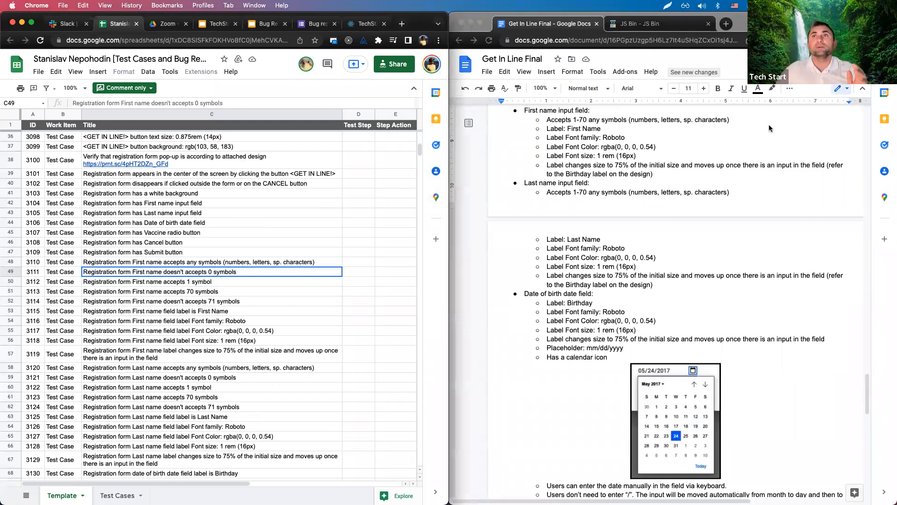
Search Google for 'paint' online tools in a new tab.
left_click(725, 24)
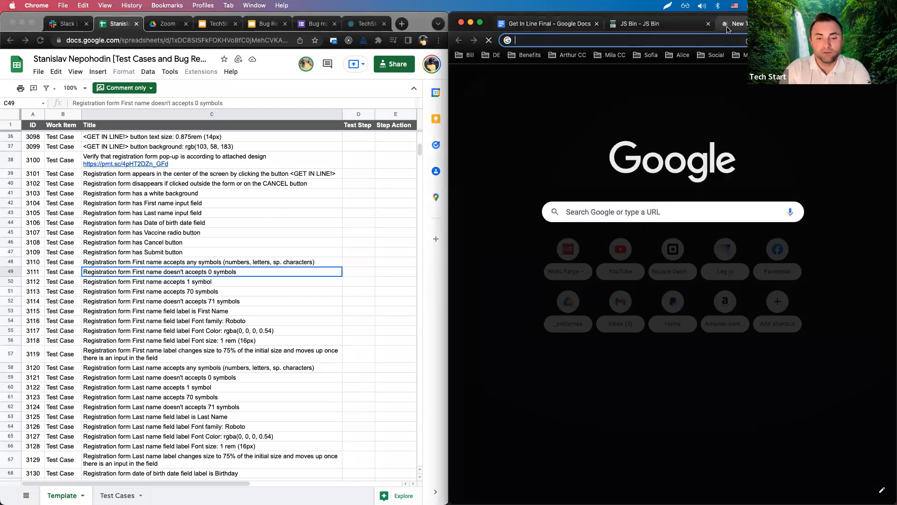
type("paint online")
key("Return")
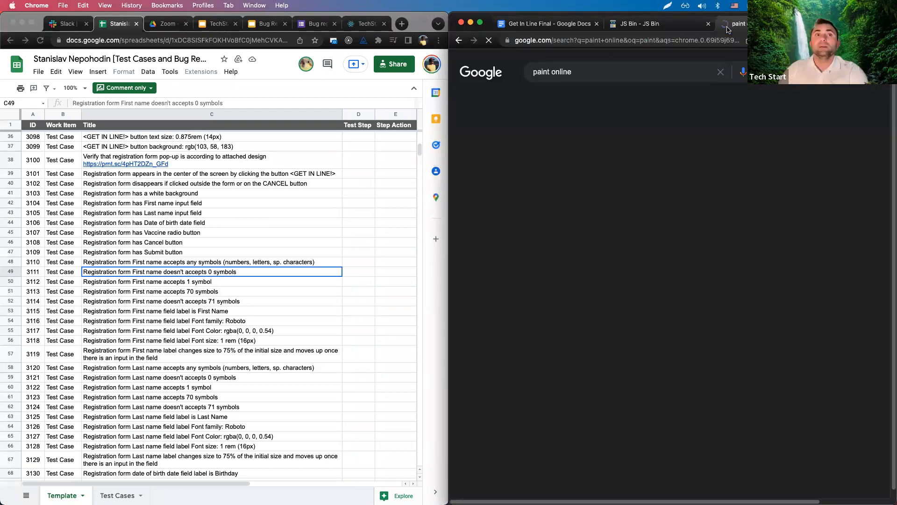
Highlight the '1-70' range in the spec's First name rule, then return to the paint results.
left_click(560, 28)
scroll(598, 220, "up", 3)
left_click(575, 198)
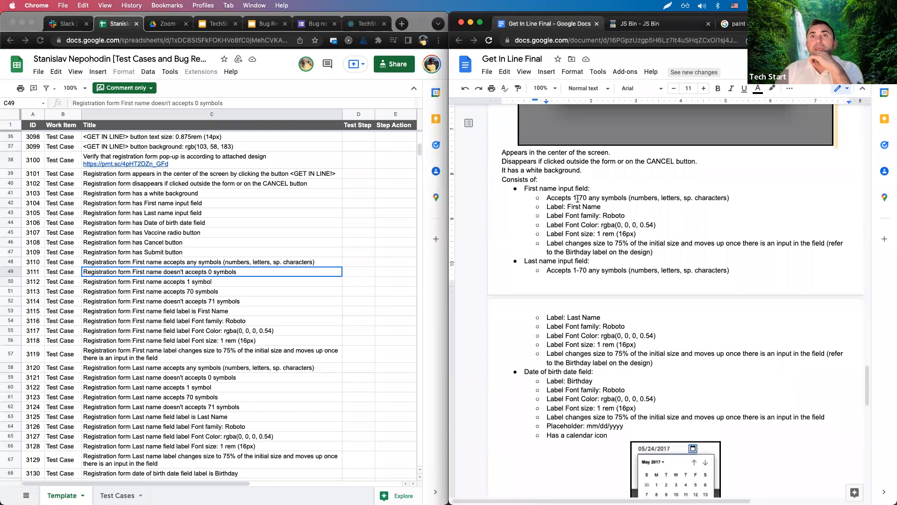
left_click_drag(573, 198, 587, 198)
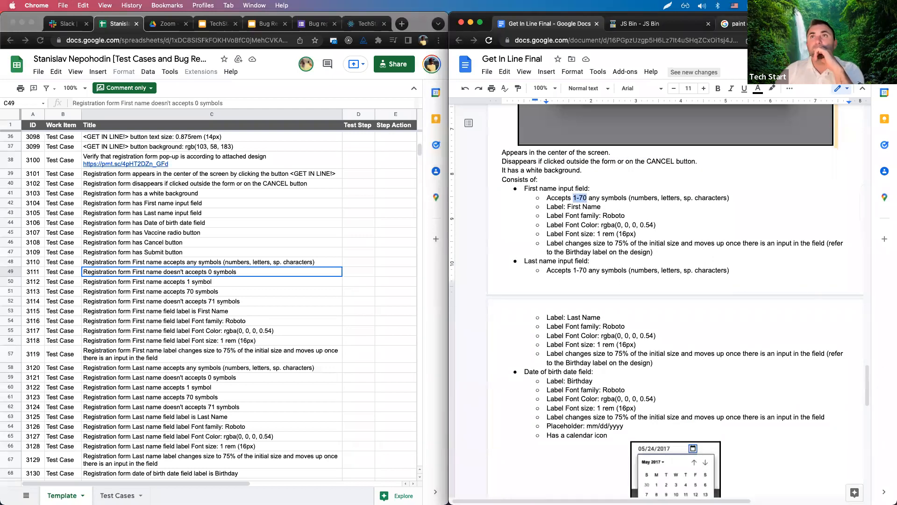
scroll(615, 161, "up", 5)
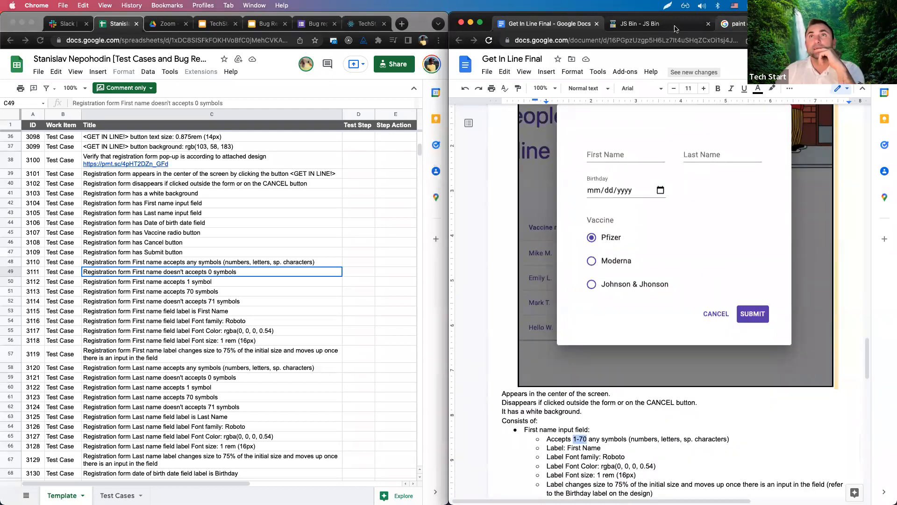
left_click(640, 23)
left_click(738, 23)
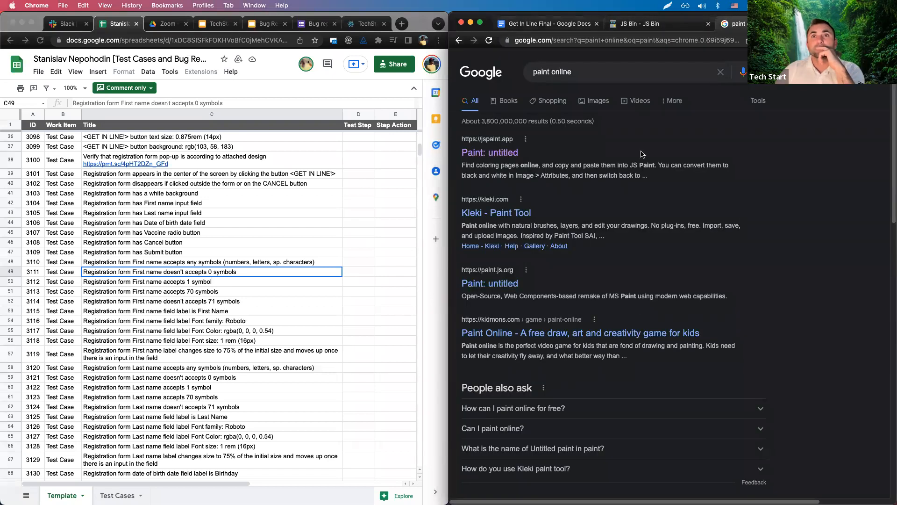
Open JS Paint and draw a number line with a circle and several marked points.
left_click(493, 153)
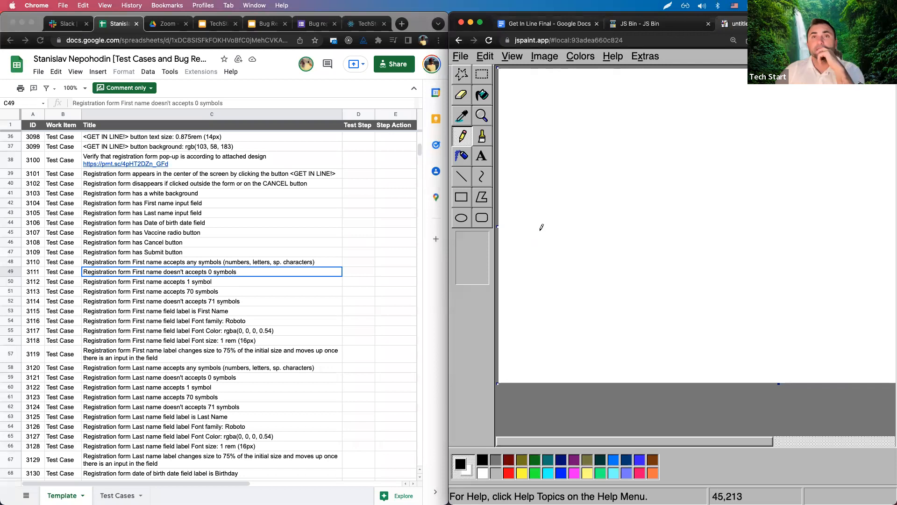
left_click_drag(539, 229, 713, 230)
left_click_drag(788, 224, 801, 227)
mouse_move(550, 213)
left_mouse_down()
mouse_move(541, 222)
mouse_move(552, 218)
mouse_move(560, 243)
mouse_move(530, 242)
mouse_move(578, 223)
left_mouse_up()
left_click(628, 222)
left_click(648, 222)
left_click(655, 222)
left_click(678, 220)
Draw the 70|71 boundary line, write '71...', and label the middle range 'accept'.
mouse_move(706, 204)
left_mouse_down()
mouse_move(720, 224)
mouse_move(736, 209)
mouse_move(746, 284)
left_mouse_up()
mouse_move(761, 205)
left_mouse_down()
mouse_move(766, 220)
mouse_move(780, 221)
mouse_move(775, 254)
mouse_move(822, 249)
left_mouse_up()
left_click(795, 218)
left_click(826, 218)
left_click(815, 219)
left_click(805, 218)
mouse_move(596, 245)
left_mouse_down()
mouse_move(636, 259)
mouse_move(664, 247)
mouse_move(697, 250)
mouse_move(701, 265)
left_mouse_up()
left_click_drag(691, 259, 713, 257)
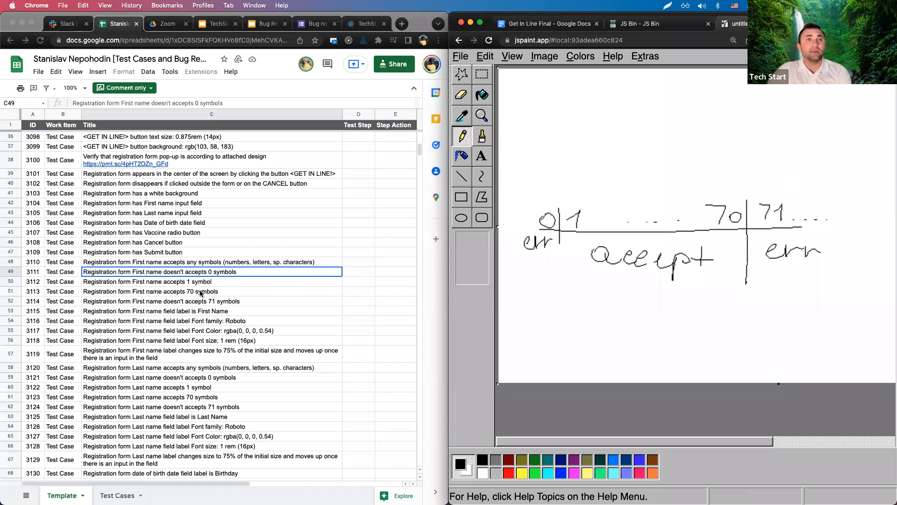
Select the four 0/1/70/71 symbol test cases in rows 49–52, then return to the spec.
left_click(201, 284)
left_click_drag(201, 273, 222, 304)
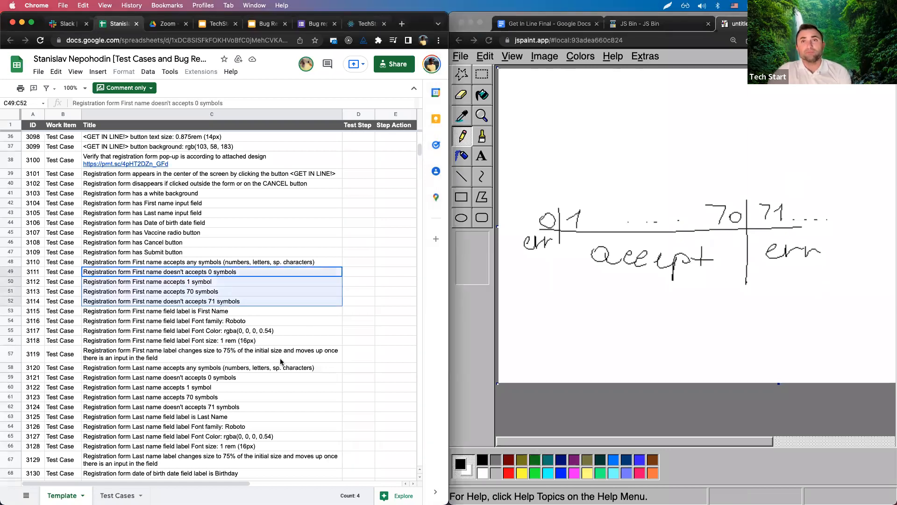
scroll(281, 361, "down", 10)
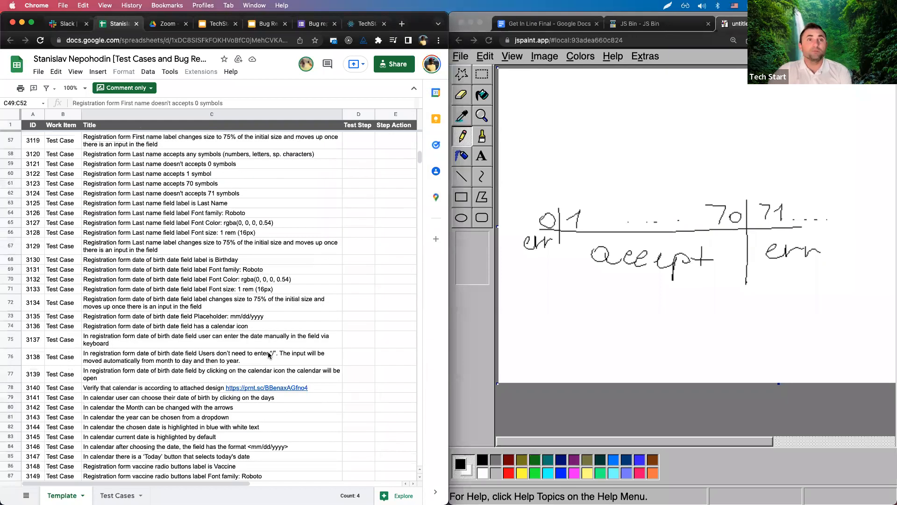
scroll(268, 355, "up", 2)
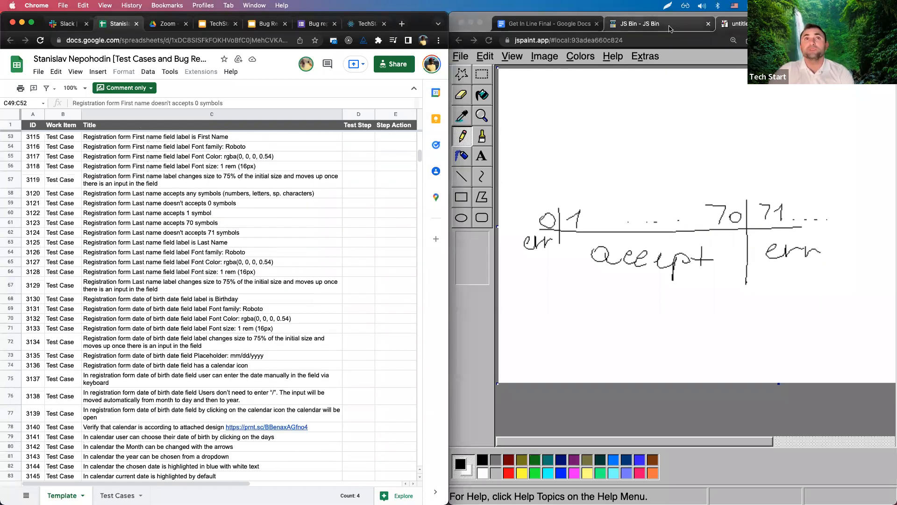
left_click(542, 25)
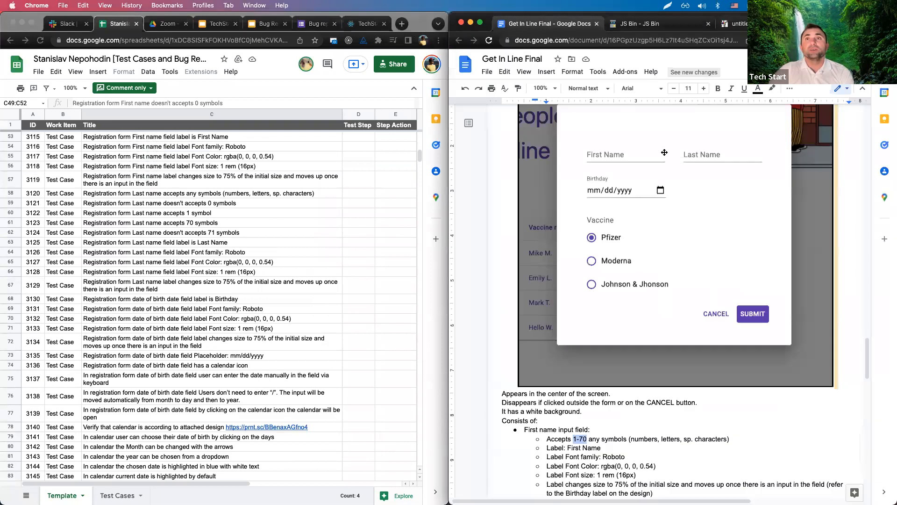
In the spec, highlight the CANCEL form-closing line and the First name '1-70' symbol limit.
scroll(665, 248, "down", 1)
scroll(511, 243, "down", 3)
left_click(510, 243)
left_click_drag(502, 226, 708, 226)
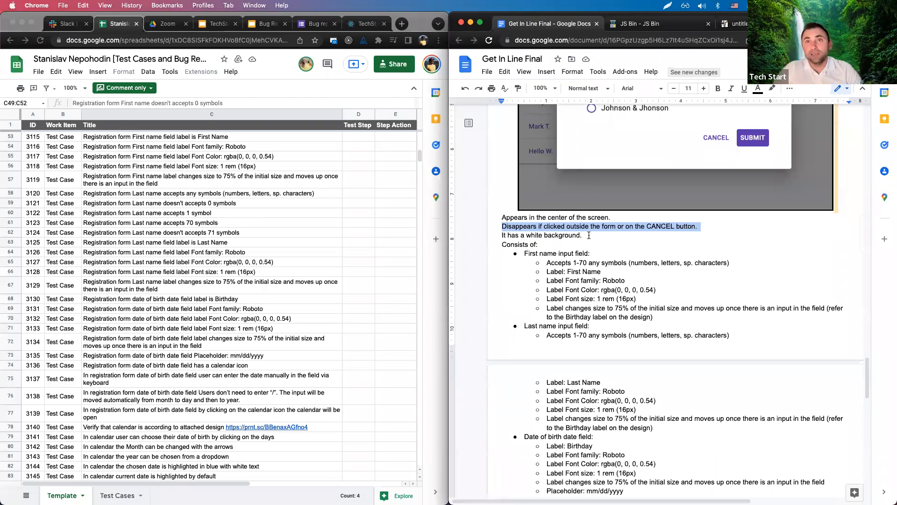
left_click_drag(574, 262, 586, 263)
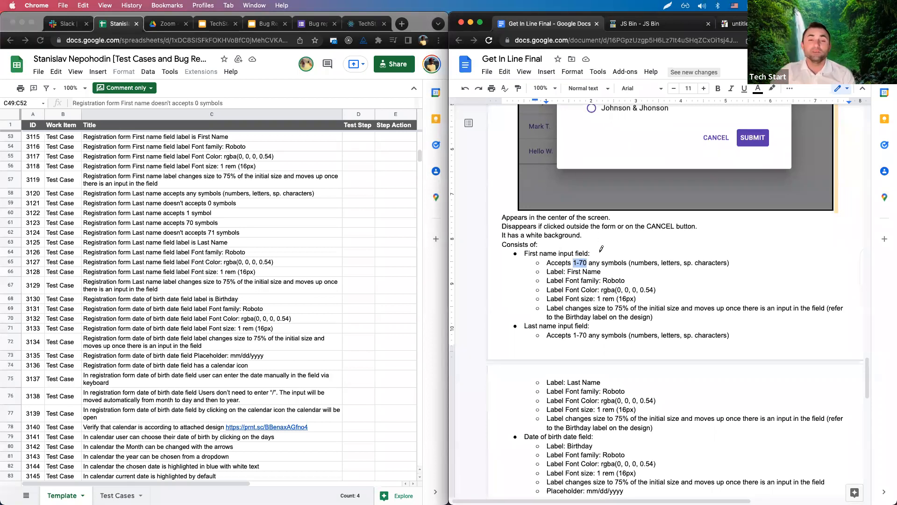
left_click(737, 23)
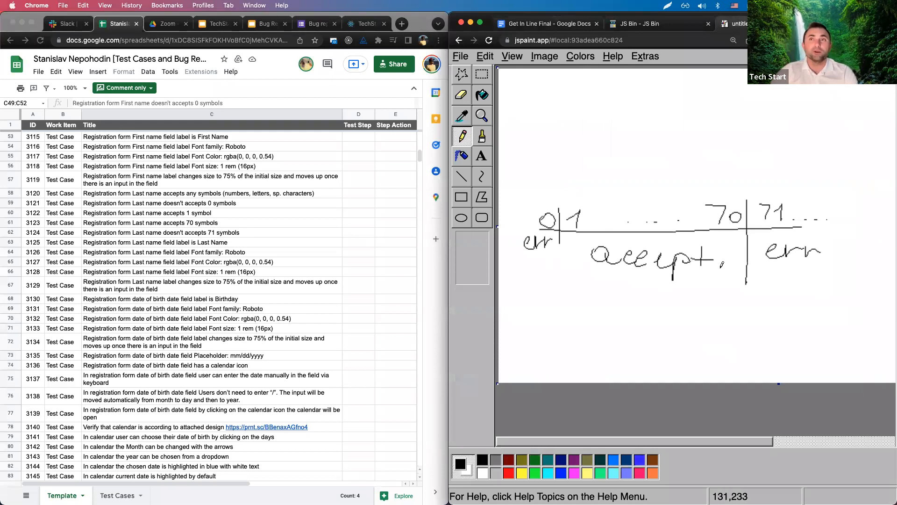
Extend the 0|1 divider down past err and accept, then open the template test-case spreadsheet.
left_click_drag(562, 208, 560, 267)
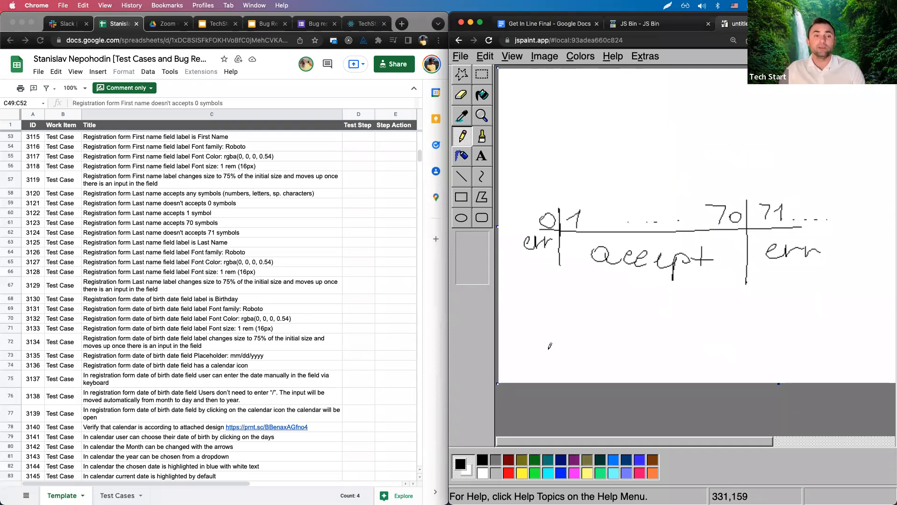
left_click(167, 120)
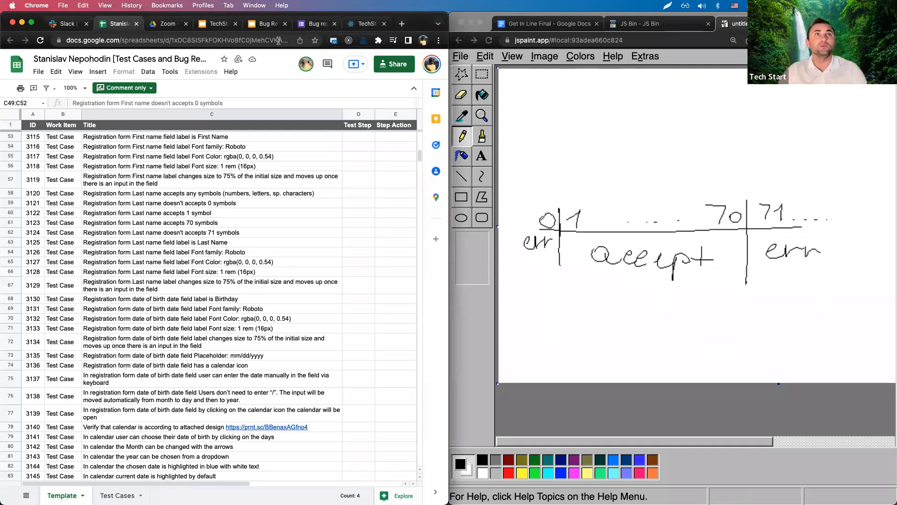
left_click(138, 56)
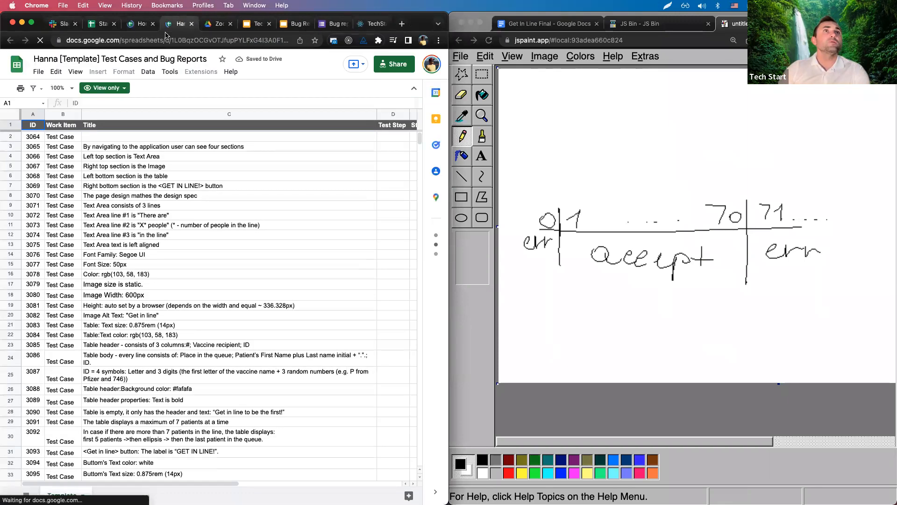
Close the template sheet and copy the student's name from their test-case sheet title.
key("super+w")
left_click(141, 26)
left_click(104, 25)
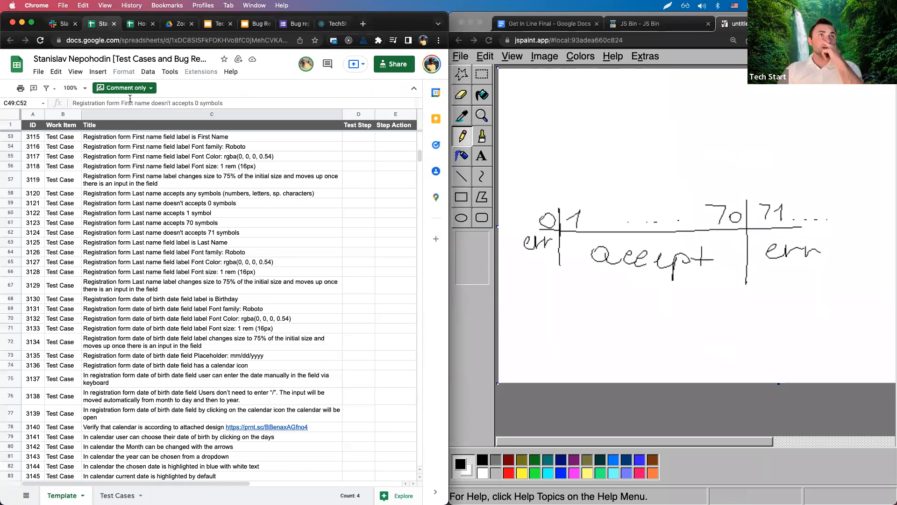
left_click_drag(33, 59, 114, 59)
key("super+c")
Paste the name into Homeworks B4 and fill 'done' down from C3 to C4.
left_click(153, 24)
left_click(92, 161)
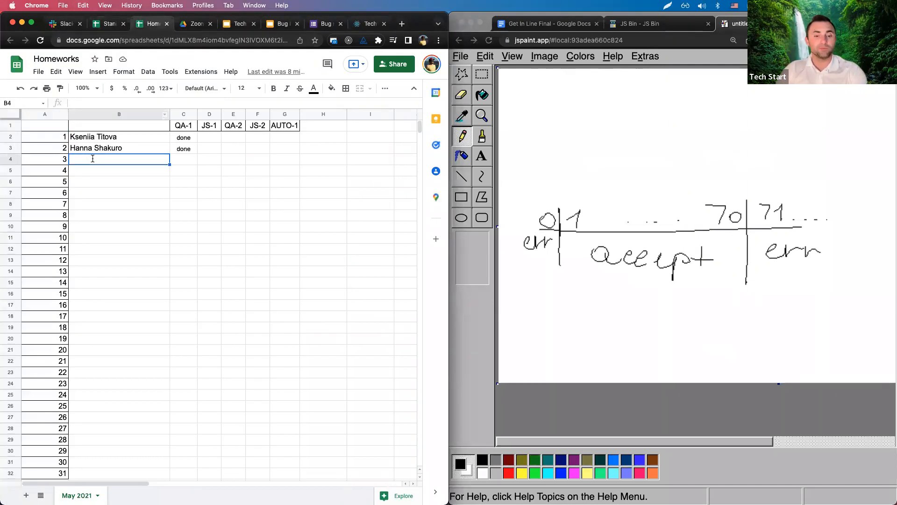
key("super+v")
left_click(185, 150)
left_click_drag(198, 153, 193, 161)
left_click(178, 180)
left_click(142, 171)
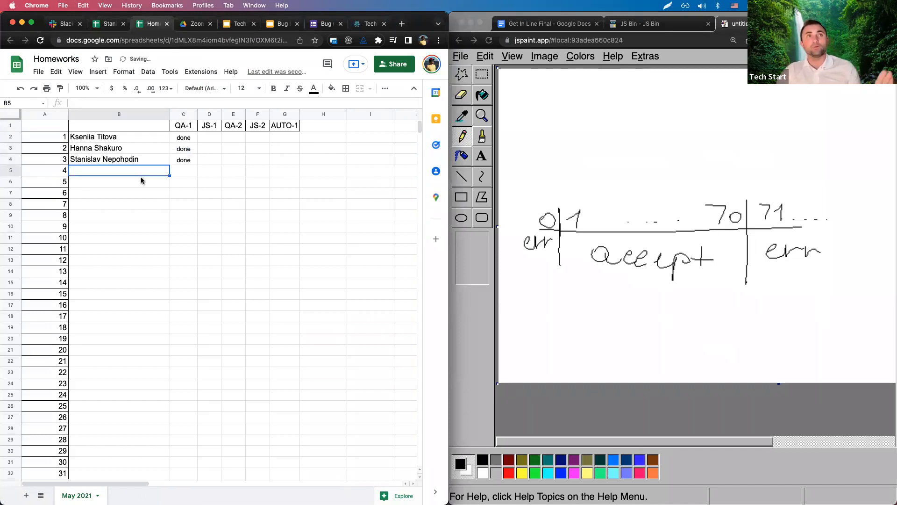
left_click(100, 24)
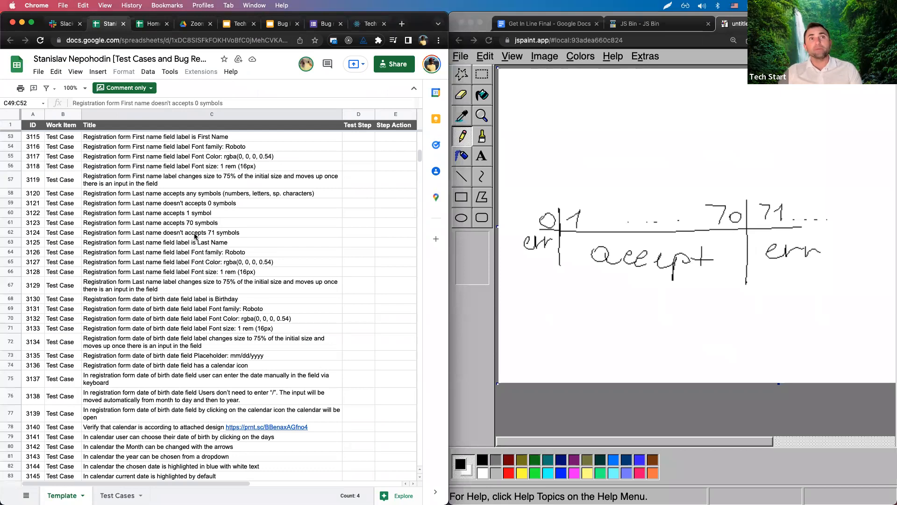
Review the Text Area test cases for 3 lines (C8) and font size (C14).
scroll(172, 287, "down", 2)
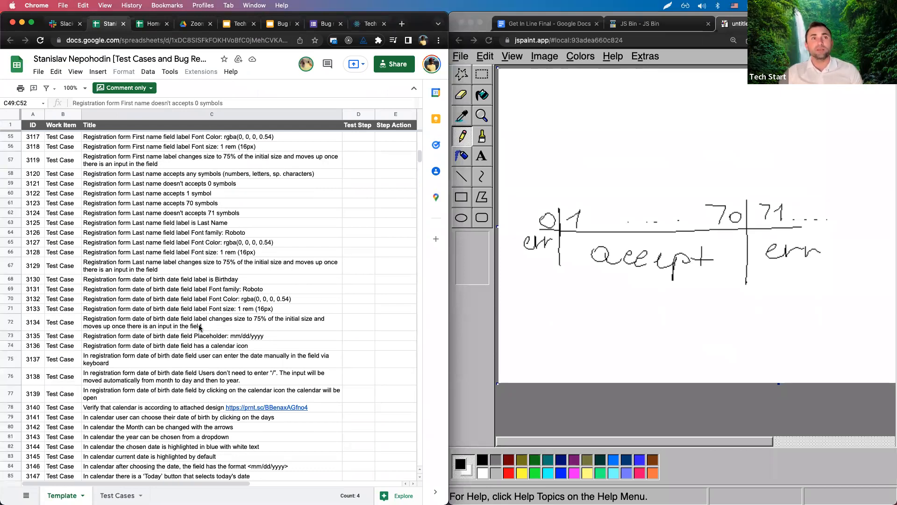
scroll(194, 319, "up", 15)
left_click(107, 198)
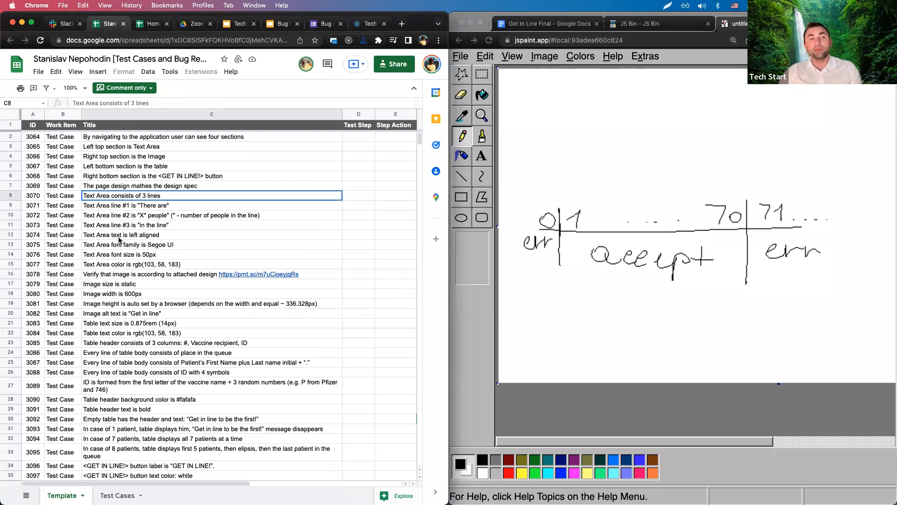
left_click(138, 255)
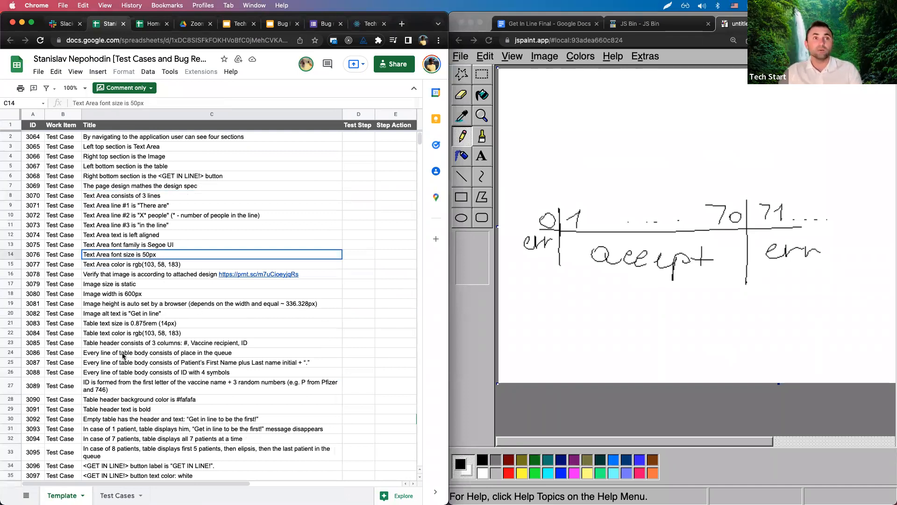
Review the table text colour (C22) and body place-in-queue (C24) test cases.
scroll(123, 356, "down", 5)
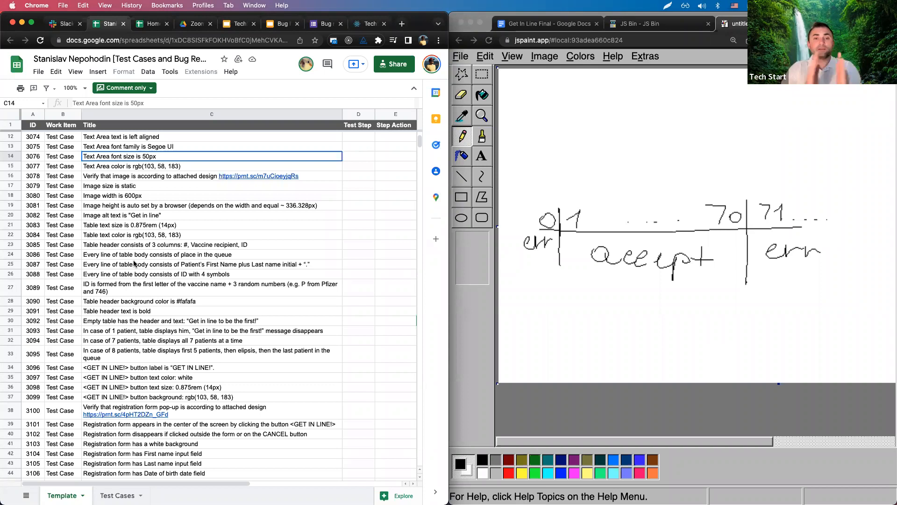
left_click(119, 238)
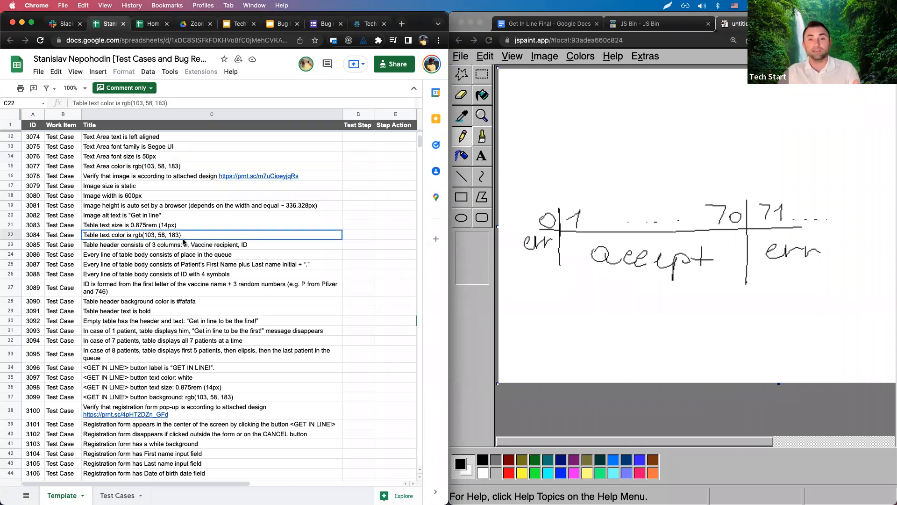
left_click(157, 255)
scroll(164, 313, "down", 3)
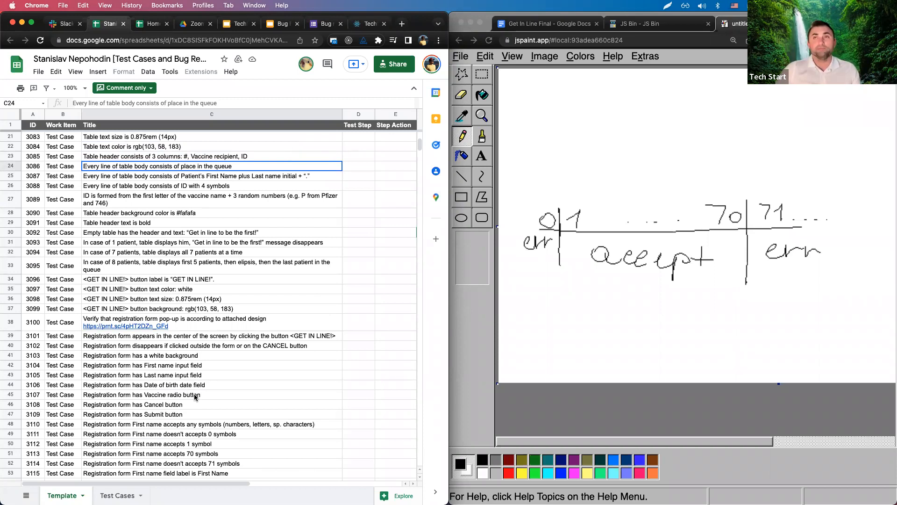
Show the patient-count JavaScript snippet in JS Bin, close it, and go to the Tech slides.
left_click(652, 29)
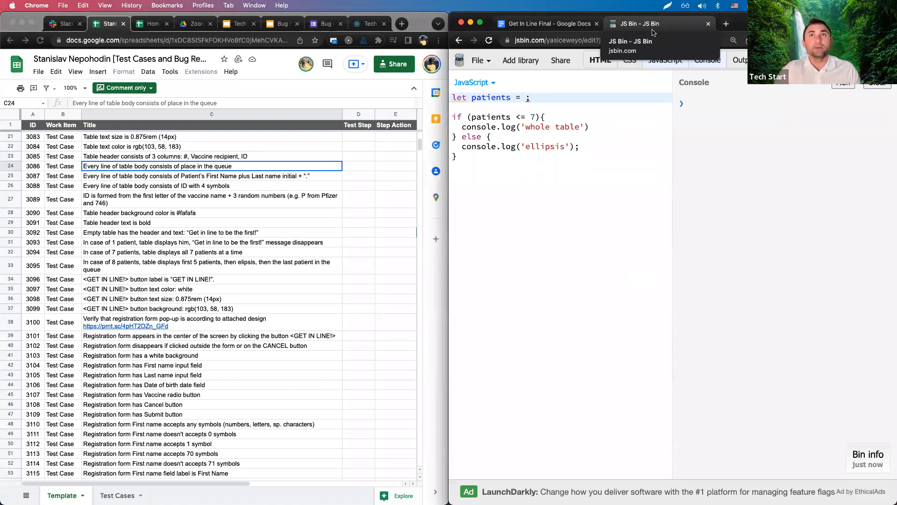
left_click(708, 25)
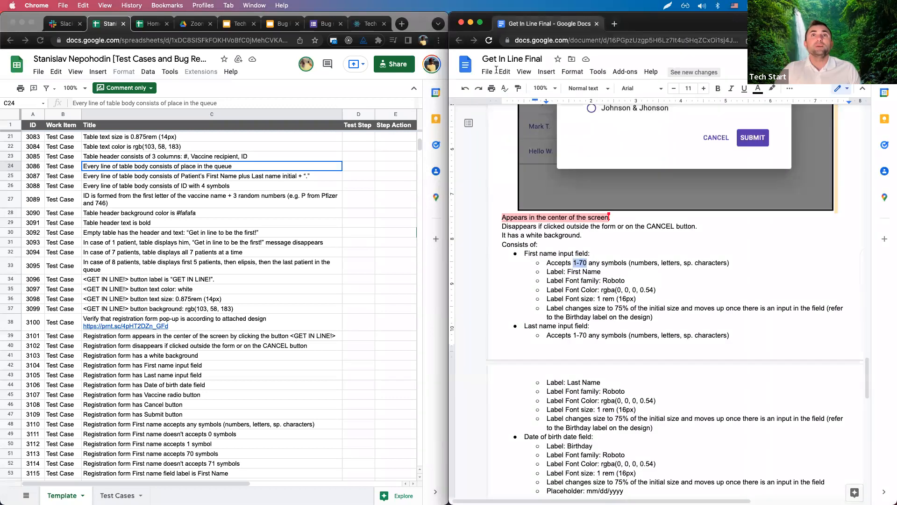
left_click(235, 27)
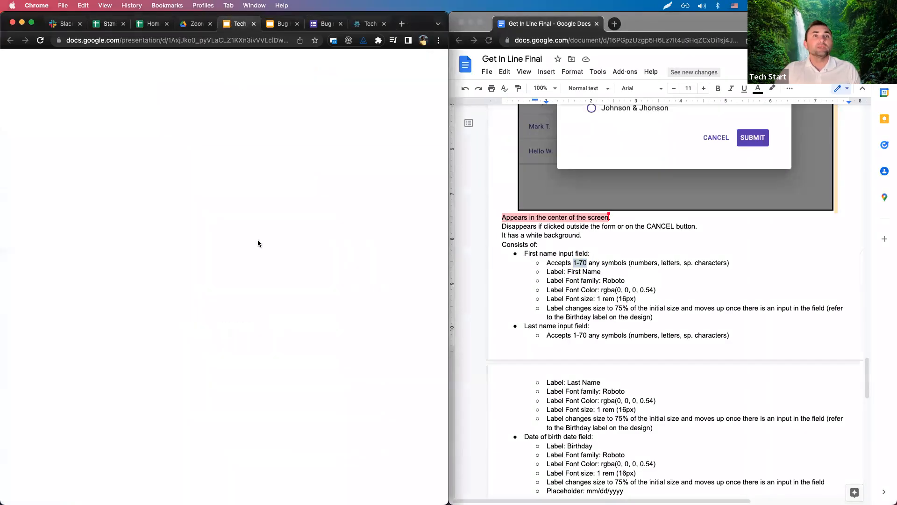
Start the TechStart Free slideshow and advance the QA slide to show Requirements.
left_click(341, 68)
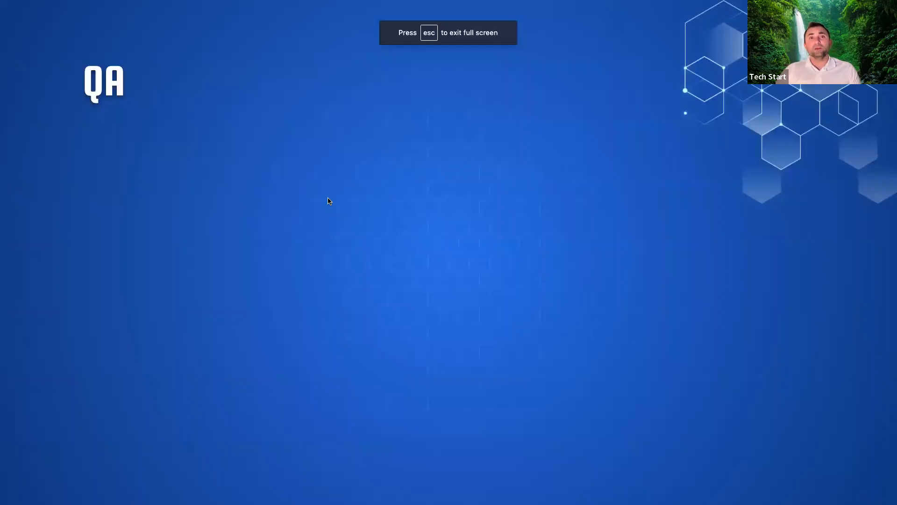
left_click(328, 198)
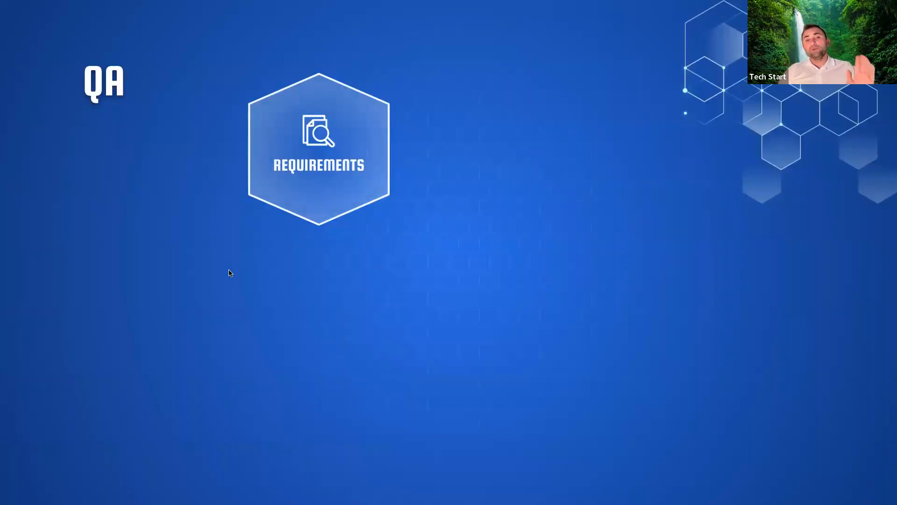
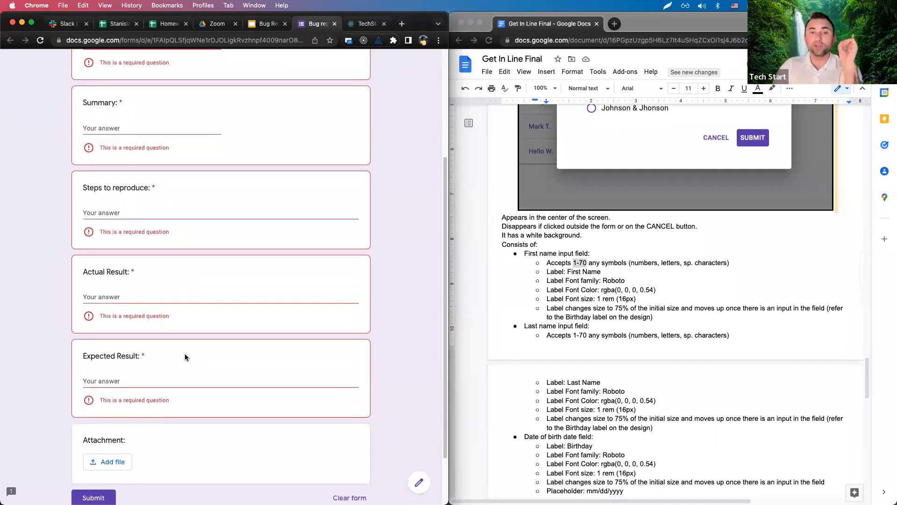
Show the Bug Reporting Homework slide listing test execution, bug form reporting and screenshot tools.
left_click(363, 24)
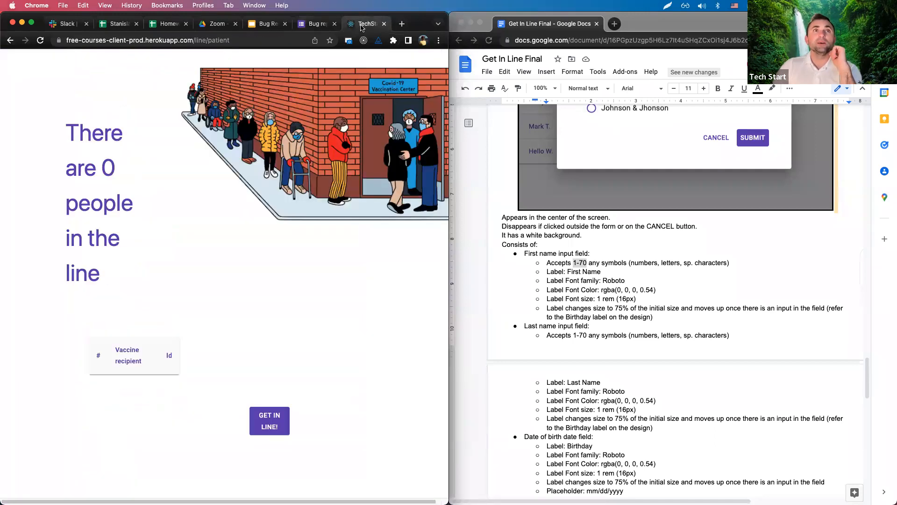
left_click(266, 24)
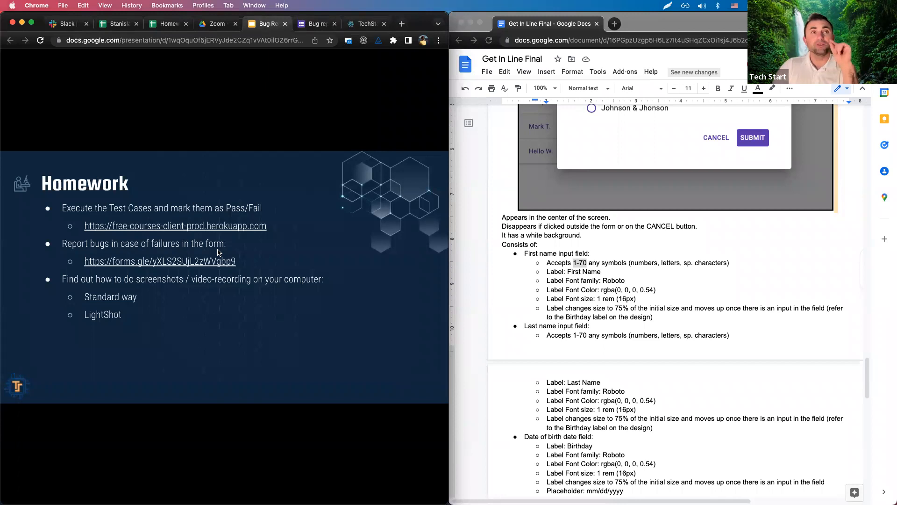
Present the Bug Reporting deck full screen, stepping back and forth through the slides, then exit.
key("super+shift+f")
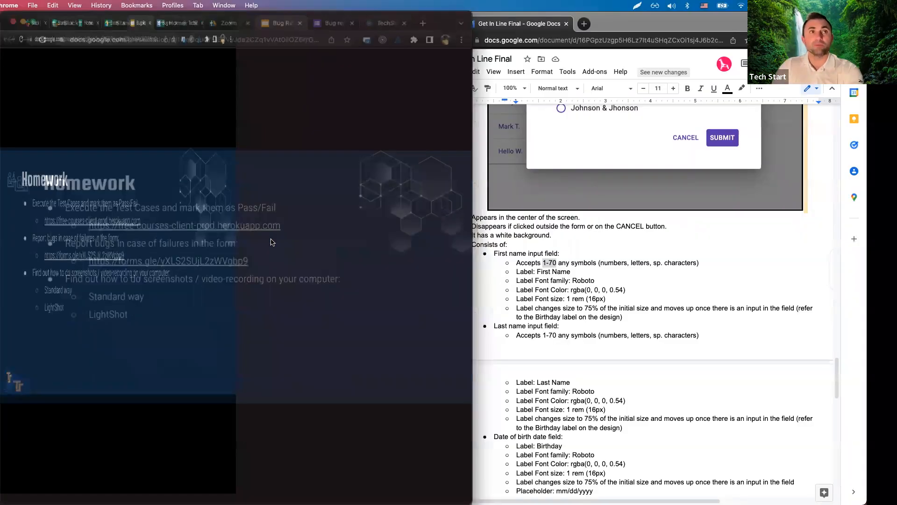
key("Left")
key("Left")
key("Left")
key("Left")
key("Left")
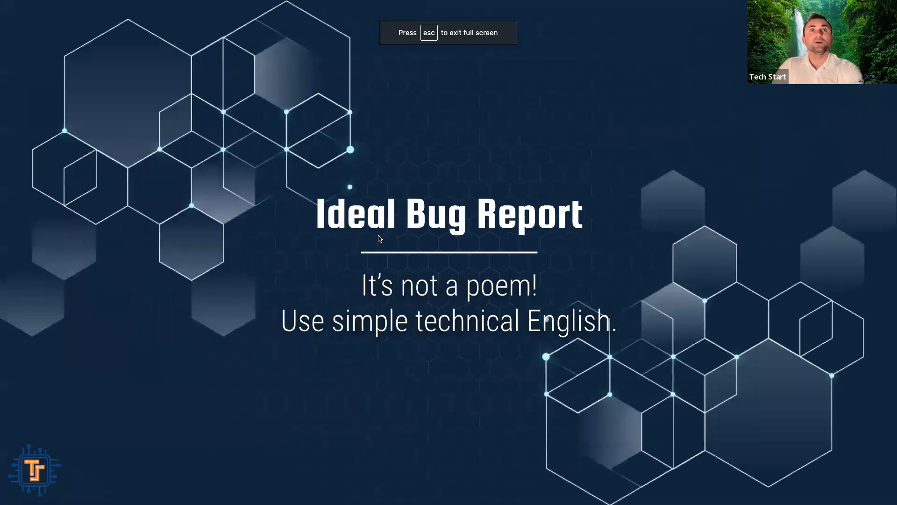
key("Left")
key("Left")
key("Right")
key("Left")
key("Right")
key("Right")
key("Right")
key("Right")
key("Left")
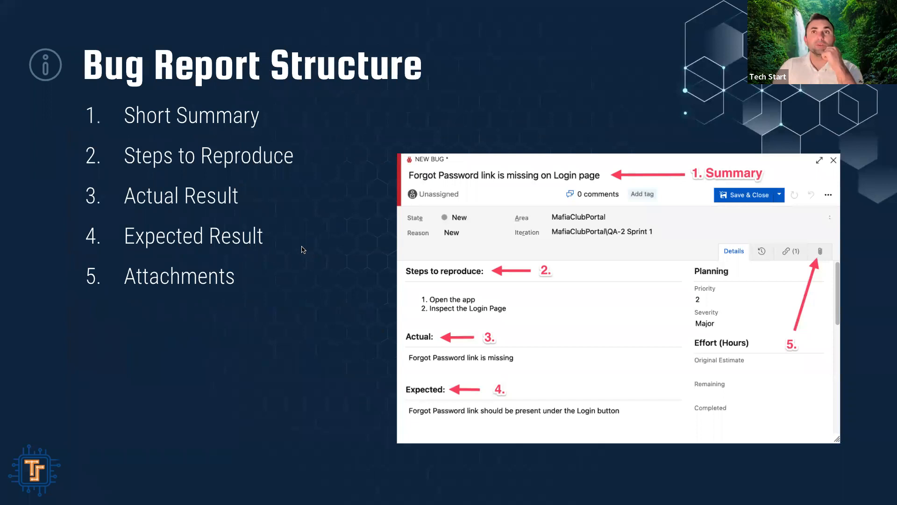
key("Escape")
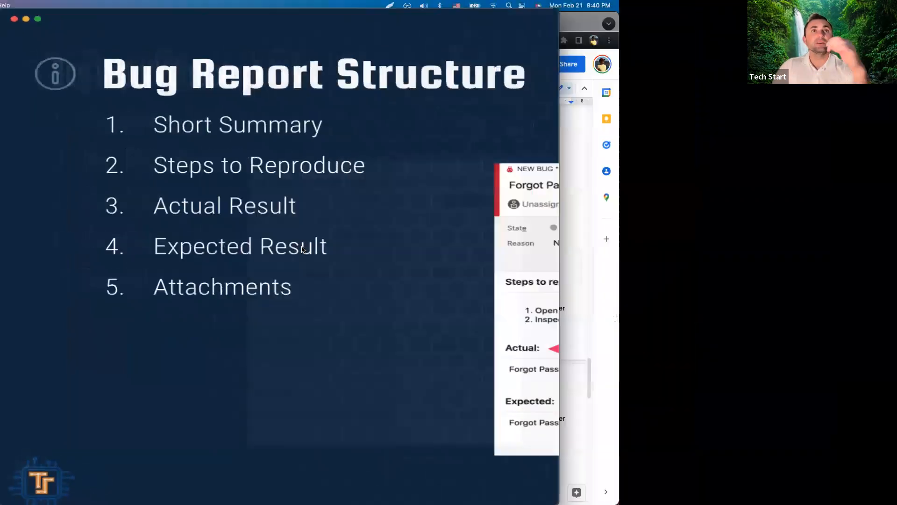
Revisit the Homework slide's Get In Line link, then show the Get In Line page maximised.
scroll(56, 280, "down", 3)
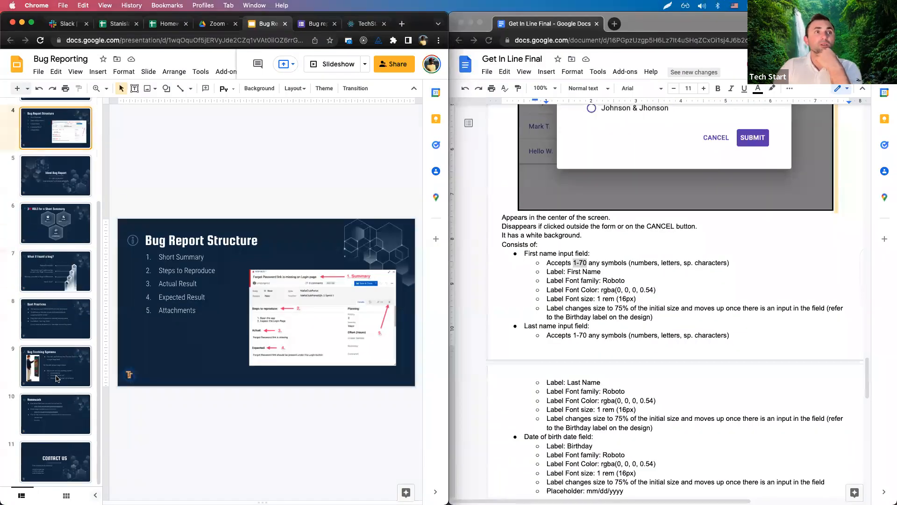
left_click(59, 459)
left_click(53, 416)
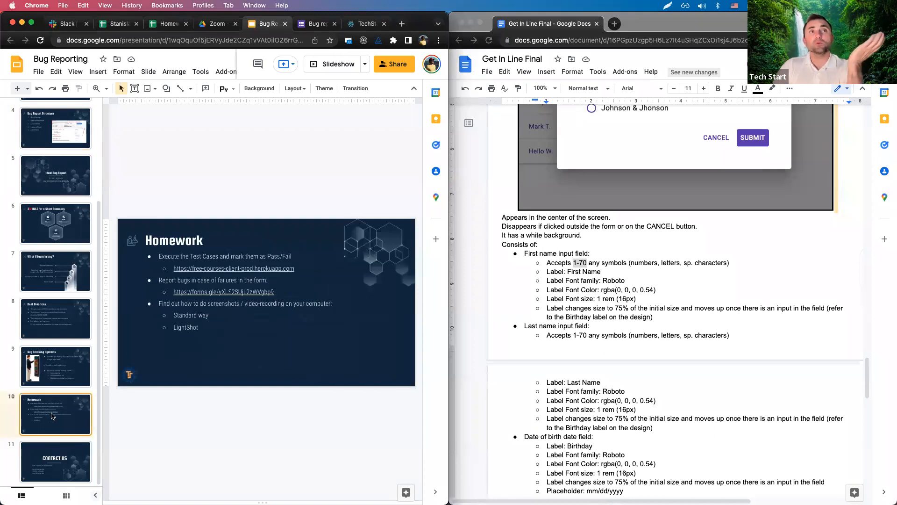
left_click(260, 270)
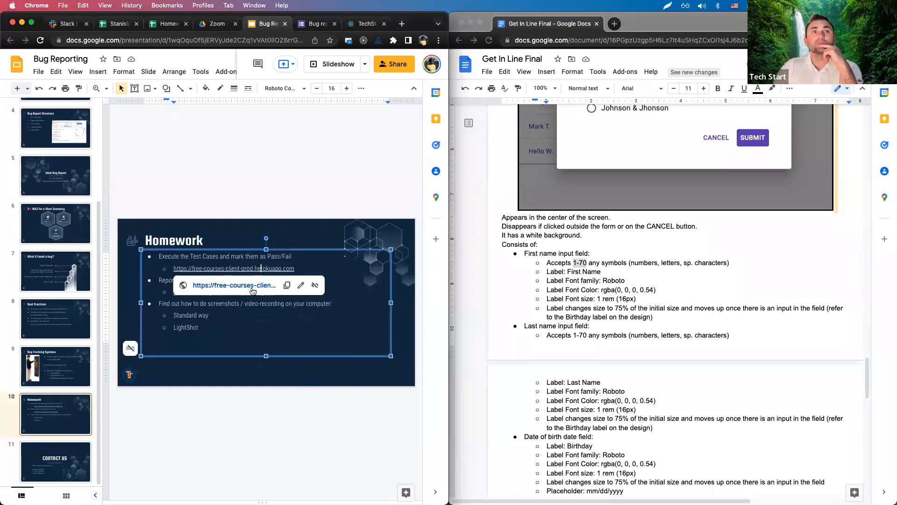
left_click(303, 247)
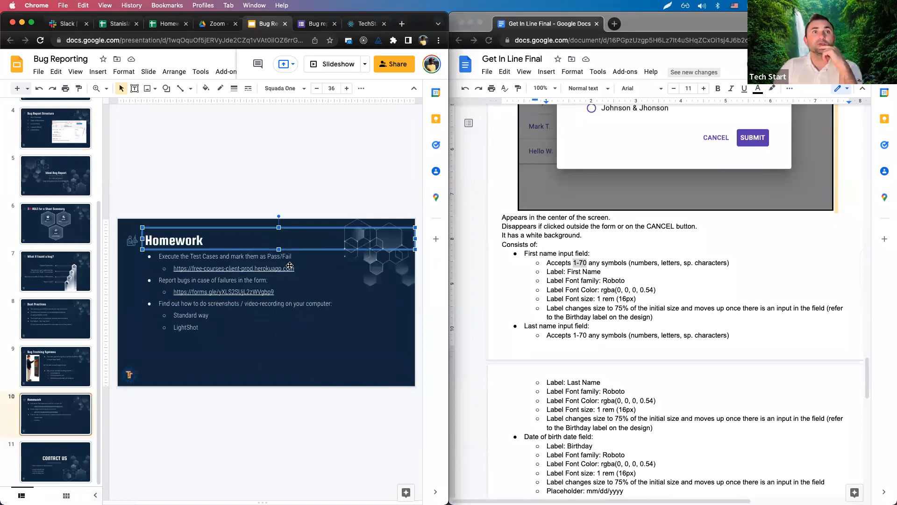
left_click(364, 23)
key("alt+super+f")
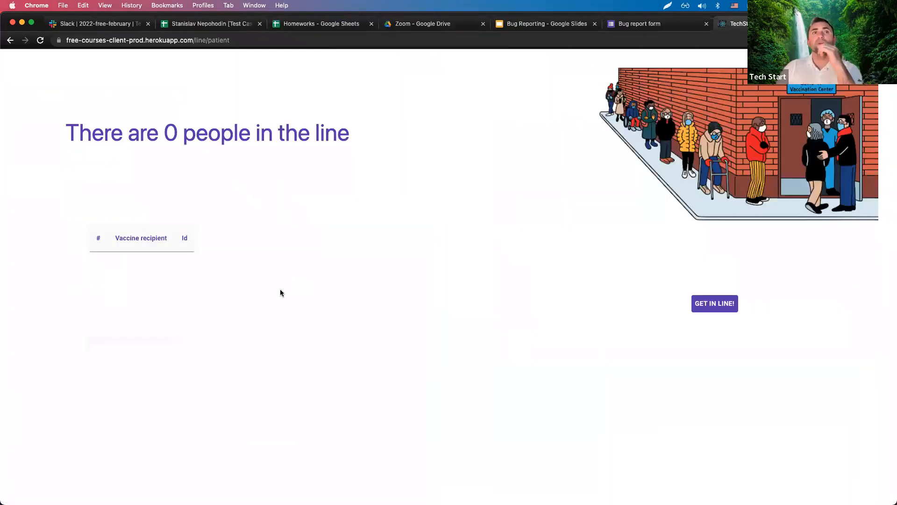
Highlight the 'There are 0 people in the line' heading, then move to the Zoom Drive folder.
left_click_drag(76, 131, 405, 225)
left_click(406, 226)
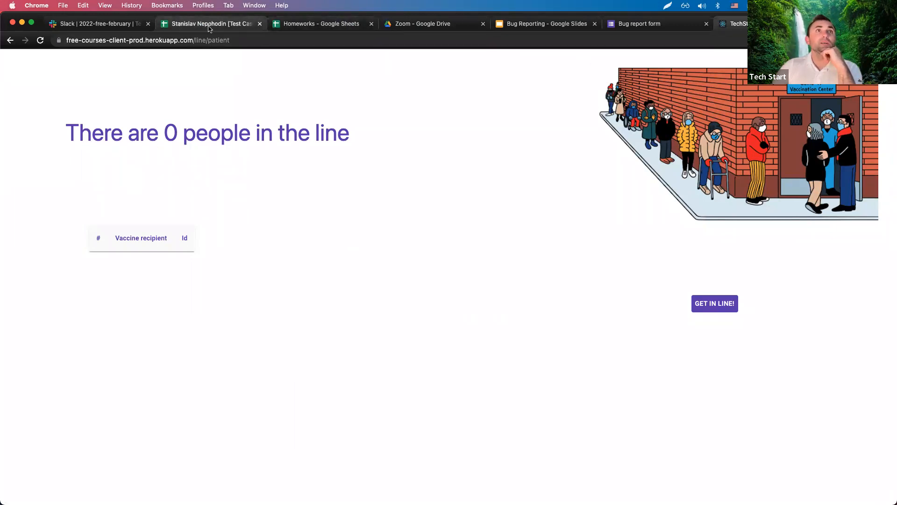
left_click(391, 29)
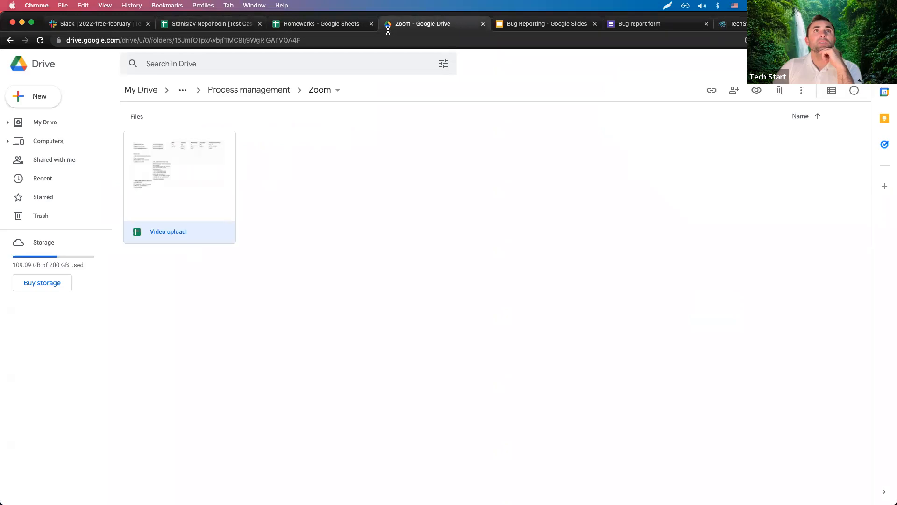
Browse _TechStart Teachers › 00_Free › QA › Get In Line and open the test cases sheet.
left_click(230, 89)
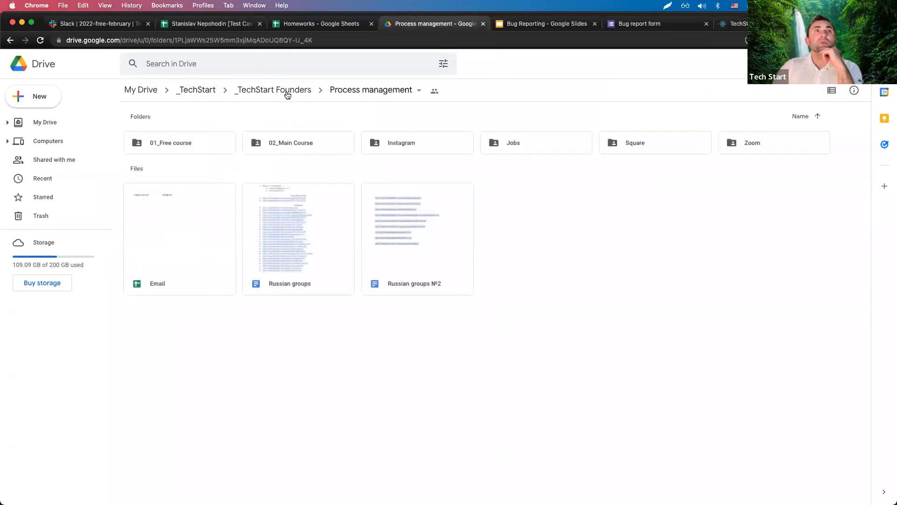
double_click(211, 146)
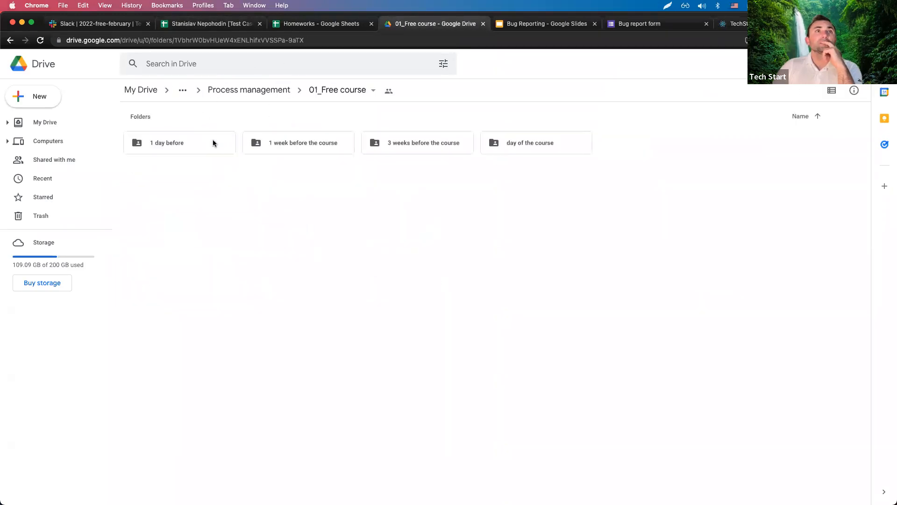
left_click(257, 93)
left_click(206, 92)
left_click(269, 143)
double_click(269, 143)
double_click(169, 144)
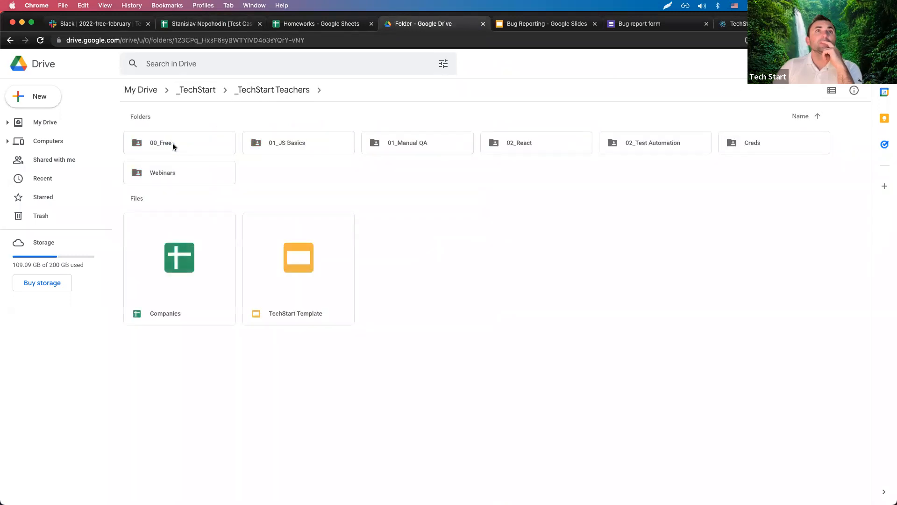
double_click(215, 145)
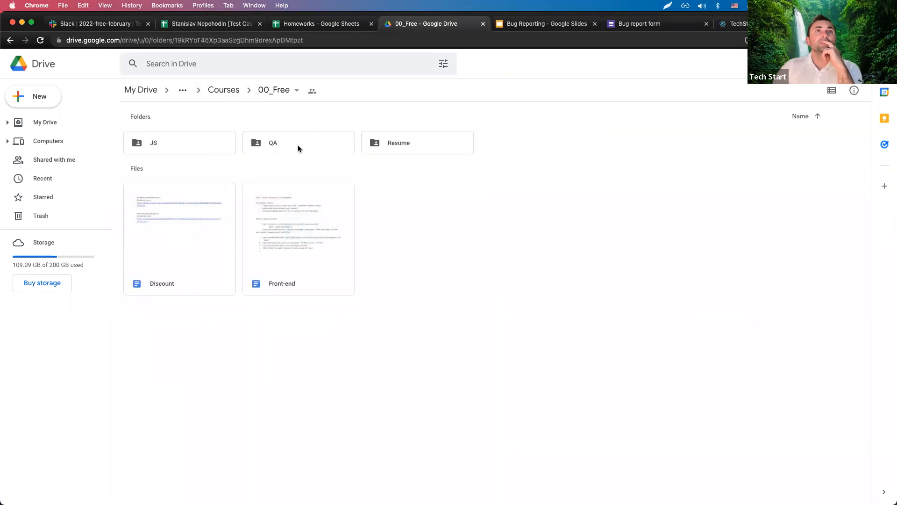
double_click(290, 146)
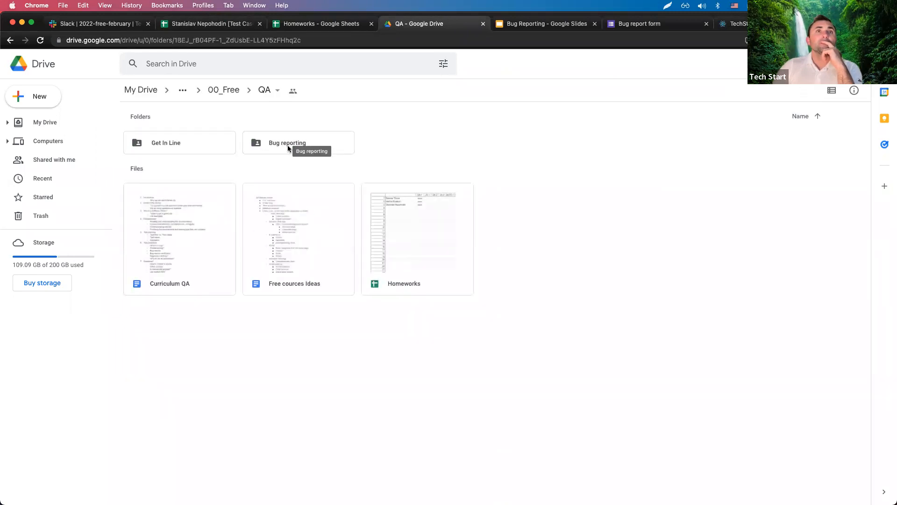
double_click(168, 142)
double_click(194, 195)
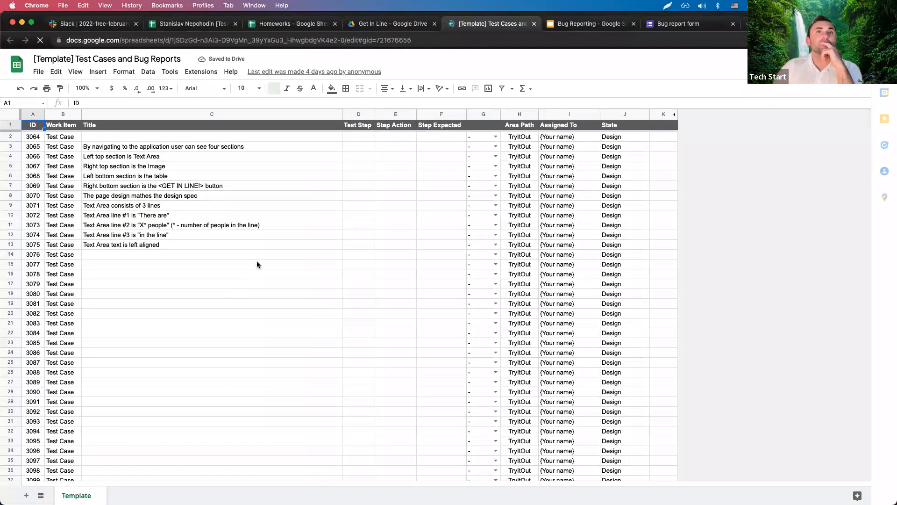
Delete the row for test case 3064 from the test case sheet.
left_click(257, 265)
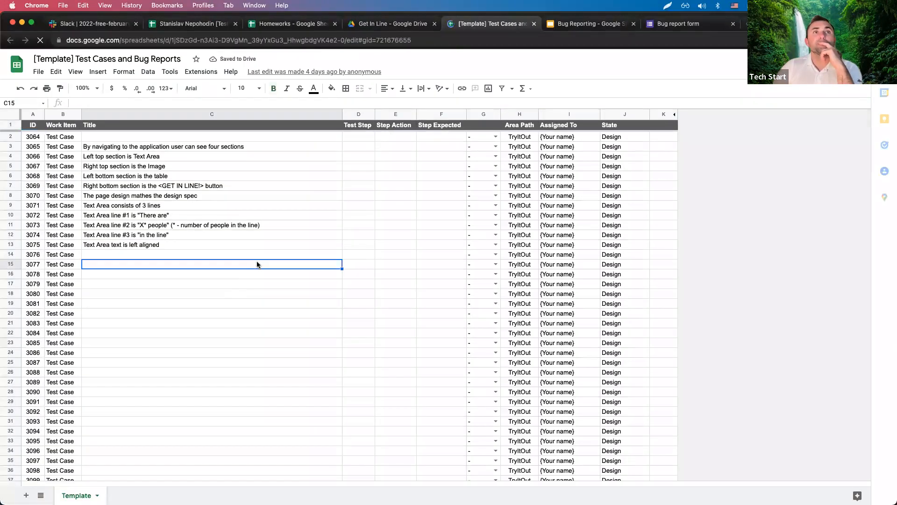
left_click(122, 147)
left_click(118, 138)
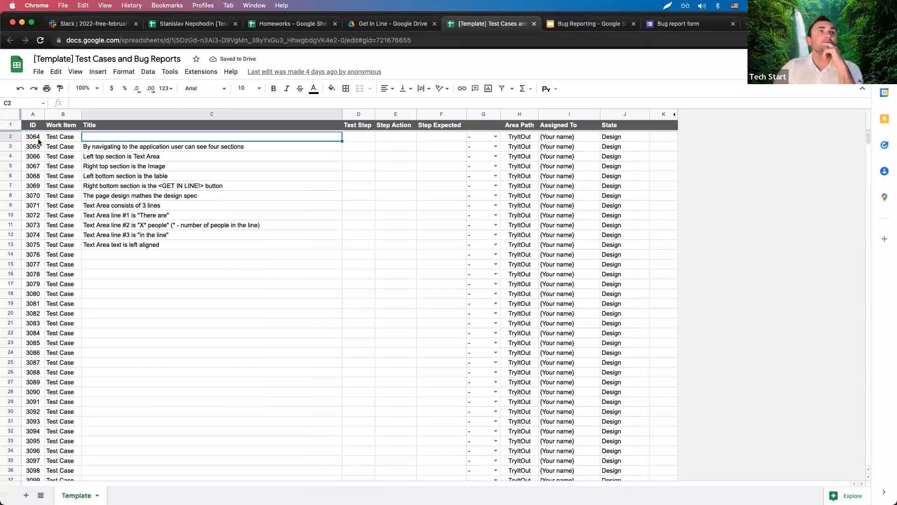
left_click(12, 138)
right_click(11, 138)
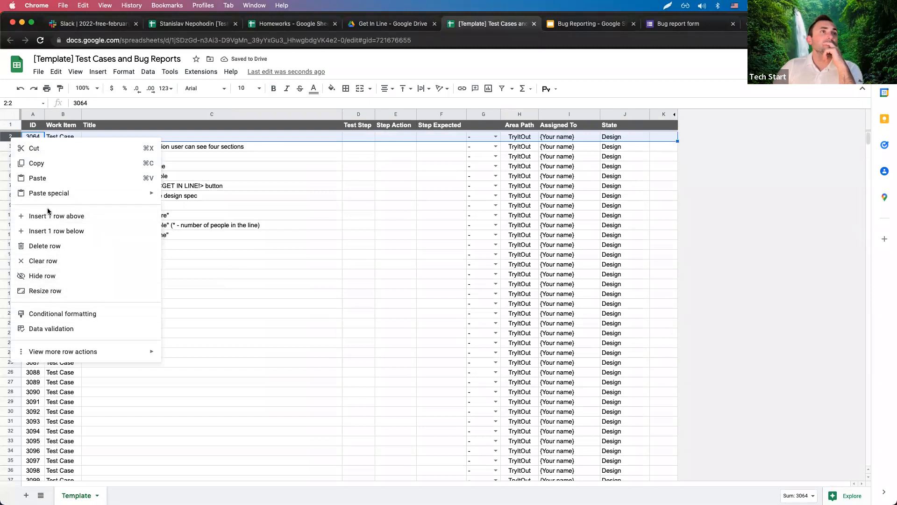
left_click(45, 246)
left_click(211, 137)
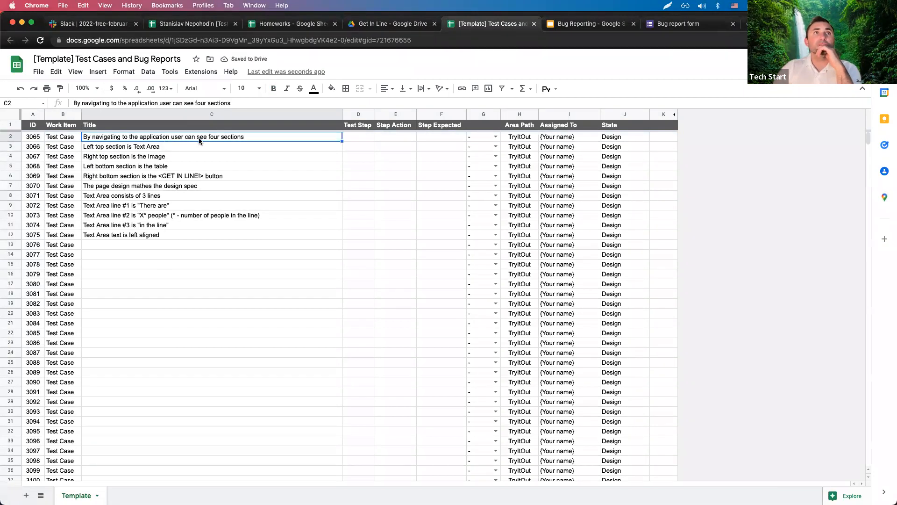
Dock the Get In Line page beside the sheet and mark G2 and G3 as Pass.
left_click_drag(754, 26, 554, 32)
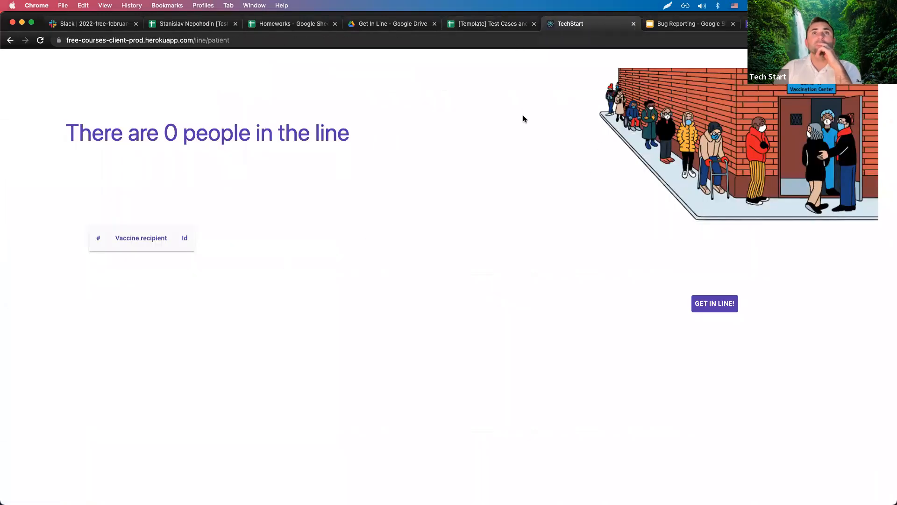
left_click(500, 26)
left_click(494, 136)
left_click(489, 151)
left_click(134, 149)
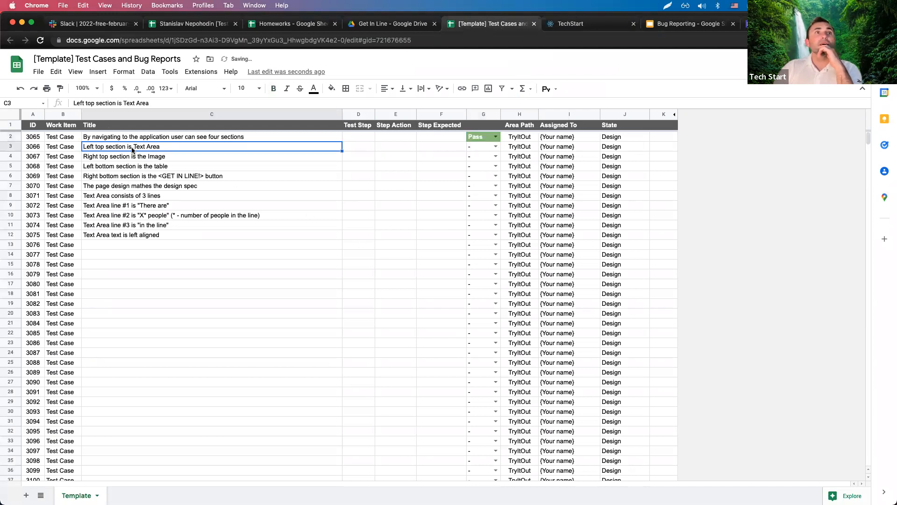
left_click(549, 25)
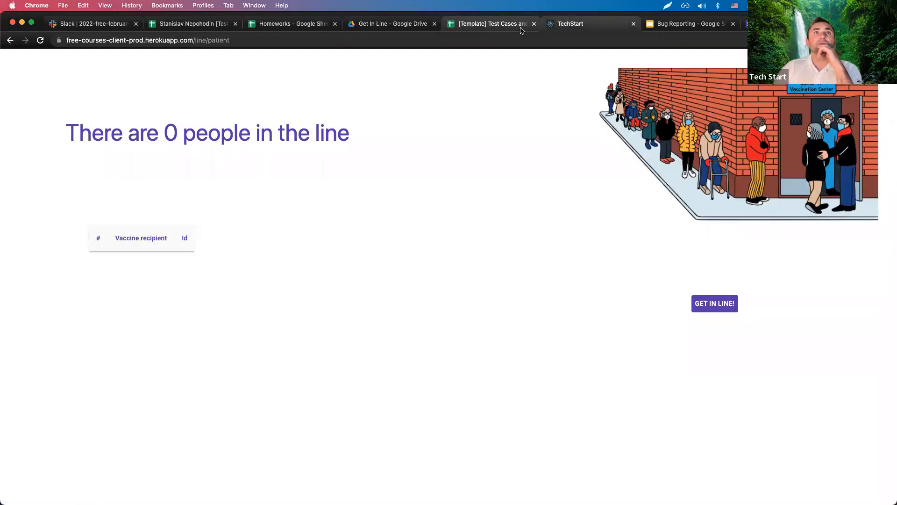
left_click(522, 28)
left_click(489, 151)
left_click(483, 158)
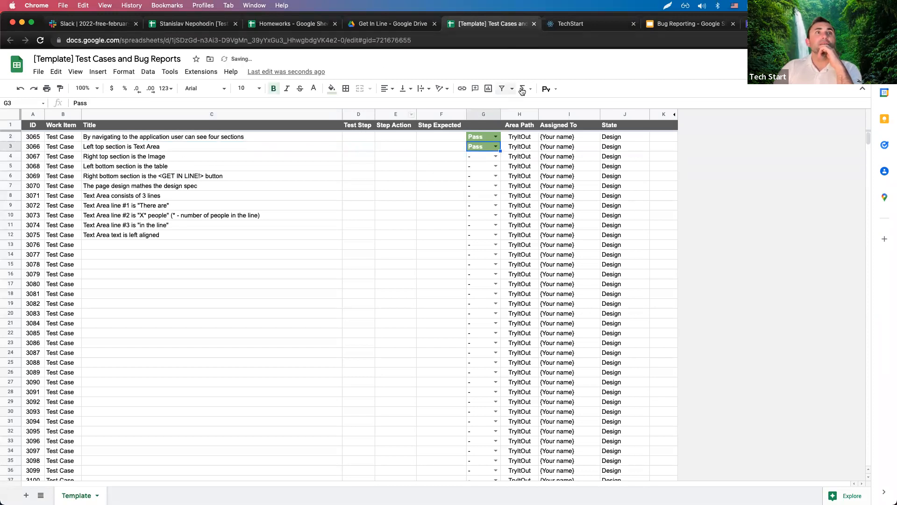
After checking the app page, mark G4, G5 and G6 as Pass.
left_click(563, 26)
left_click(519, 26)
left_click(493, 157)
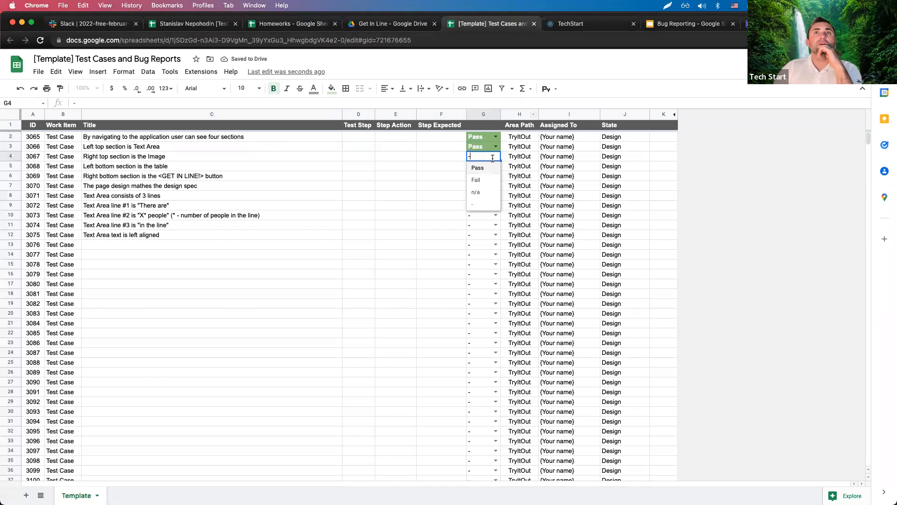
left_click(486, 167)
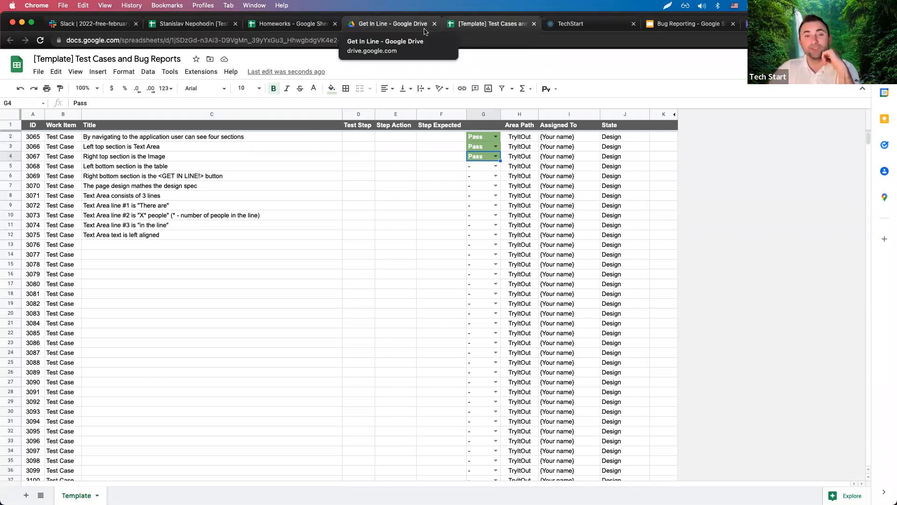
left_click(585, 28)
left_click(508, 31)
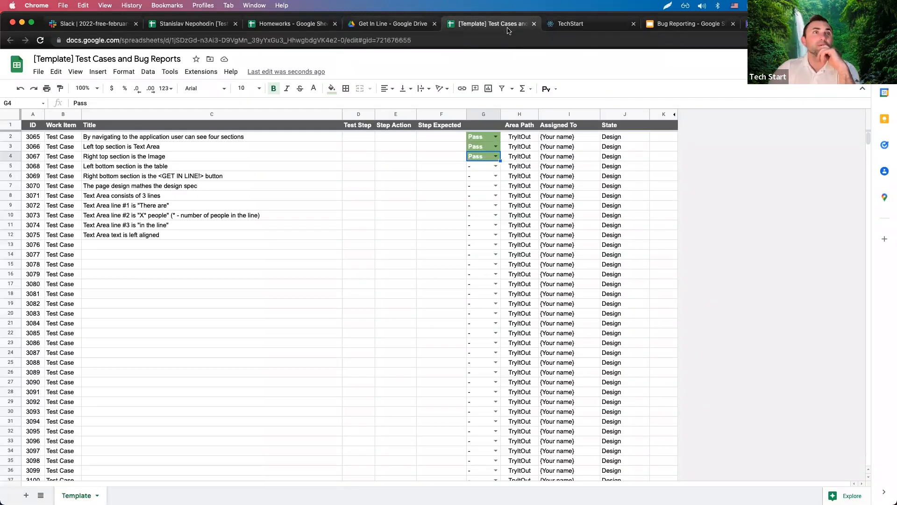
left_click(496, 167)
left_click(470, 178)
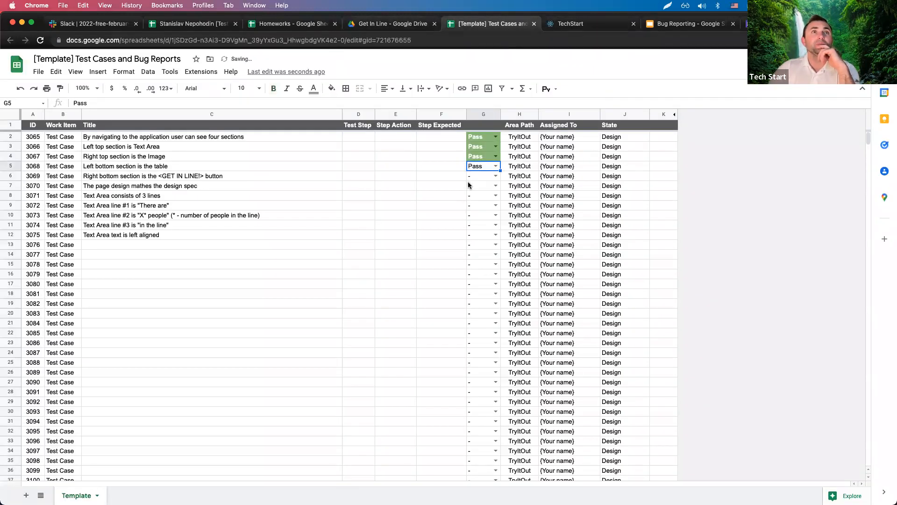
left_click(495, 176)
left_click(470, 187)
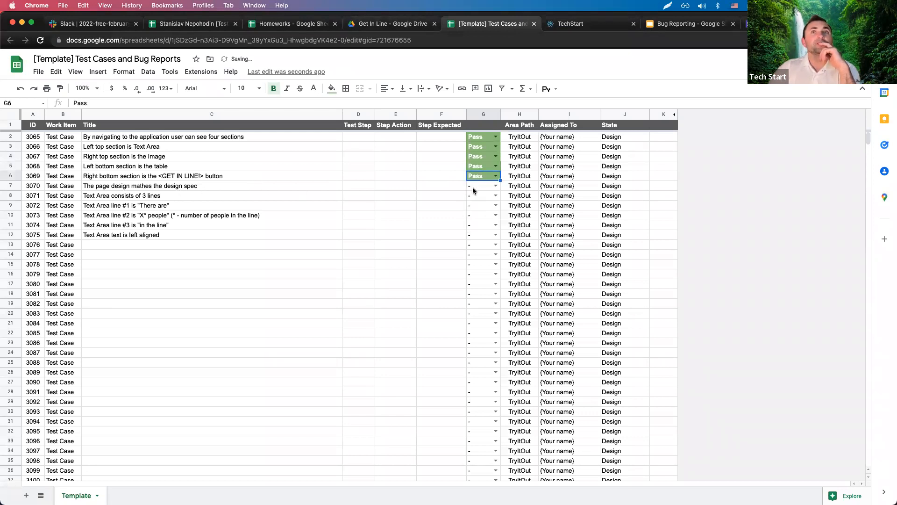
left_click(566, 31)
left_click(525, 25)
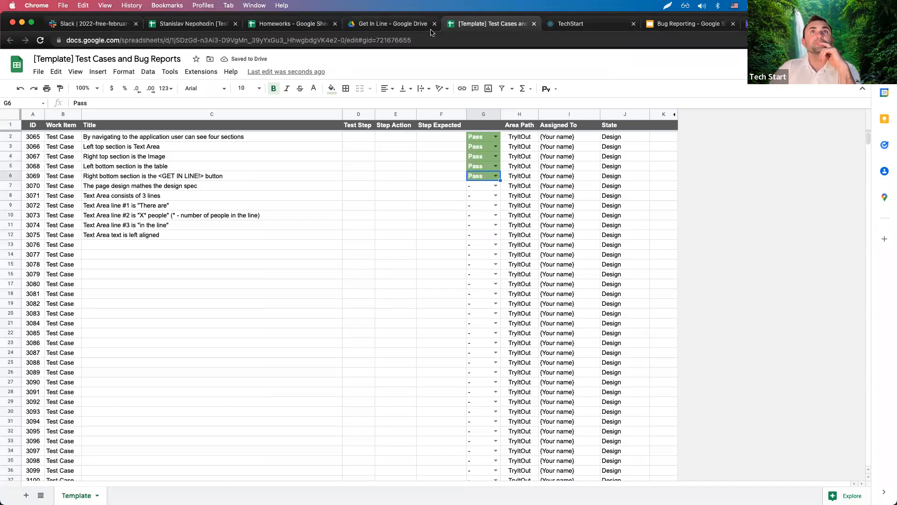
Open the Get In Line Final requirements document from the Drive folder and scroll through it.
left_click(410, 29)
double_click(327, 173)
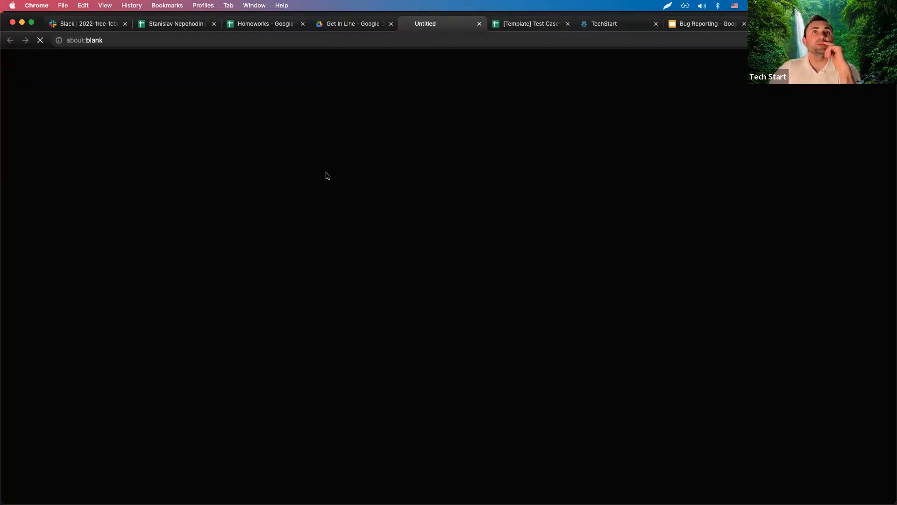
scroll(400, 234, "down", 3)
scroll(400, 234, "down", 1)
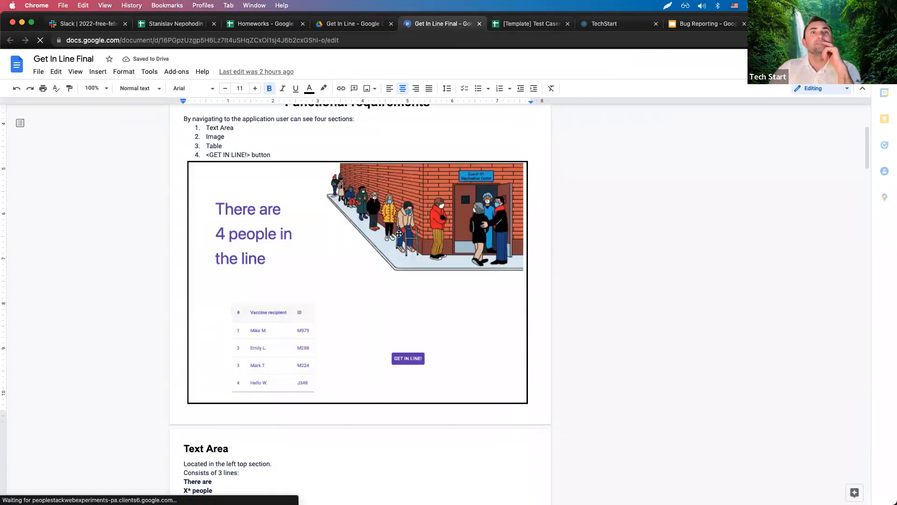
Open Chrome DevTools on the Get In Line app page via Inspect.
left_click(553, 27)
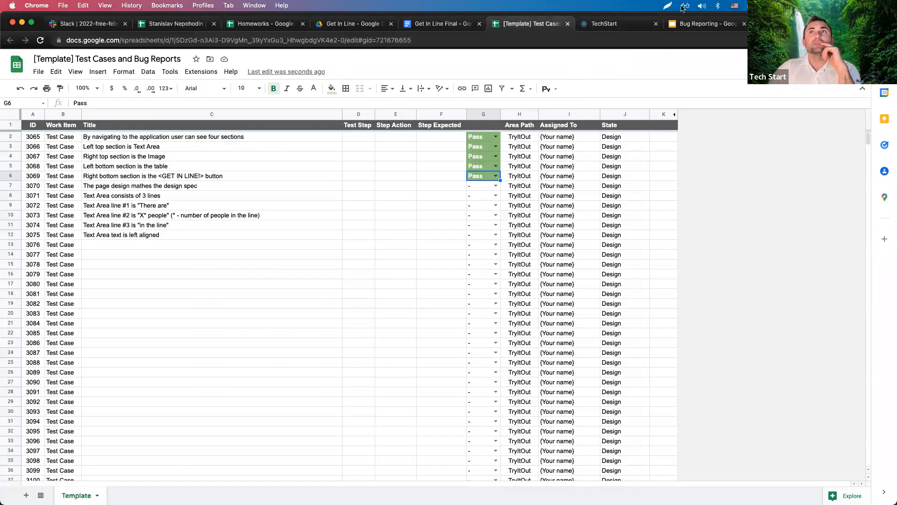
left_click(631, 24)
left_click(695, 25)
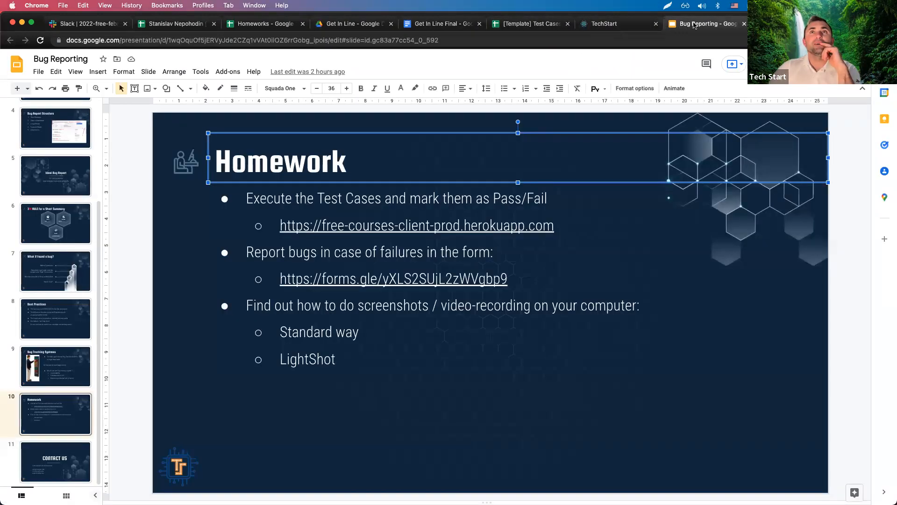
left_click(624, 26)
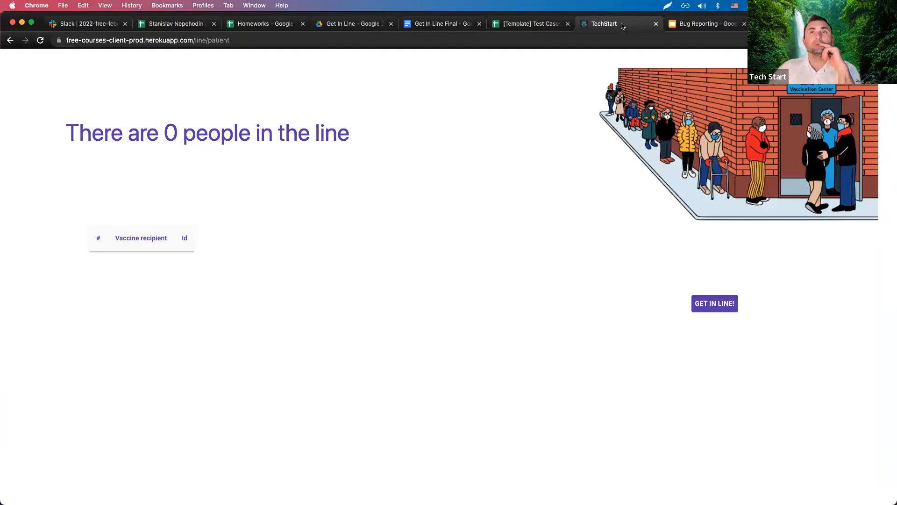
right_click(499, 155)
left_click(525, 311)
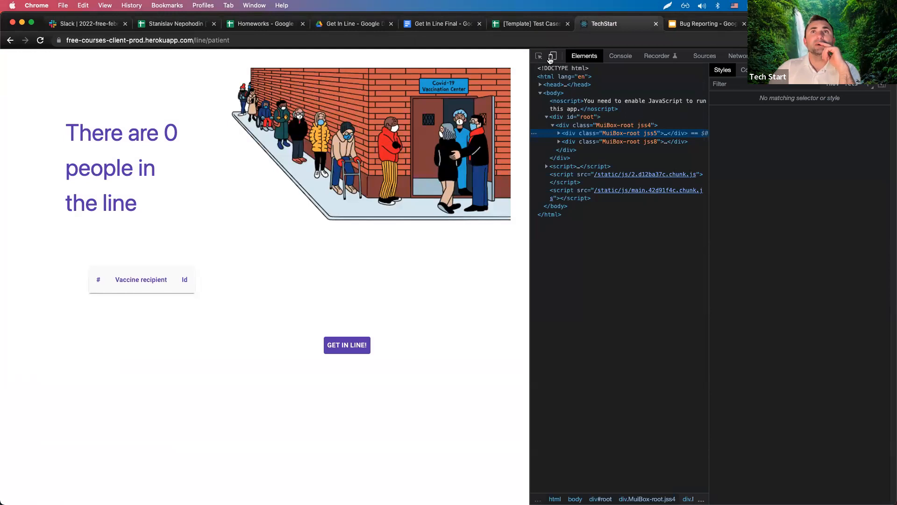
Emulate a Responsive viewport sized 1366 × 768 with the device toolbar.
left_click(552, 57)
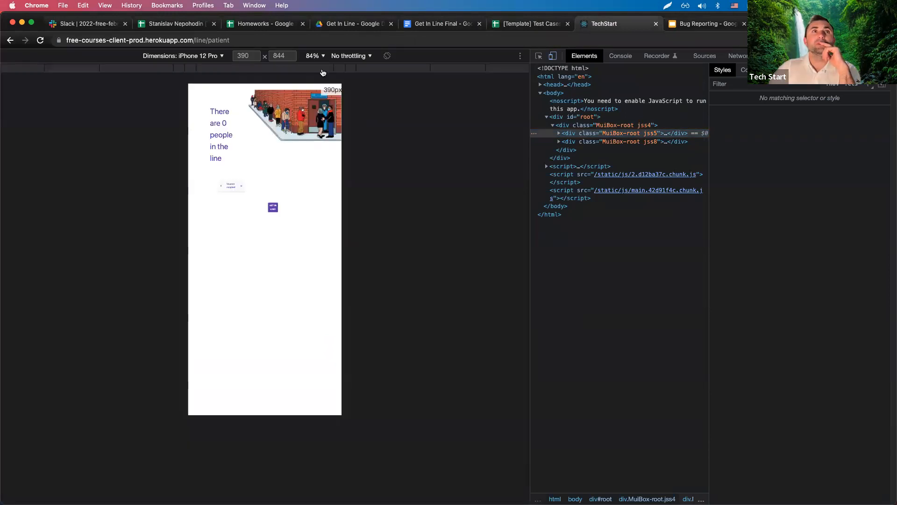
left_click(210, 56)
left_click(161, 56)
left_click(161, 56)
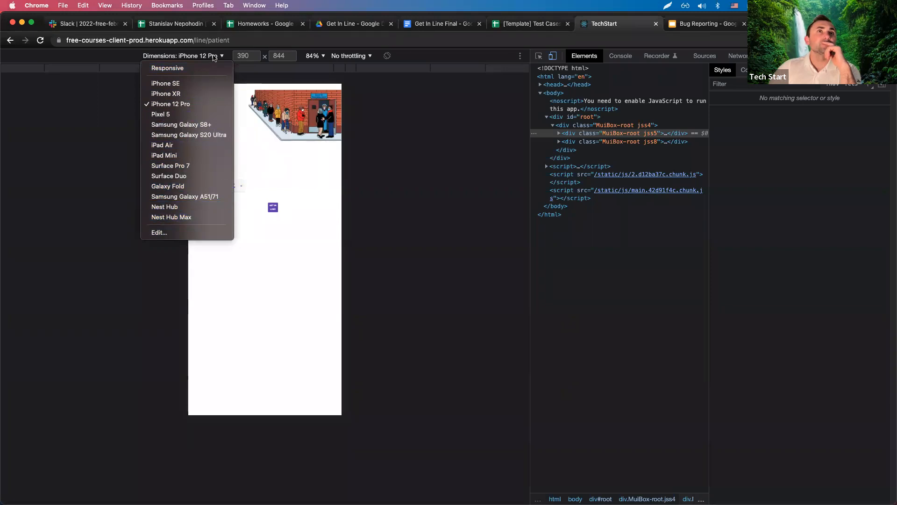
left_click(220, 68)
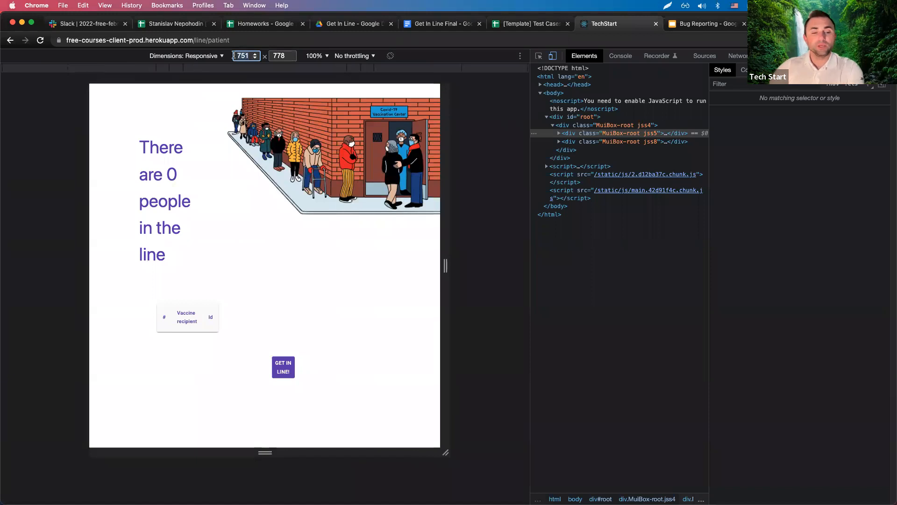
type("13")
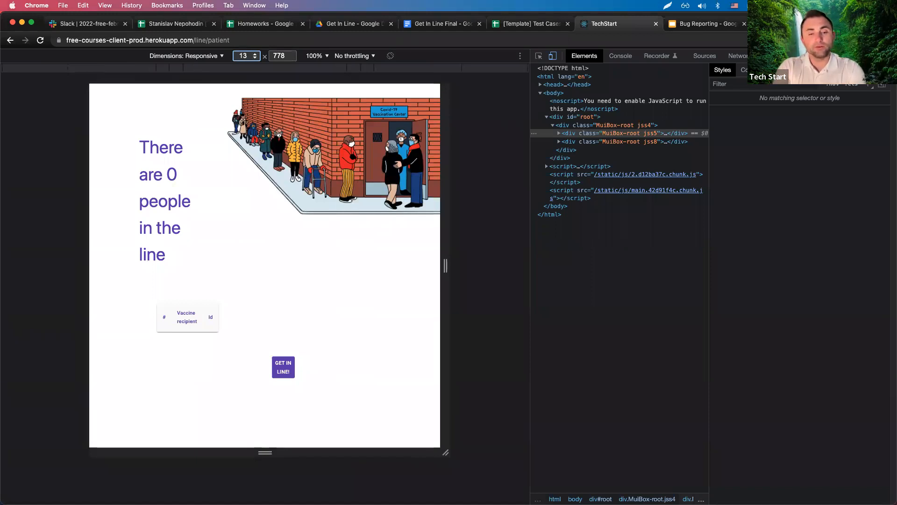
type("66")
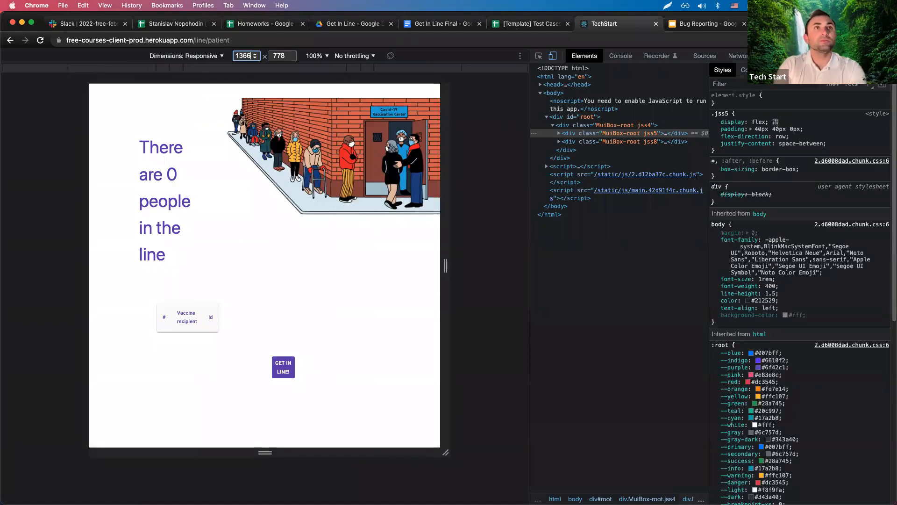
key("Tab")
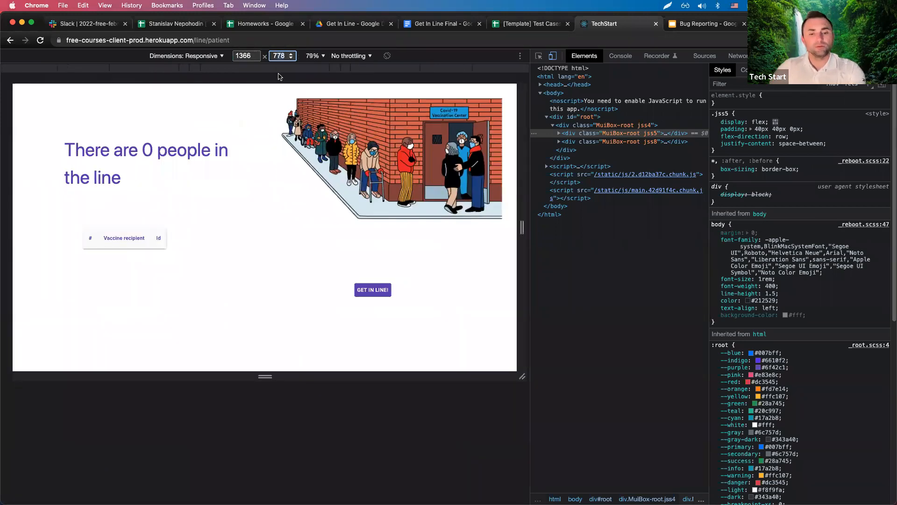
type("768")
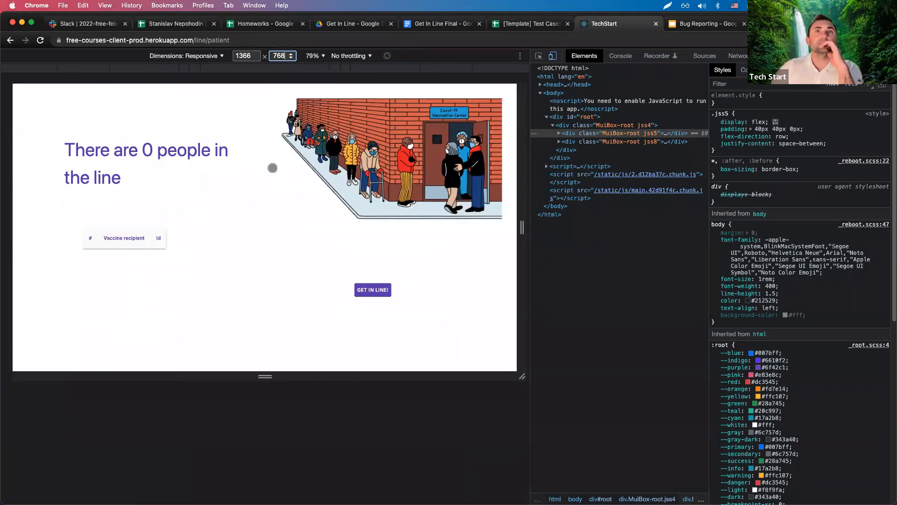
Compare the page with the requirements document, close DevTools, and select the design spec test row.
left_click(438, 29)
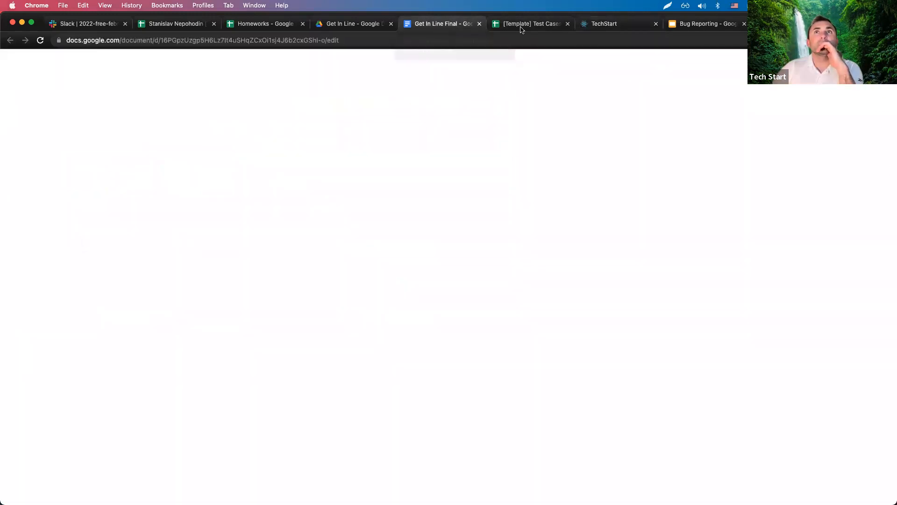
left_click(624, 24)
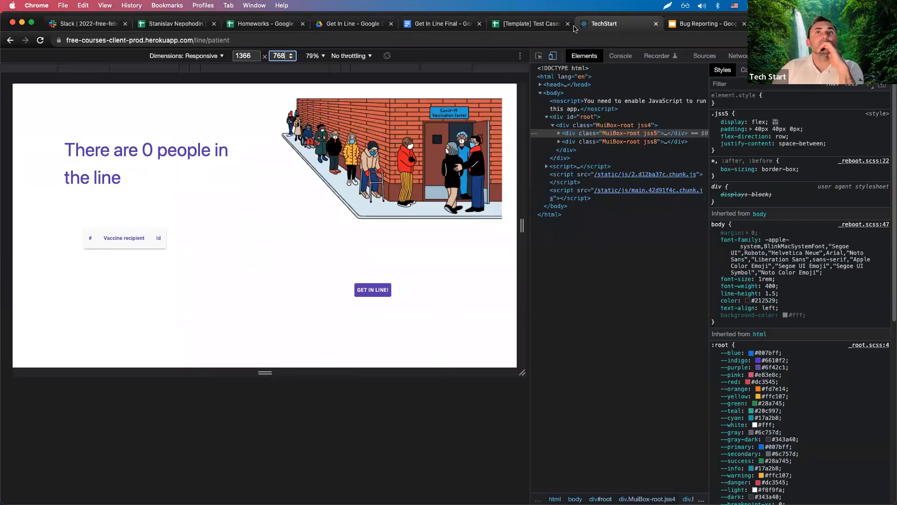
left_click(547, 24)
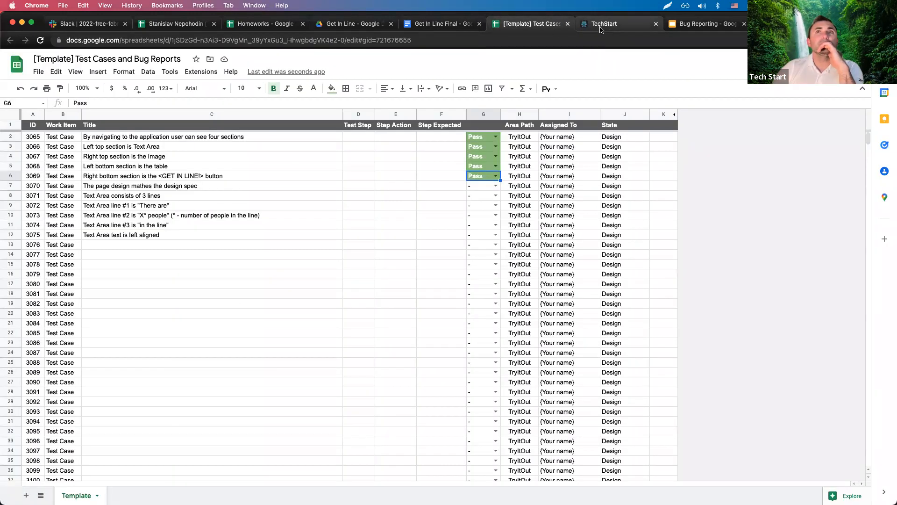
left_click(440, 24)
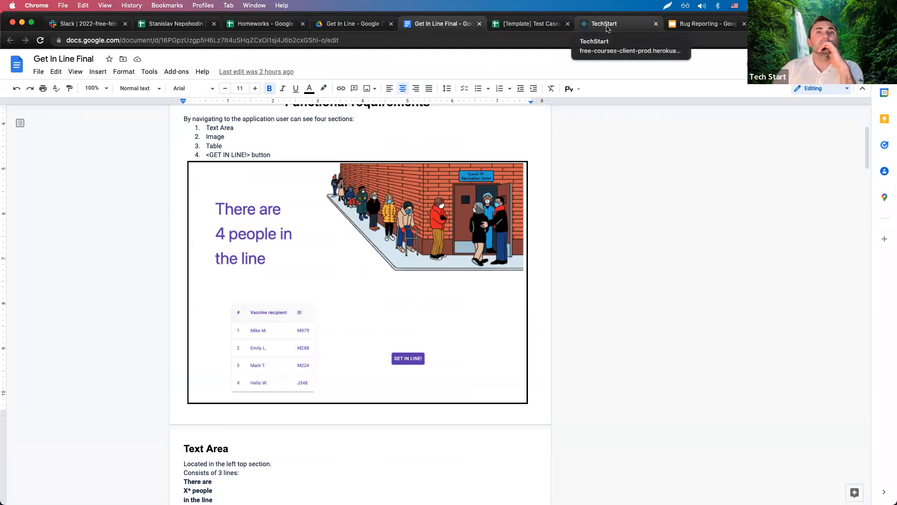
left_click(607, 26)
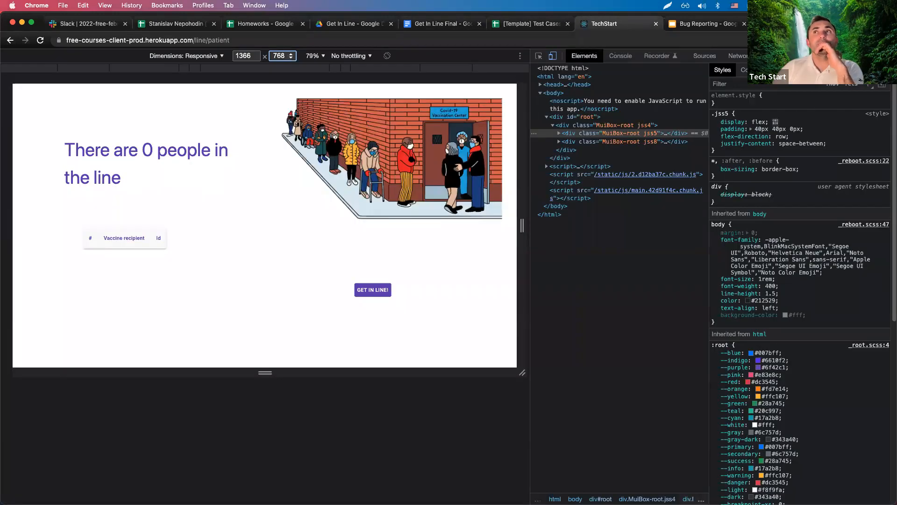
key("super+alt+i")
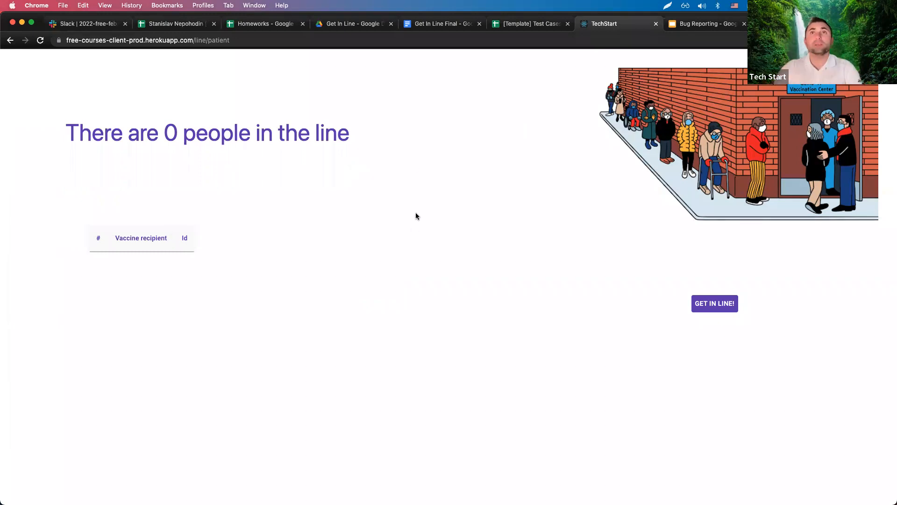
left_click(540, 29)
left_click(327, 188)
Mark test 3070 Pass, then, after checking the line-count heading, mark test 3071 Fail.
left_click(495, 187)
left_click(485, 197)
left_click(141, 198)
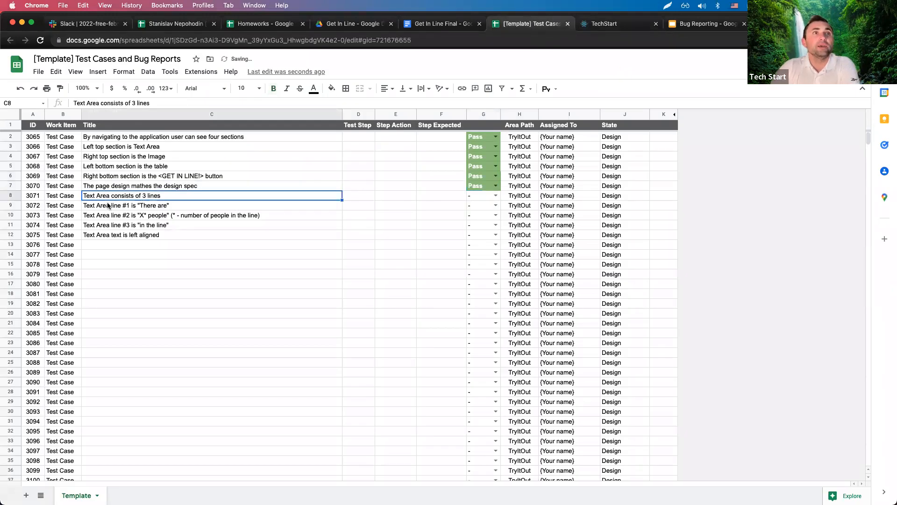
left_click(603, 24)
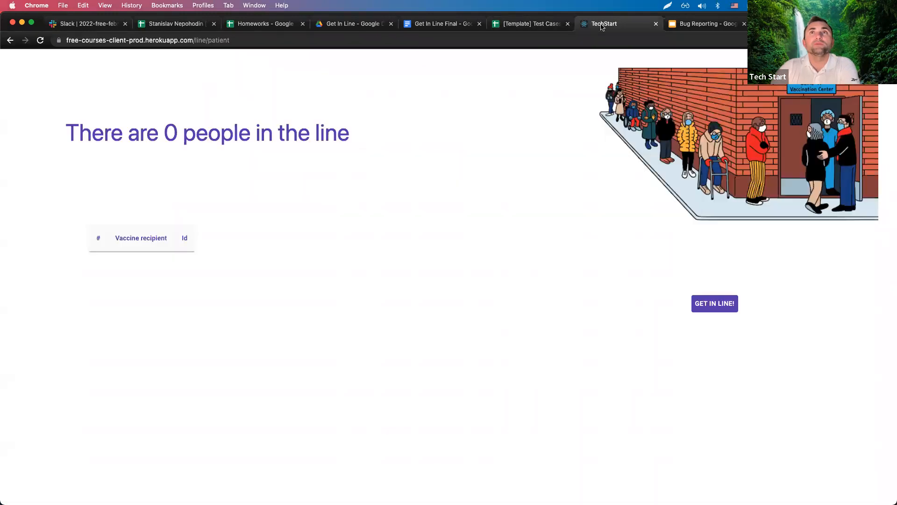
left_click_drag(67, 133, 353, 137)
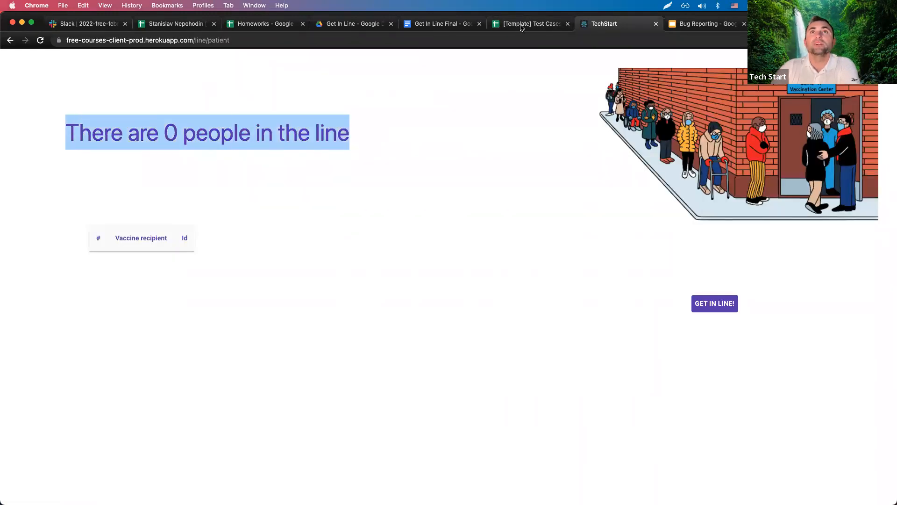
left_click(530, 23)
left_click(494, 193)
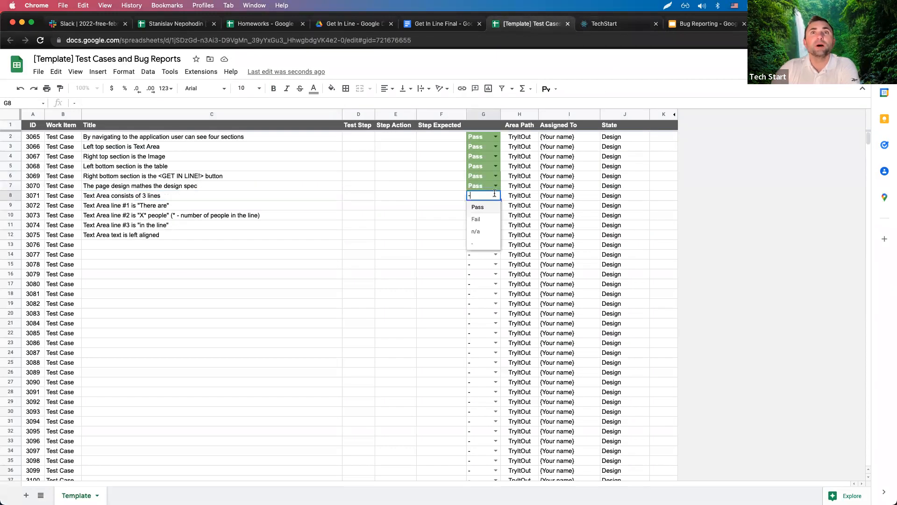
left_click(476, 219)
Set tests 3072, 3073 and 3074 (Text Area lines #1–#3) to n/a.
left_click_drag(159, 208, 158, 226)
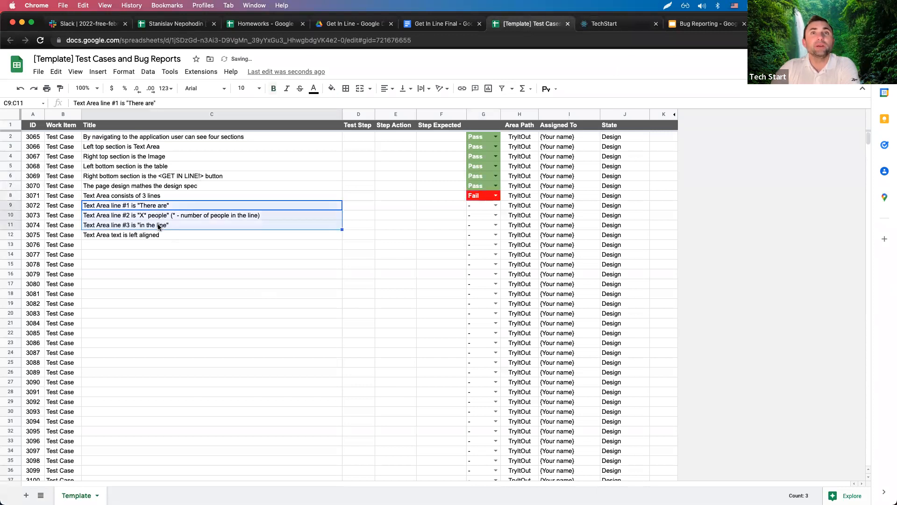
left_click(496, 205)
left_click(481, 245)
left_click(494, 215)
left_click(479, 251)
left_click(494, 227)
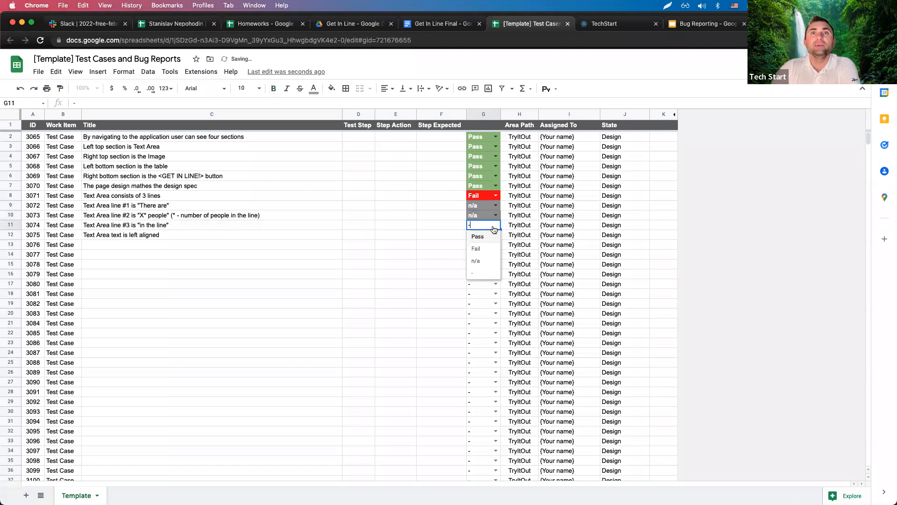
left_click(479, 261)
Review the Text Area test titles with their Fail and n/a results.
left_click(149, 199)
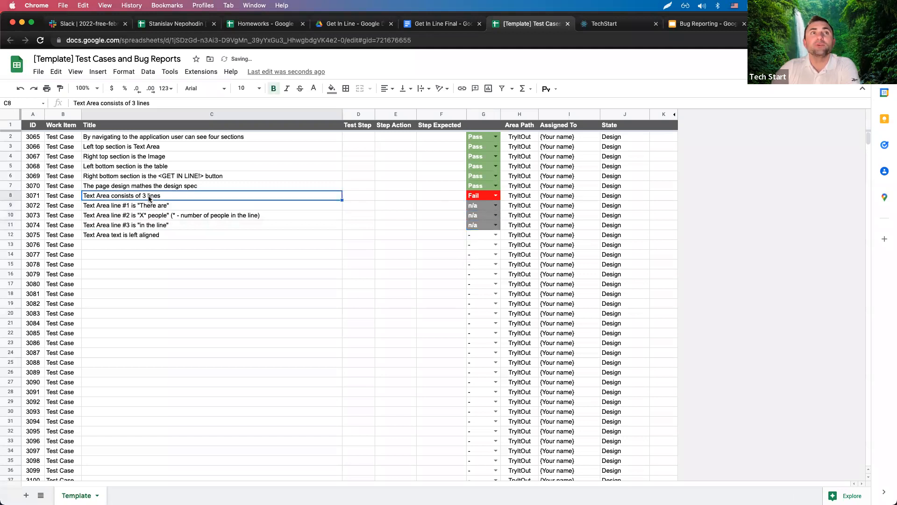
left_click(471, 198, "shift")
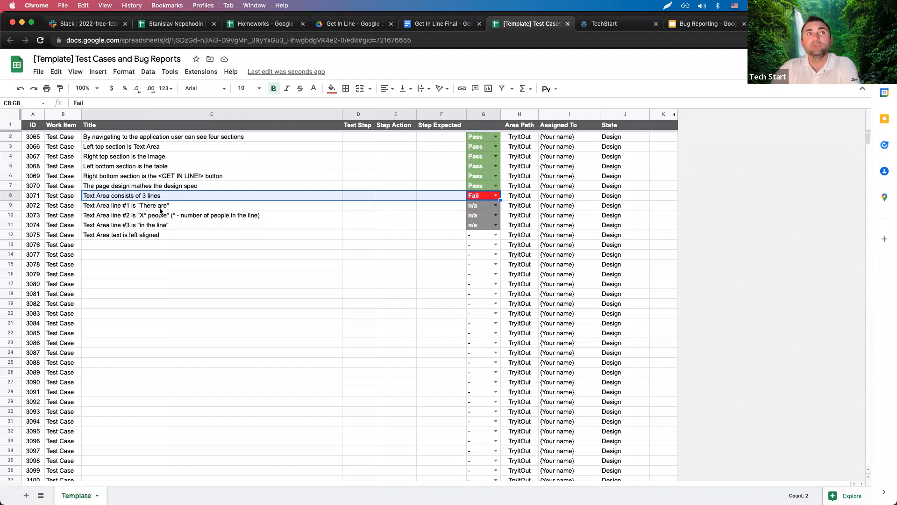
left_click(161, 208)
left_click(112, 196)
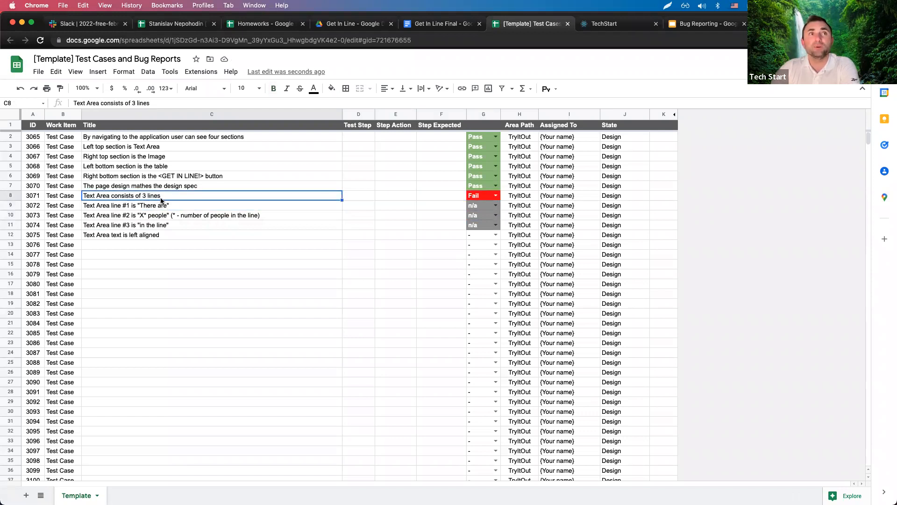
left_click(150, 208)
left_click(151, 215)
left_click(150, 224)
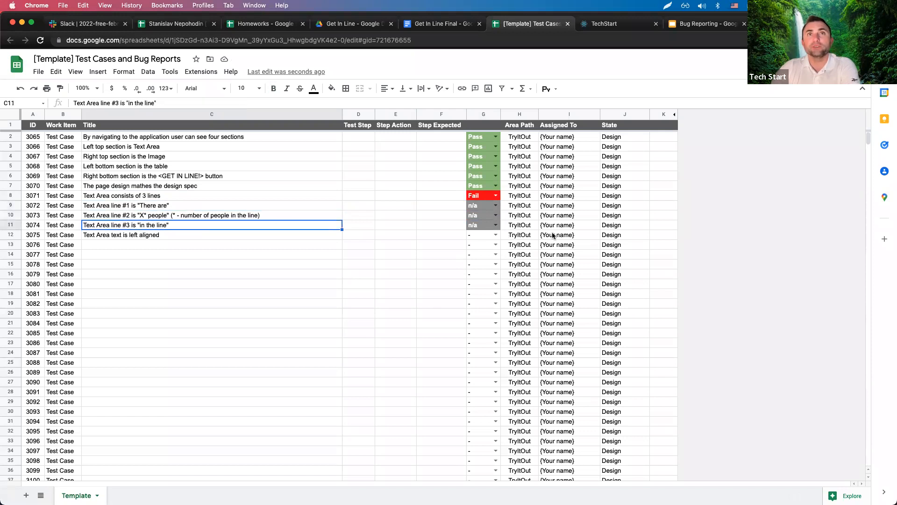
left_click_drag(475, 207, 473, 227)
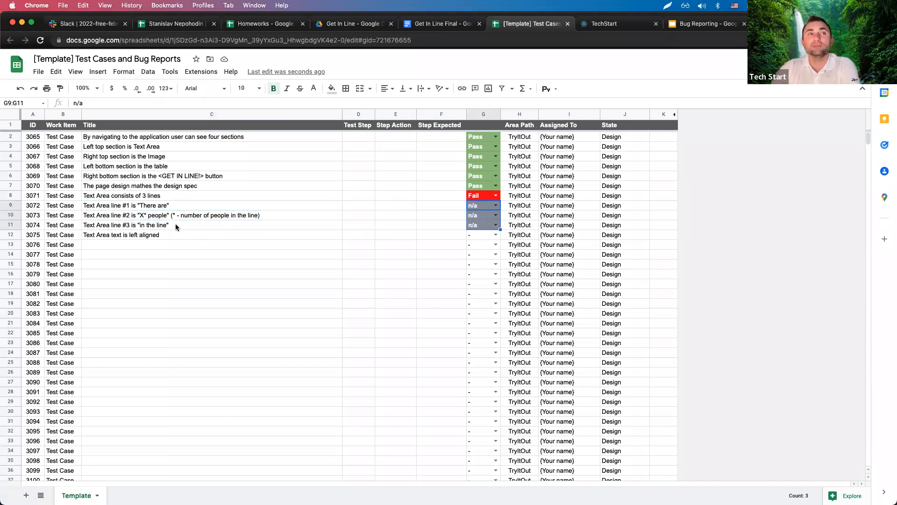
left_click_drag(167, 206, 164, 229)
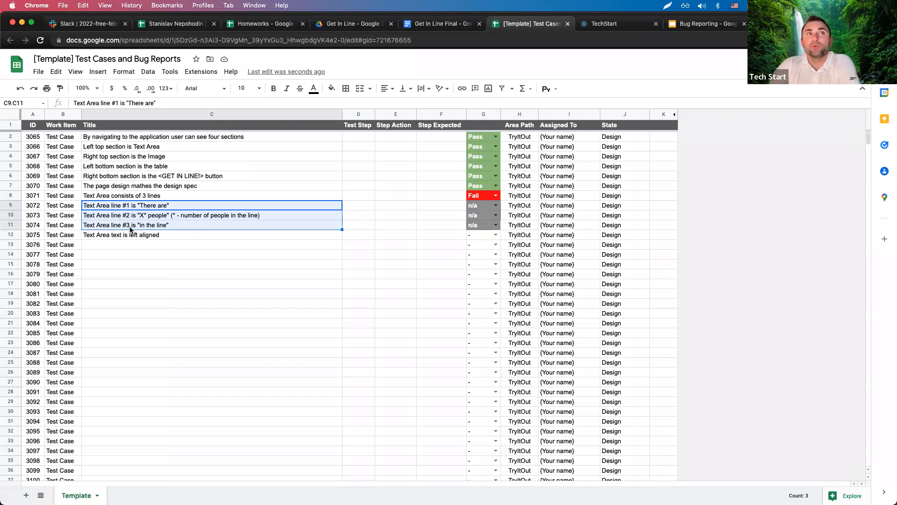
left_click(233, 198)
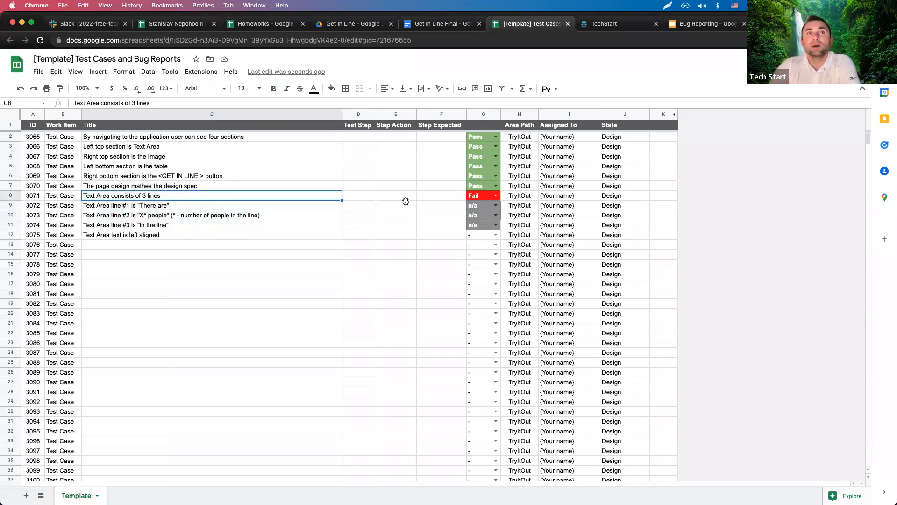
left_click(481, 197)
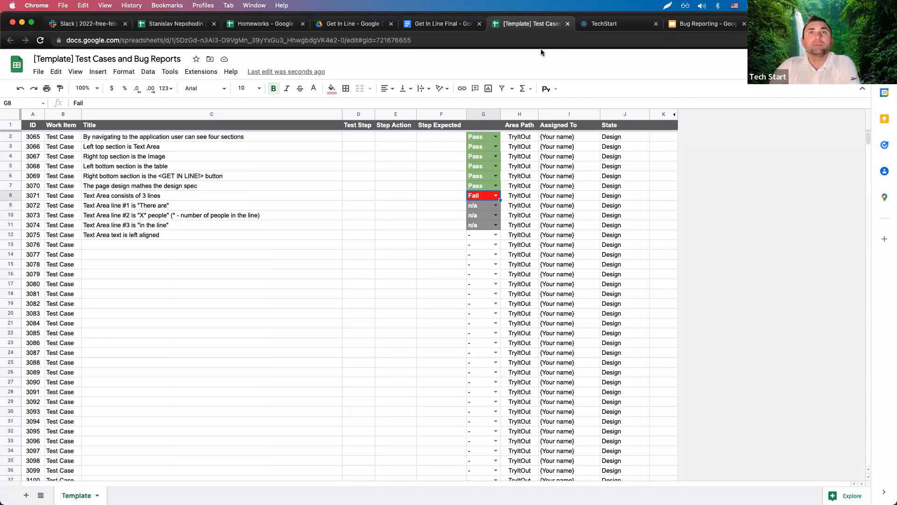
Merge the spec document window into the main browser window and maximise it.
left_click(446, 29)
left_click(697, 28)
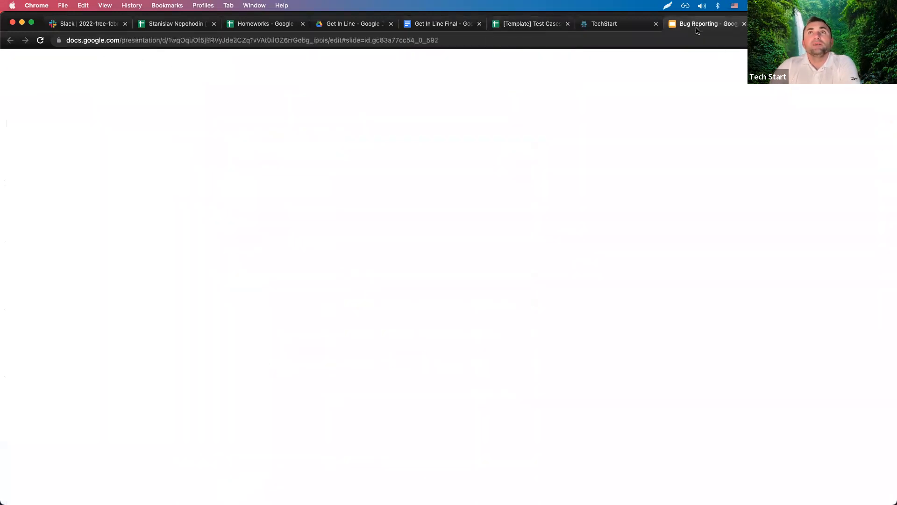
left_click(613, 25)
mouse_move(892, 262)
left_mouse_down()
mouse_move(486, 253)
mouse_move(892, 262)
left_mouse_up()
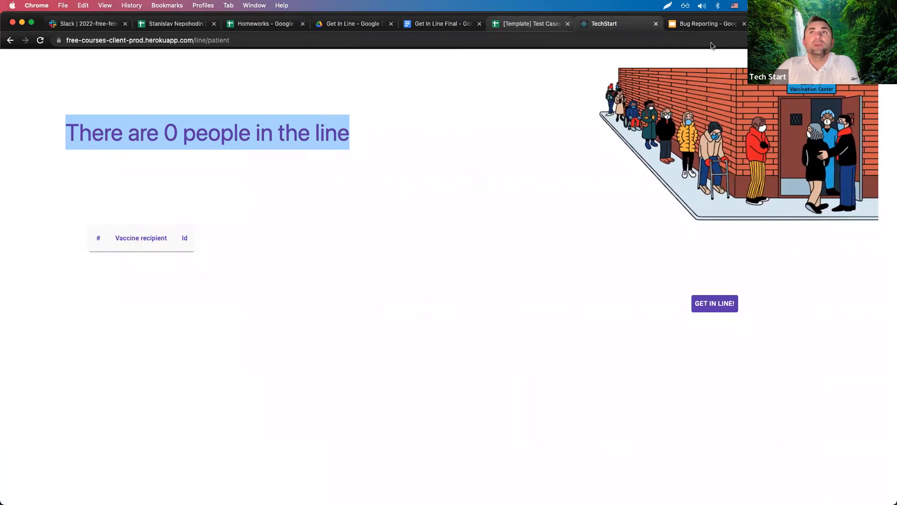
left_click_drag(856, 24, 801, 89)
left_click_drag(558, 27, 746, 89)
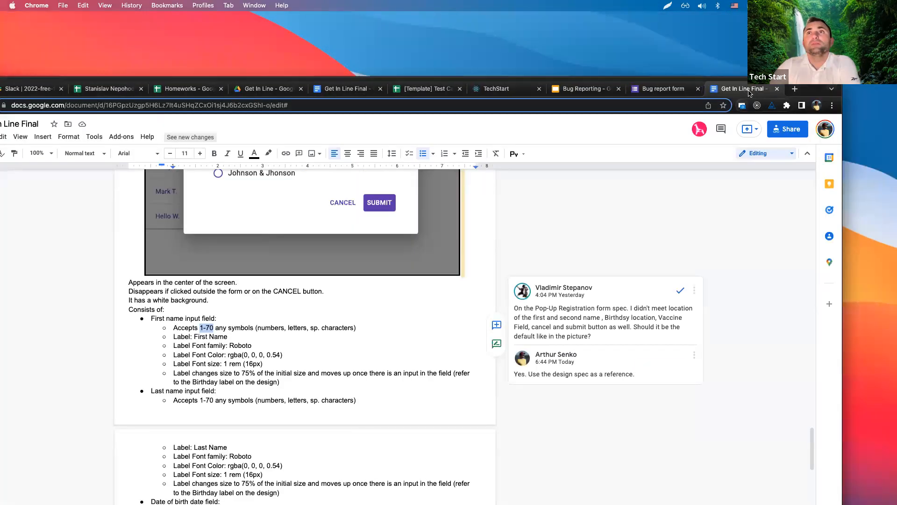
double_click(806, 90)
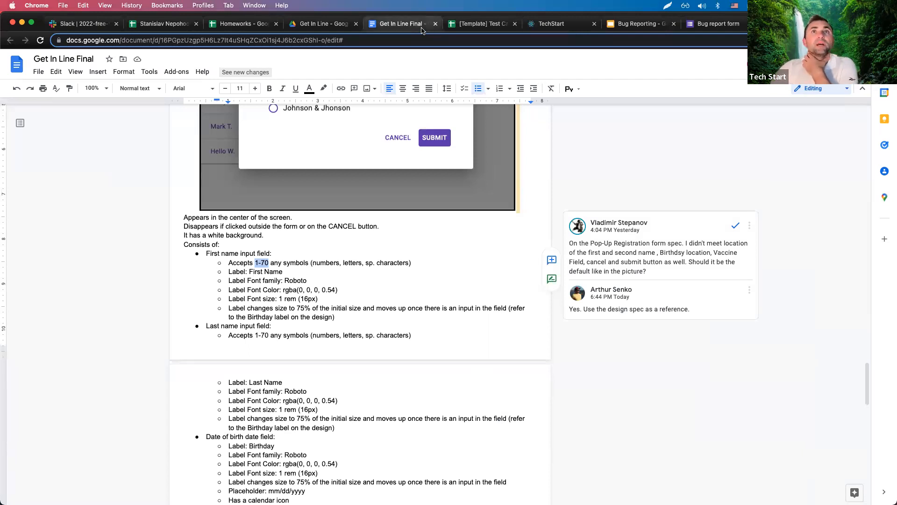
left_click(481, 24)
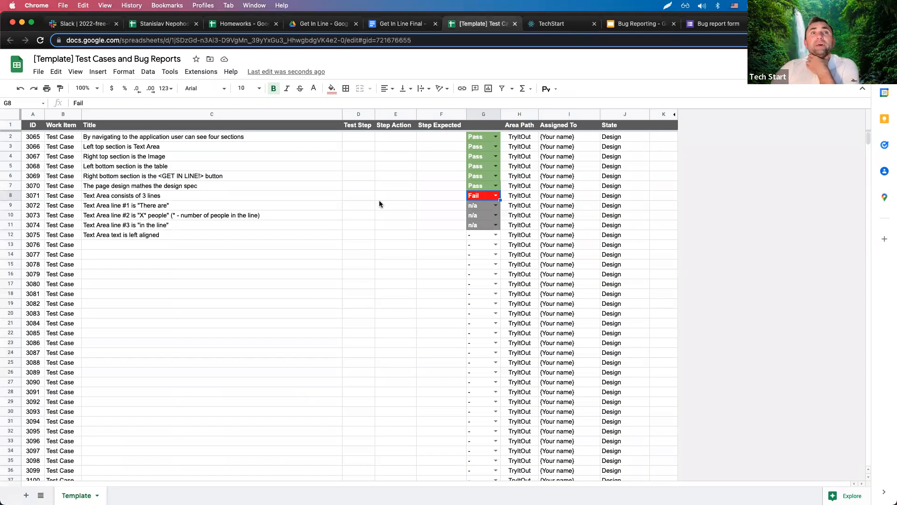
left_click(193, 198)
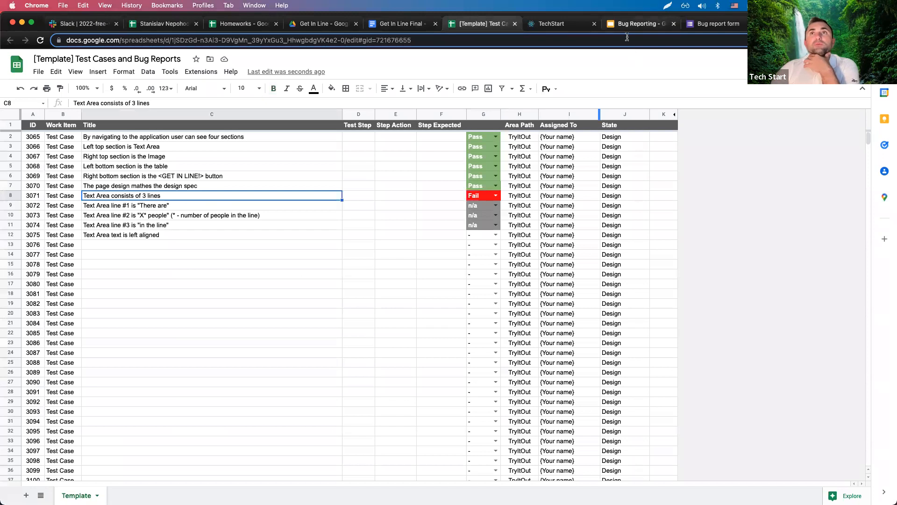
Enter the reporter's full name in the bug report form's Reporter field.
left_click(395, 26)
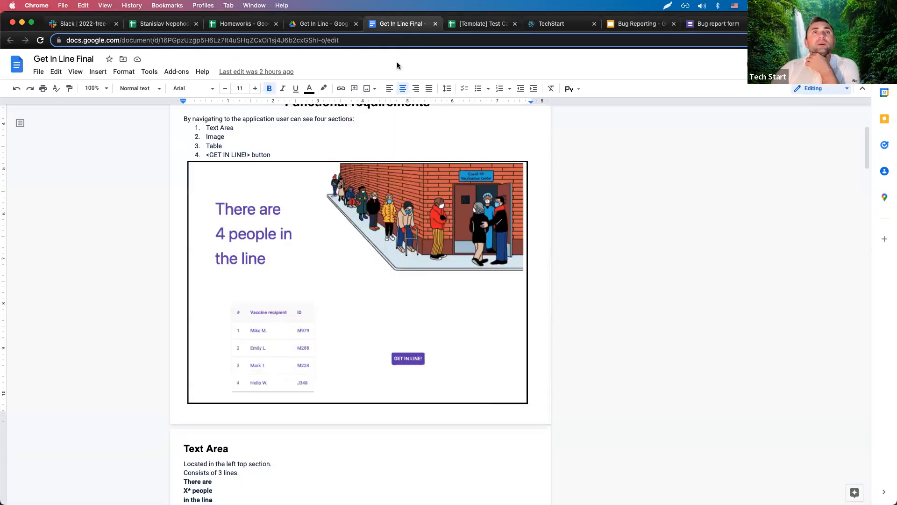
left_click(736, 26)
scroll(420, 144, "up", 4)
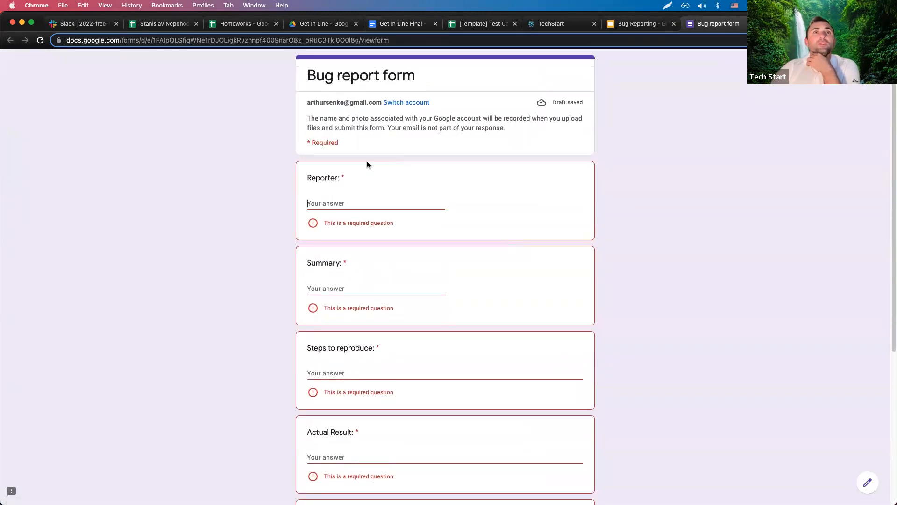
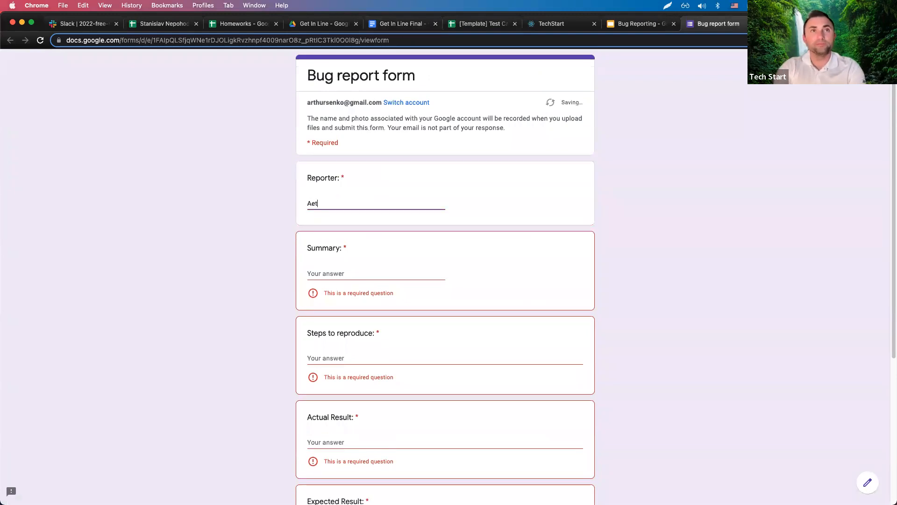
key("Tab")
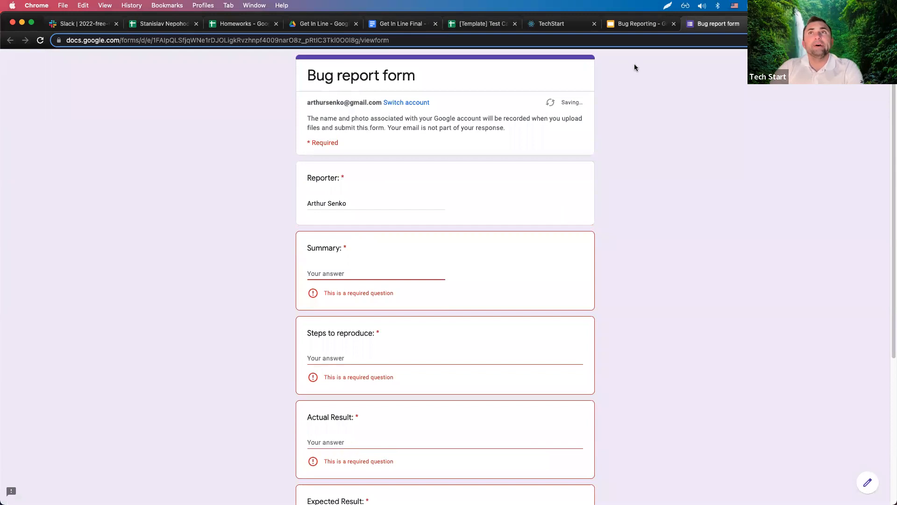
left_click(633, 26)
left_click(563, 28)
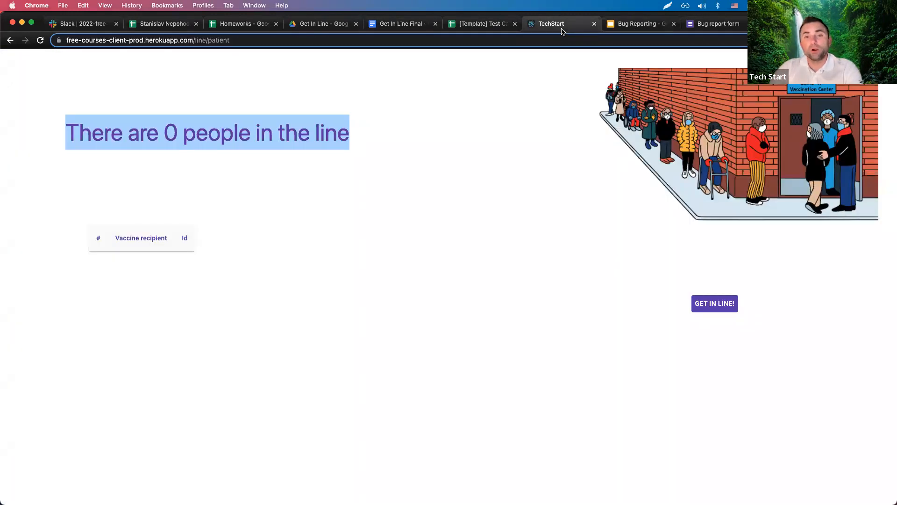
Select the 'There are 0 people in the line' heading across its full width.
left_click(116, 156)
left_click_drag(66, 132, 356, 134)
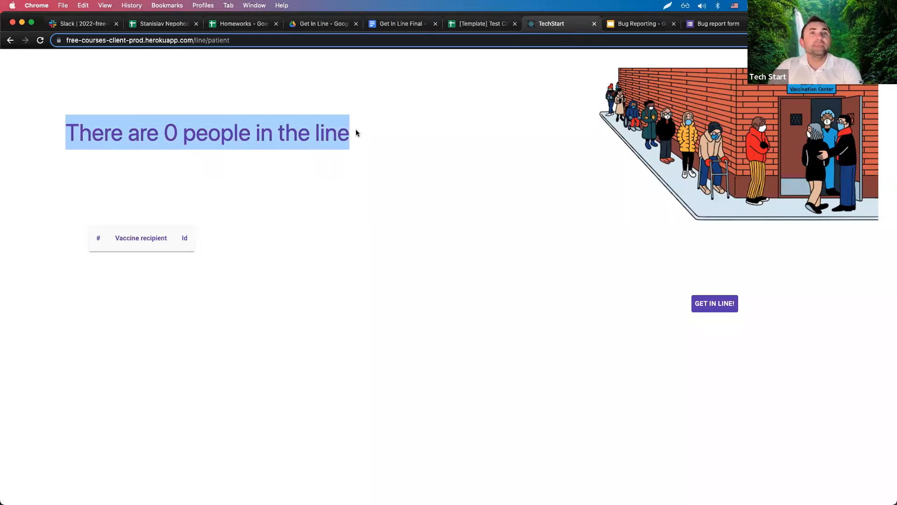
left_click(359, 135)
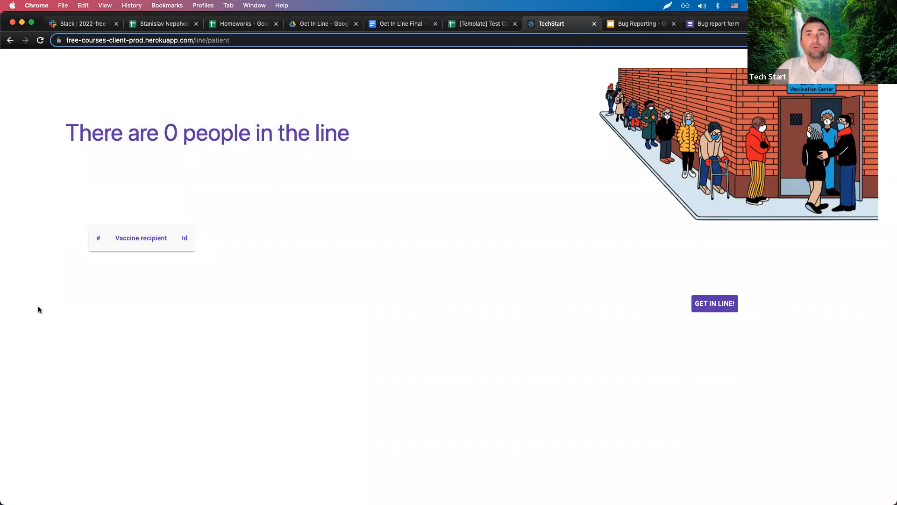
left_click_drag(68, 133, 363, 140)
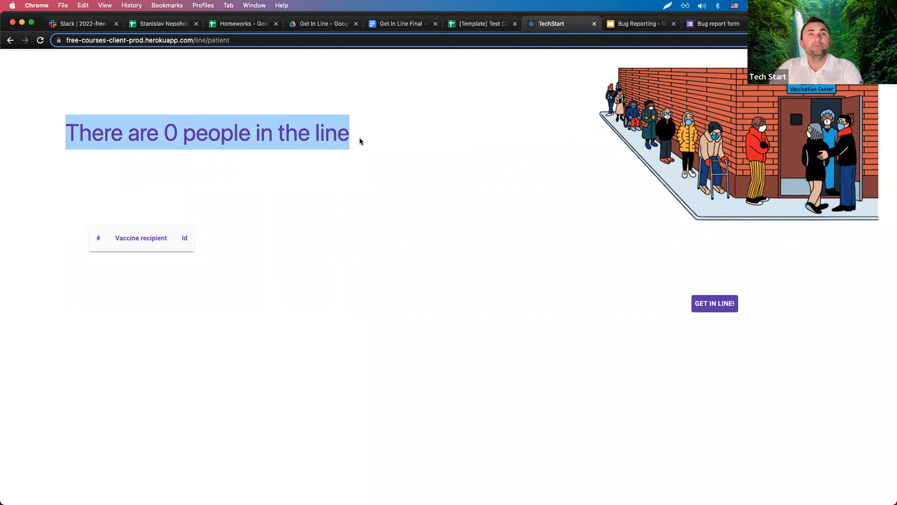
left_click(290, 152)
left_click_drag(68, 130, 386, 134)
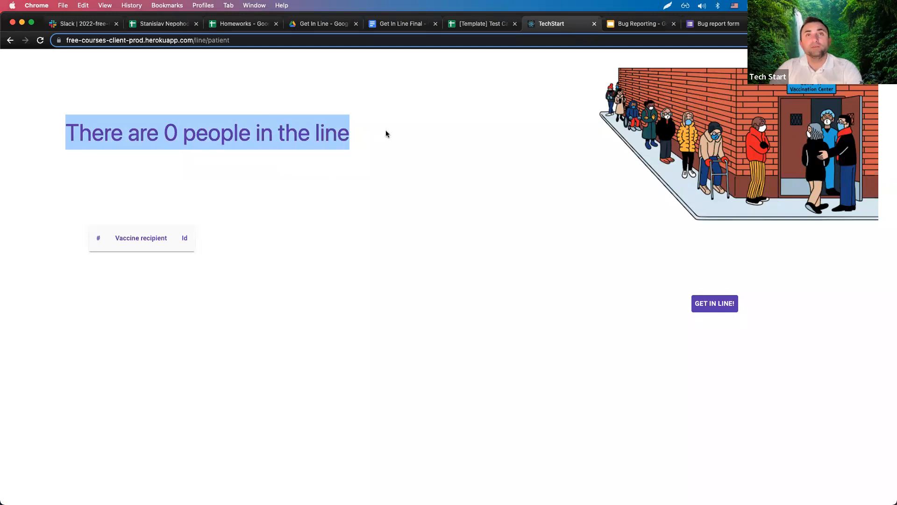
left_click(300, 138)
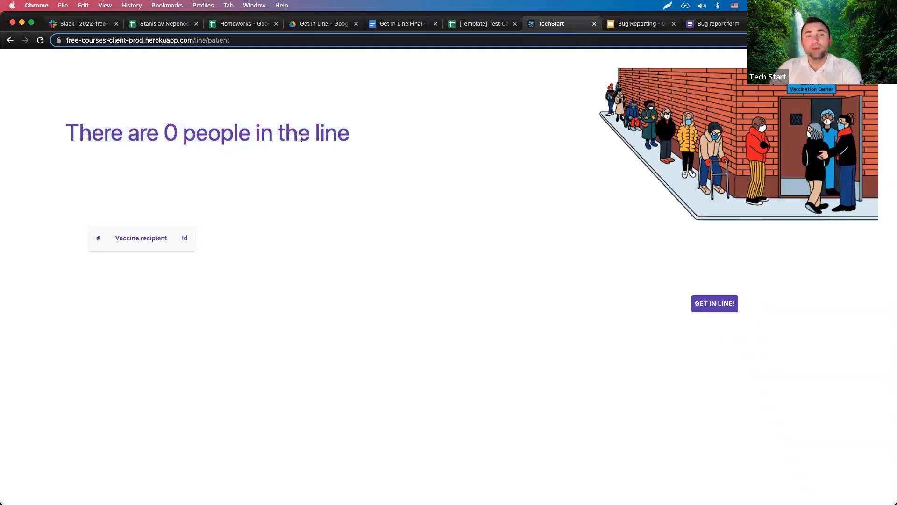
left_click_drag(55, 135, 466, 136)
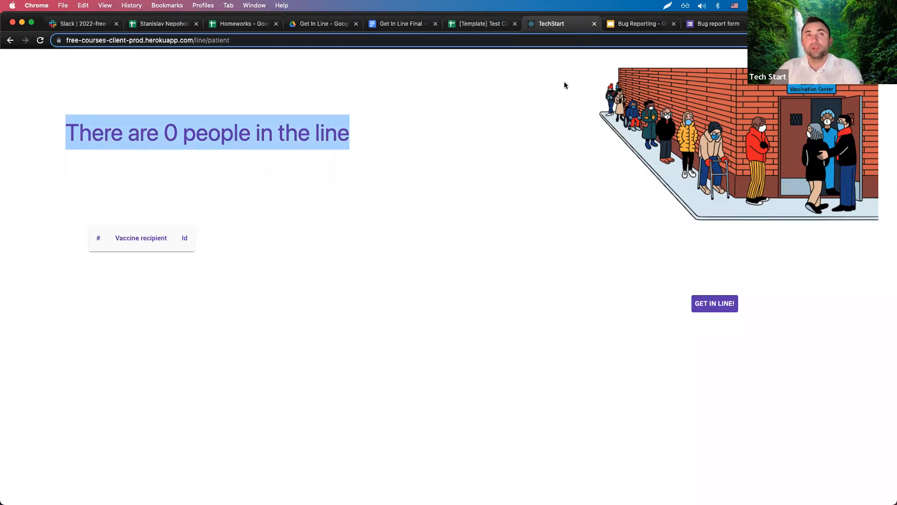
left_click(643, 26)
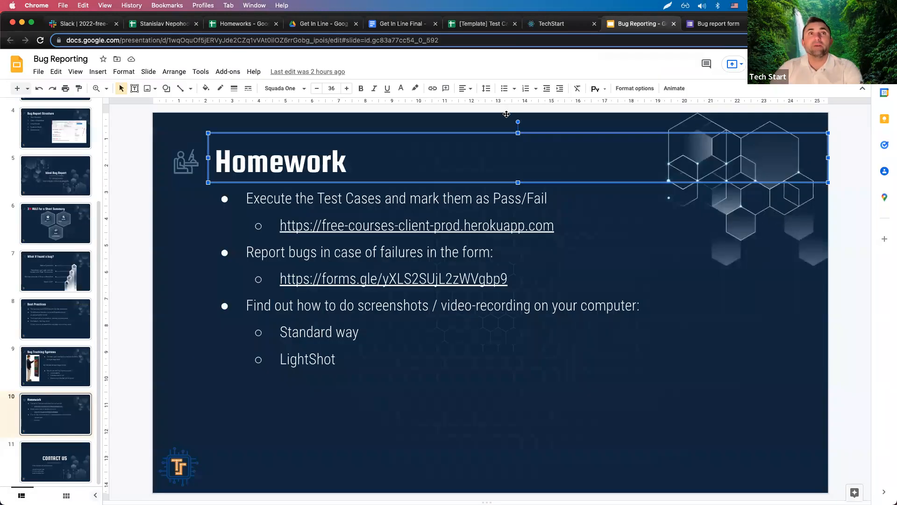
In the Bug report form, enter the Summary 'The text area consists of single line instead of 3.'.
left_click(715, 23)
left_click(374, 273)
type("The ")
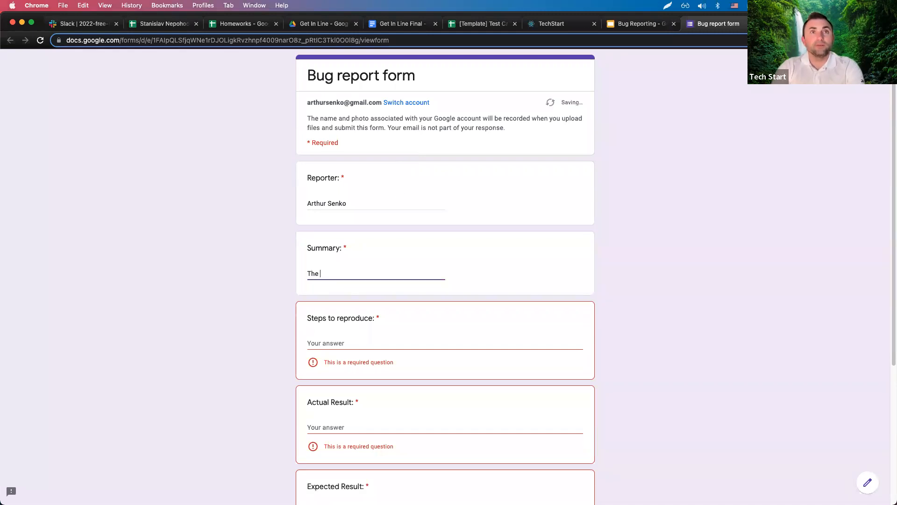
type("text ")
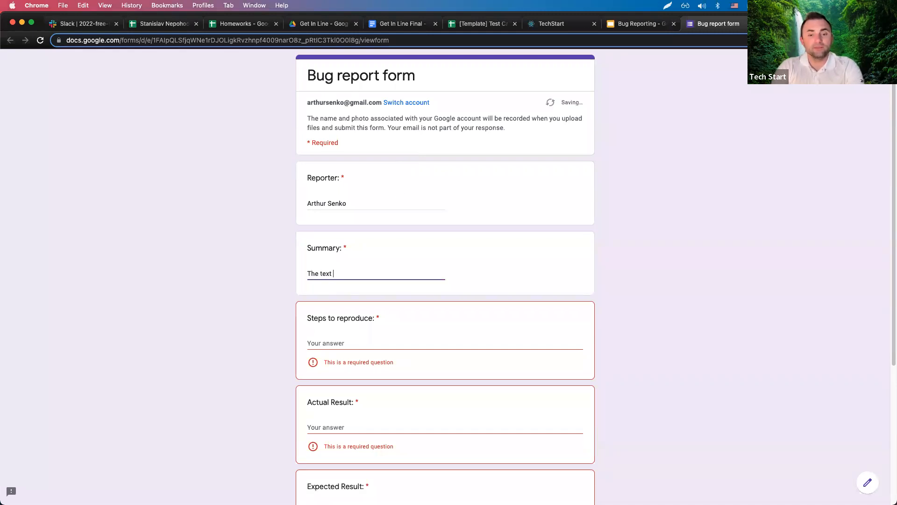
type("area consists")
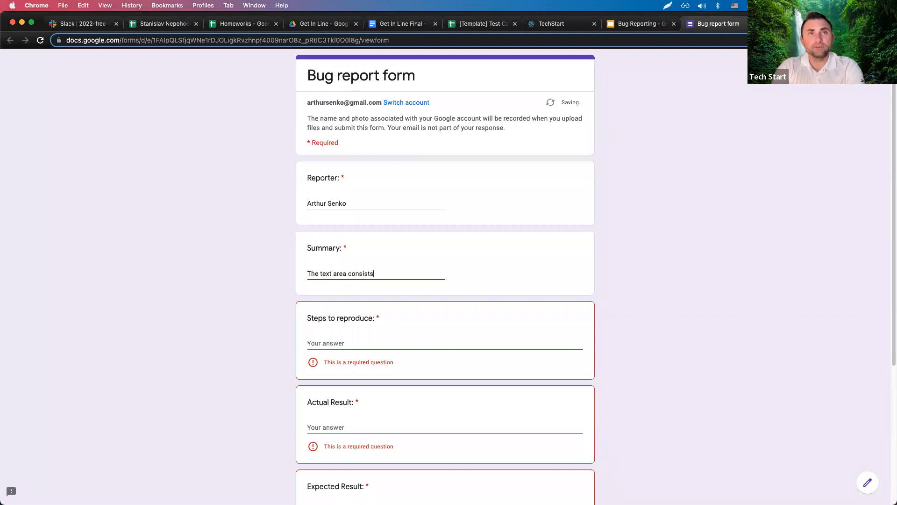
type(" of 1 l")
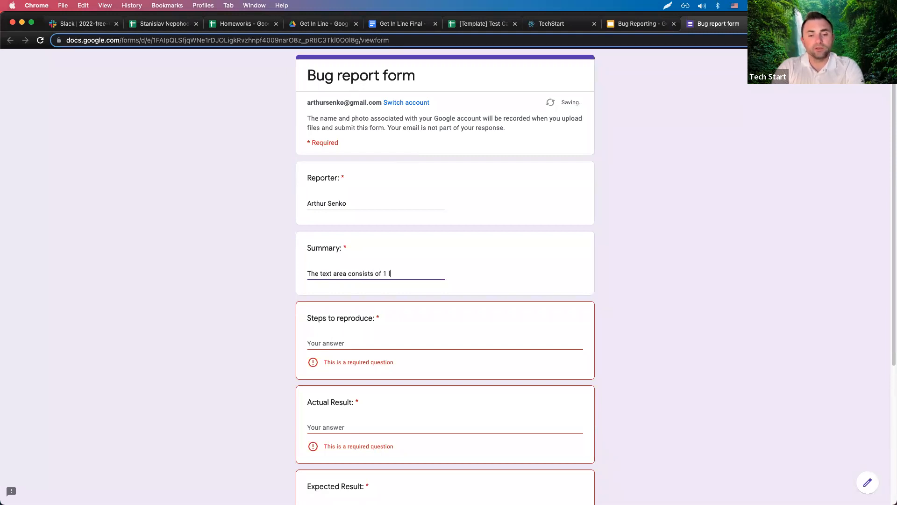
key("BackSpace")
key("BackSpace")
key("BackSpace")
type("single line")
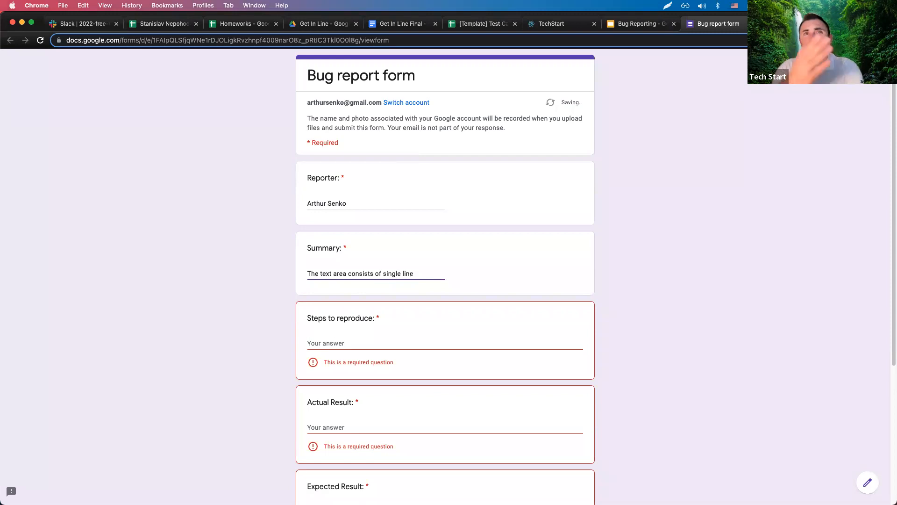
type(" insda")
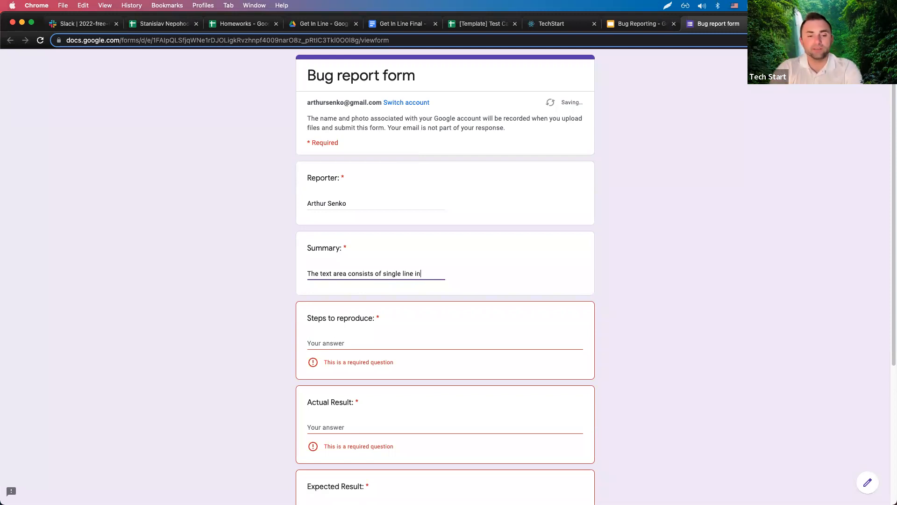
key("BackSpace")
type("eal")
key("BackSpace")
key("BackSpace")
key("BackSpace")
key("BackSpace")
type("tead of 2")
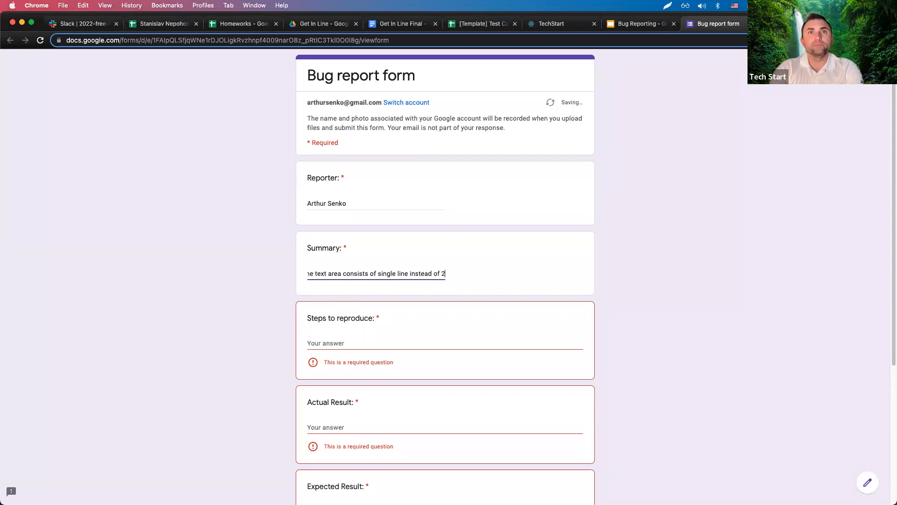
key("BackSpace")
type("3")
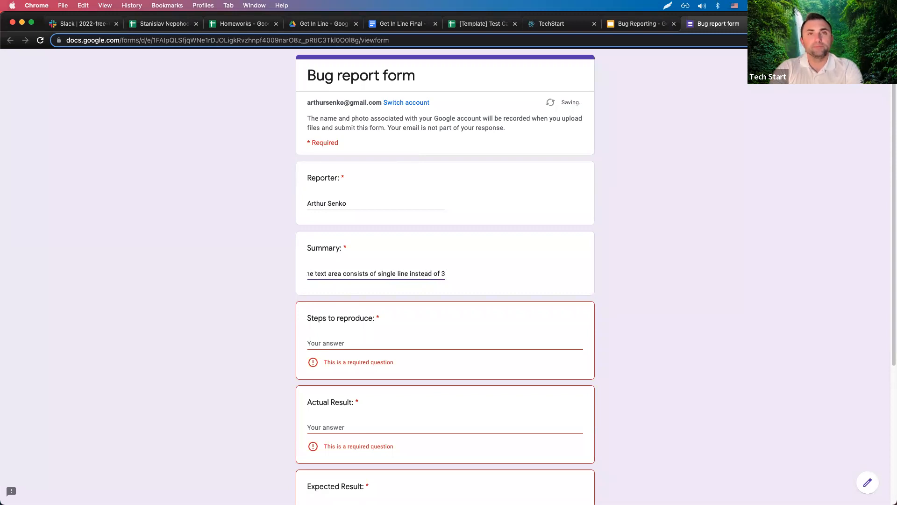
type(".")
left_click(401, 340)
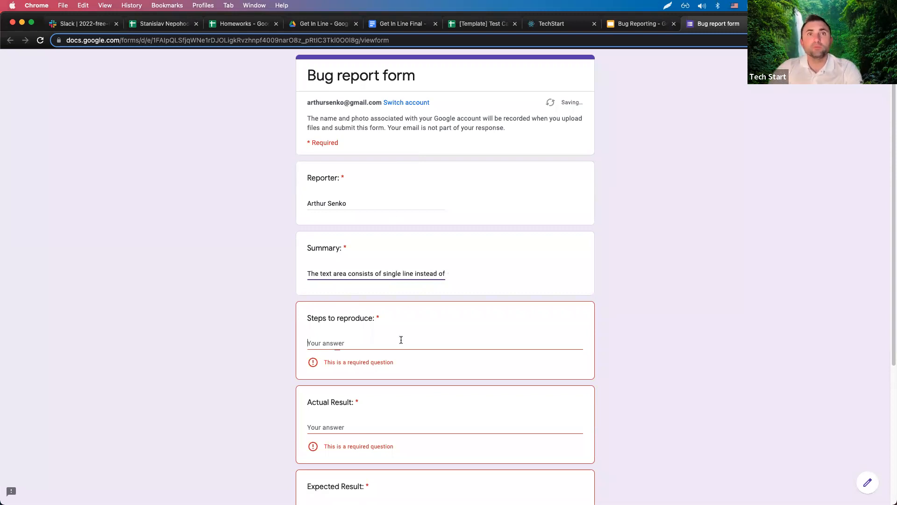
left_click(364, 274)
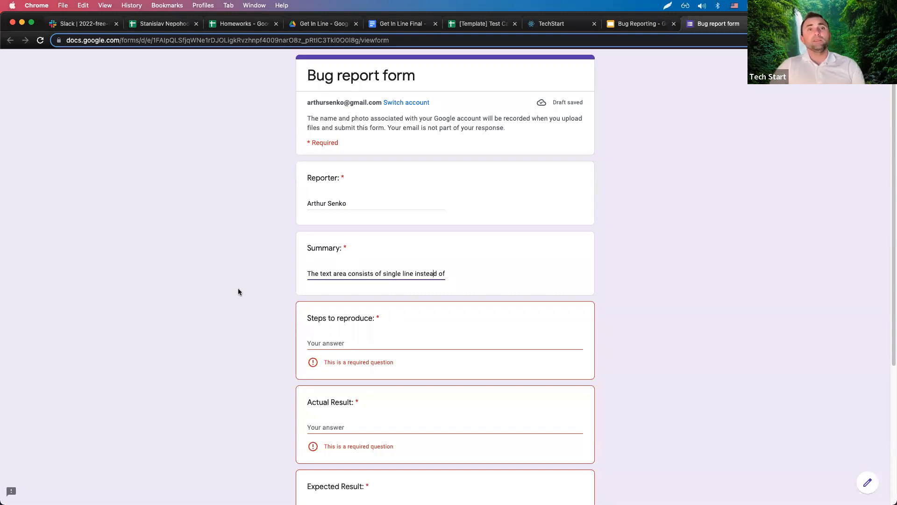
Insert 'in the left top section' before 'consists' and replace the 'instead of 3' ending with a period.
left_click(336, 343)
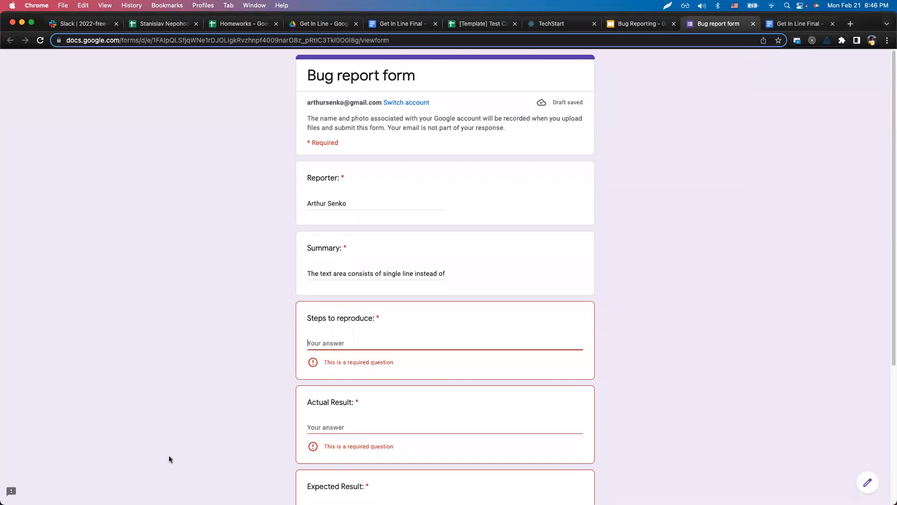
left_click(426, 273)
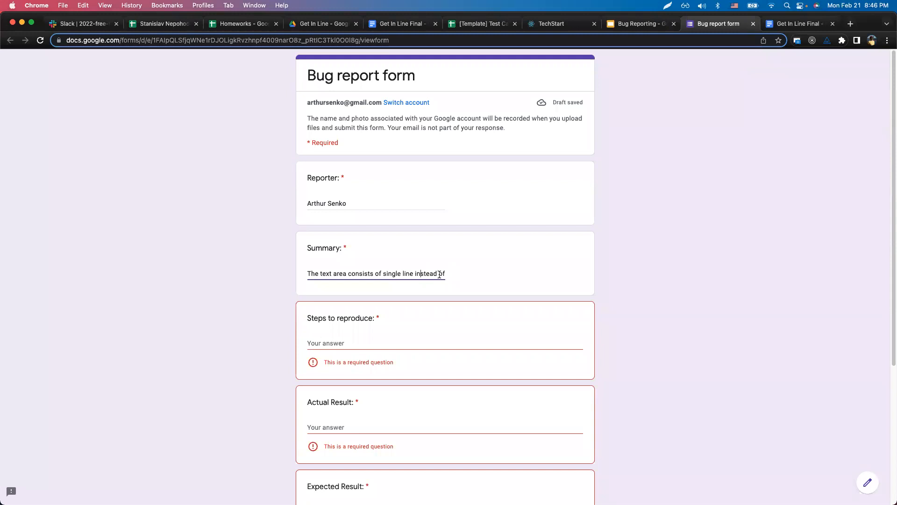
left_click(351, 277)
type("in the le")
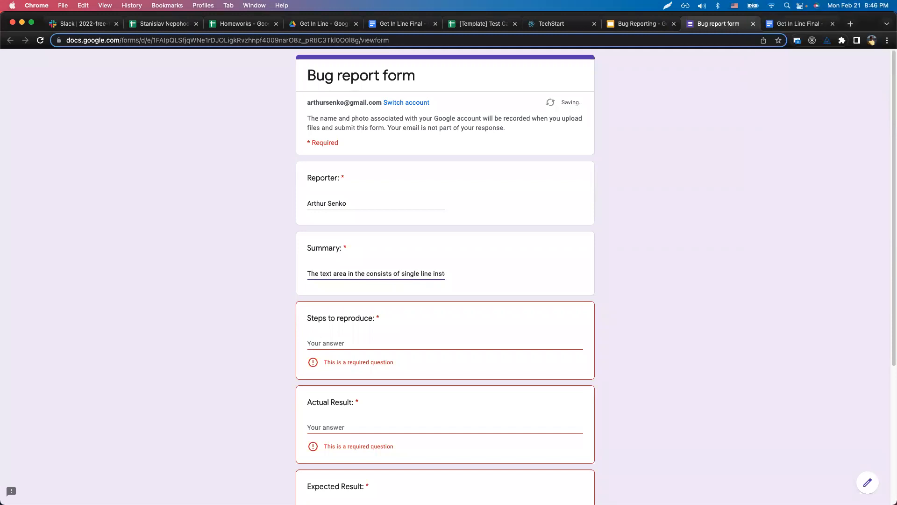
type("ft top section")
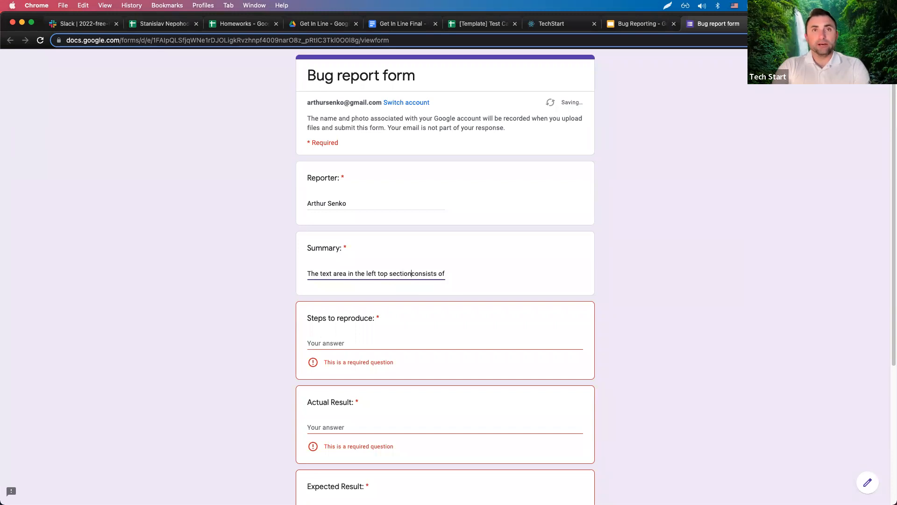
key("Right")
key("Right")
key("Right")
key("Right")
key("Right")
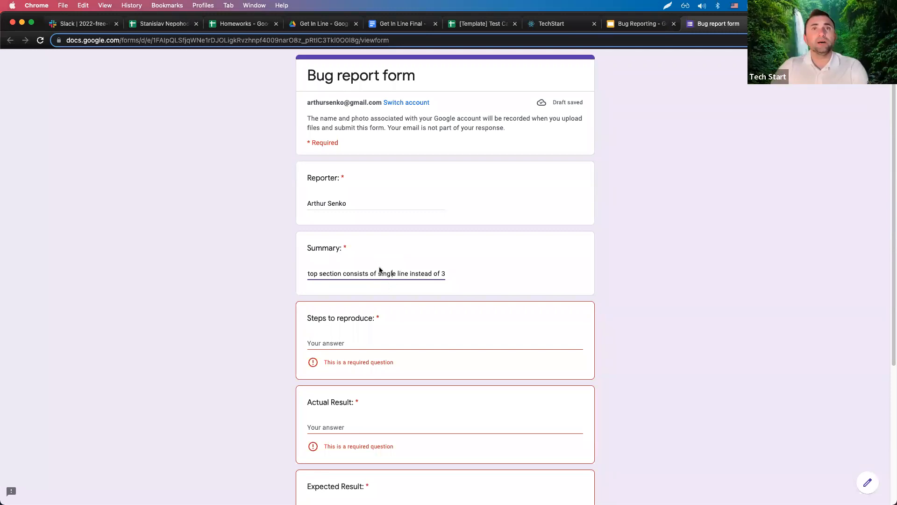
left_click_drag(378, 274, 482, 277)
key("Right")
key("BackSpace")
key("BackSpace")
key("BackSpace")
key("BackSpace")
key("BackSpace")
key("BackSpace")
key("BackSpace")
key("BackSpace")
key("BackSpace")
key("BackSpace")
key("BackSpace")
key("BackSpace")
key("BackSpace")
type(".")
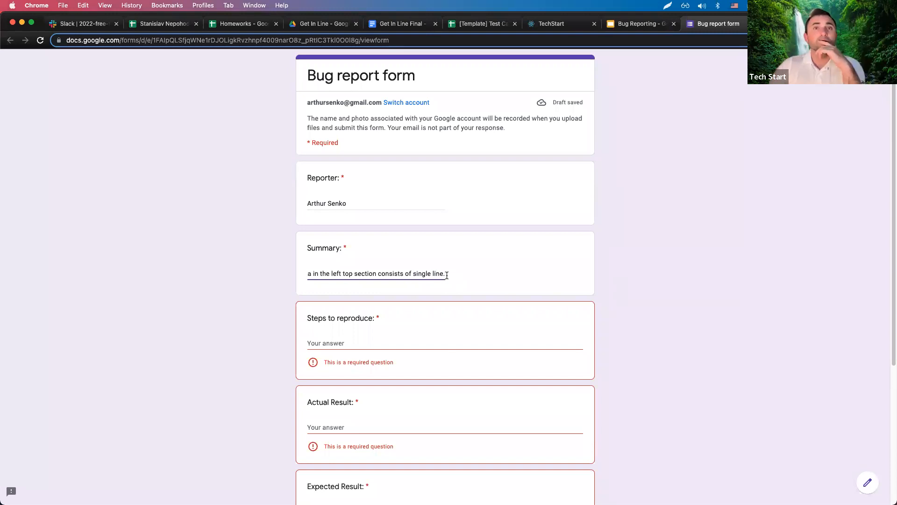
left_click(341, 273)
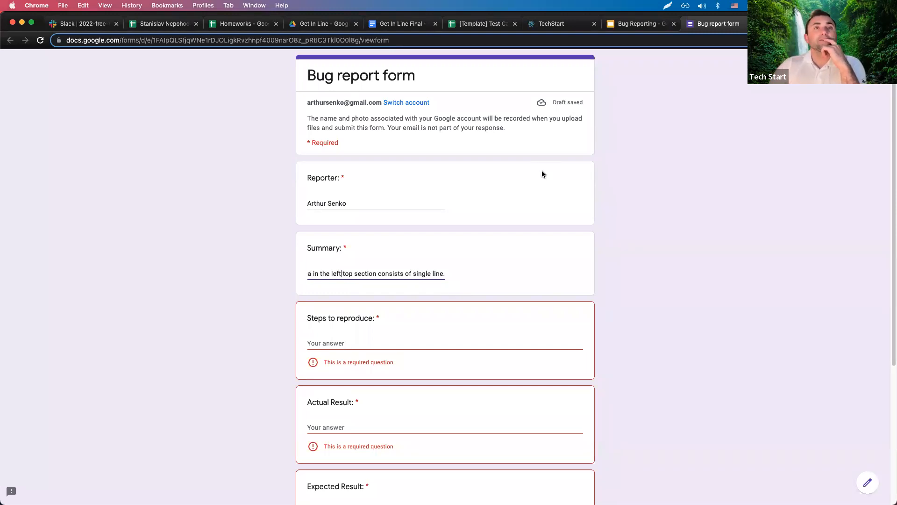
Enter Steps to reproduce: '1. Open the app' and '2. Take a look at the Text area in the top left section'.
left_click(360, 343)
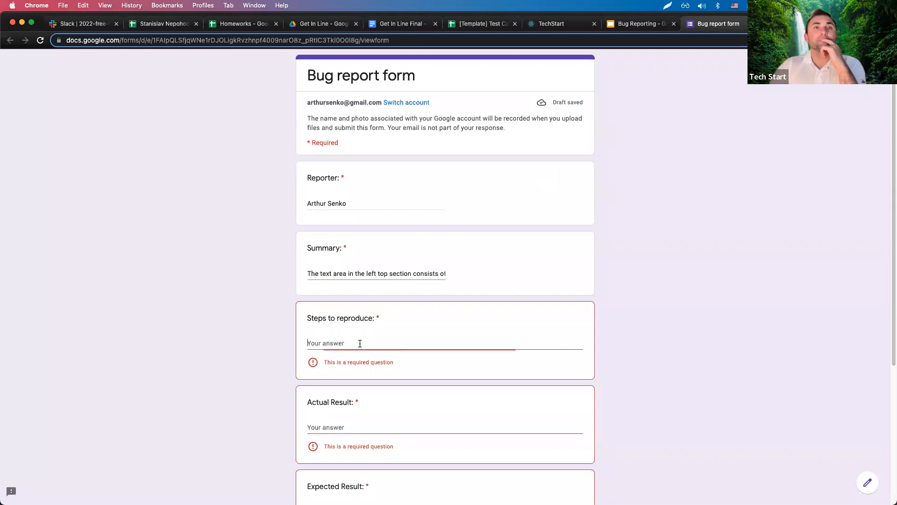
scroll(388, 335, "down", 1)
scroll(388, 336, "down", 3)
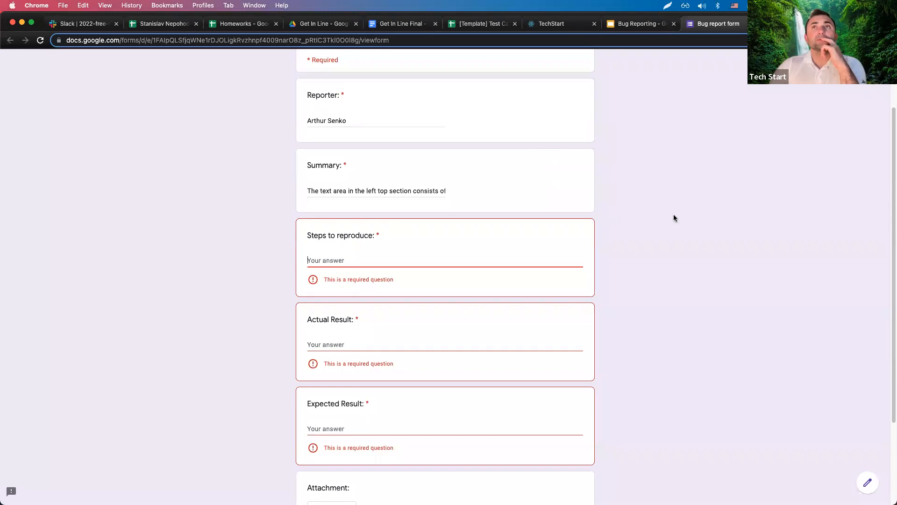
type("1")
key("BackSpace")
type("1. ")
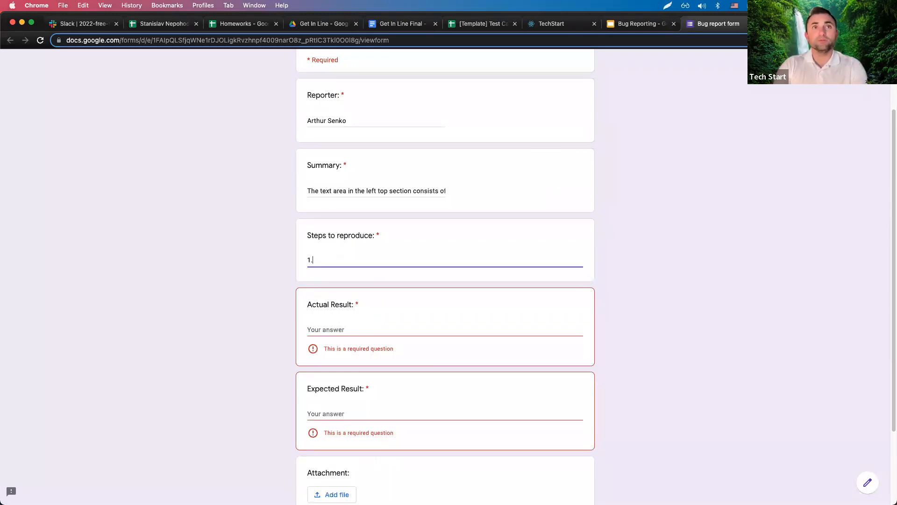
type("Open the ")
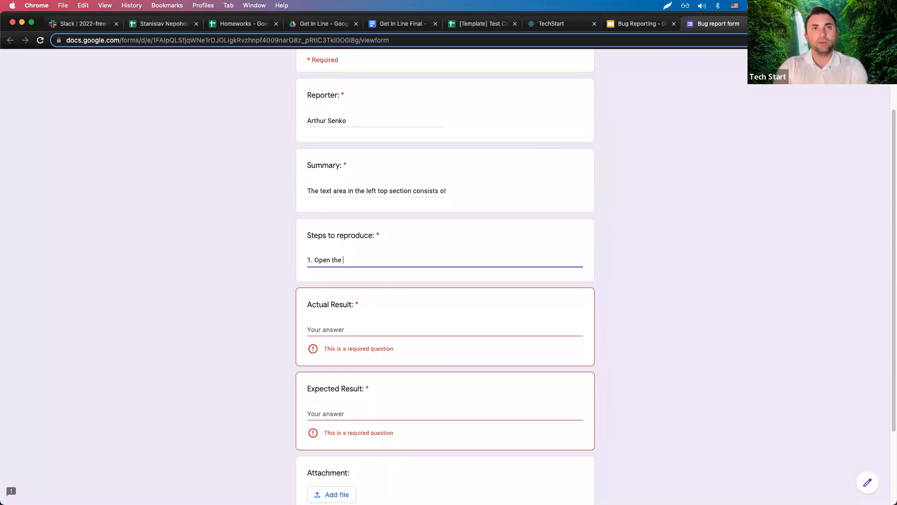
type("app")
key("Return")
type("2. Ta")
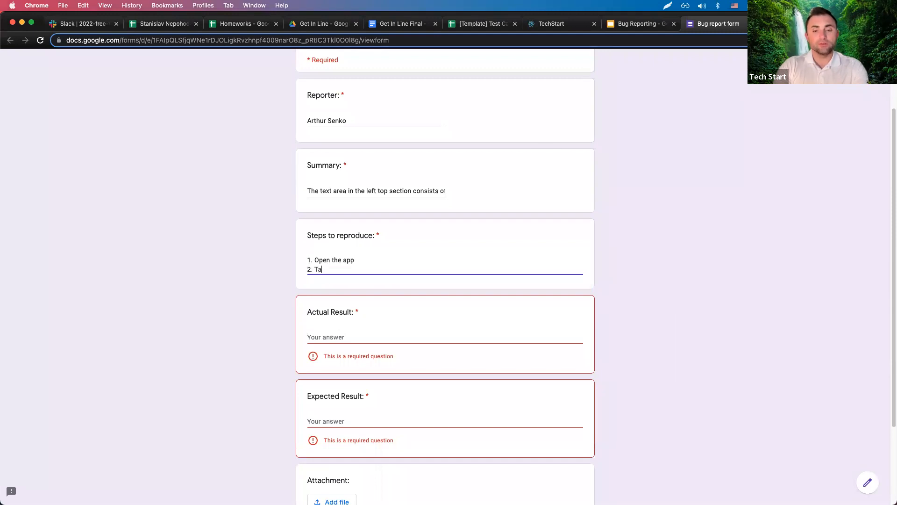
type("ke a look at the Text area in the top ")
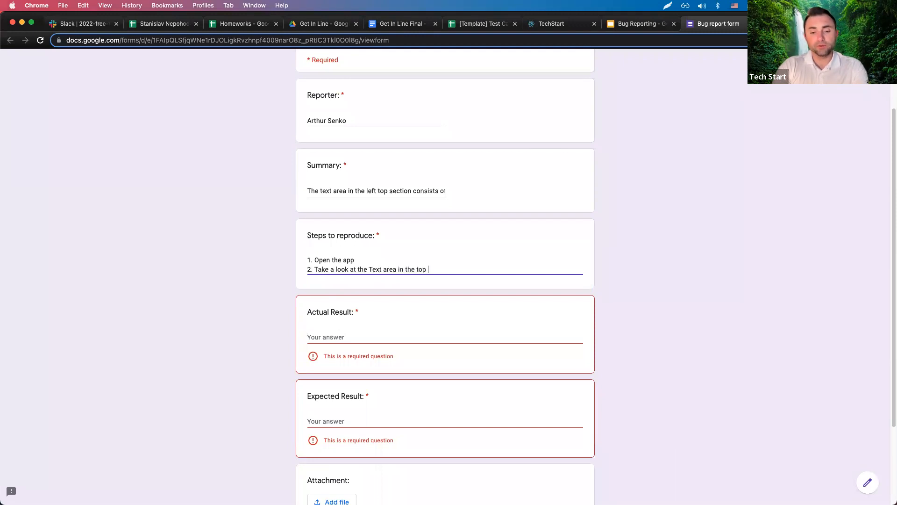
type("left section")
Enter the Actual Result '1 line of code is displayed'.
left_click(454, 337)
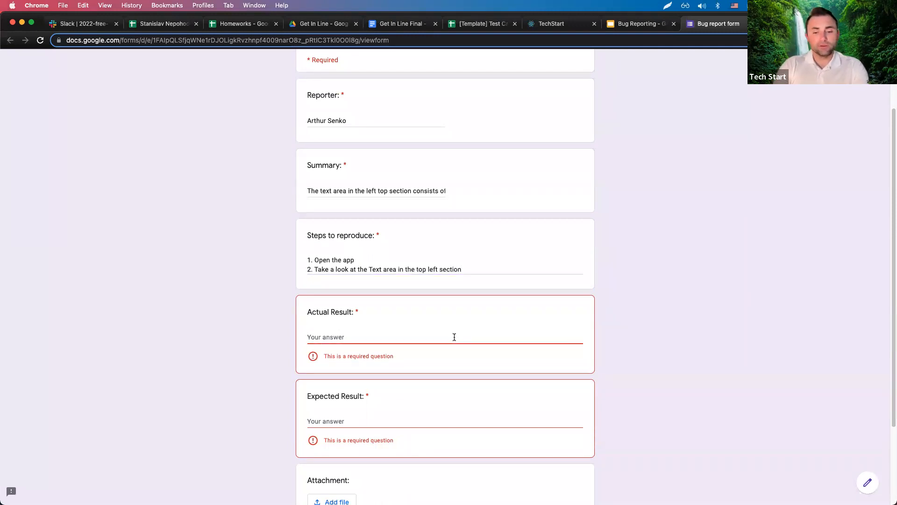
type("I li")
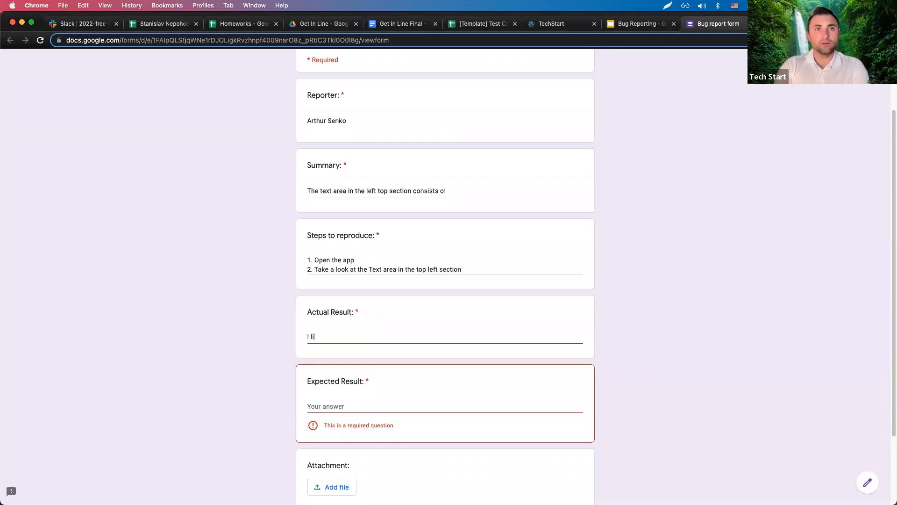
key("BackSpace")
type("1 line of go")
key("BackSpace")
key("BackSpace")
type("code is displayed")
Begin Expected Result with '3 lines' and change 'code' to 'text' in the Actual Result.
left_click(351, 406)
type("3 lines")
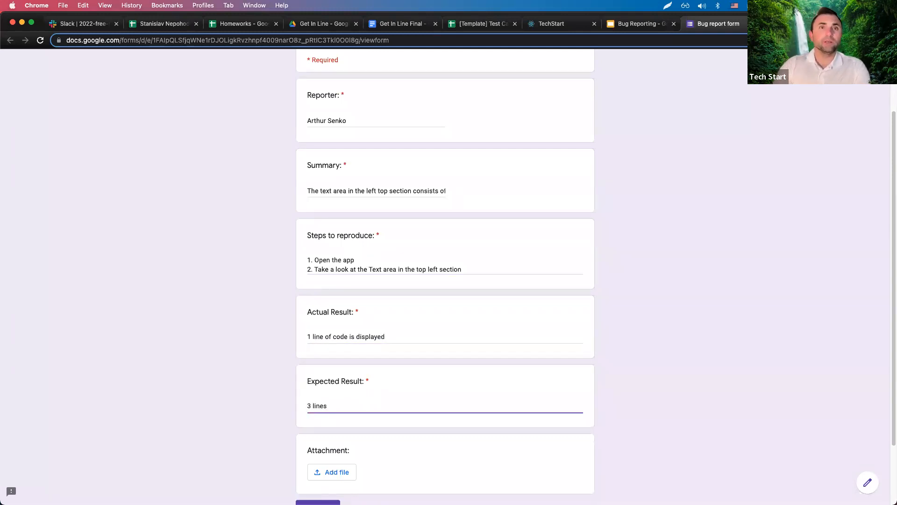
double_click(347, 337)
type("text")
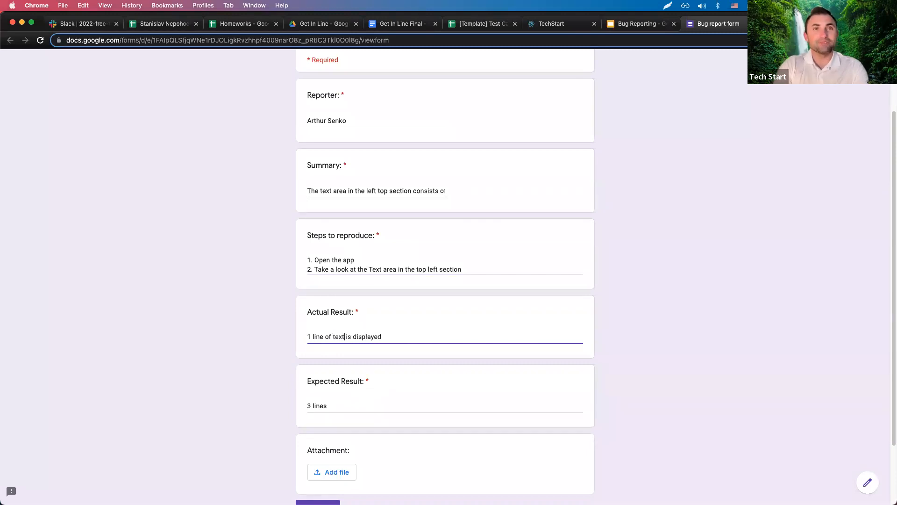
Complete the Expected Result as '3 lines of text are displayed.'.
left_click(352, 406)
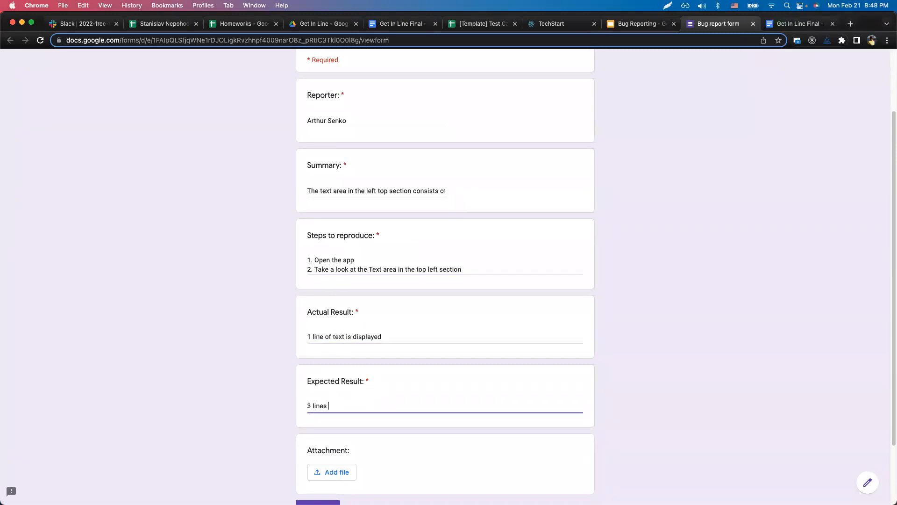
type("of text are displ")
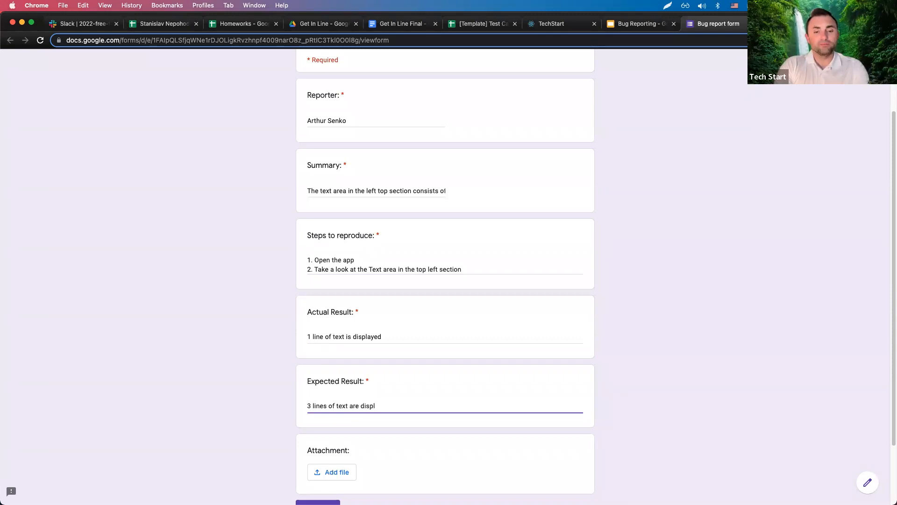
type("ayed:")
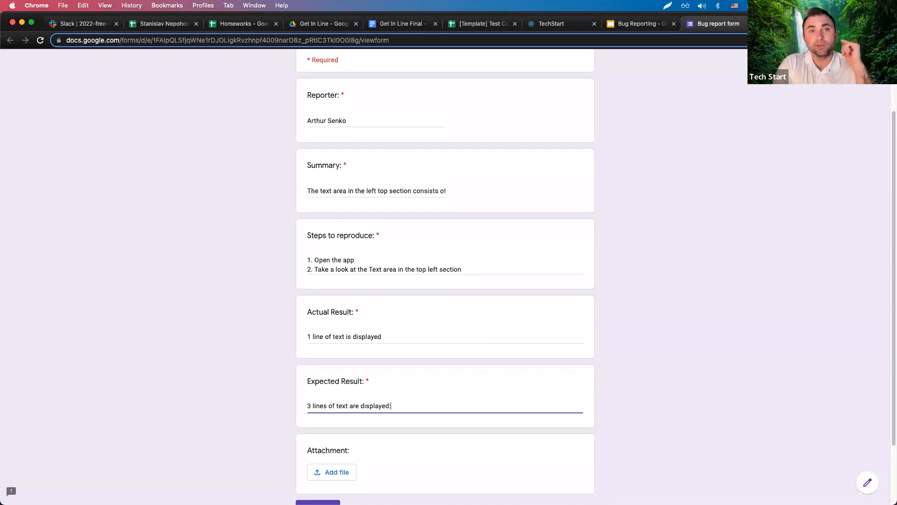
key("Return")
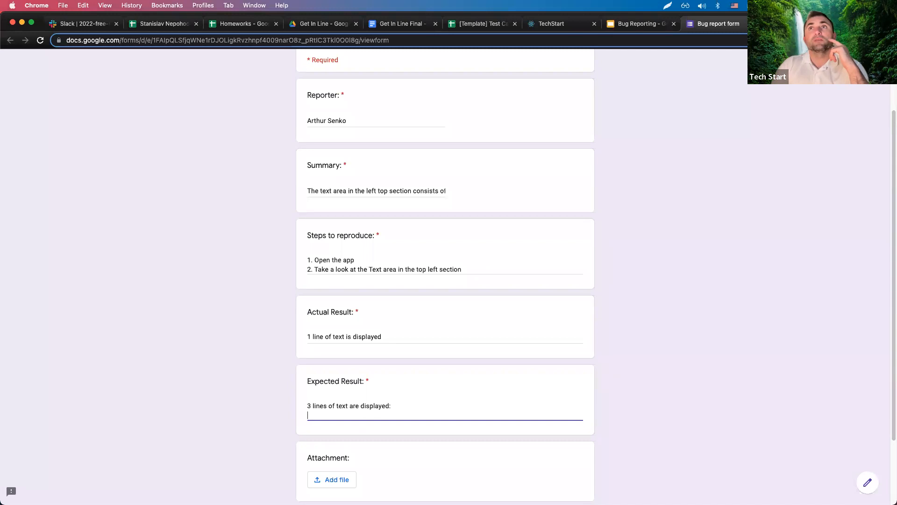
type("Line1 :")
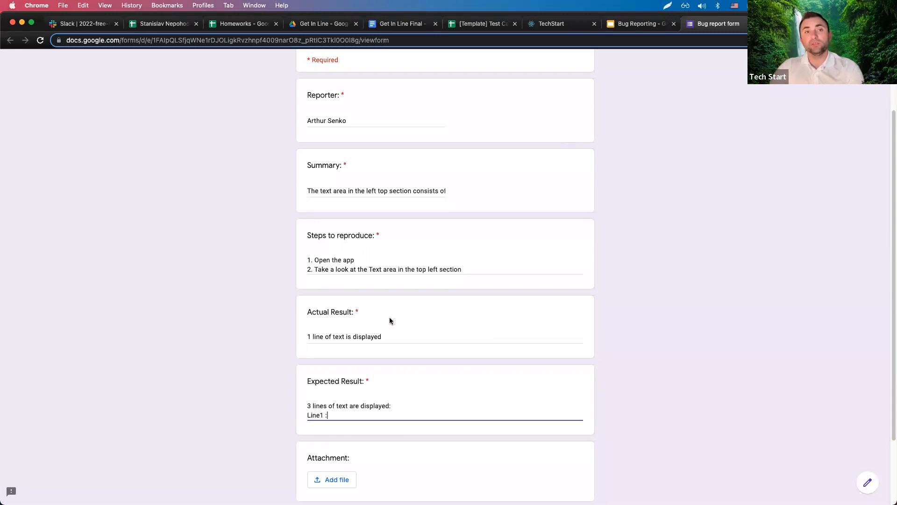
key("BackSpace")
key("BackSpace")
key("BackSpace")
key("BackSpace")
key("BackSpace")
key("BackSpace")
key("BackSpace")
key("BackSpace")
key("BackSpace")
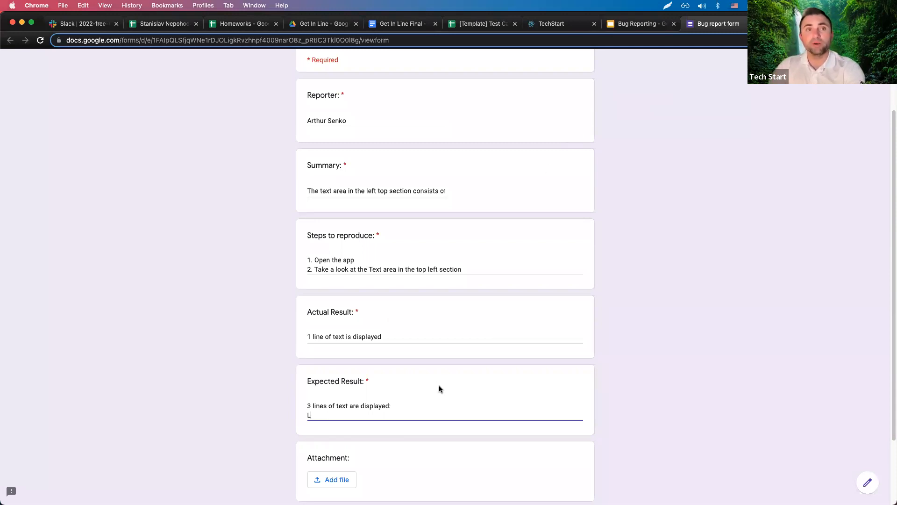
type(".")
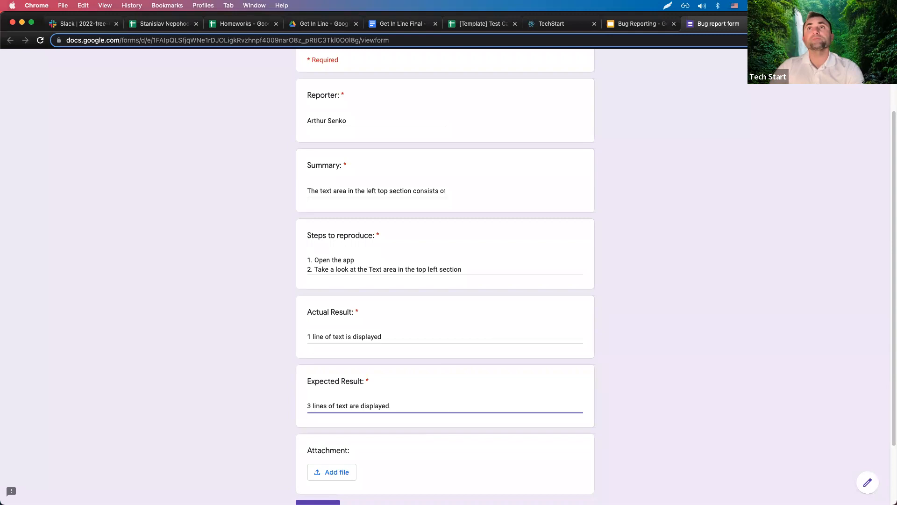
left_click(566, 25)
Capture the Get In Line page in Lightshot with a red arrow at the 0-people heading and save it to Desktop.
left_click(668, 6)
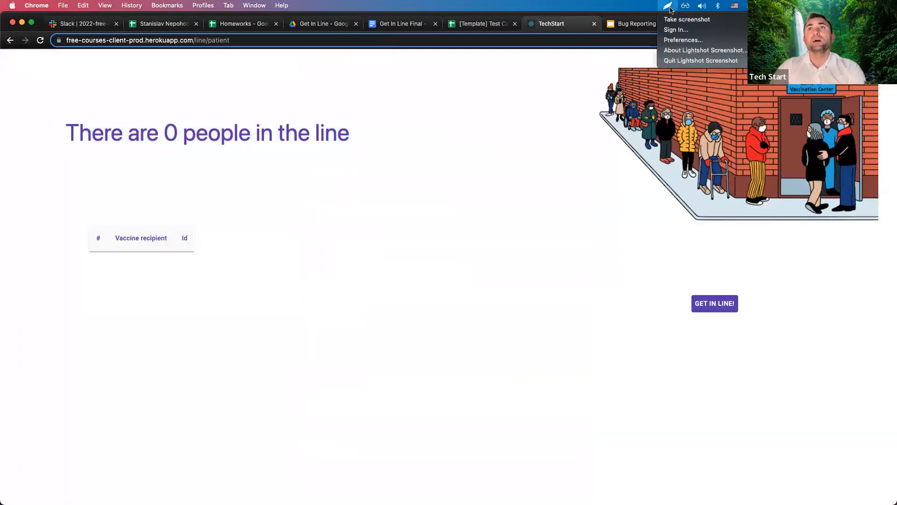
left_click(678, 16)
mouse_move(1, 51)
left_mouse_down()
mouse_move(890, 406)
mouse_move(892, 434)
left_mouse_up()
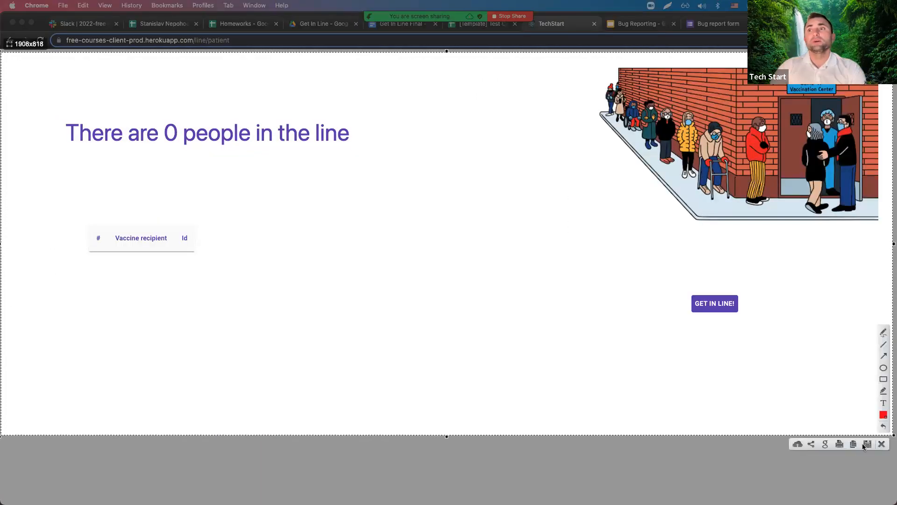
left_click(883, 358)
mouse_move(404, 260)
left_mouse_down()
mouse_move(232, 145)
mouse_move(236, 152)
left_mouse_up()
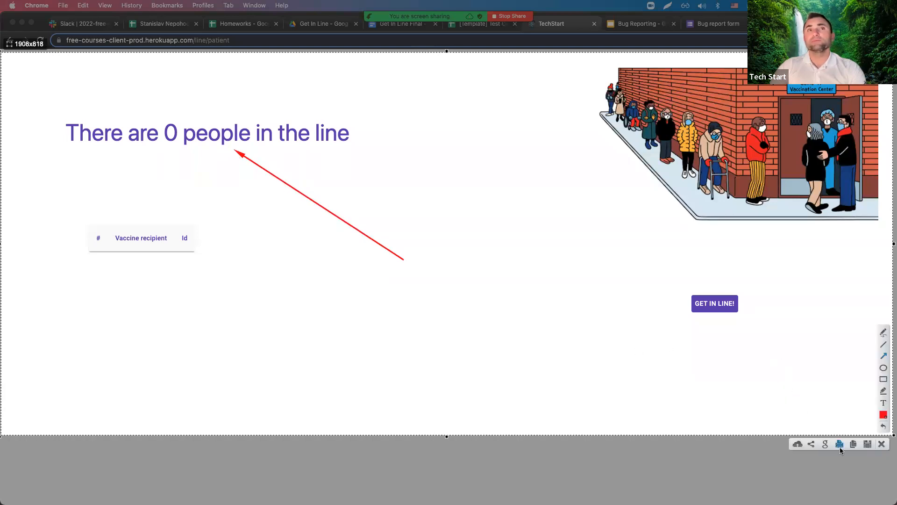
left_click(883, 403)
left_click(401, 287)
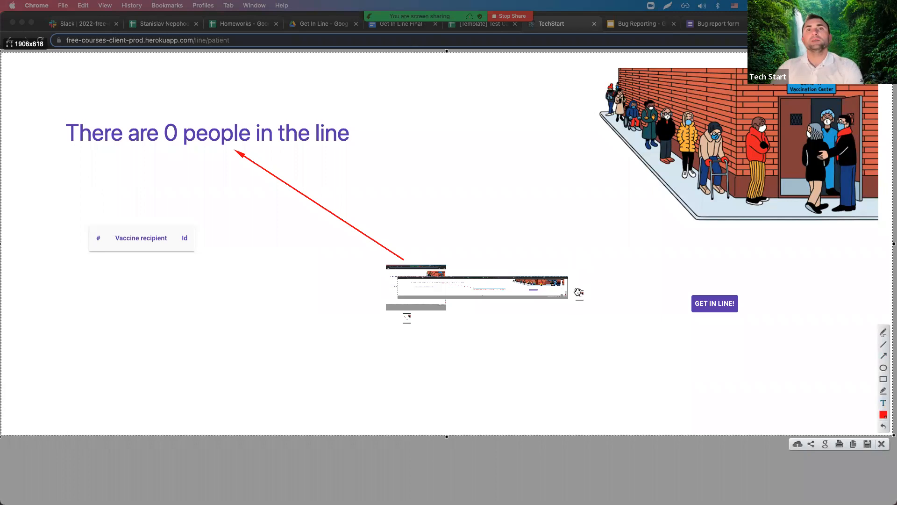
left_click(578, 293)
left_click(867, 445)
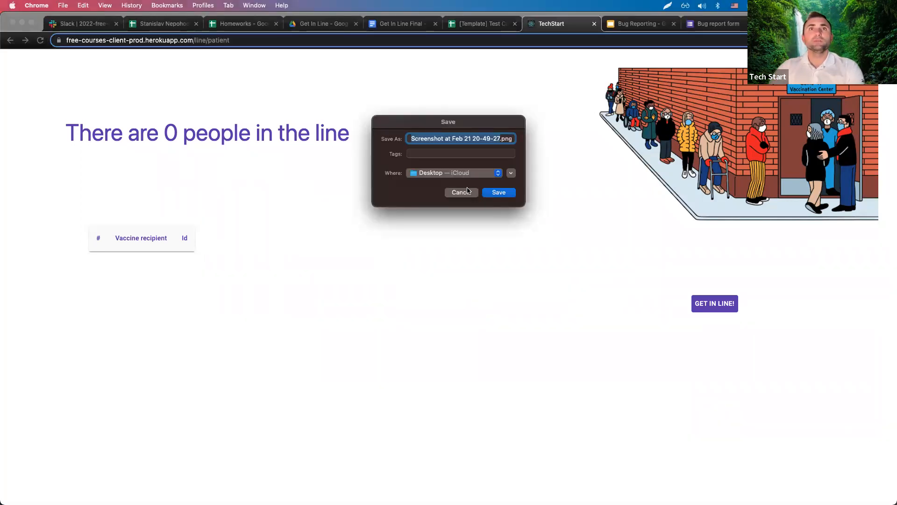
left_click(498, 194)
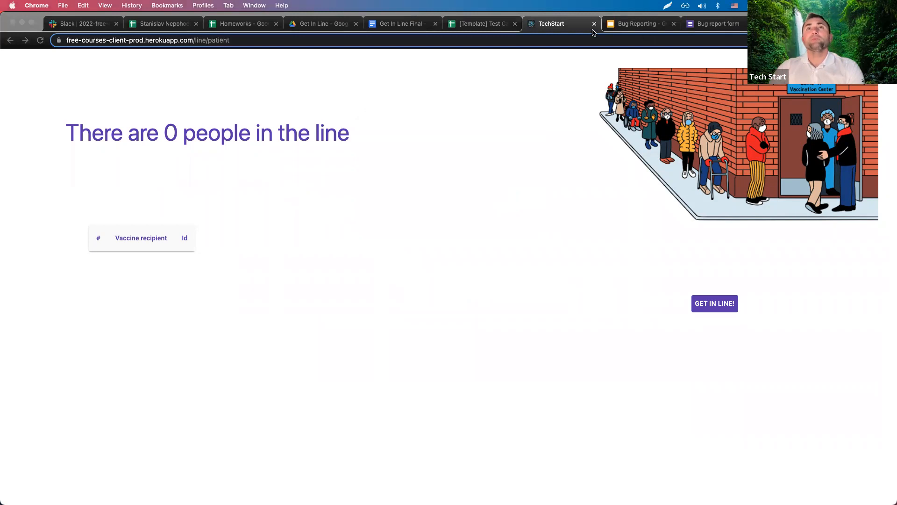
Attach the saved screenshot file to the bug report form and submit it.
left_click(624, 25)
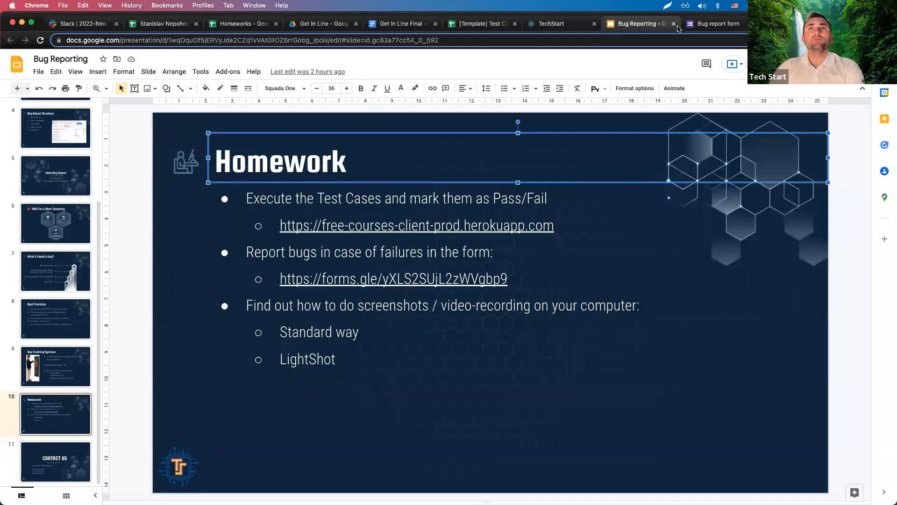
left_click(715, 24)
left_click(327, 470)
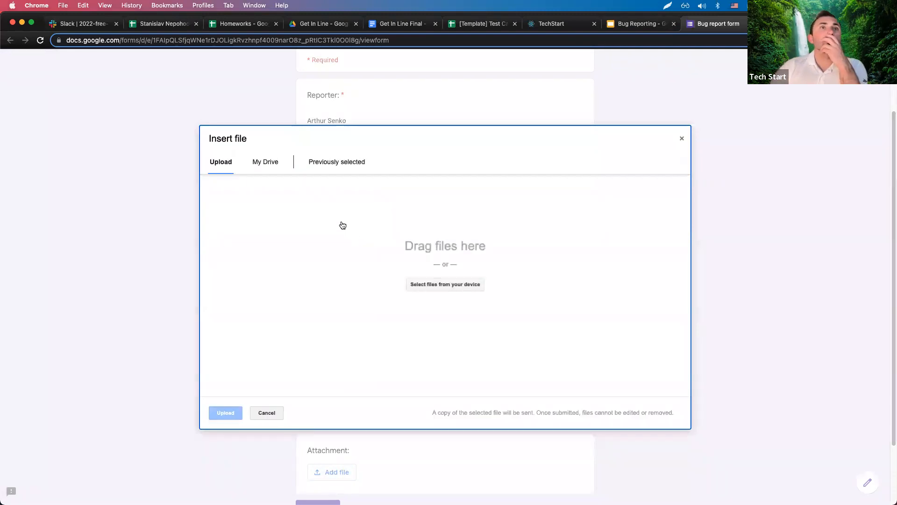
left_click(429, 287)
scroll(400, 254, "down", 5)
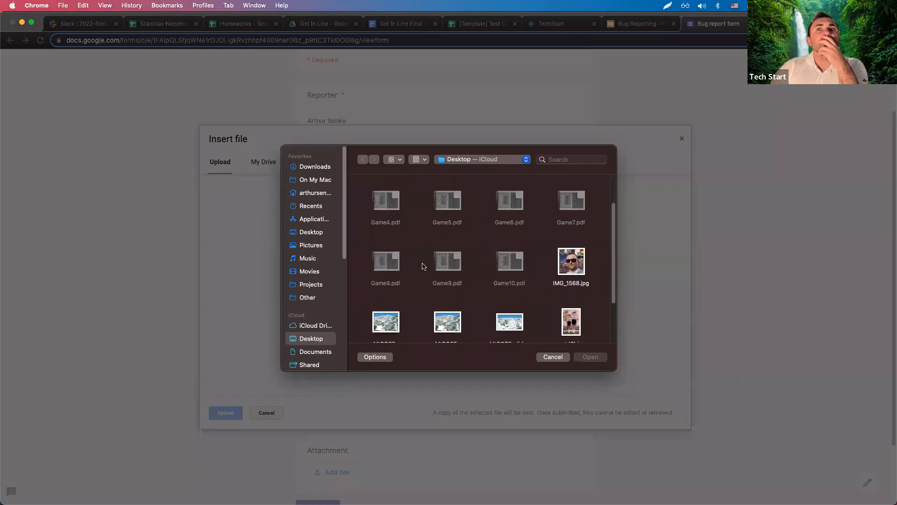
double_click(510, 302)
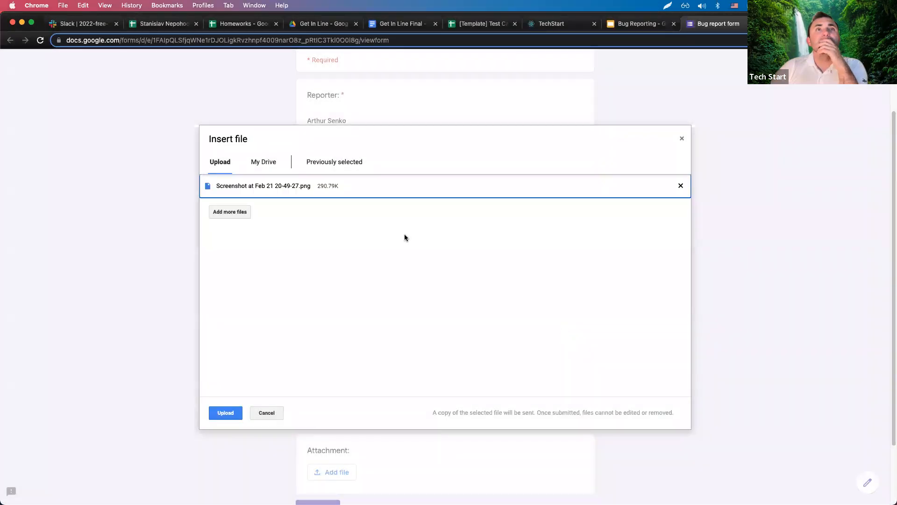
left_click(225, 413)
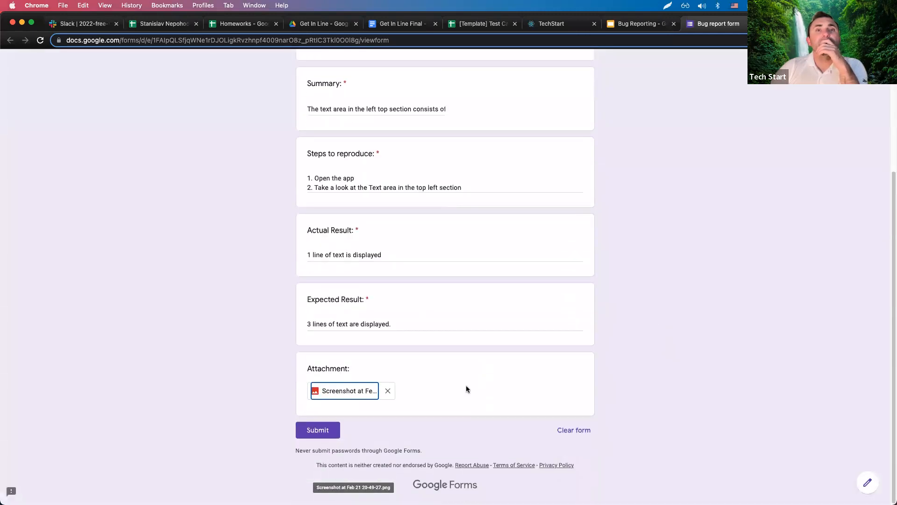
scroll(466, 389, "up", 4)
scroll(358, 216, "down", 2)
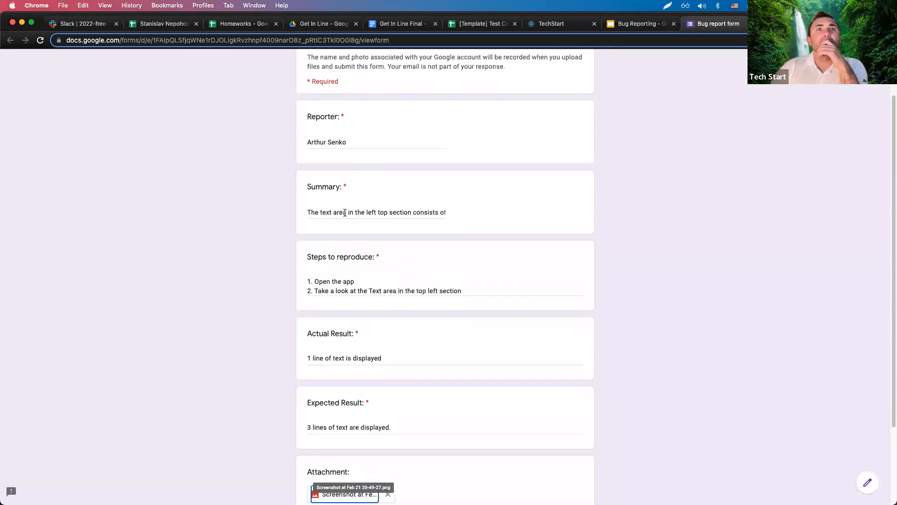
scroll(369, 255, "down", 3)
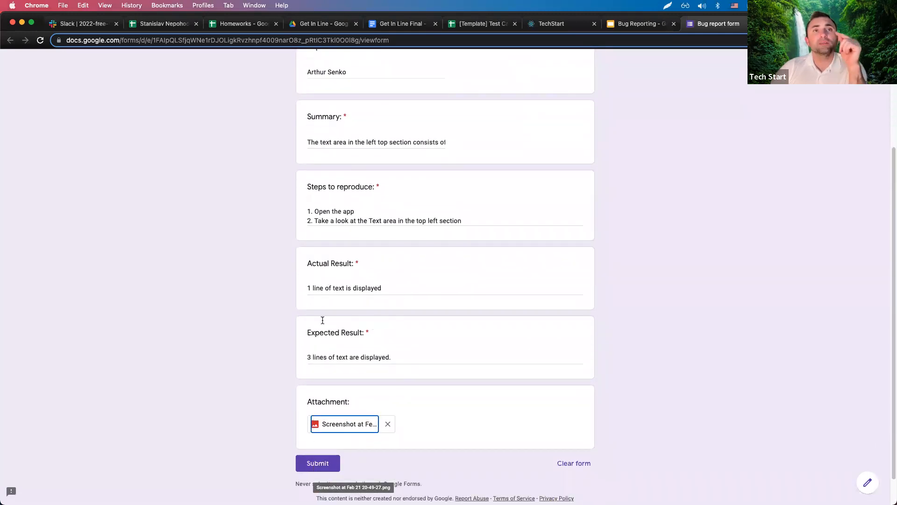
left_click(321, 465)
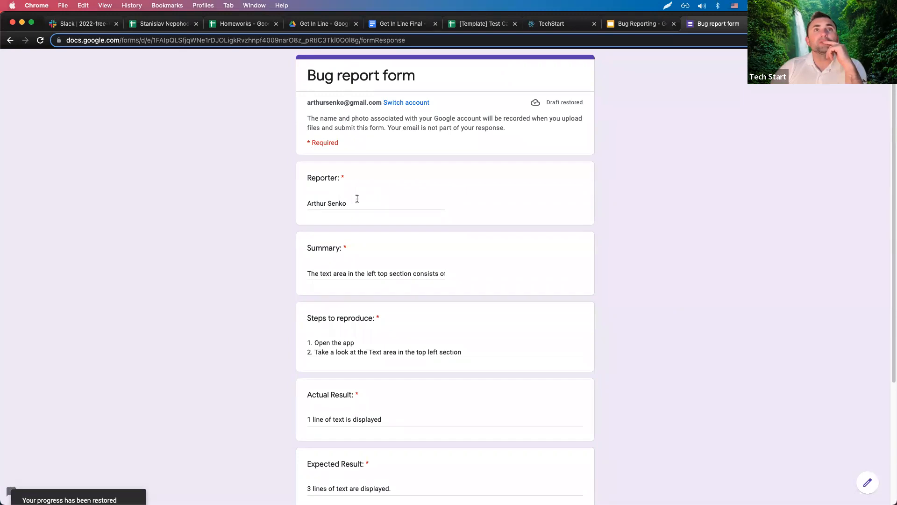
Empty the Reporter, Summary and Steps to reproduce answers and remove the screenshot attachment.
left_click_drag(381, 205, 301, 207)
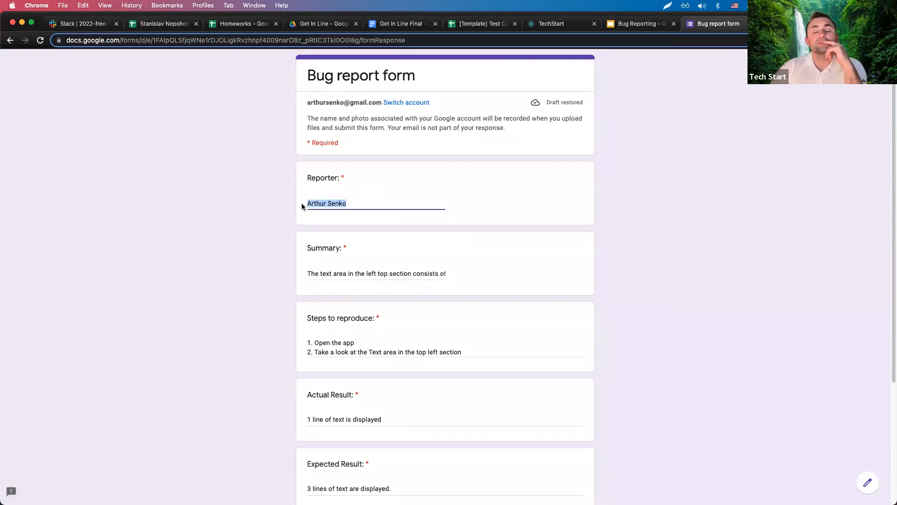
key("BackSpace")
left_click(355, 272)
key("BackSpace")
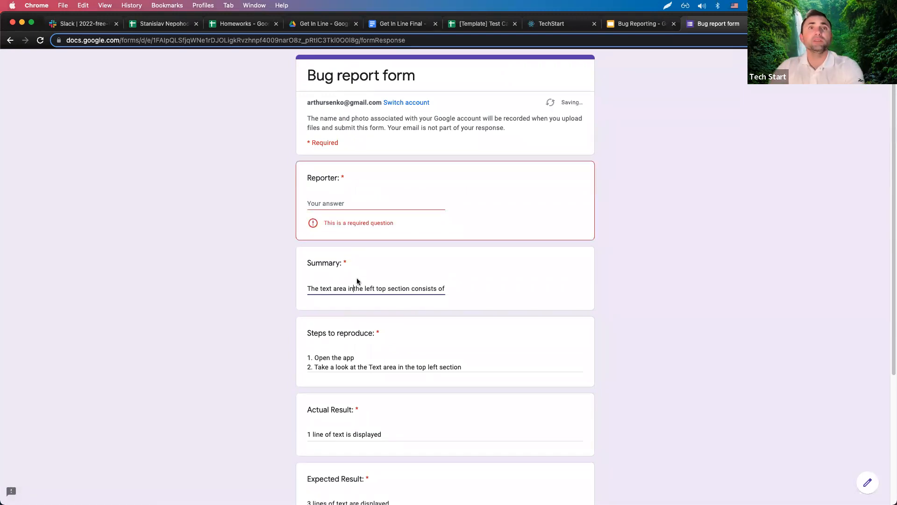
key("super+a")
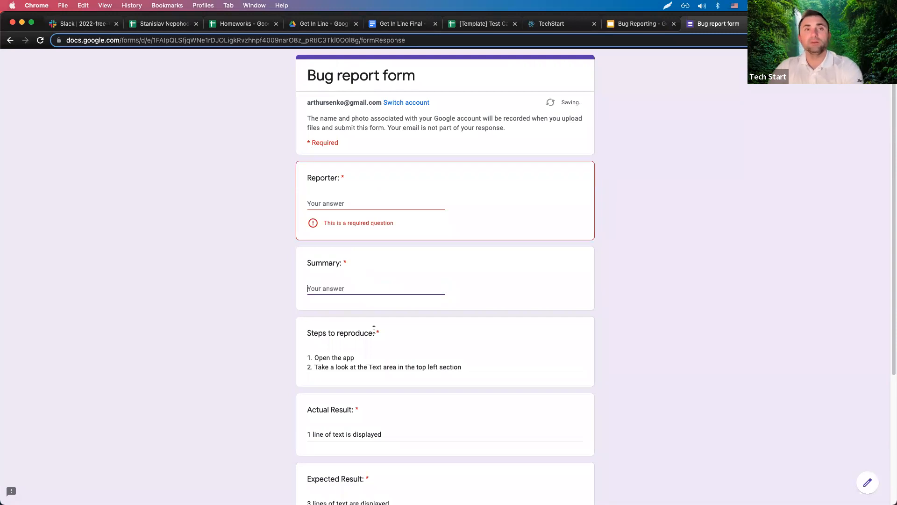
left_click(366, 362)
key("super+a")
key("BackSpace")
scroll(334, 411, "down", 5)
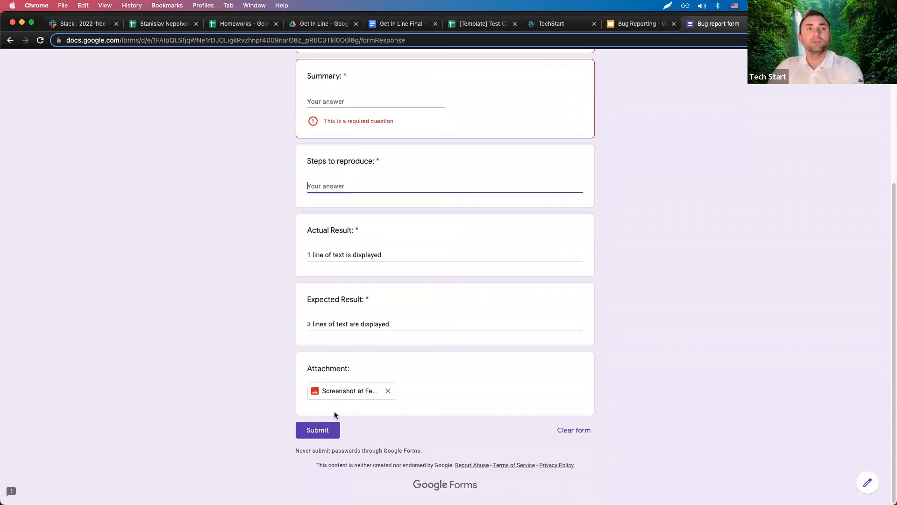
left_click(348, 258)
left_click(388, 405)
left_click(351, 269)
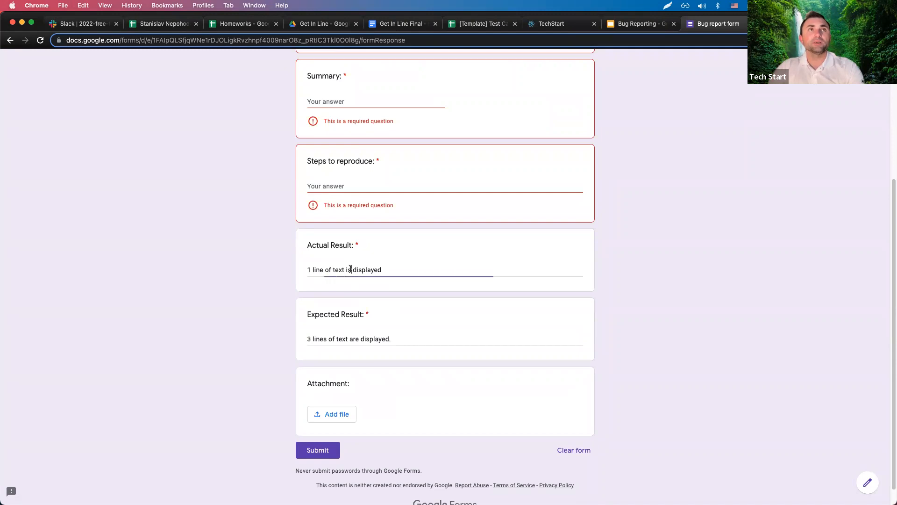
Open the bug report form link from the Homework slide, then return to the slides.
left_click(645, 24)
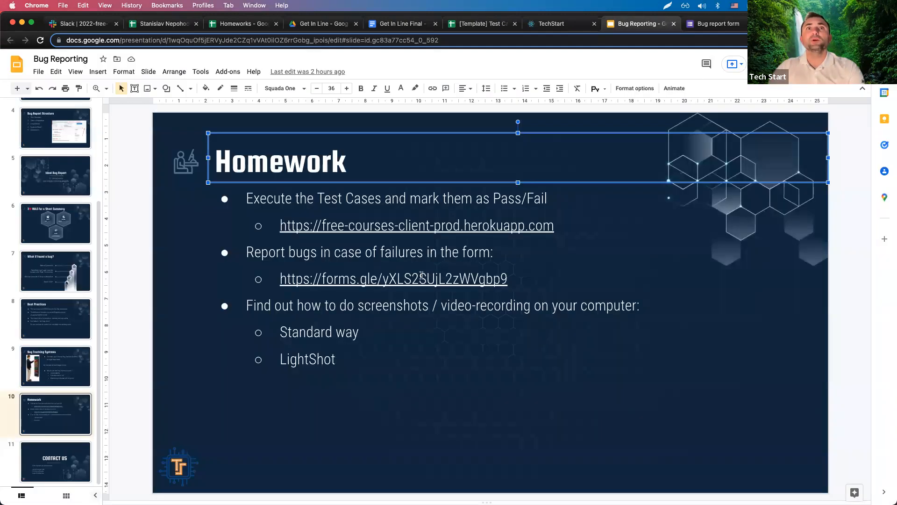
left_click(367, 306)
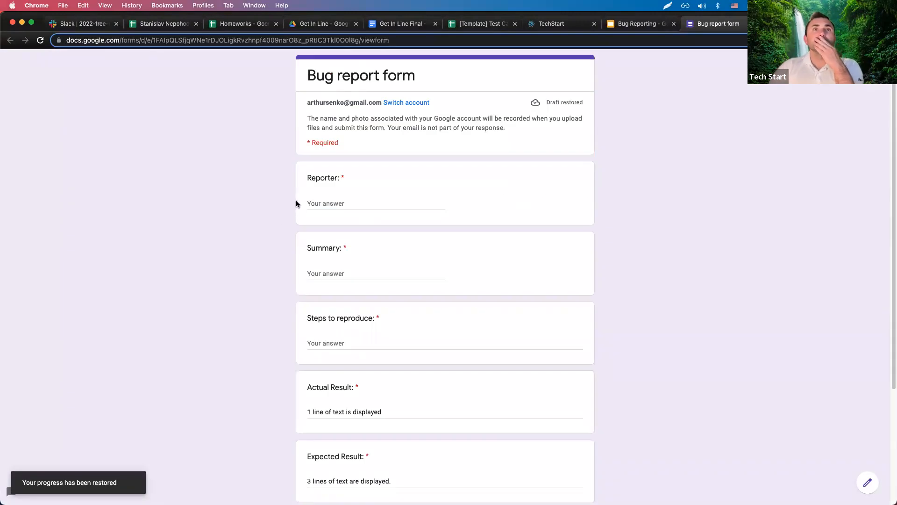
left_click(635, 23)
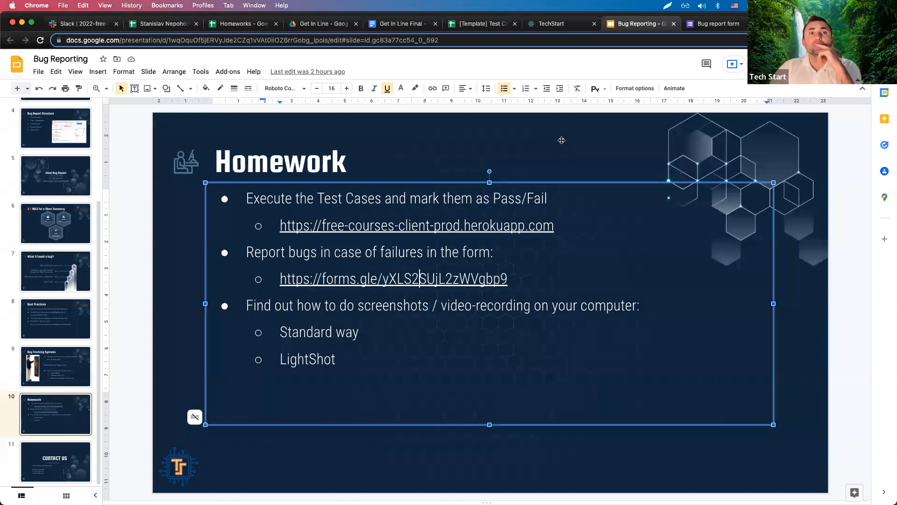
Highlight the LightShot bullet on the Homework slide and view Lightshot's screenshot options.
left_click_drag(279, 330, 364, 365)
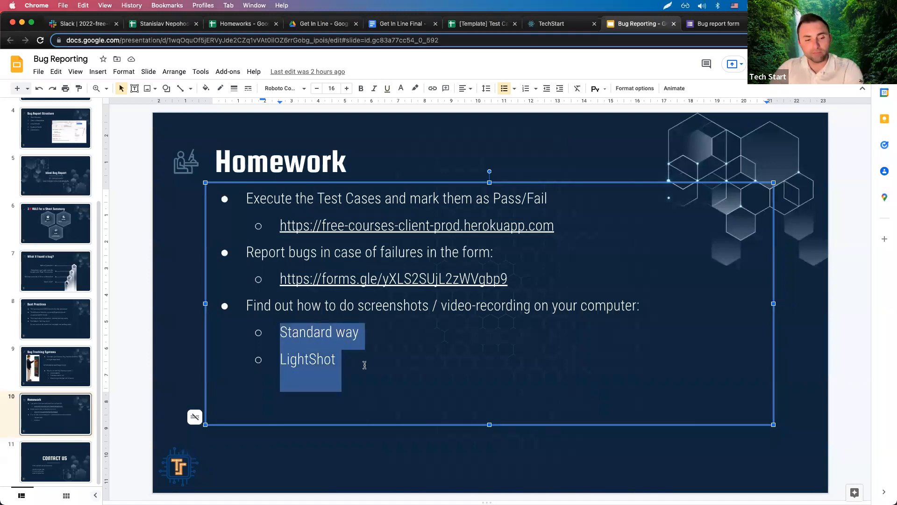
left_click(350, 360)
left_click_drag(350, 359, 279, 359)
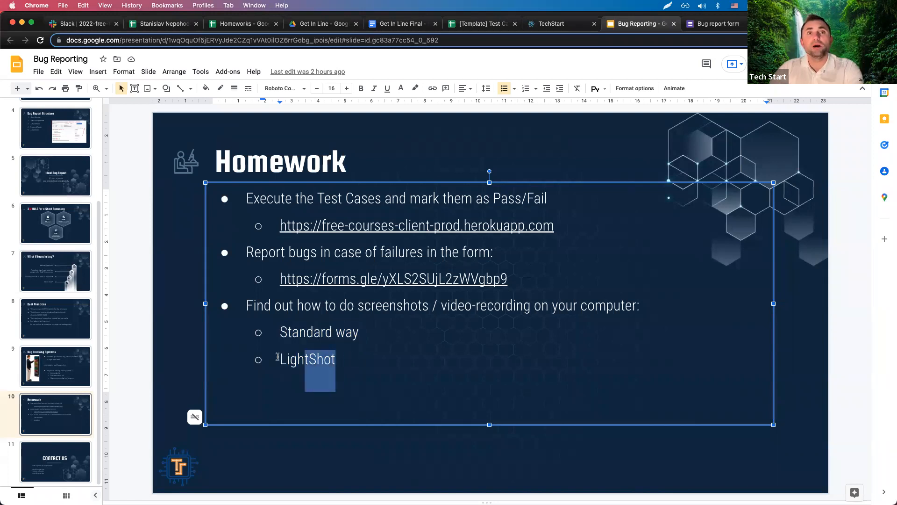
left_click(669, 6)
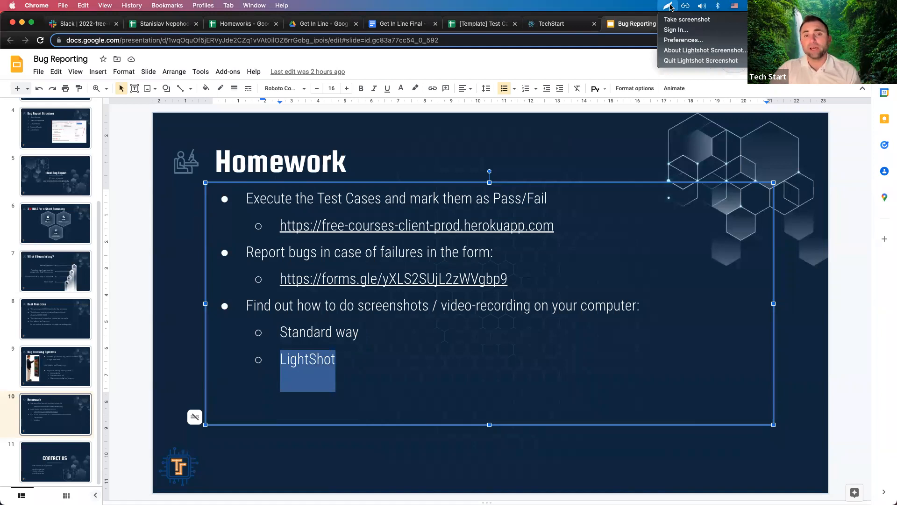
left_click(634, 24)
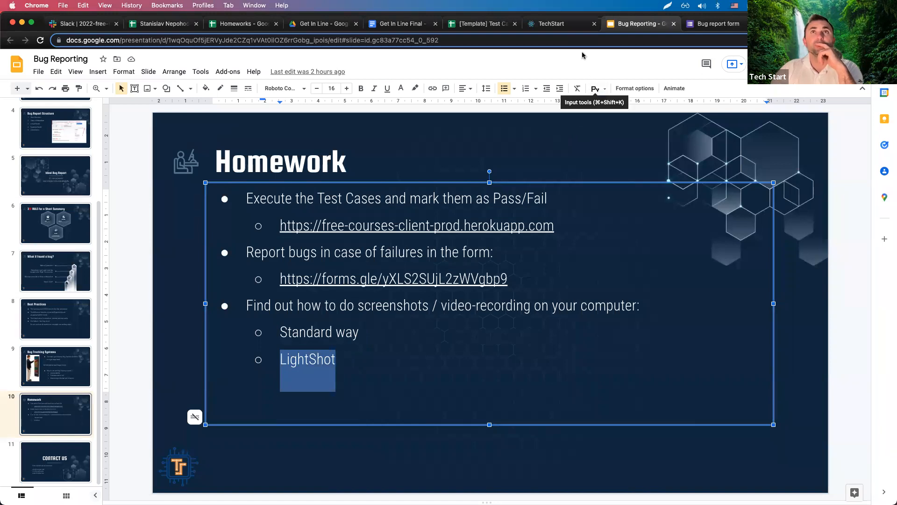
left_click(572, 28)
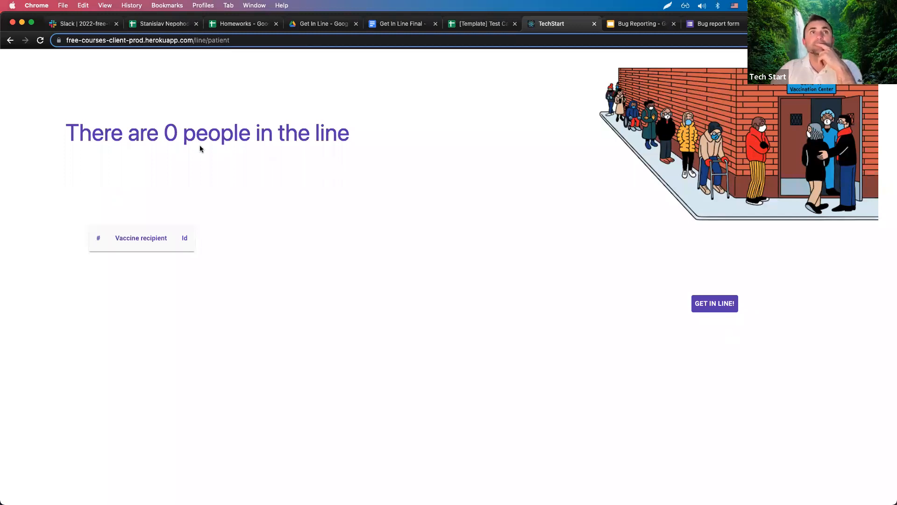
Inspect the 'There are 0 people in the line' heading in Chrome DevTools.
triple_click(295, 135)
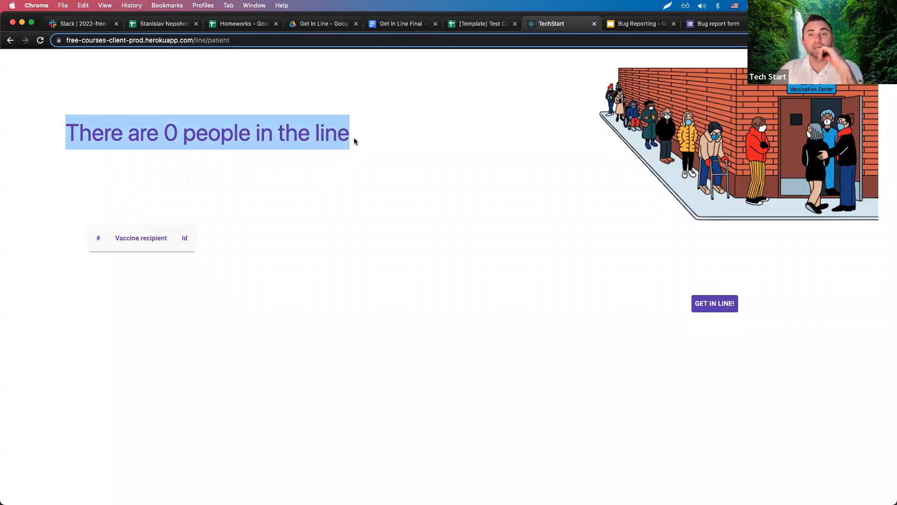
right_click(339, 138)
left_click(281, 149)
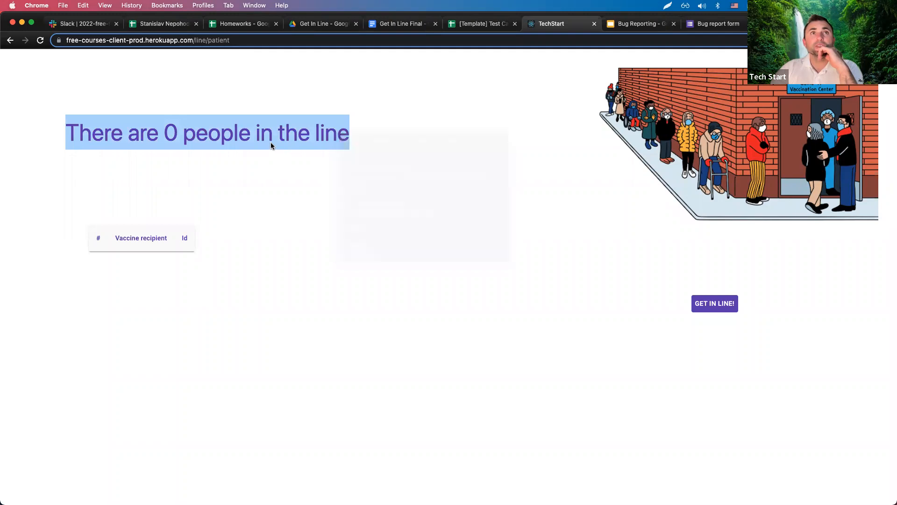
left_click(250, 133)
right_click(239, 132)
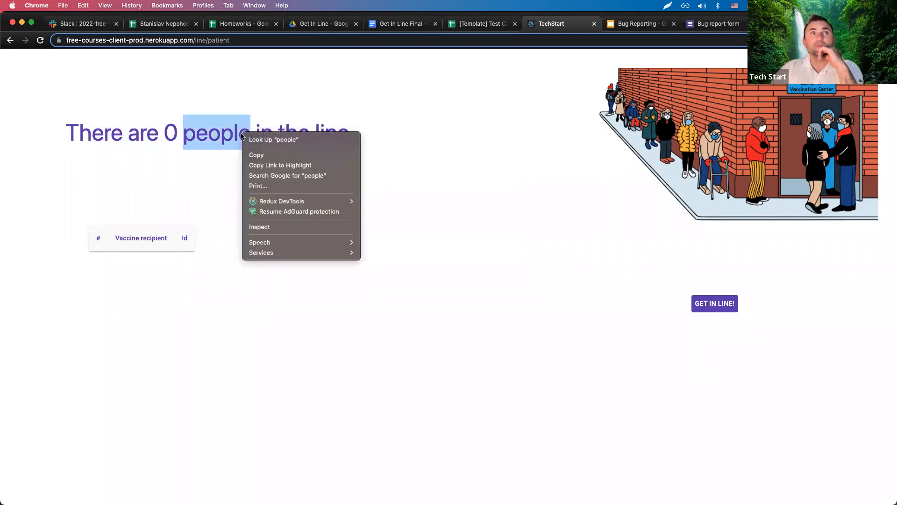
left_click(252, 228)
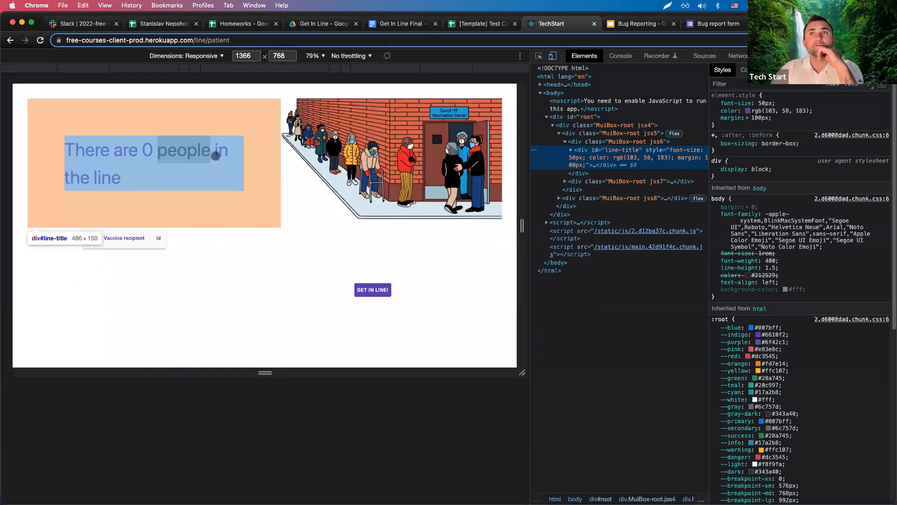
Select the div#line-title element in the Elements panel, expanding it to view its text nodes.
left_click(585, 143)
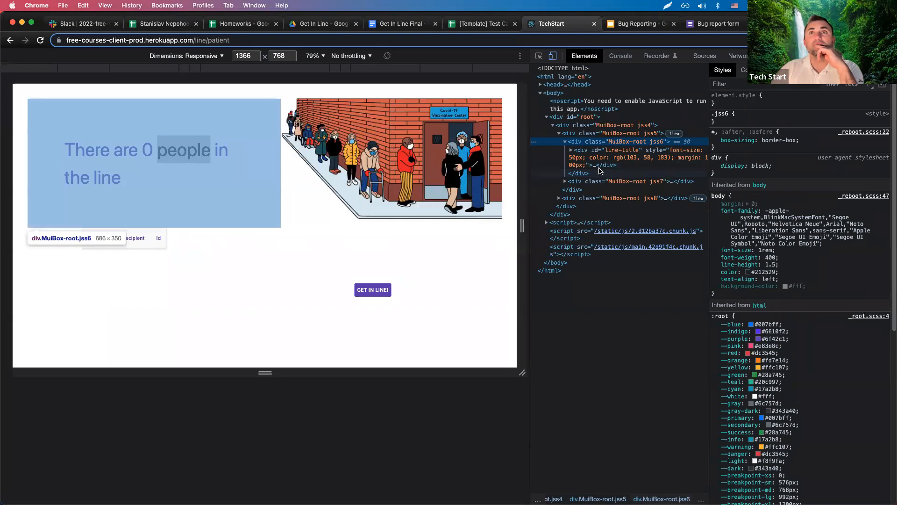
left_click(571, 150)
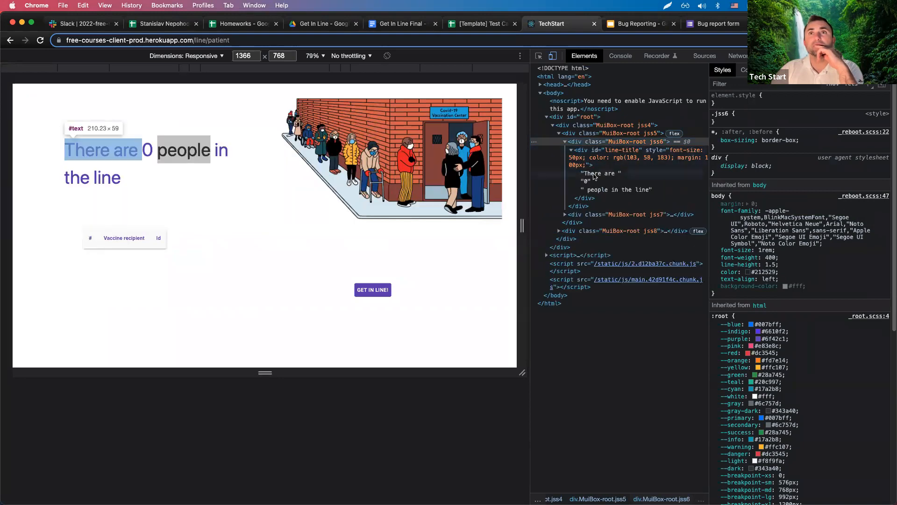
left_click(571, 150)
left_click(571, 150)
left_click(571, 150)
left_click(571, 151)
left_click(571, 151)
left_click(571, 151)
left_click(571, 151)
left_click(571, 150)
left_click(571, 150)
left_click(571, 151)
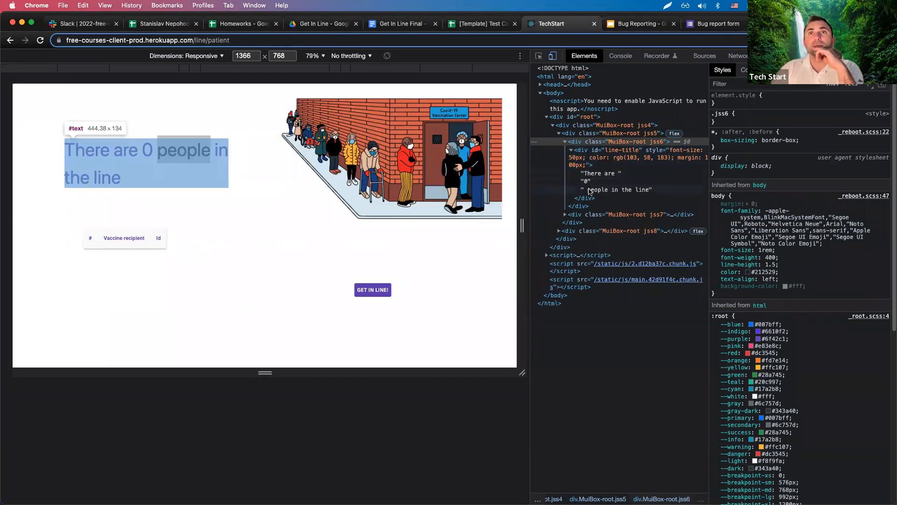
left_click(571, 154)
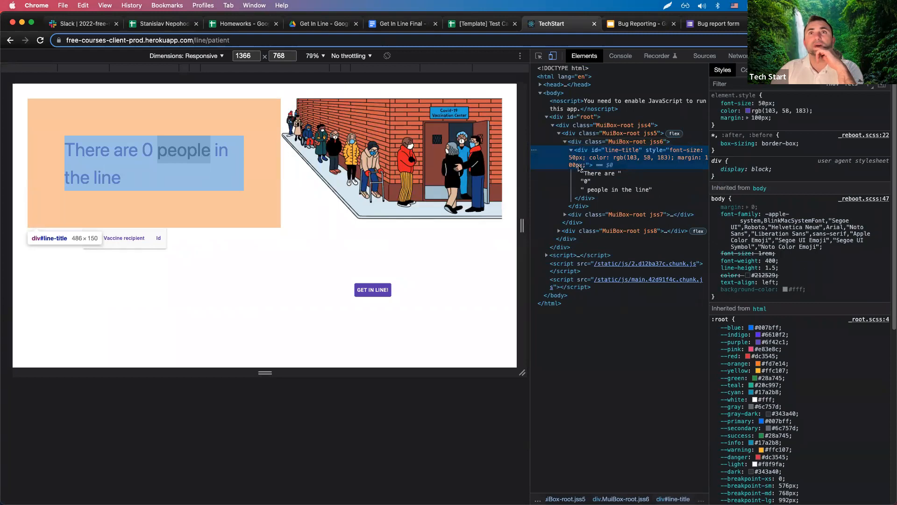
left_click(571, 150)
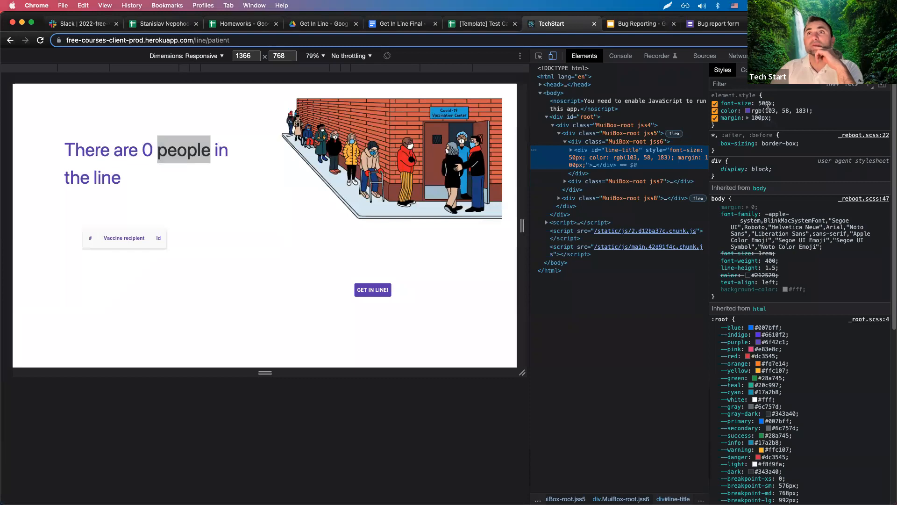
Highlight the font-size: 50px declaration and compare the Styles and Computed tabs.
left_click_drag(722, 102, 782, 105)
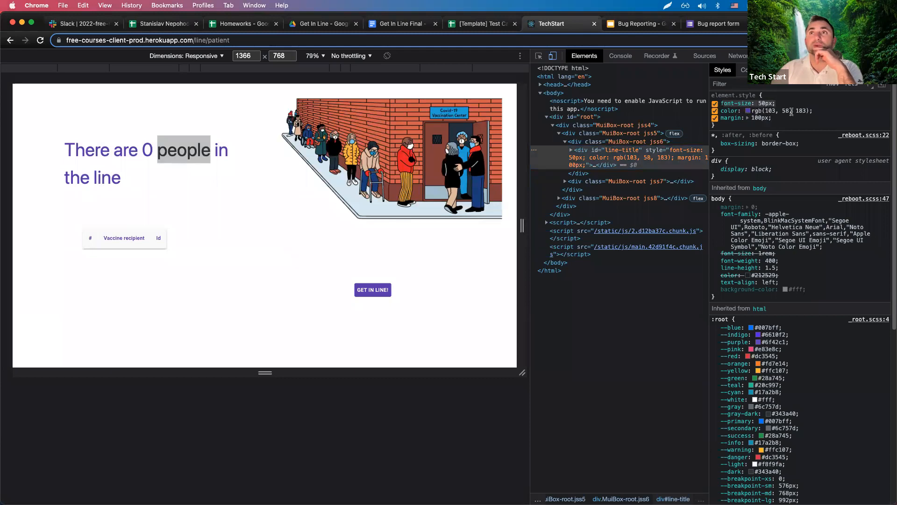
left_click(743, 70)
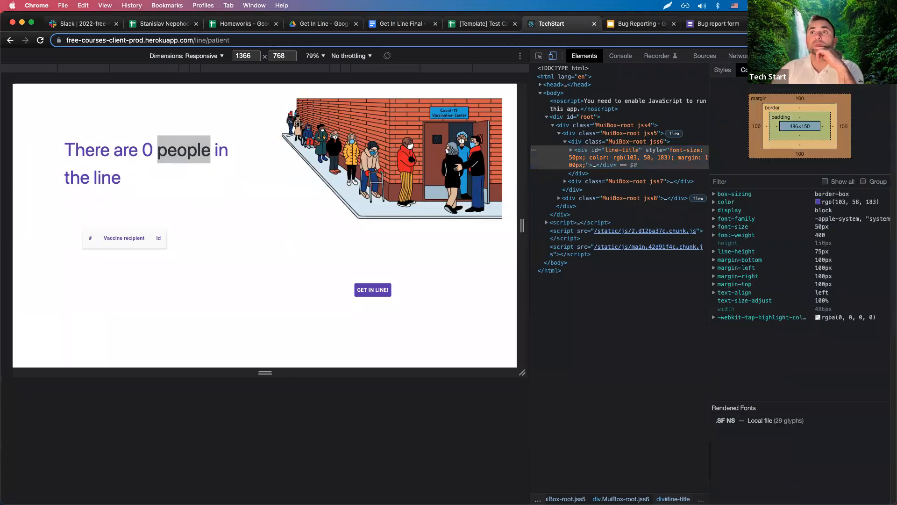
left_click(722, 71)
left_click(743, 72)
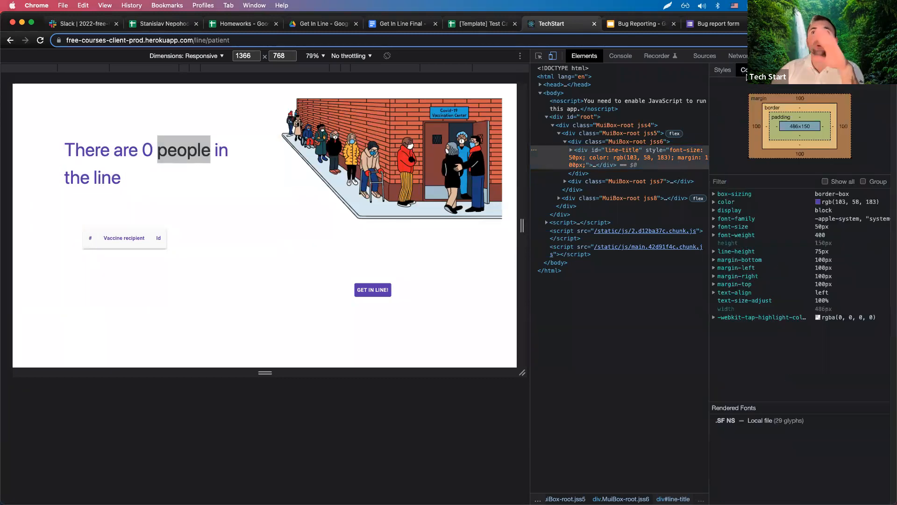
left_click(723, 71)
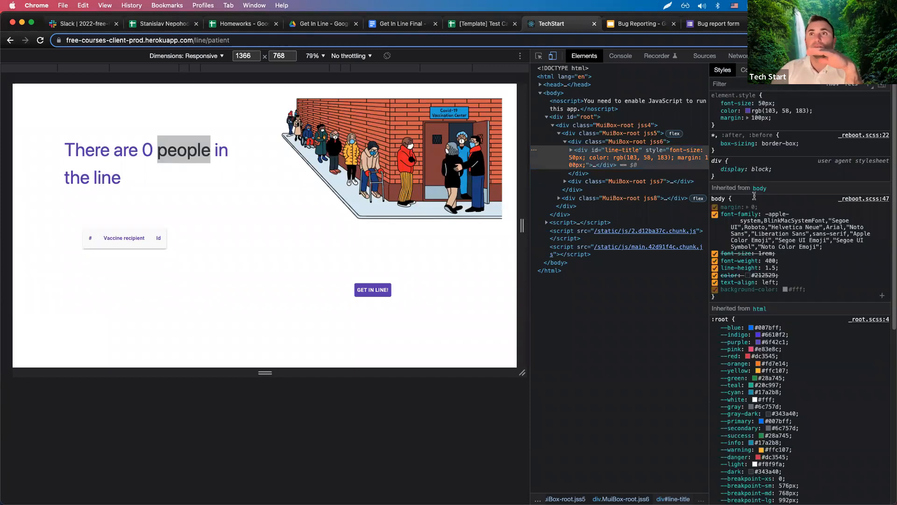
scroll(766, 338, "down", 10)
scroll(762, 345, "up", 5)
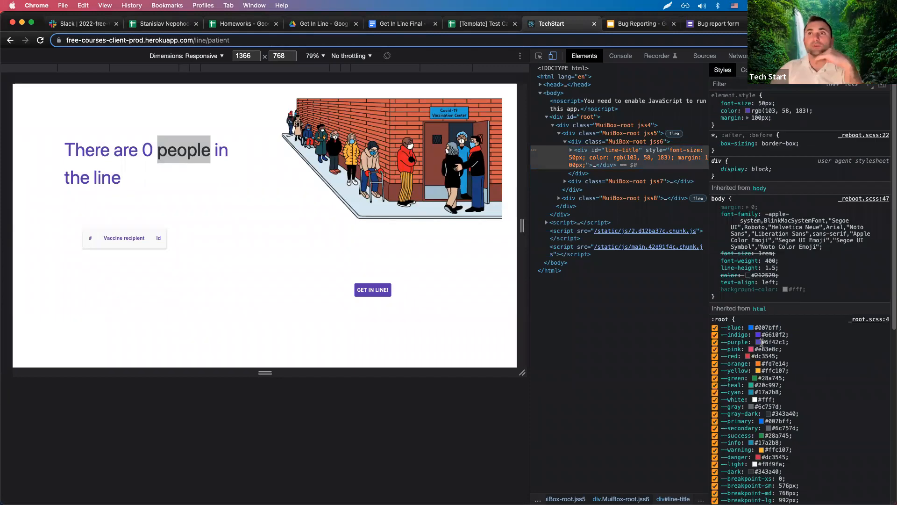
left_click(744, 70)
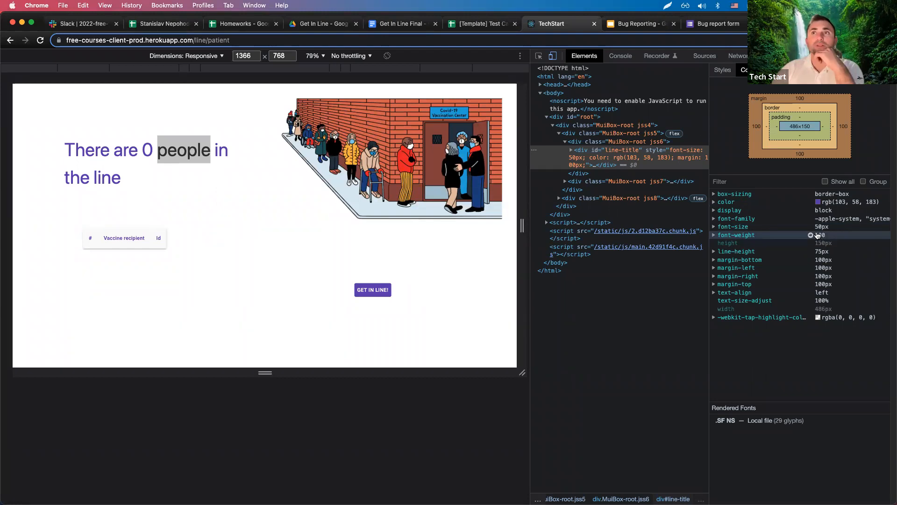
Select the inherited font-weight: 400 and the inline element.style declarations in the Styles pane.
left_click(720, 75)
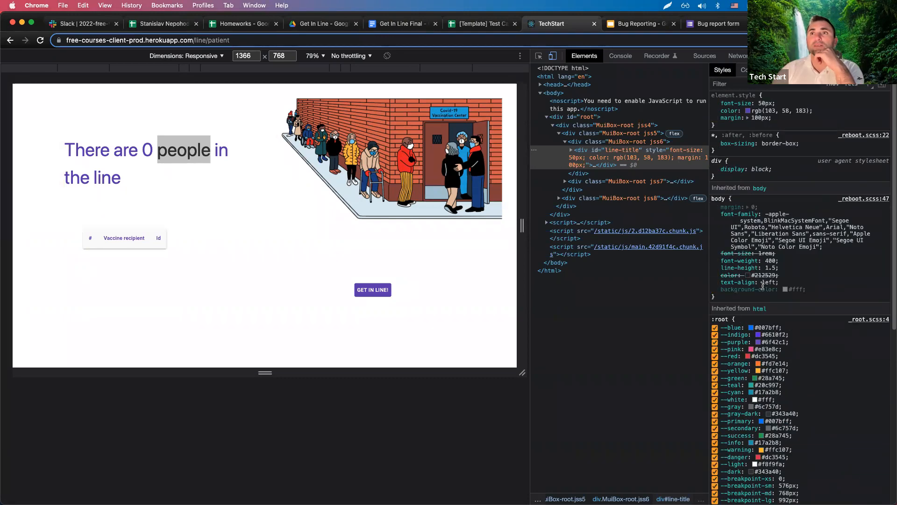
left_click(744, 70)
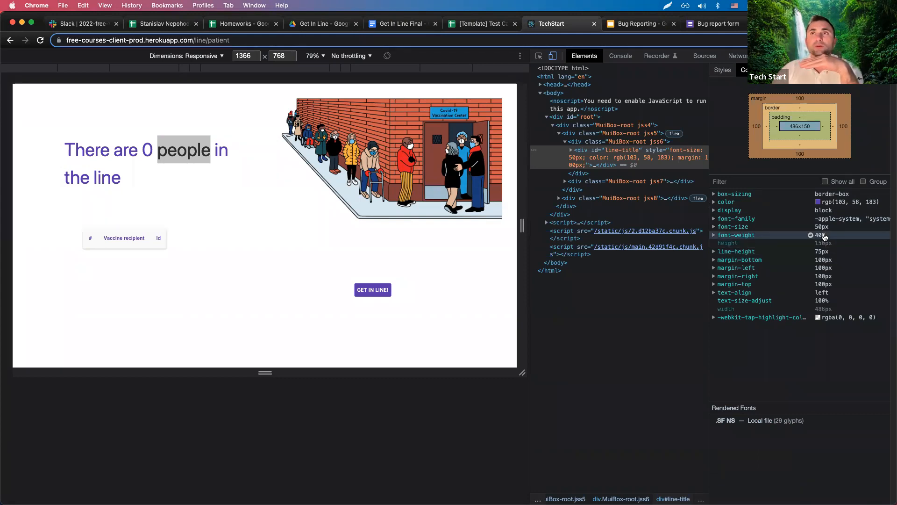
left_click(714, 70)
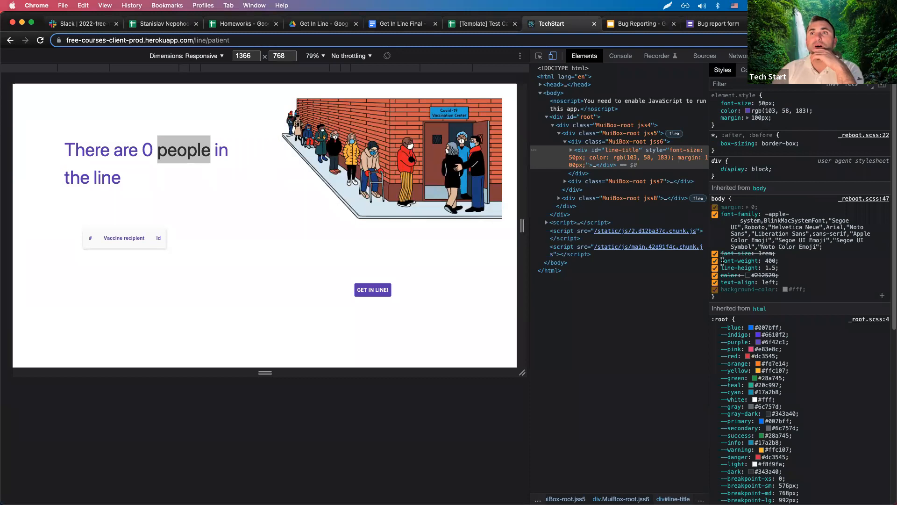
left_click_drag(788, 266, 720, 264)
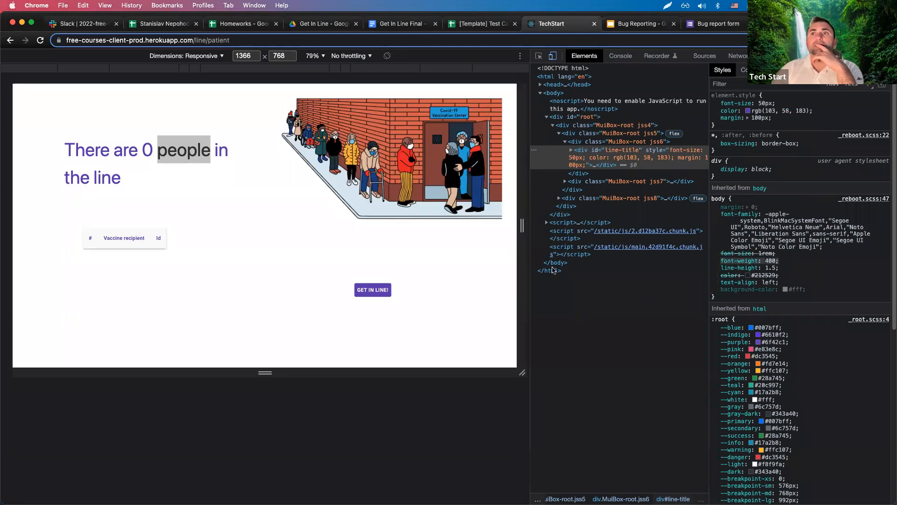
left_click_drag(774, 122, 717, 105)
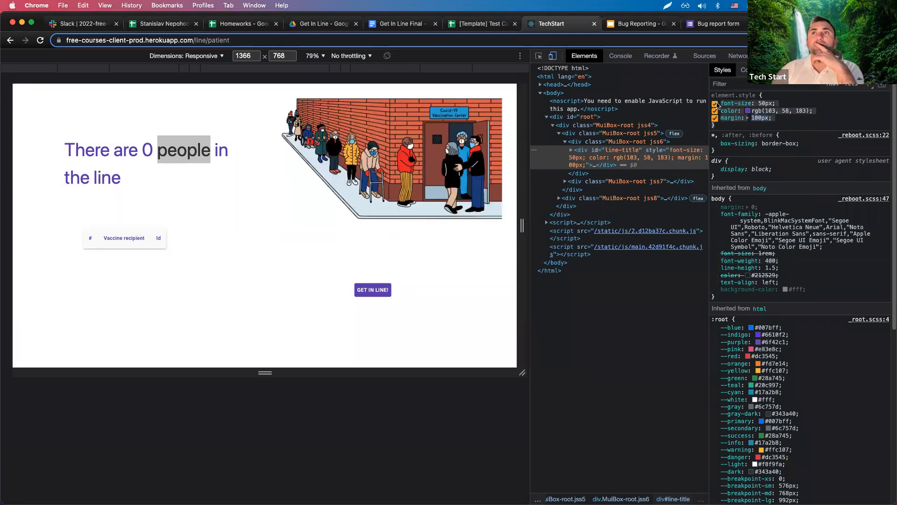
left_click(175, 184)
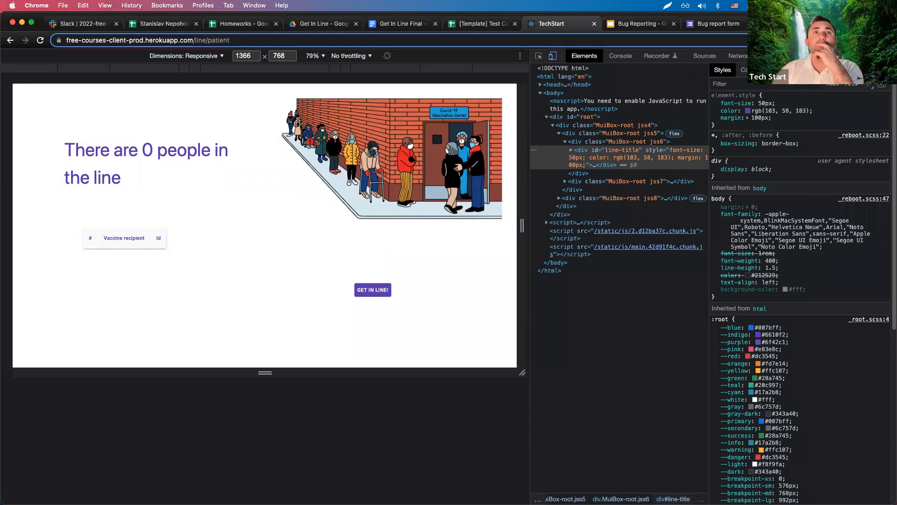
right_click(345, 150)
Inspect the line illustration image and highlight its width: 600px in Styles, checking Computed too.
left_click(365, 301)
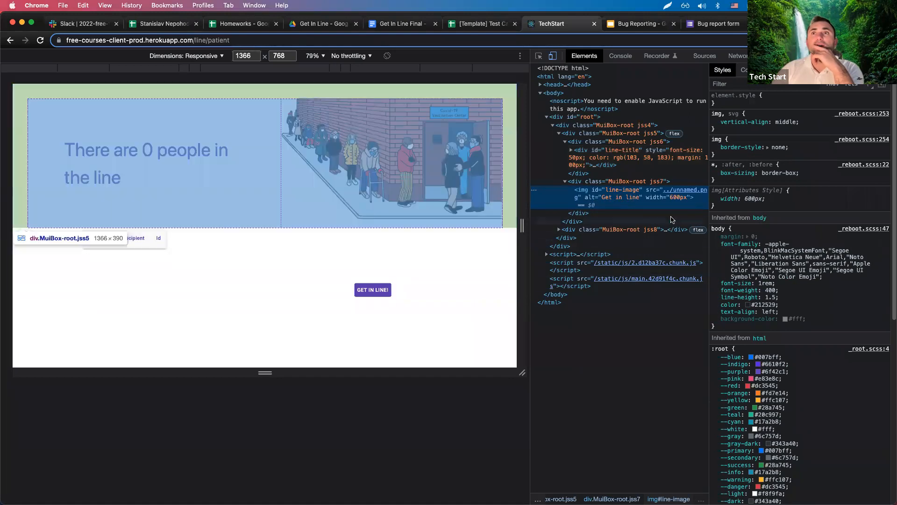
left_click(744, 70)
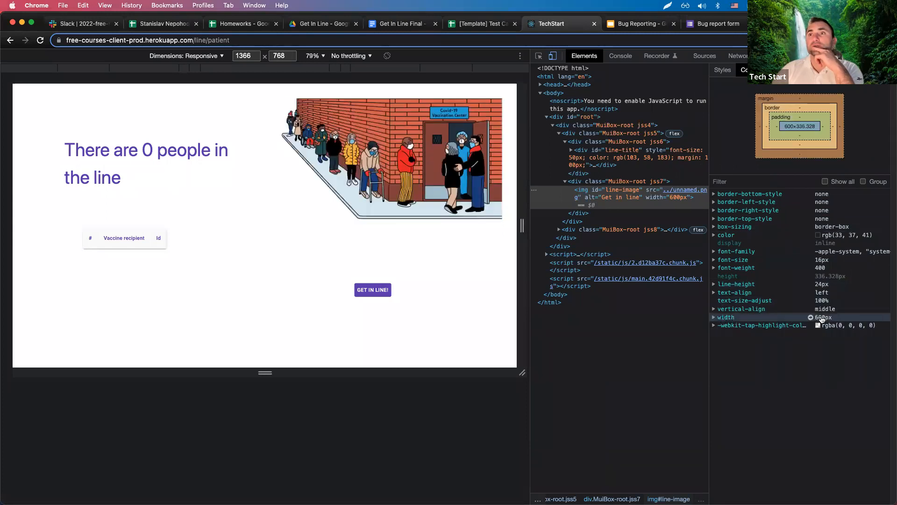
left_click(723, 70)
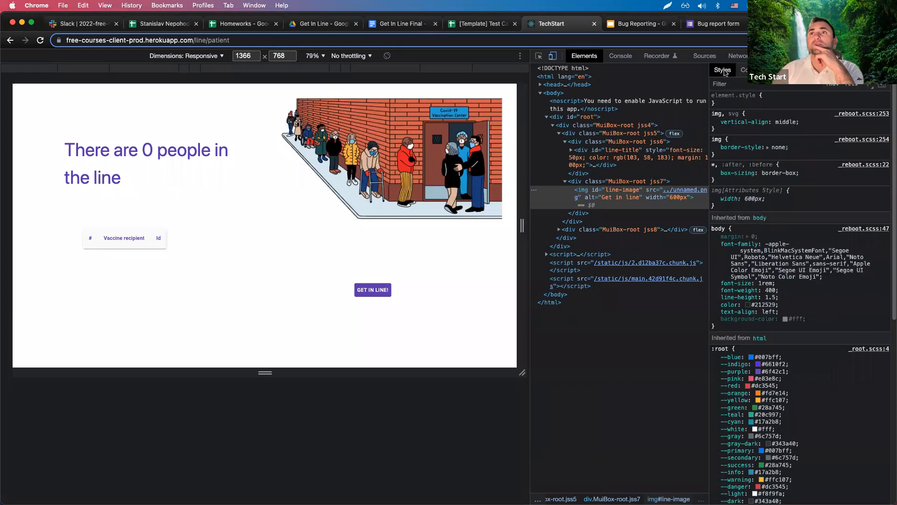
left_click_drag(721, 199, 782, 200)
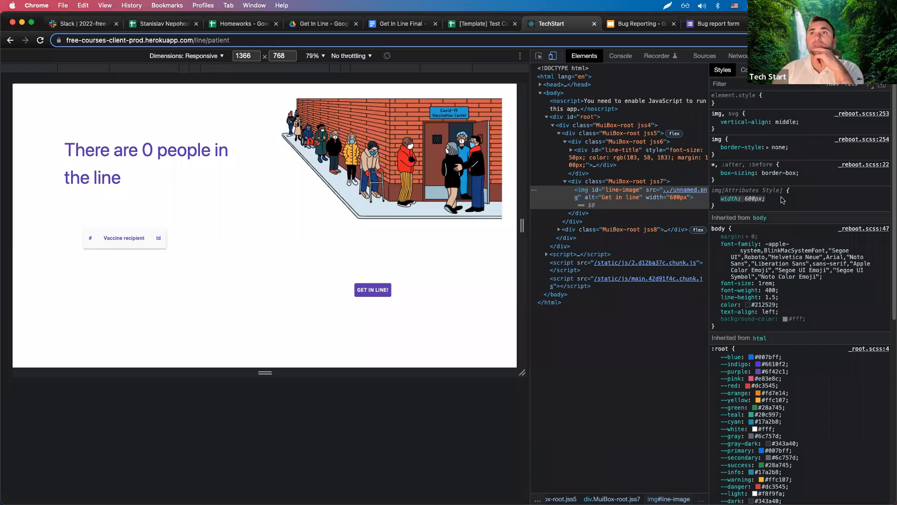
left_click(743, 69)
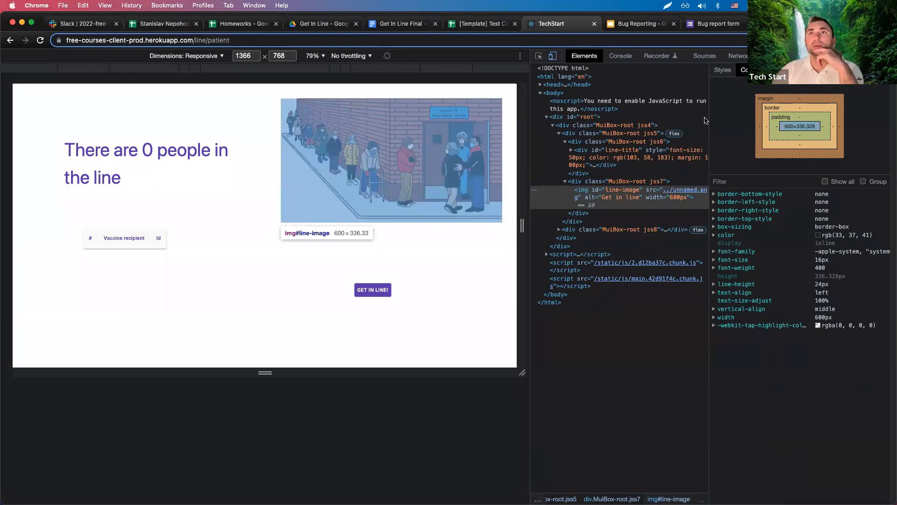
left_click(722, 70)
scroll(770, 224, "down", 7)
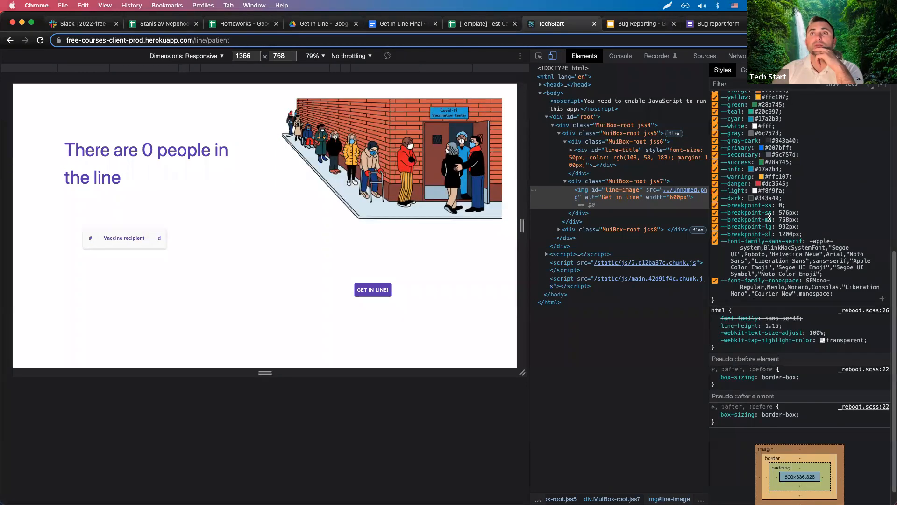
scroll(770, 224, "up", 7)
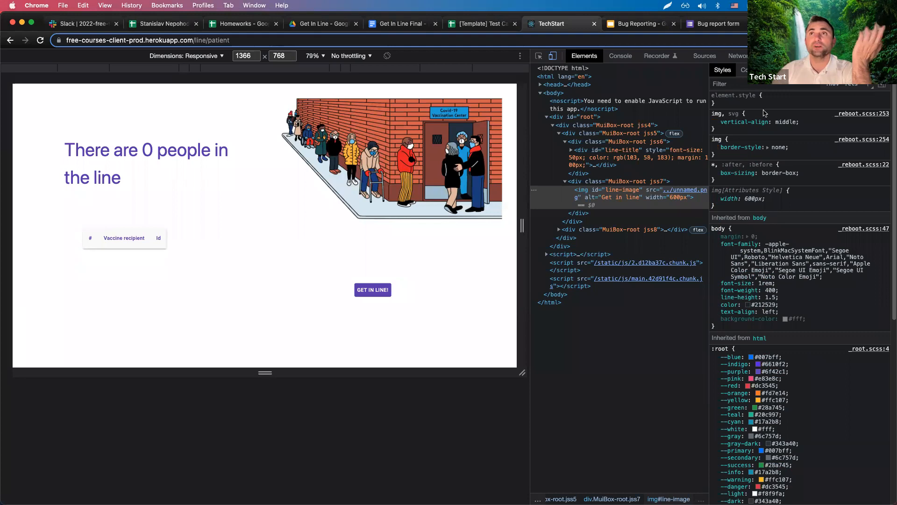
Switch between the image's Computed and Styles tabs, scrolling through the body rule.
left_click(744, 70)
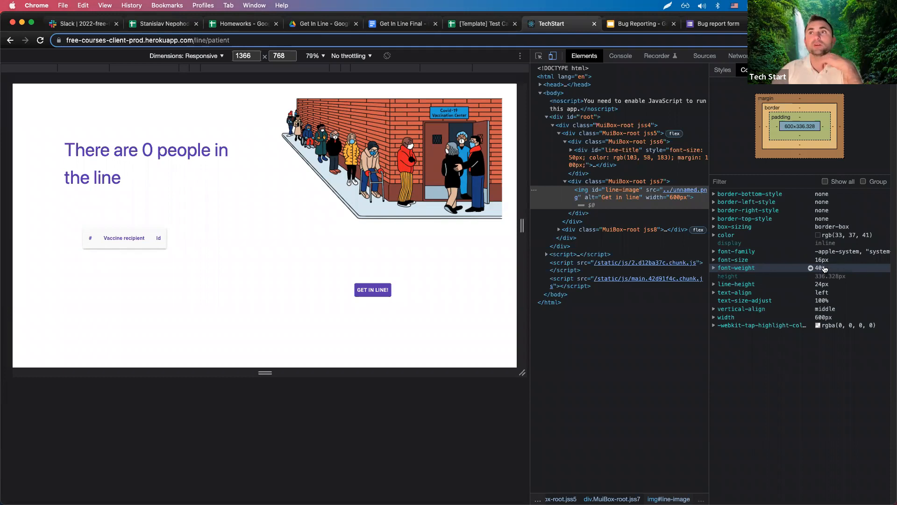
left_click(723, 70)
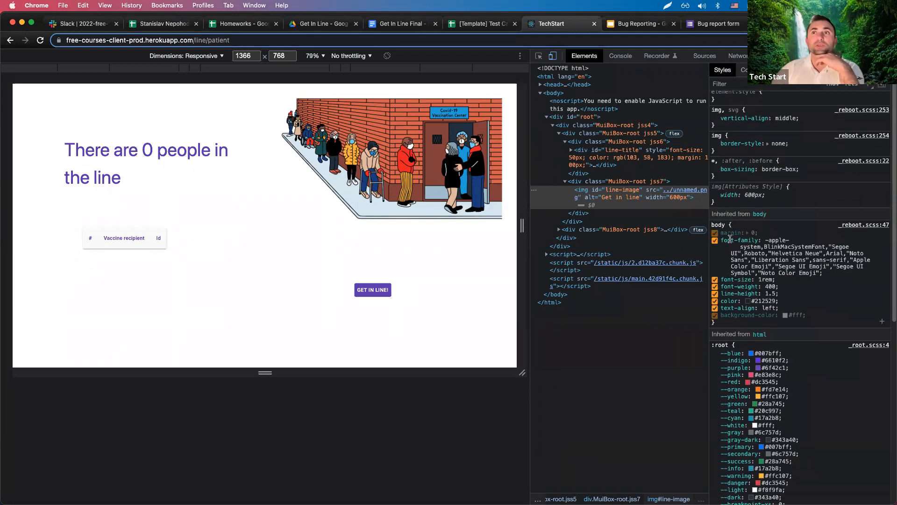
scroll(748, 208, "down", 2)
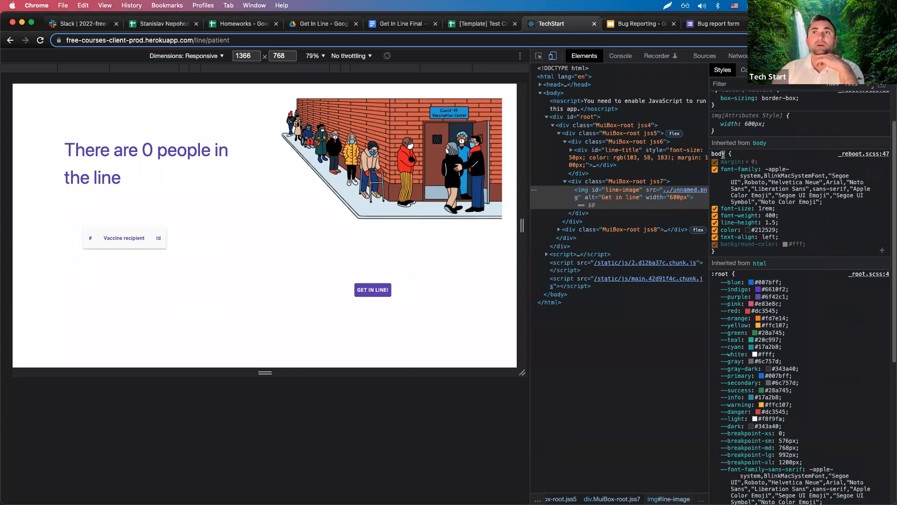
left_click(744, 70)
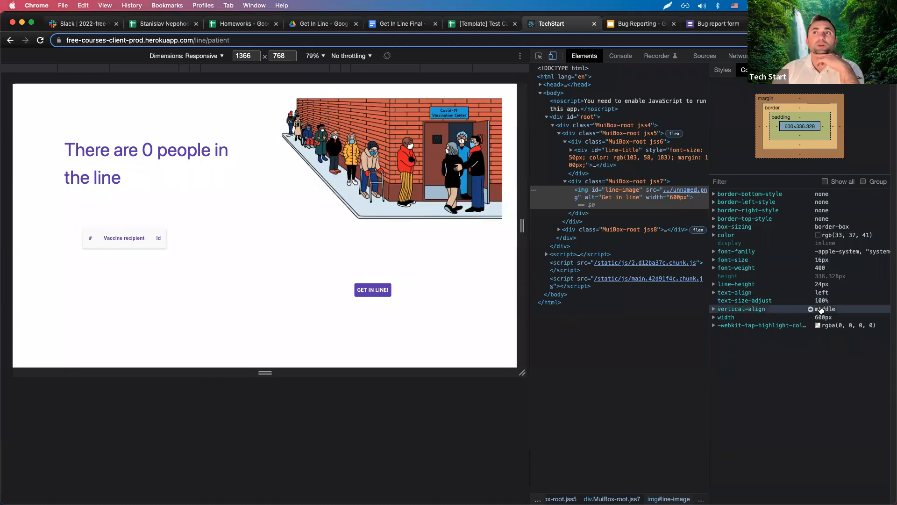
left_click(728, 74)
right_click(141, 142)
Check the line-title heading's computed values (486×150 box, 50px font), then open the Get in Line dialog.
left_click(157, 296)
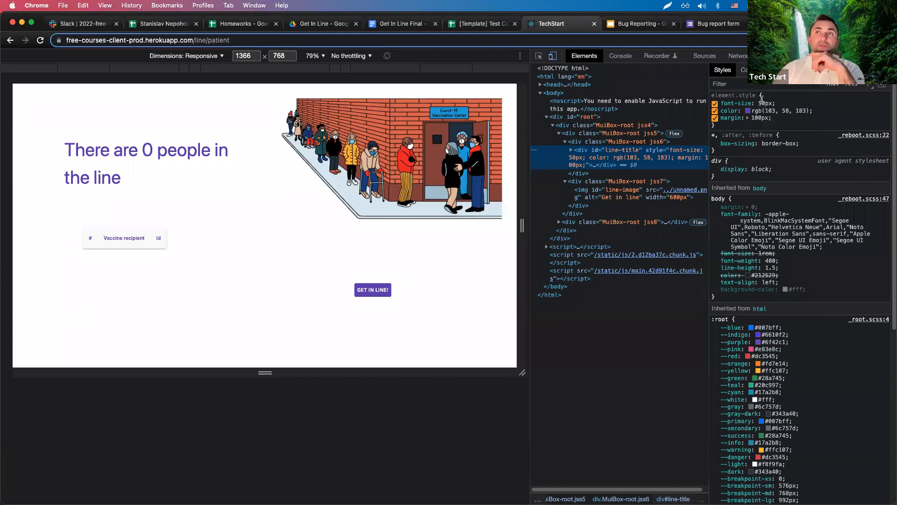
left_click(744, 69)
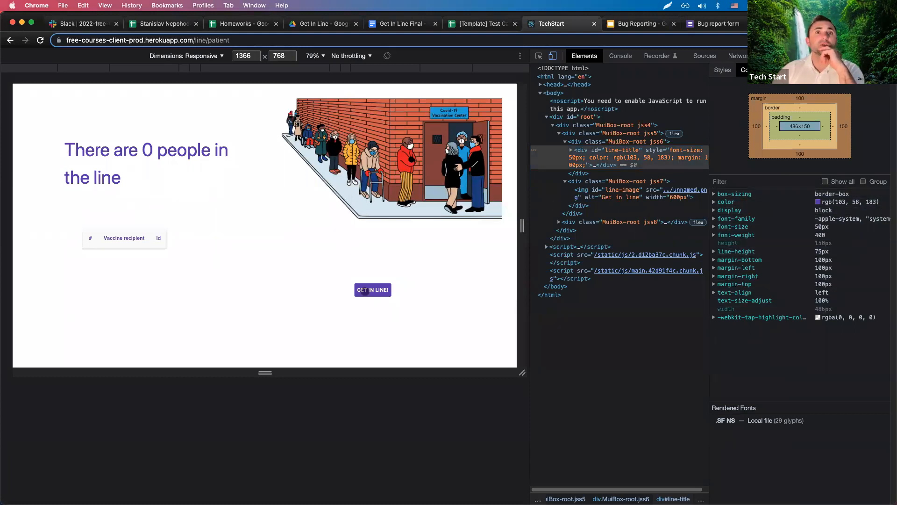
left_click(365, 290)
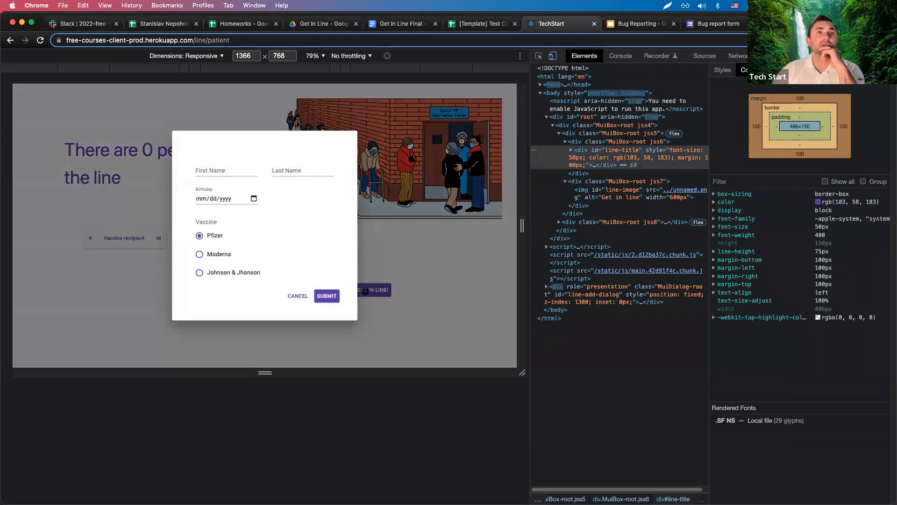
Cancel the registration dialog and inspect the GET IN LINE! button's label element.
left_click(218, 171)
left_click(281, 183)
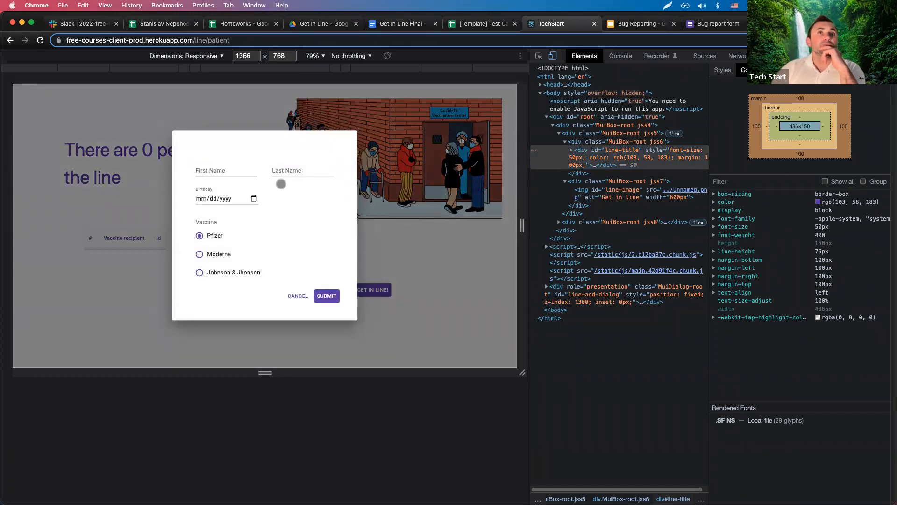
left_click(295, 296)
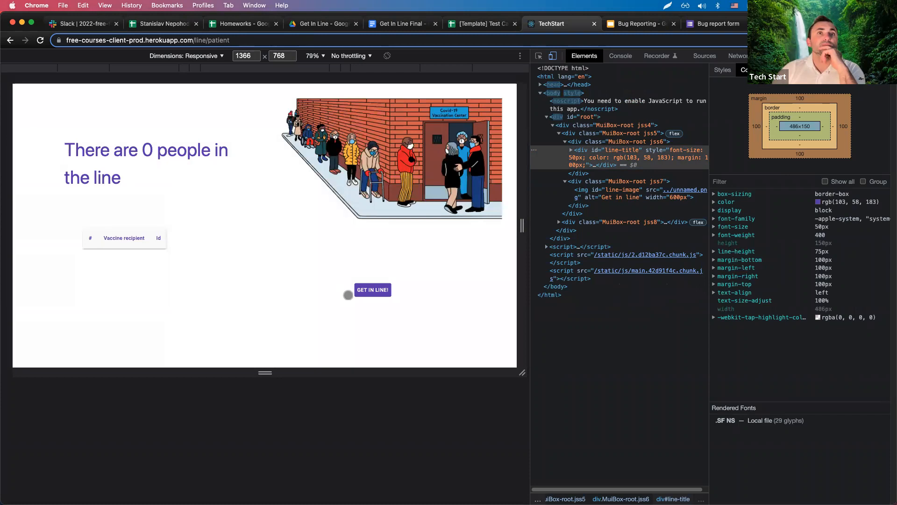
right_click(366, 293)
left_click(382, 446)
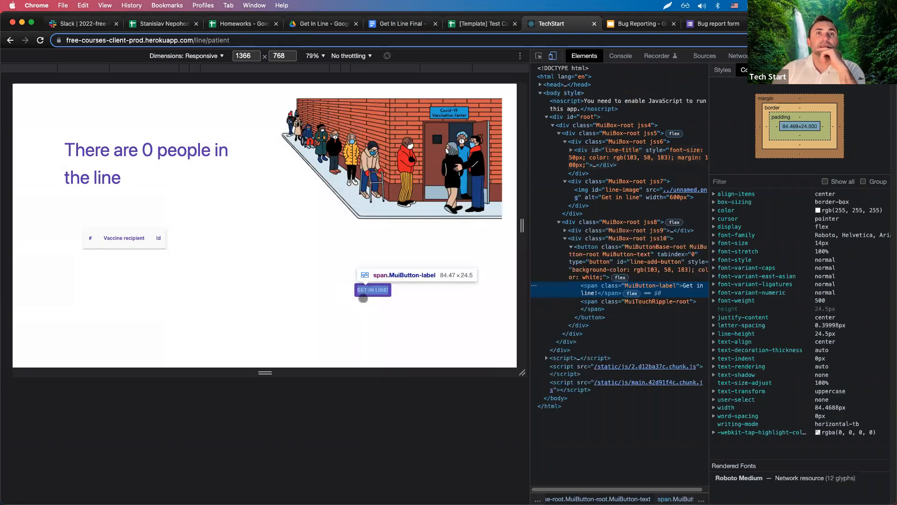
Review the label's style rules with background-color disabled, then re-inspect the button's markup.
left_click(334, 319)
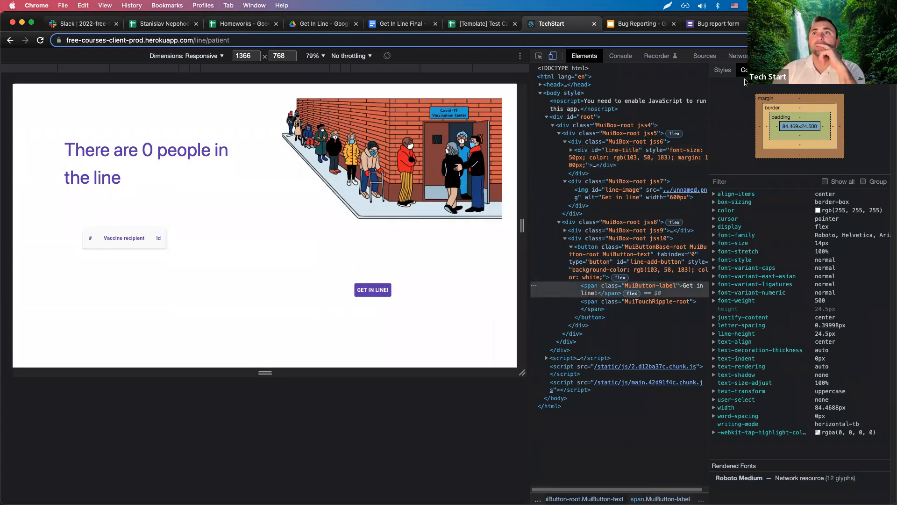
left_click(722, 70)
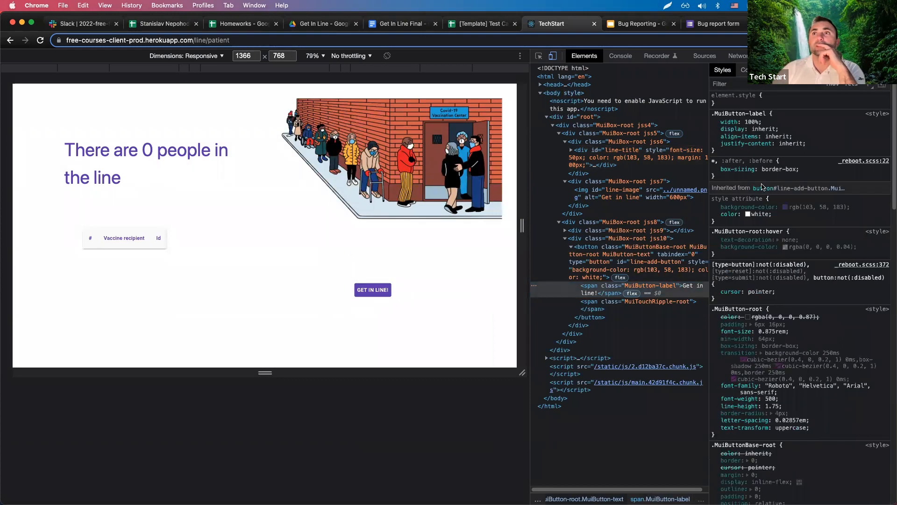
left_click(715, 207)
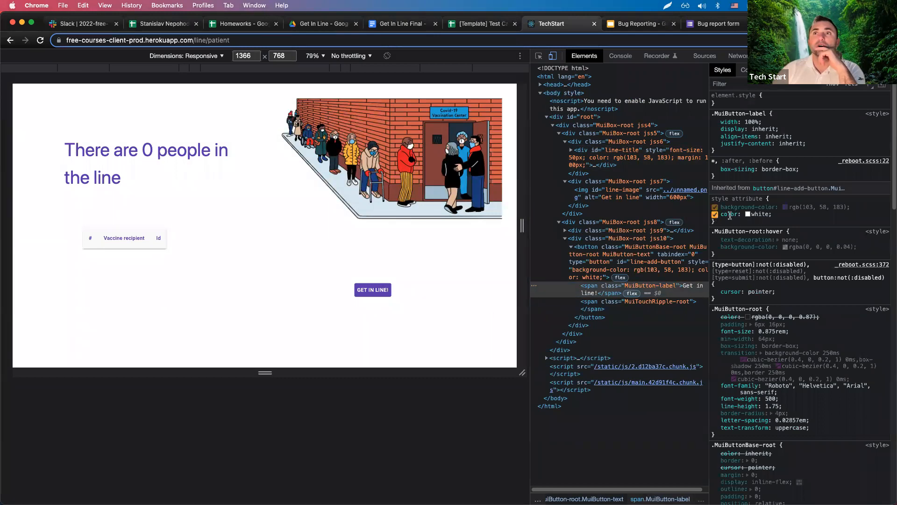
left_click_drag(741, 216, 723, 215)
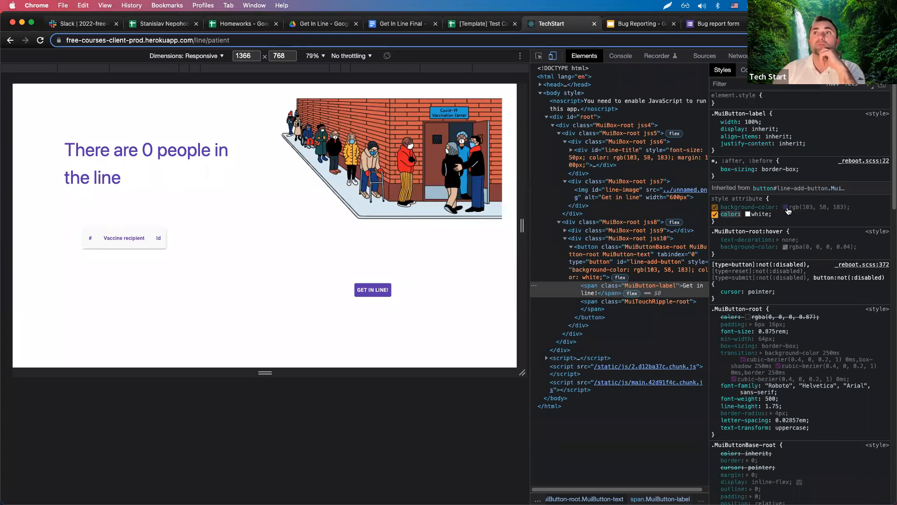
left_click(744, 69)
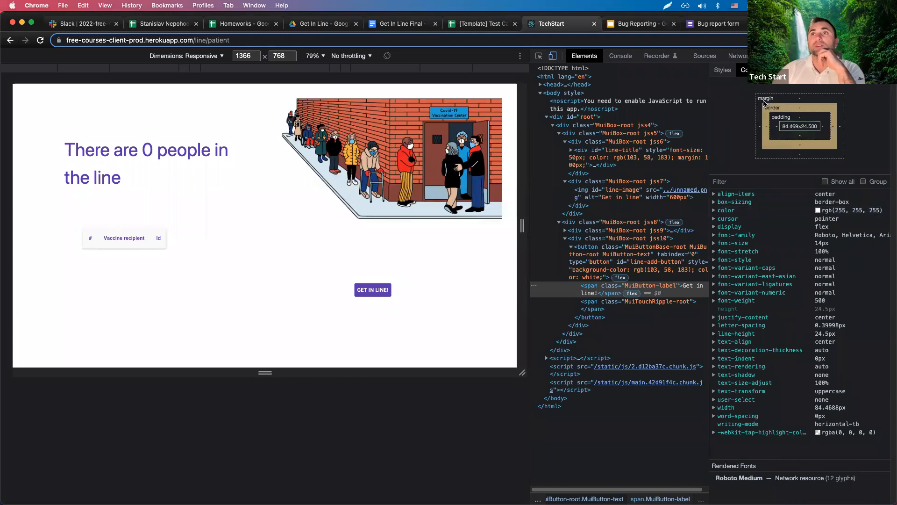
left_click(722, 69)
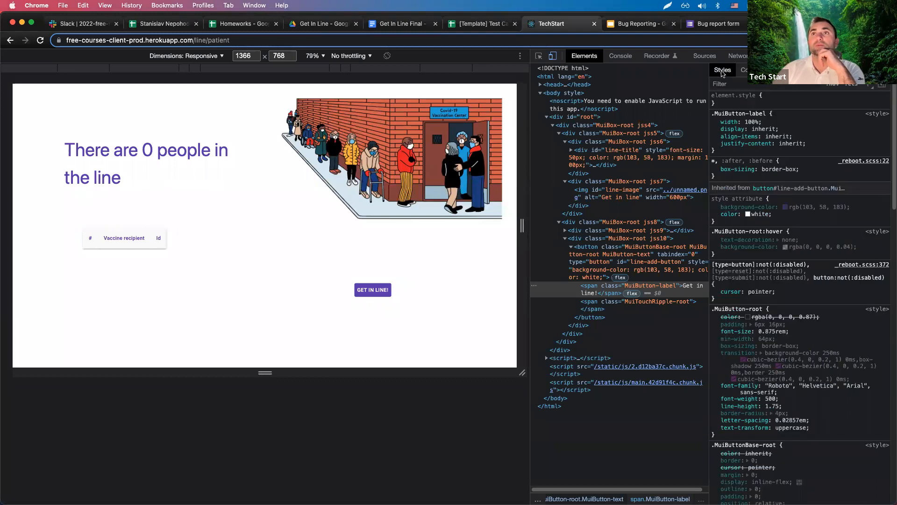
right_click(382, 288)
left_click(402, 442)
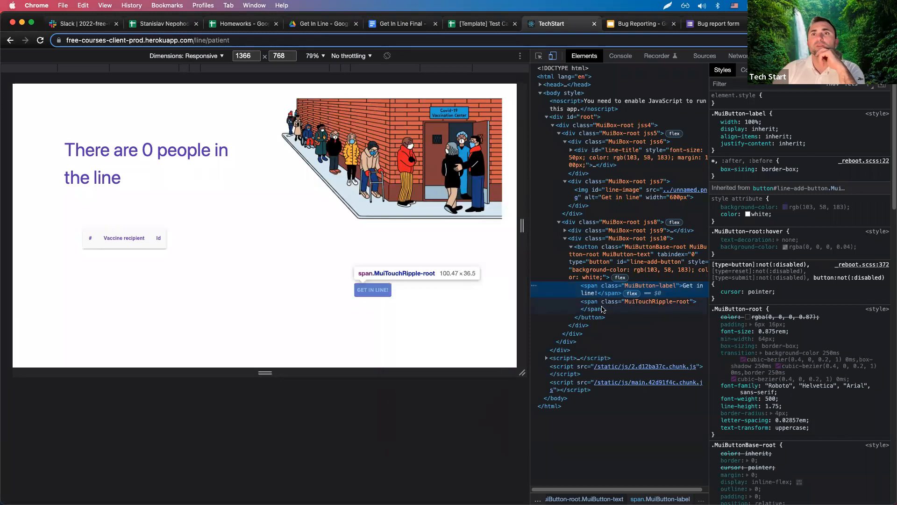
Review the button's computed values (84.469×24.5 content box, 6px padding, 4px radius), then close DevTools.
left_click(595, 257)
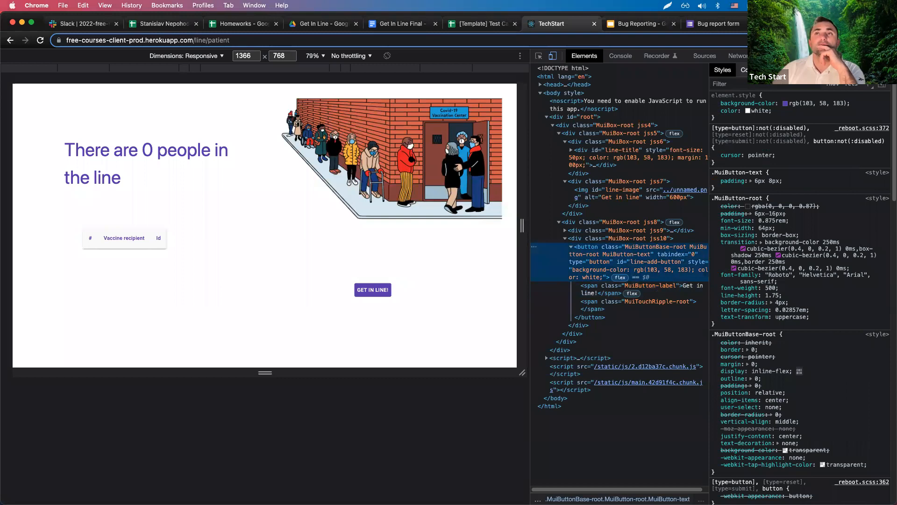
left_click(745, 70)
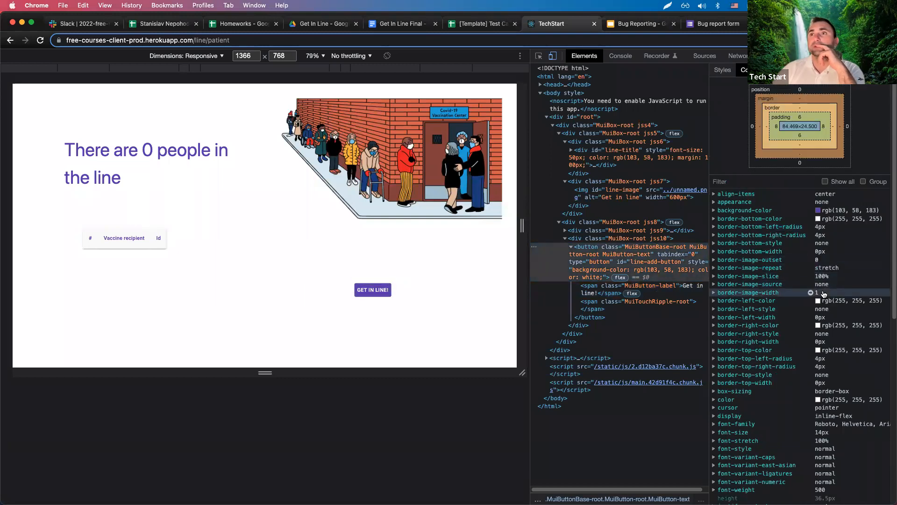
scroll(836, 384, "down", 1)
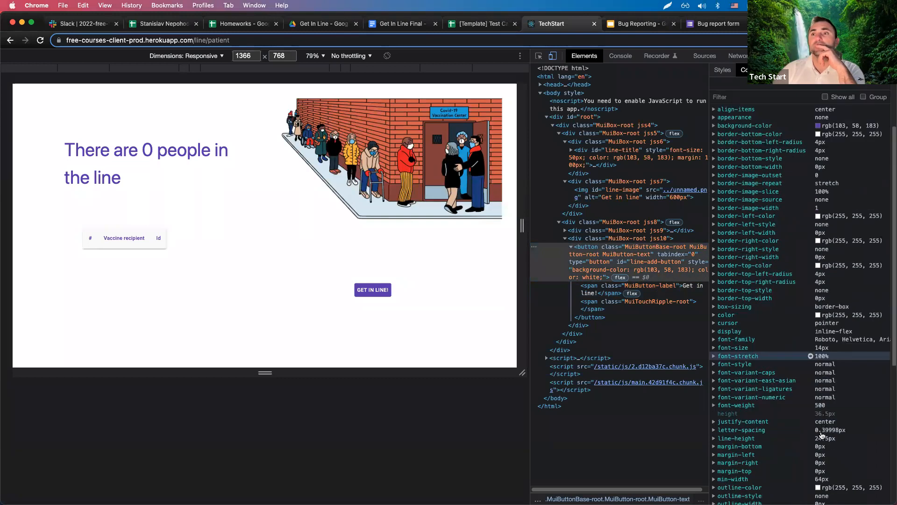
scroll(788, 218, "up", 1)
scroll(793, 377, "down", 4)
scroll(755, 234, "up", 4)
left_click(723, 69)
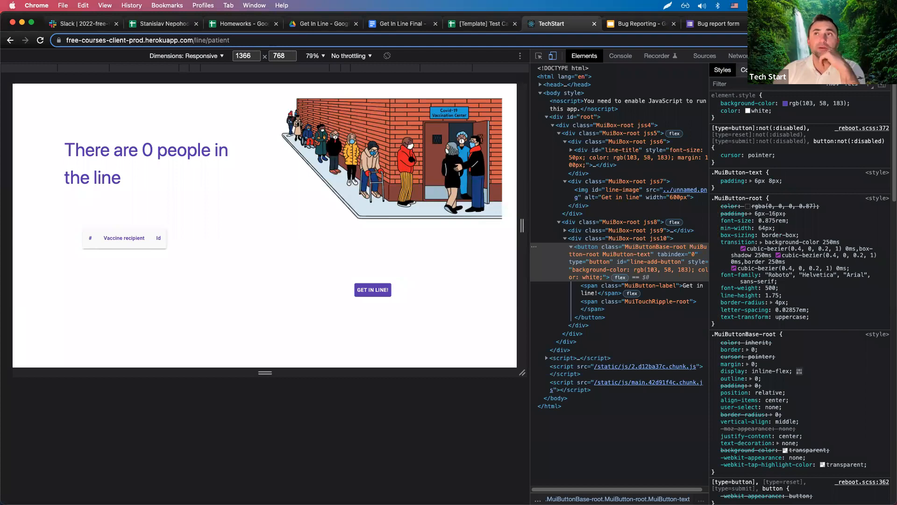
left_click(744, 70)
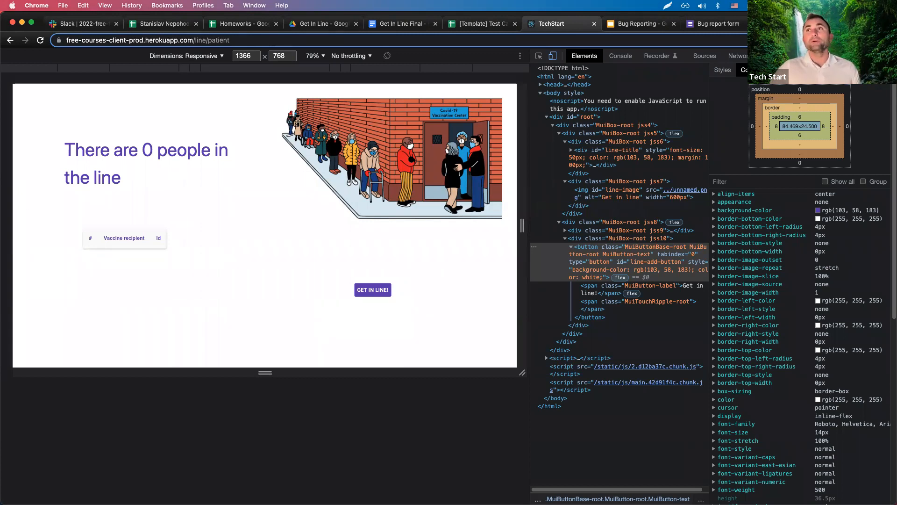
key("super+alt+i")
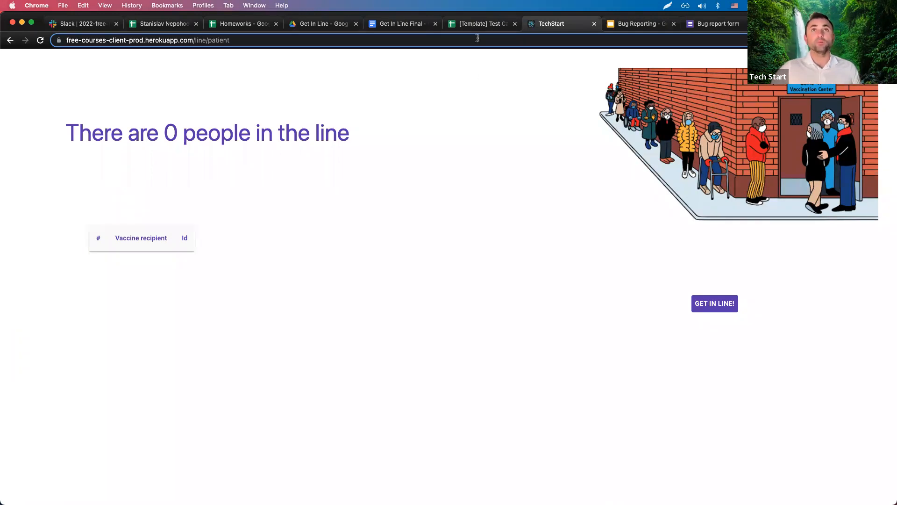
In the Test Cases sheet, undo the accidental shift of the C10:C12 titles.
left_click(481, 23)
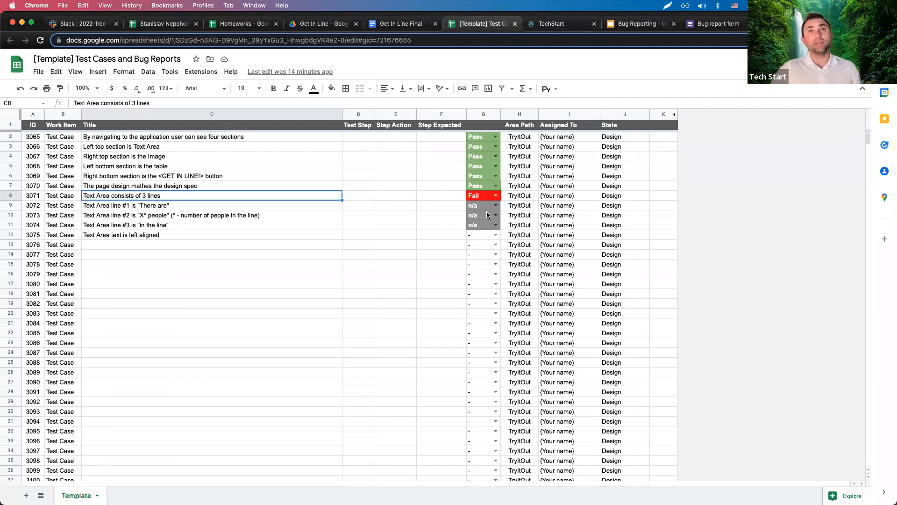
left_click(163, 209)
mouse_move(161, 216)
left_mouse_down()
mouse_move(160, 224)
mouse_move(157, 209)
left_mouse_up()
key("super+z")
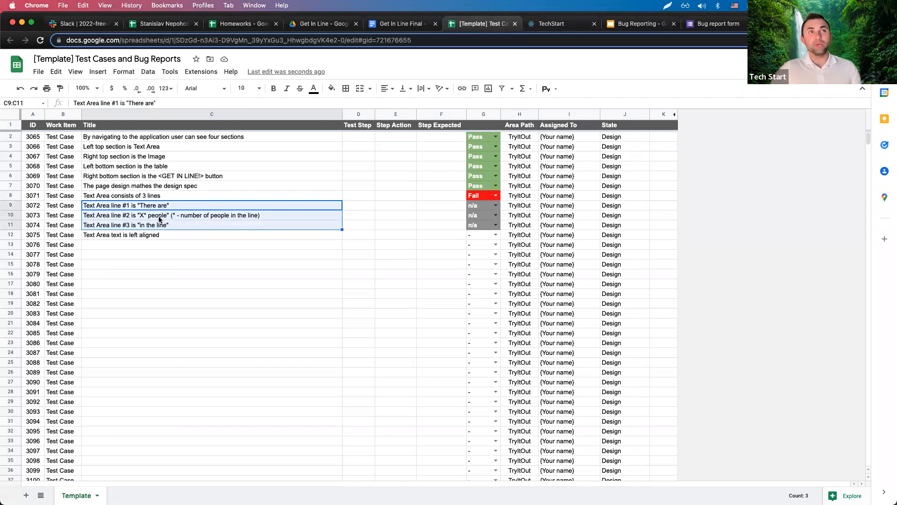
left_click(170, 265)
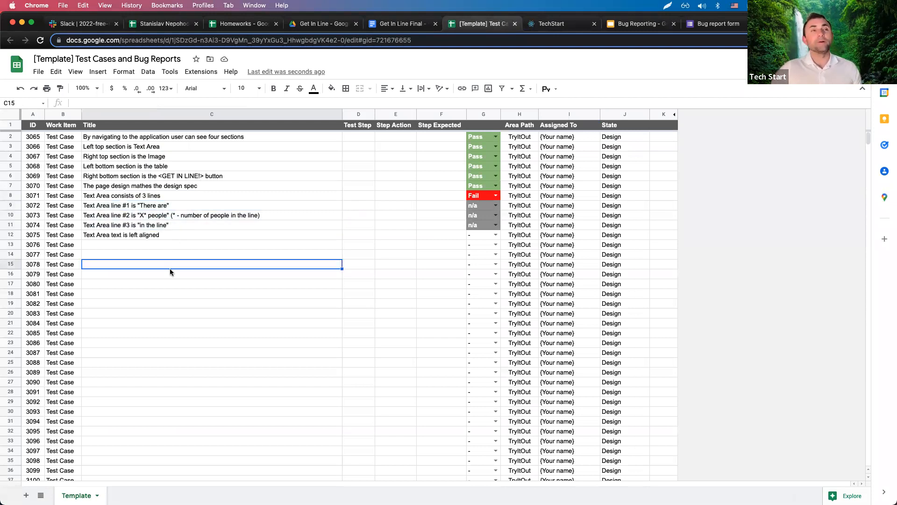
Set test 3075's status in G12 to Pass.
left_click(494, 240)
left_click(485, 249)
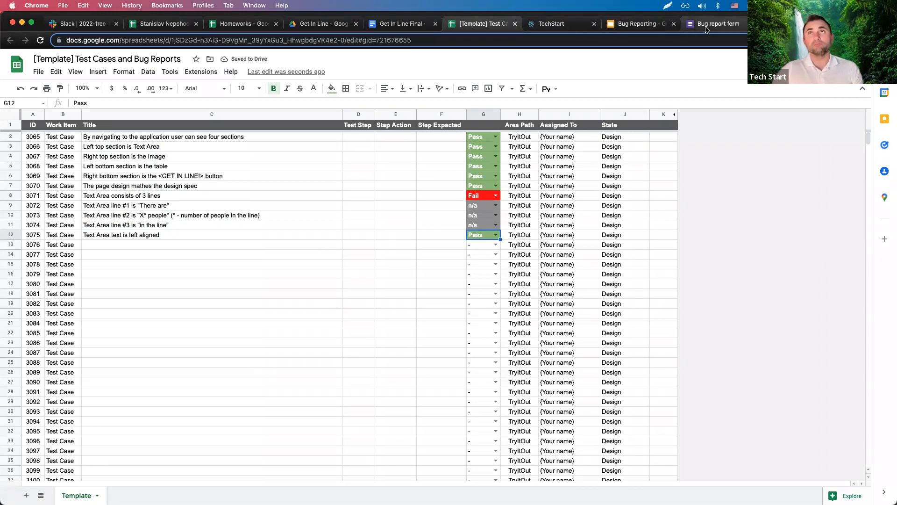
left_click(636, 25)
On the Homework slide, highlight the LightShot task, then return to the Get In Line page.
left_click(381, 159)
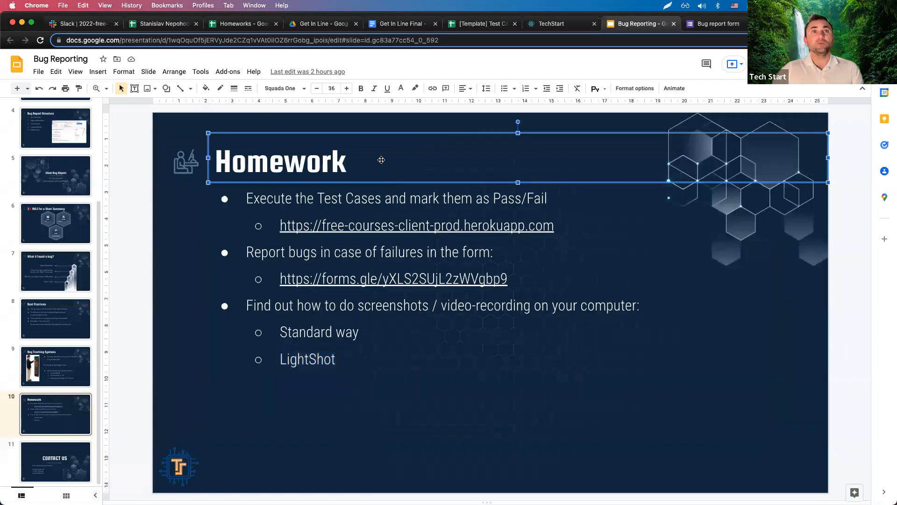
left_click(177, 142)
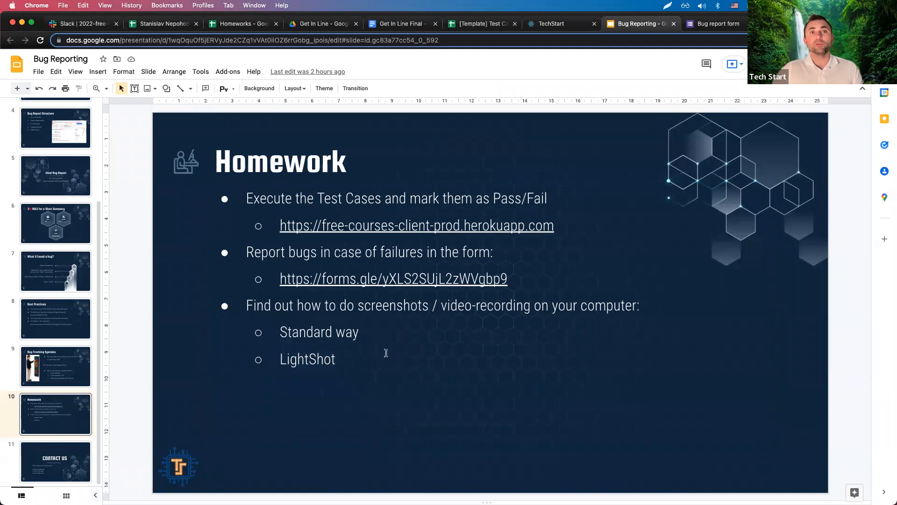
left_click_drag(346, 360, 280, 360)
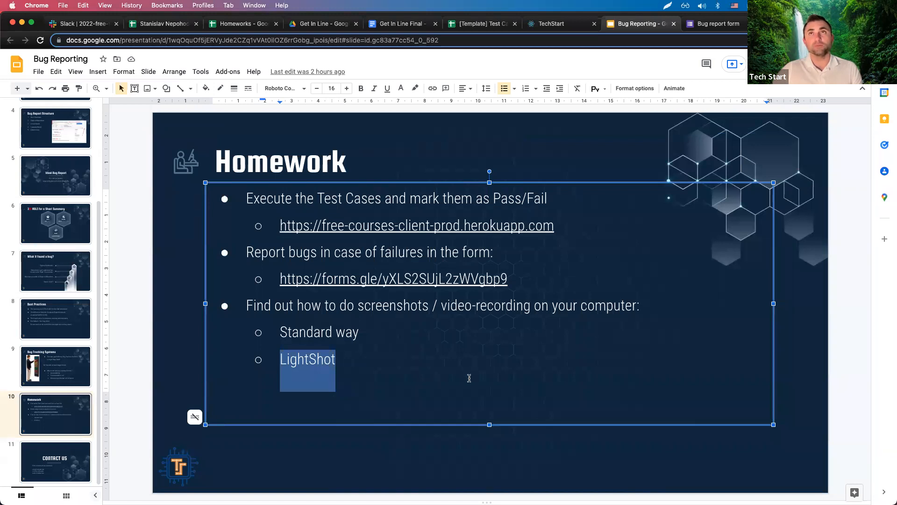
left_click(552, 23)
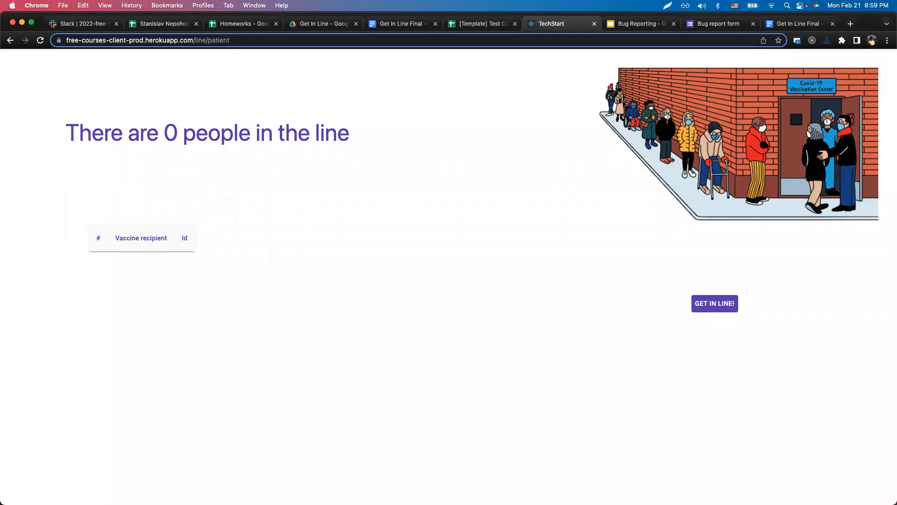
Check the bug report form's Reporter field, then open the Get In Line sign-up dialog.
left_click(712, 25)
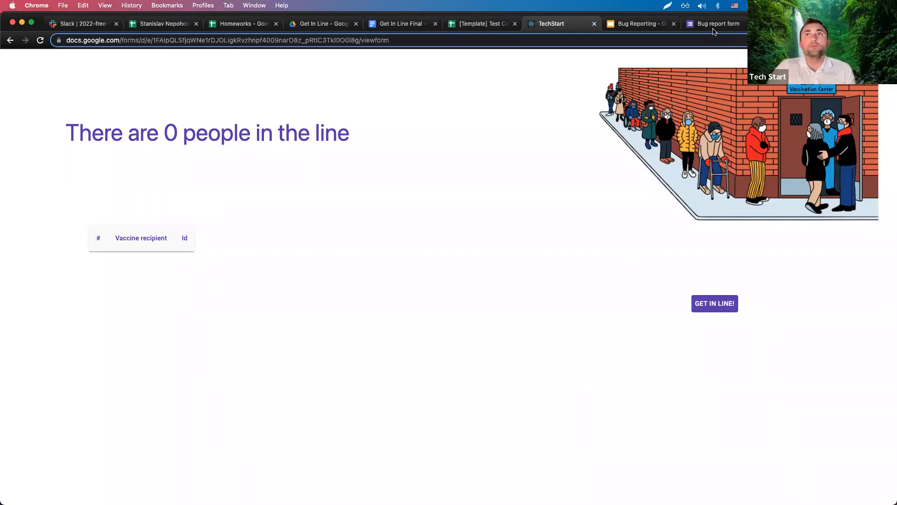
left_click(340, 189)
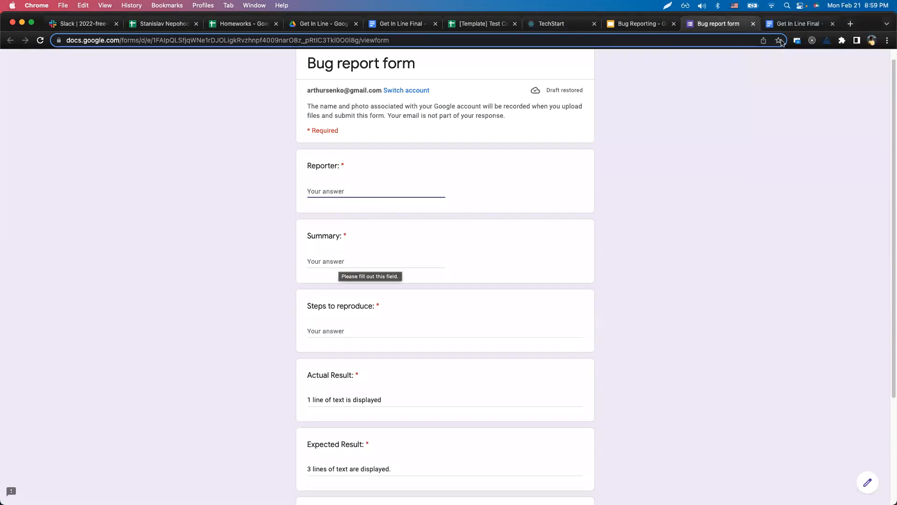
left_click(800, 23)
left_click(648, 26)
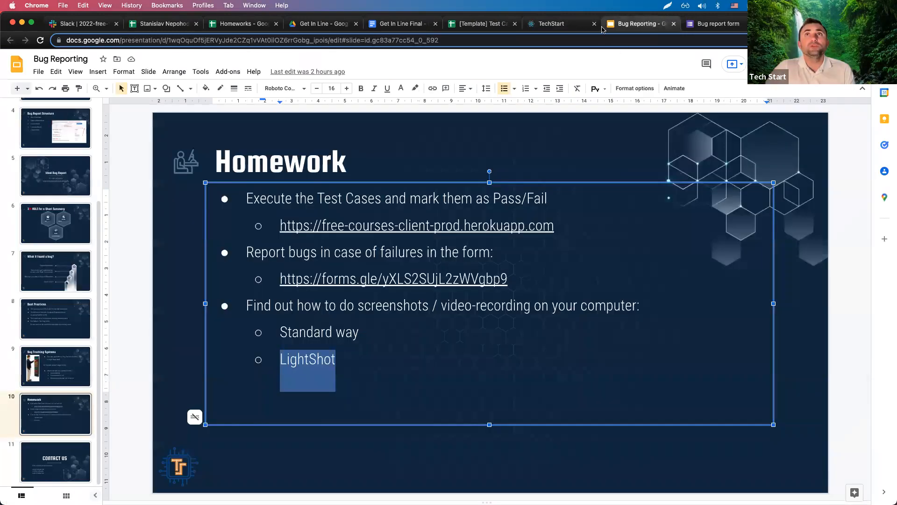
left_click(551, 24)
left_click(712, 304)
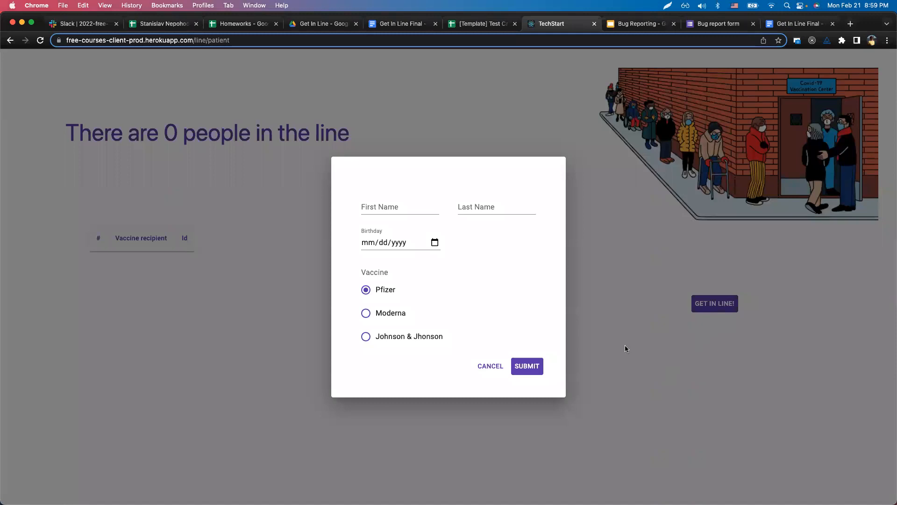
left_click(490, 366)
left_click(727, 302)
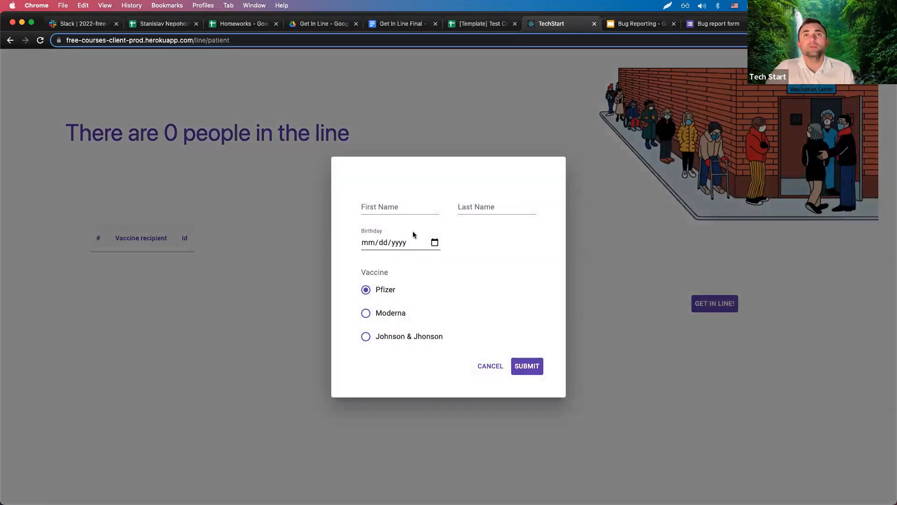
left_click(484, 369)
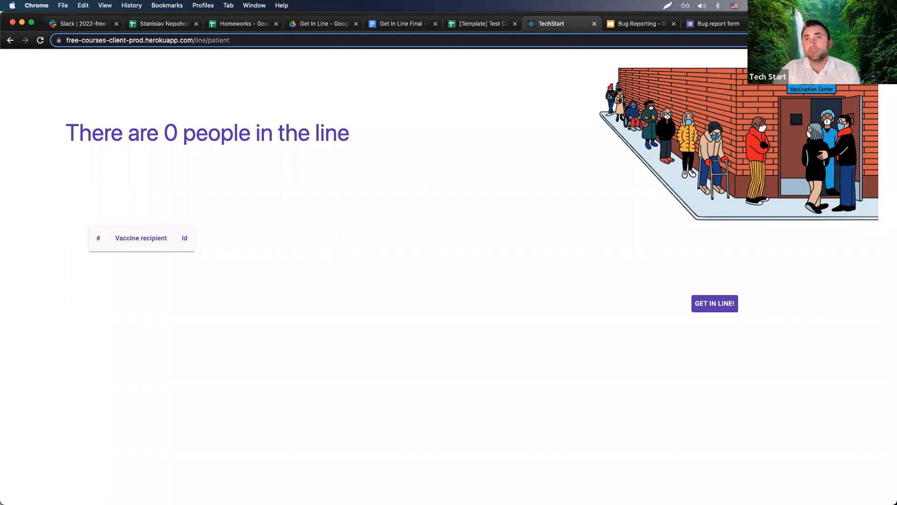
left_click(732, 306)
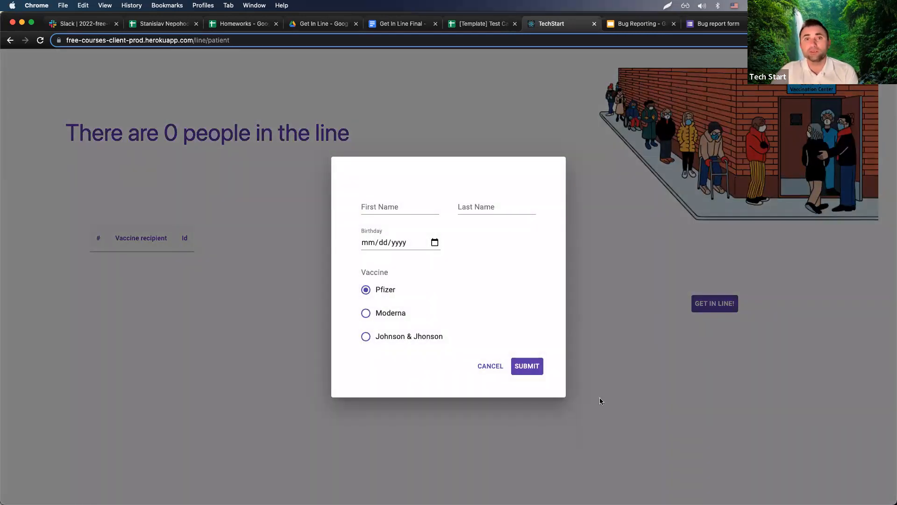
left_click(496, 370)
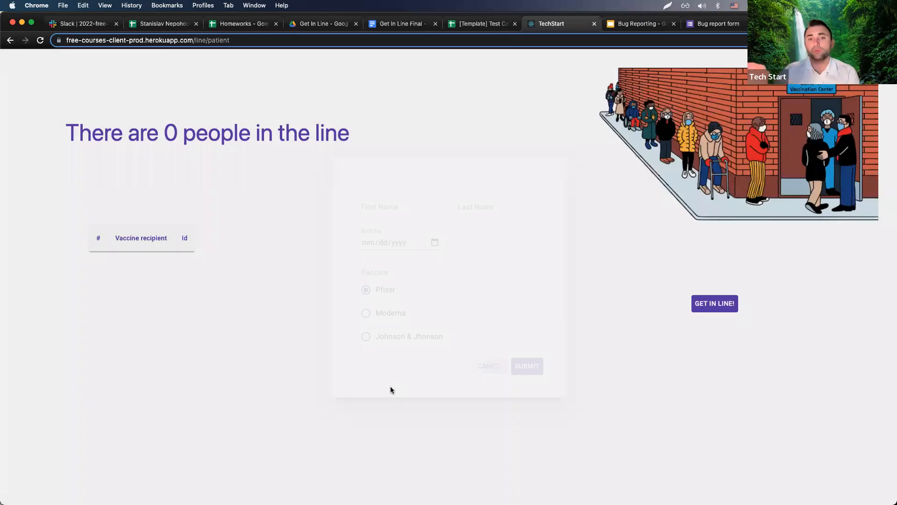